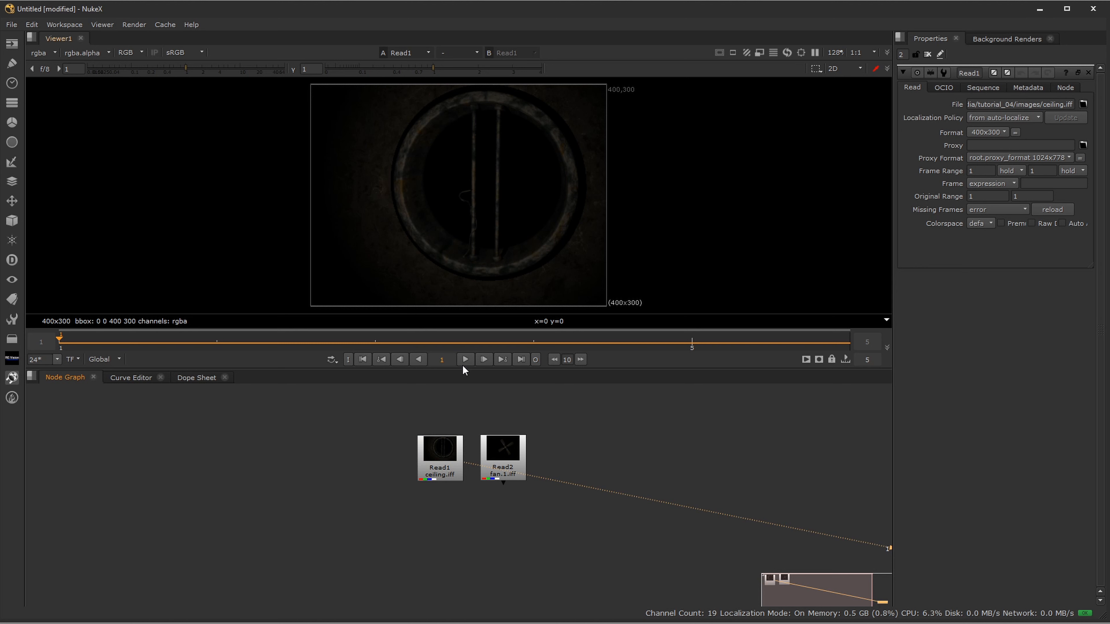
Step: Play the ceiling image in the viewer, stop playback and select its Read node
click(463, 364)
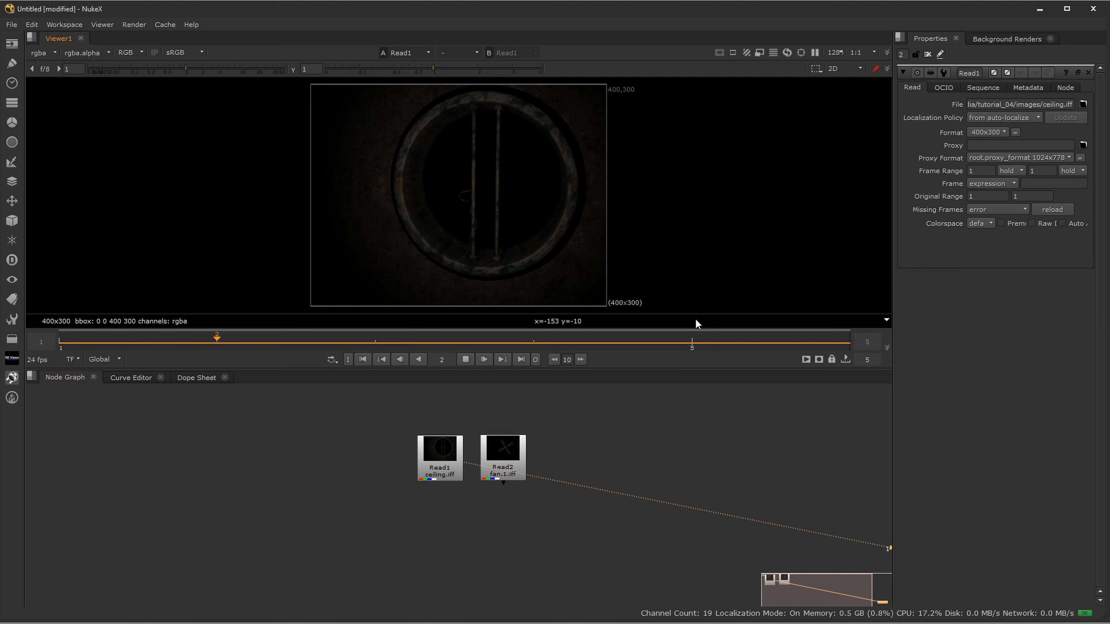
click(465, 360)
click(439, 454)
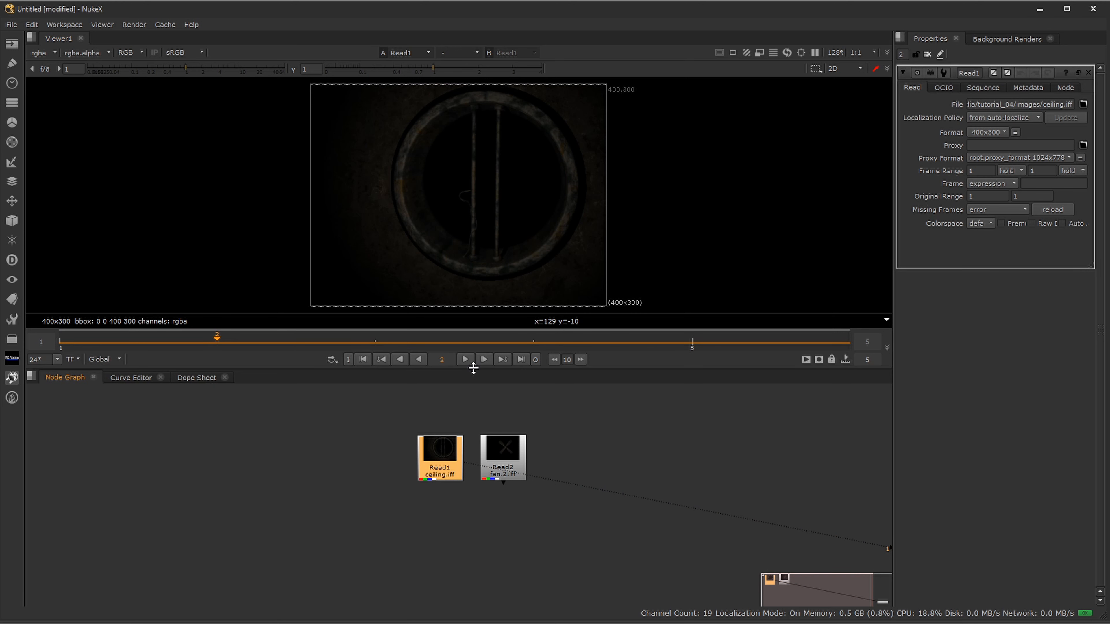
Step: Open the fan Read node's properties, view the fan sequence and play it back briefly
click(504, 457)
double_click(503, 454)
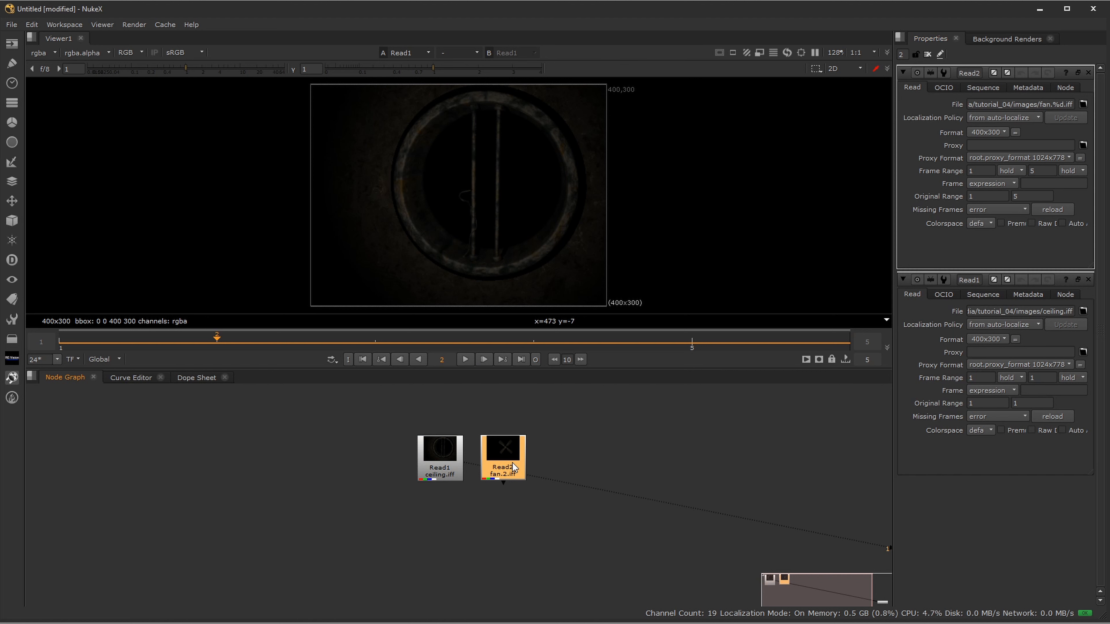
key(1)
click(466, 359)
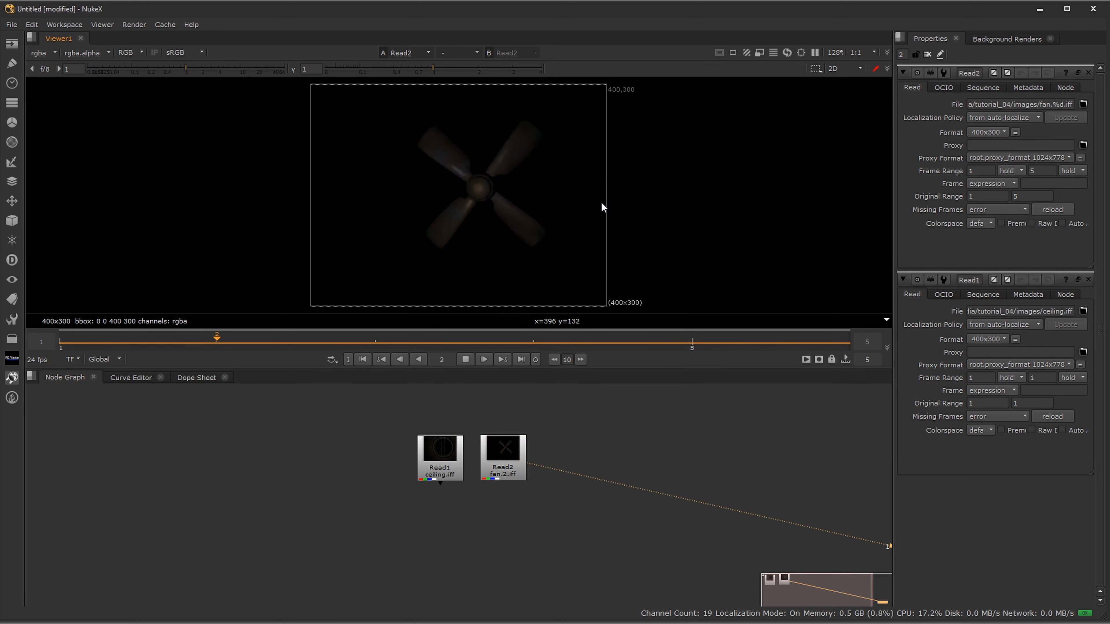
click(467, 359)
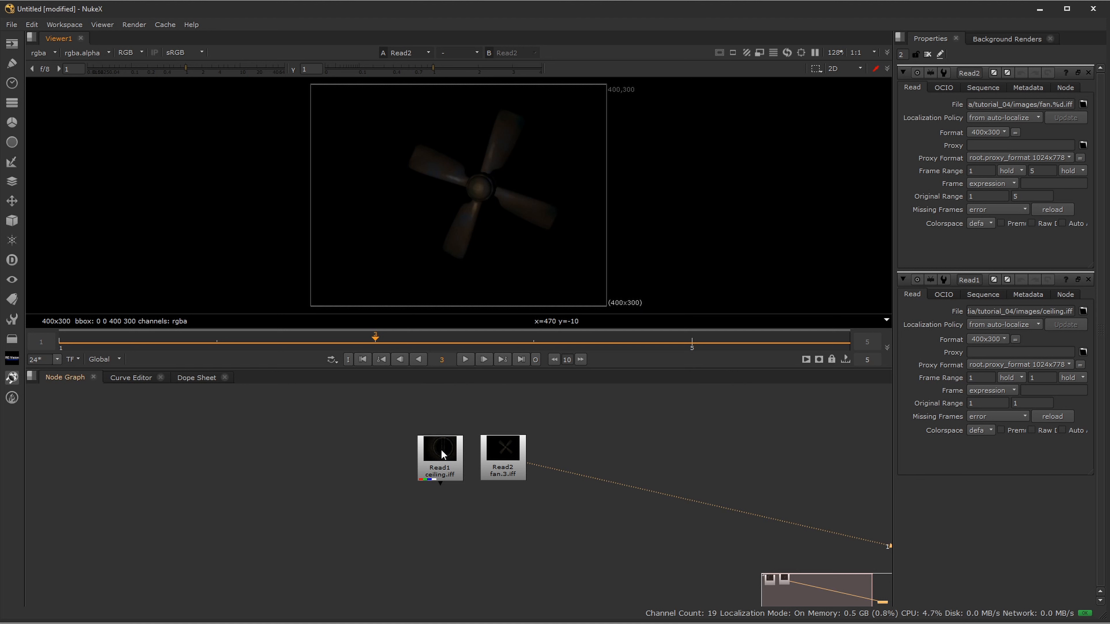
Step: Set the project's full size format to 400x300 in the Project Settings
click(678, 454)
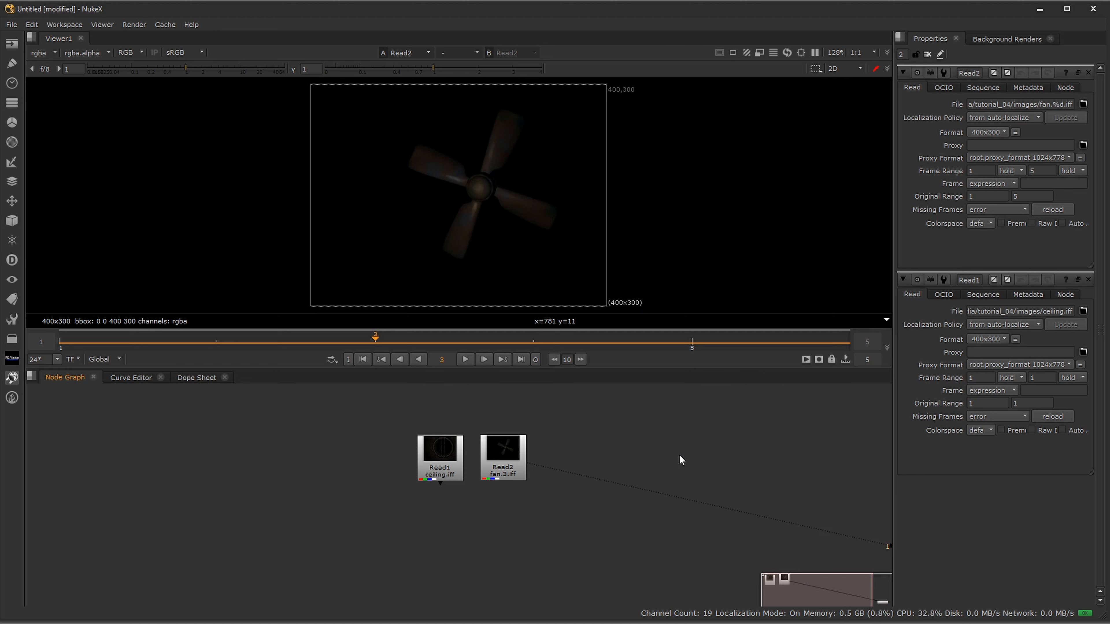
key(s)
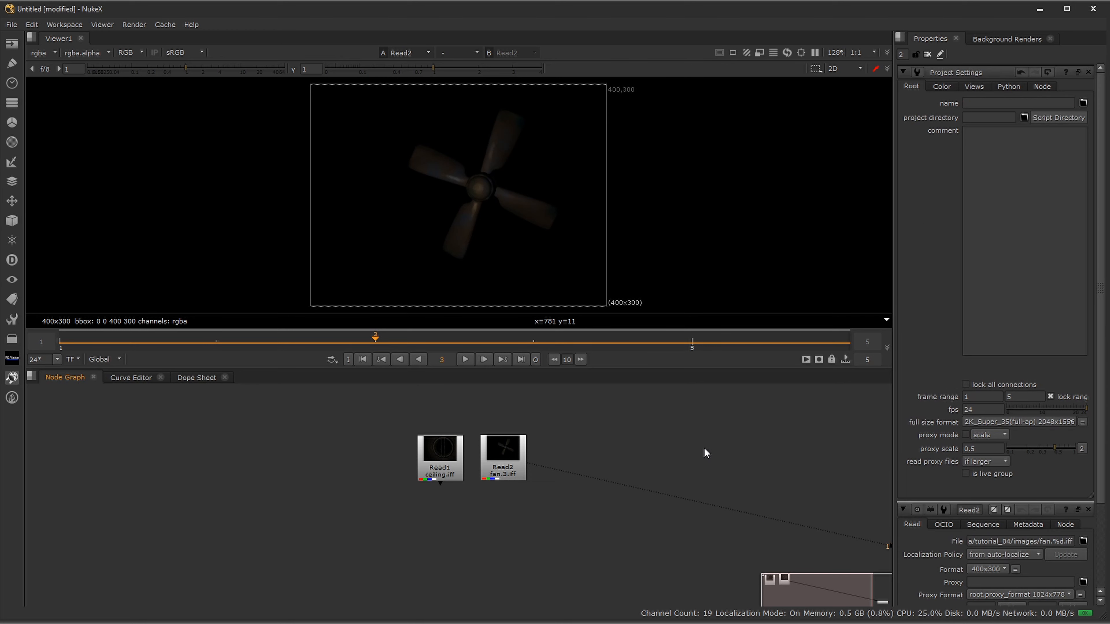
click(990, 422)
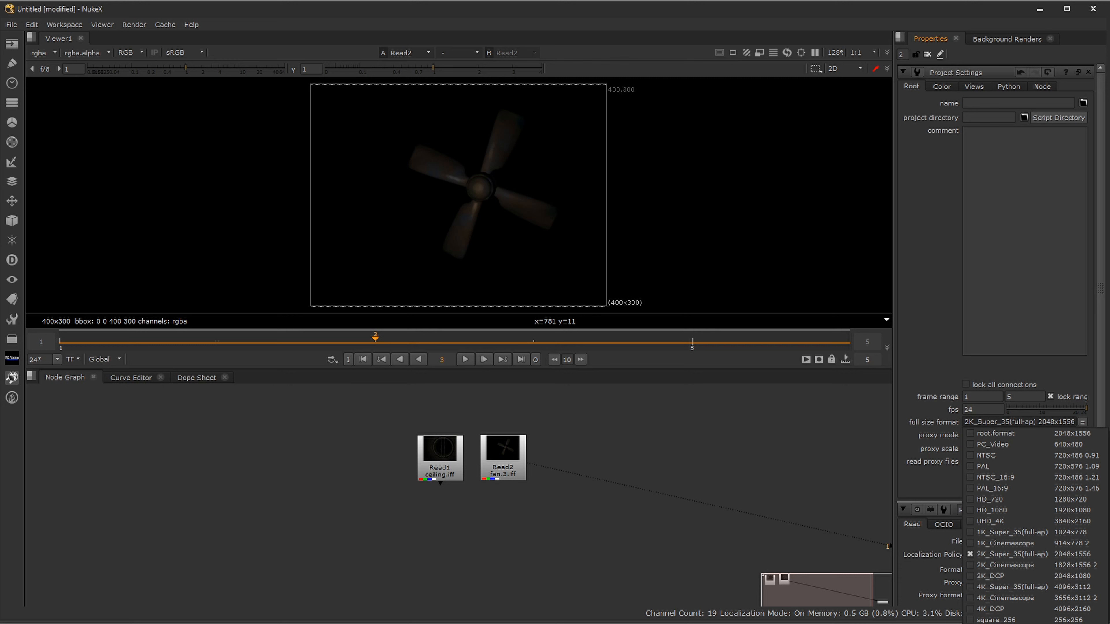
click(996, 623)
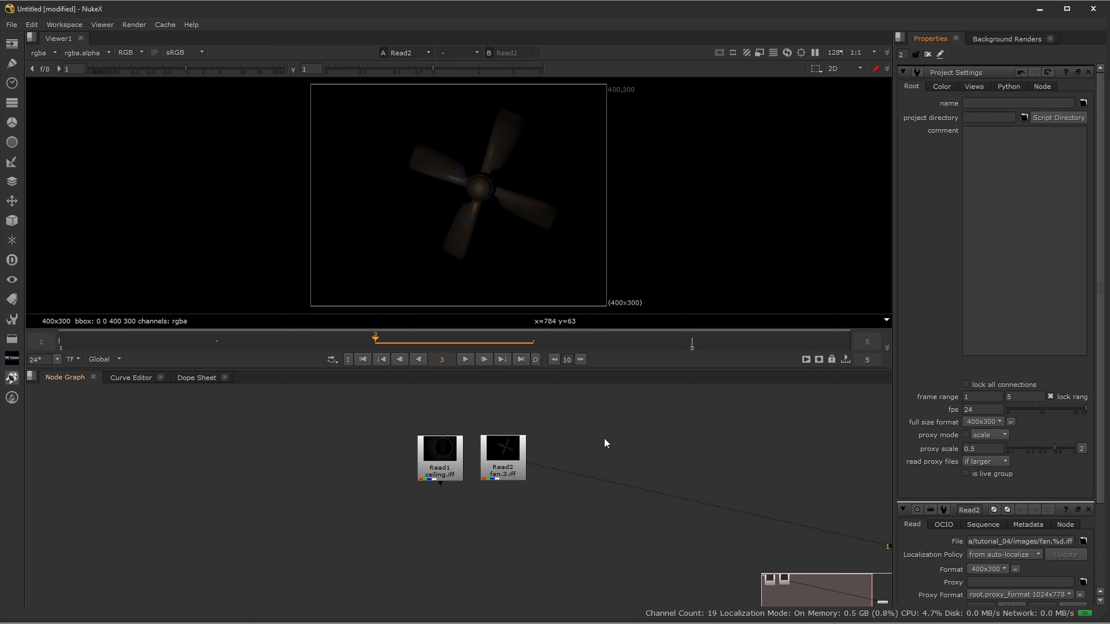
Step: Move the fan node farther from the ceiling node, then view the ceiling image and check its alpha channel
drag(503, 466, 564, 470)
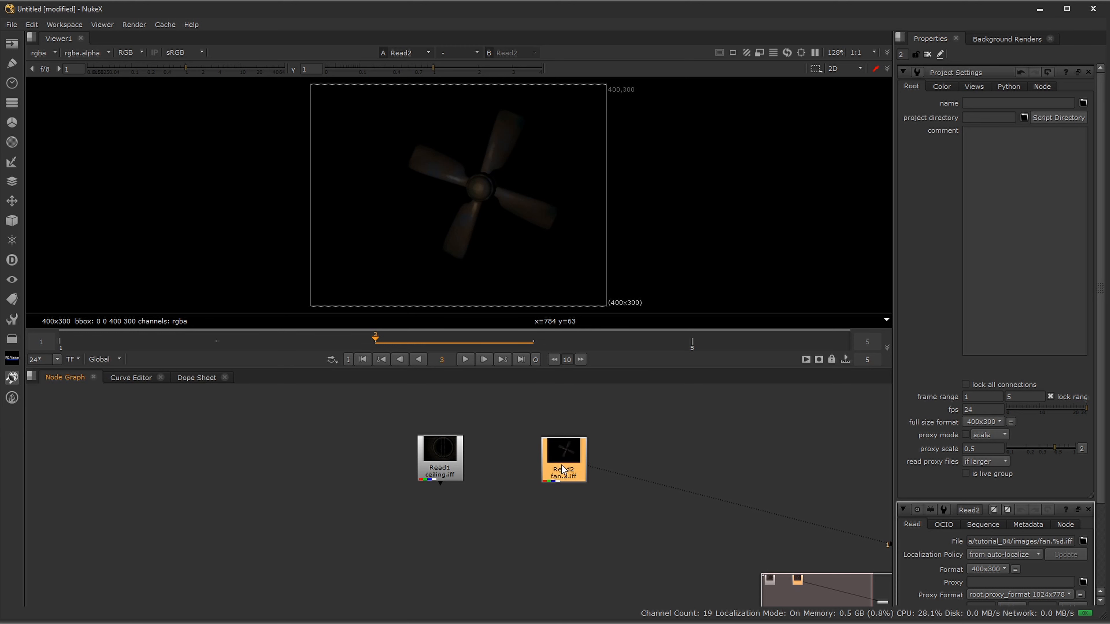
click(448, 447)
key(1)
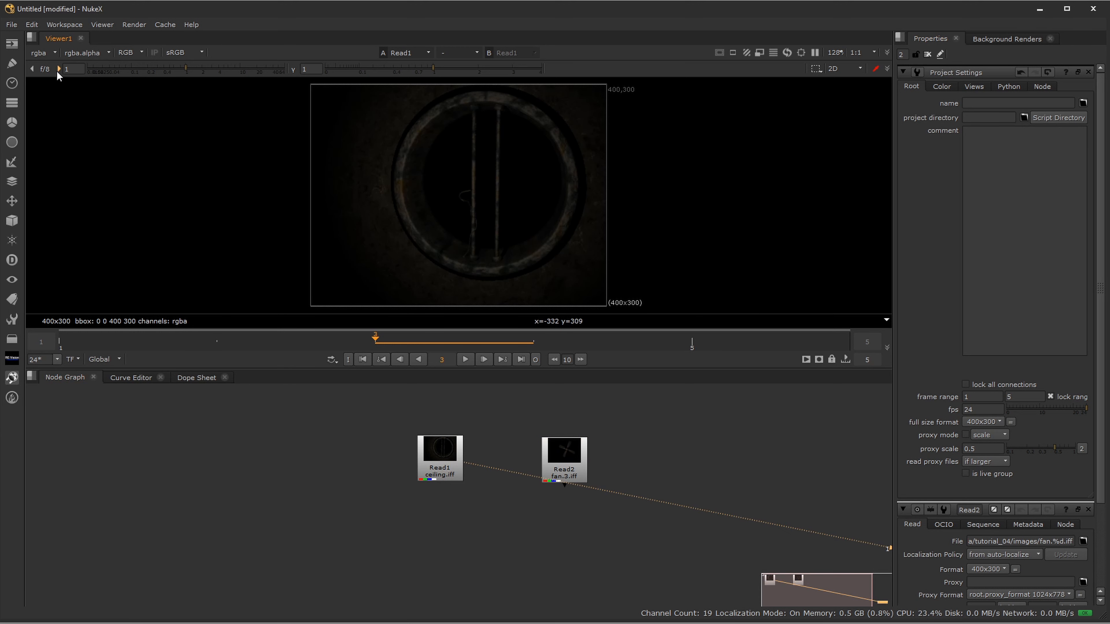
click(85, 56)
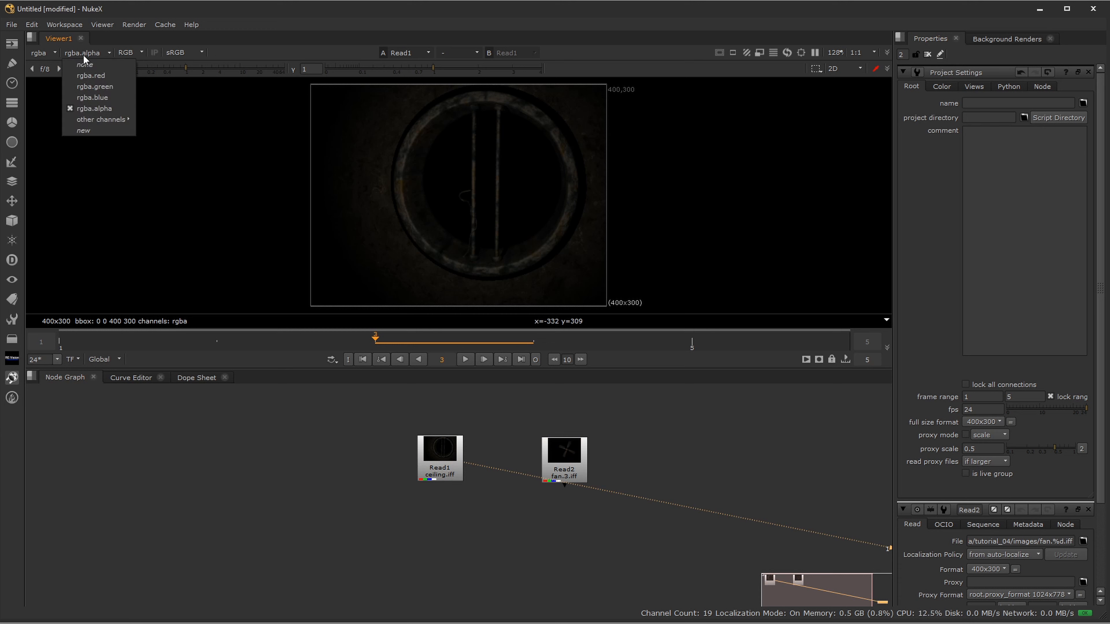
click(118, 83)
click(130, 52)
click(142, 61)
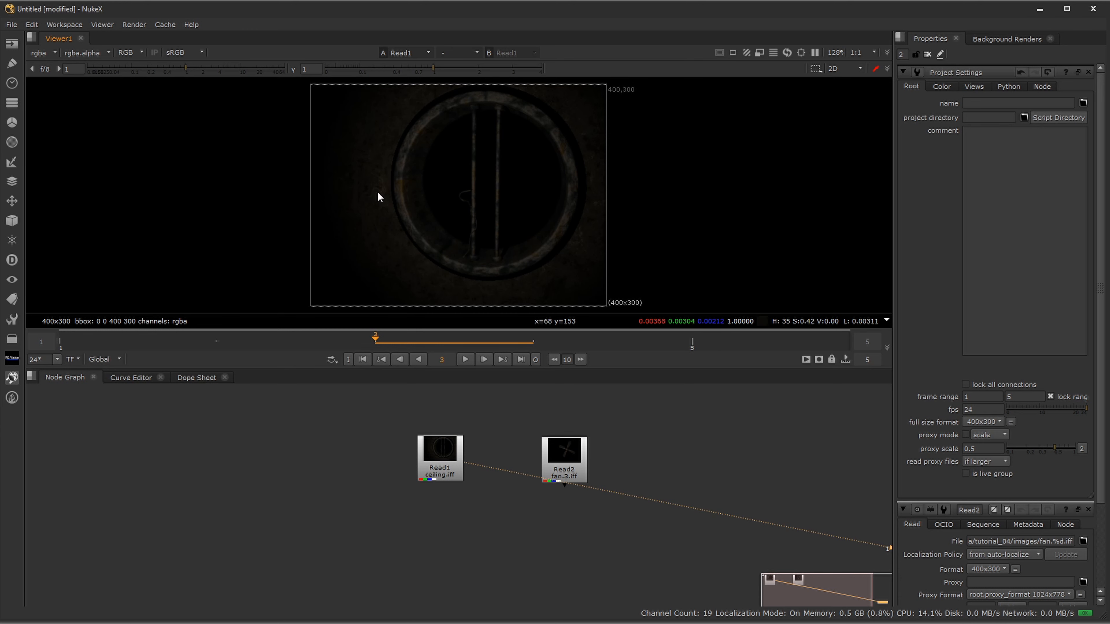
key(a)
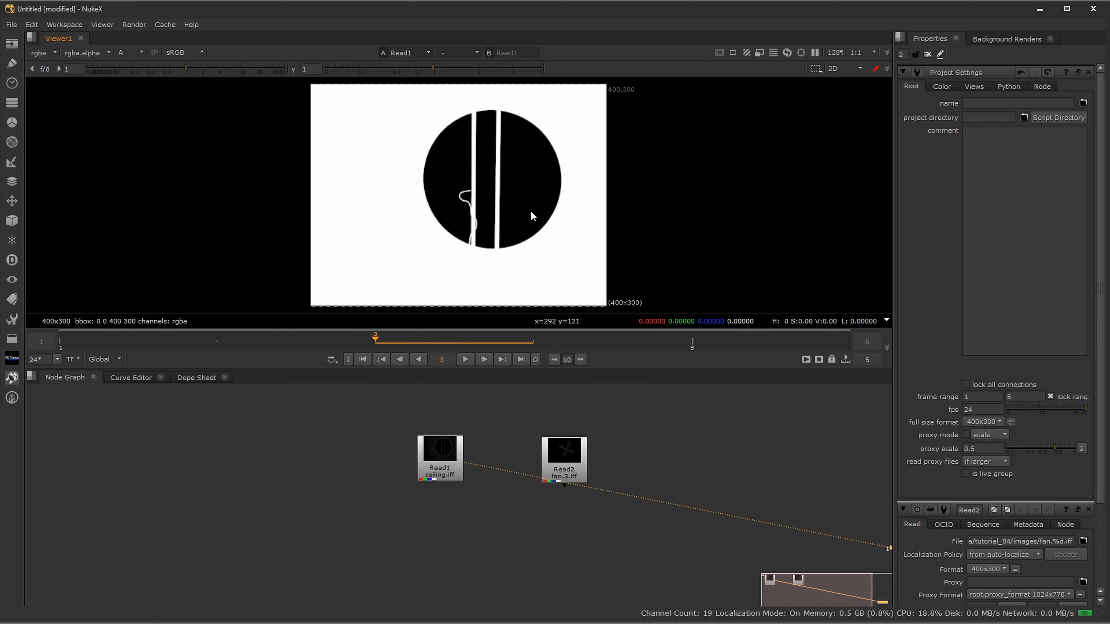
key(a)
Step: View the fan sequence and check its alpha channel, returning to the colour view
click(564, 463)
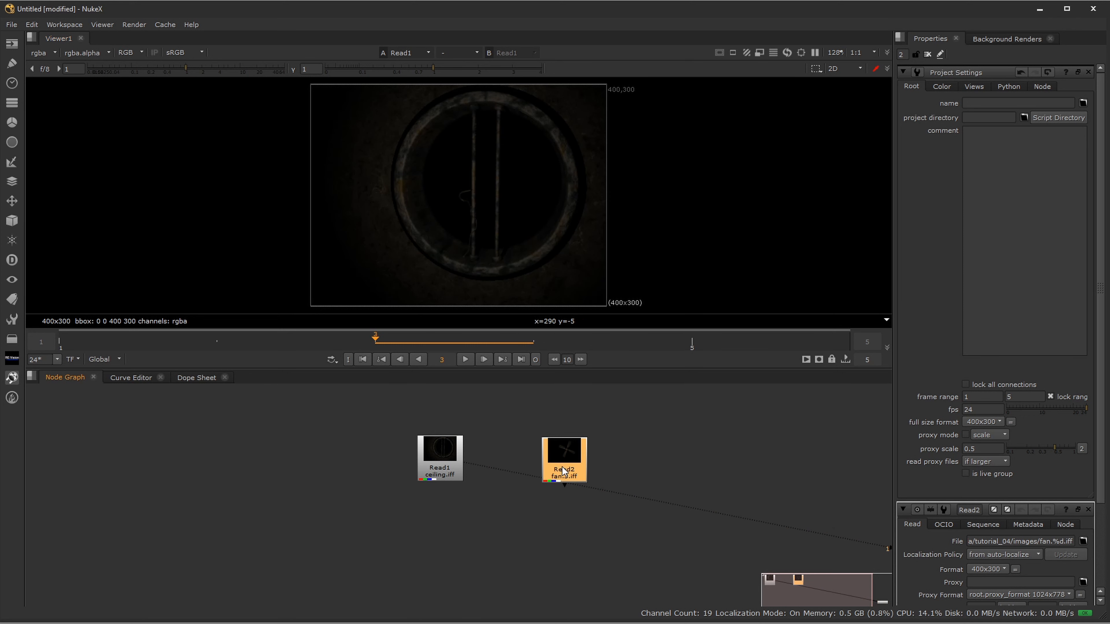
key(1)
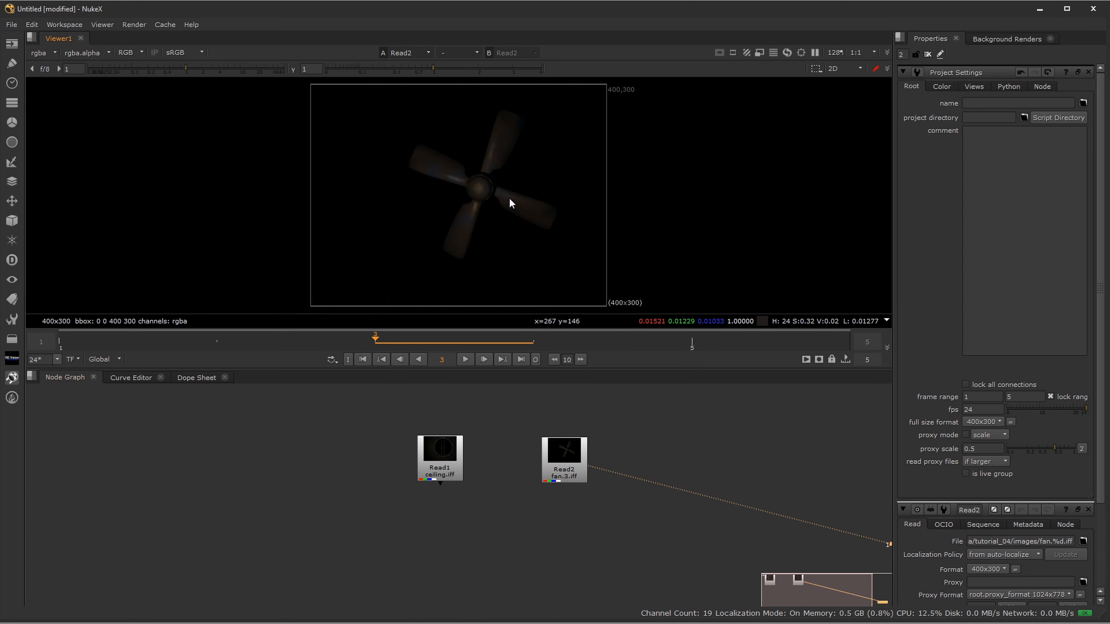
key(a)
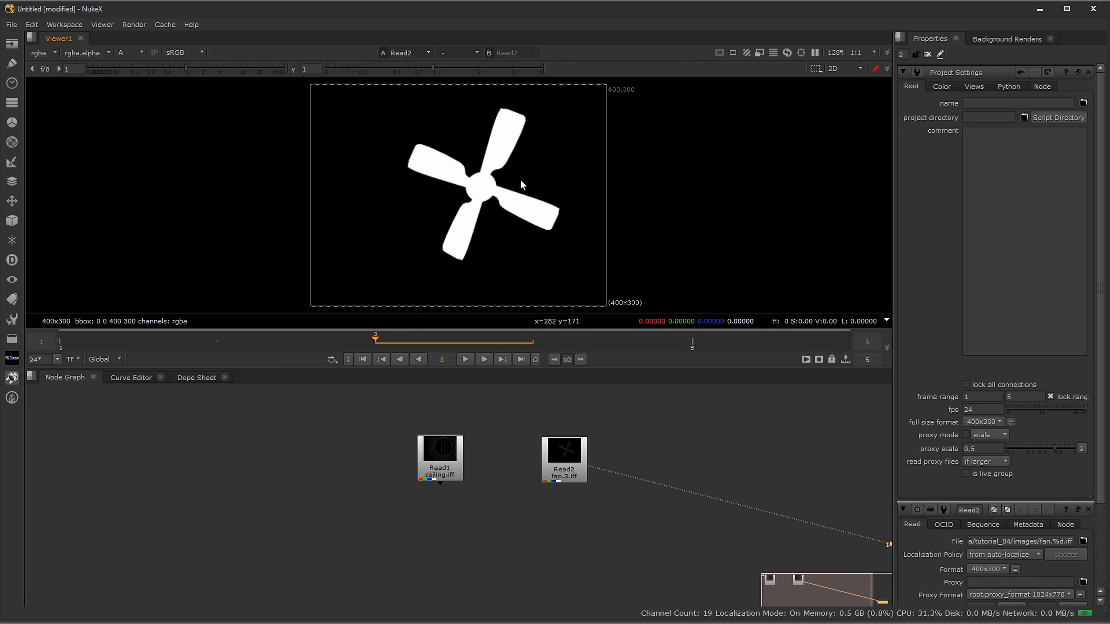
key(a)
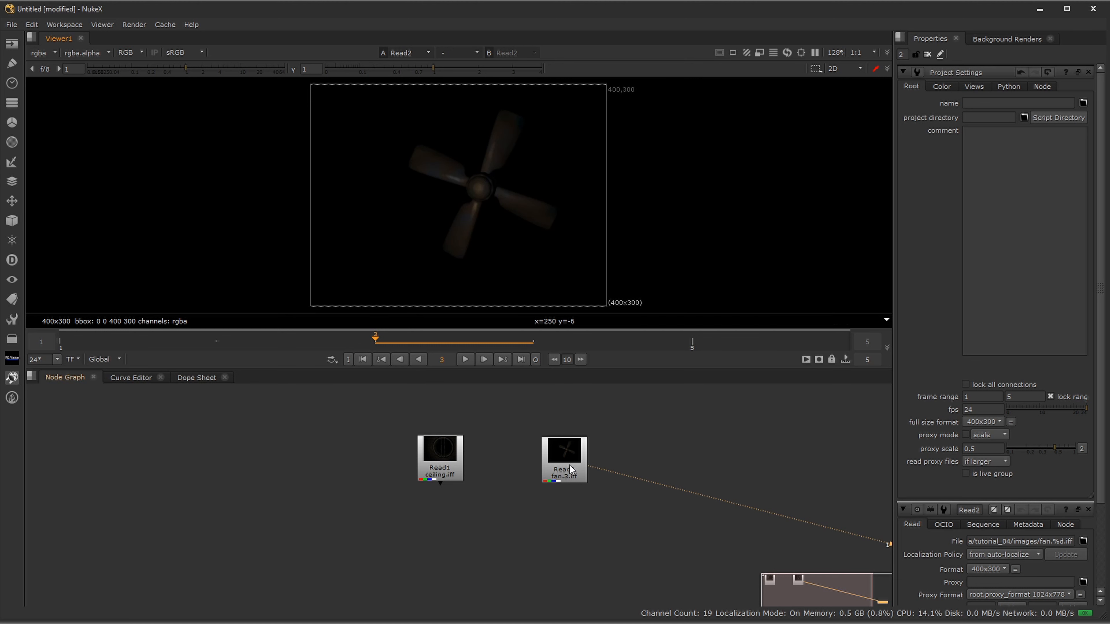
Step: Merge the ceiling as input A over the fan as input B, placing the Merge node below the ceiling and the fan node closer
click(452, 470)
key(m)
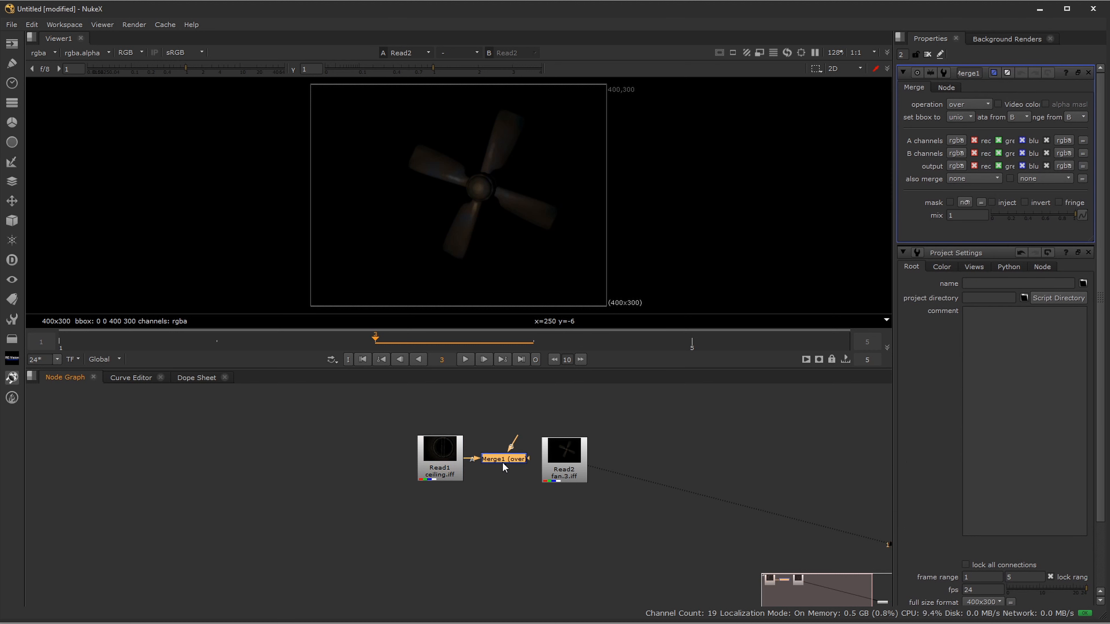
drag(502, 461, 554, 473)
click(450, 460)
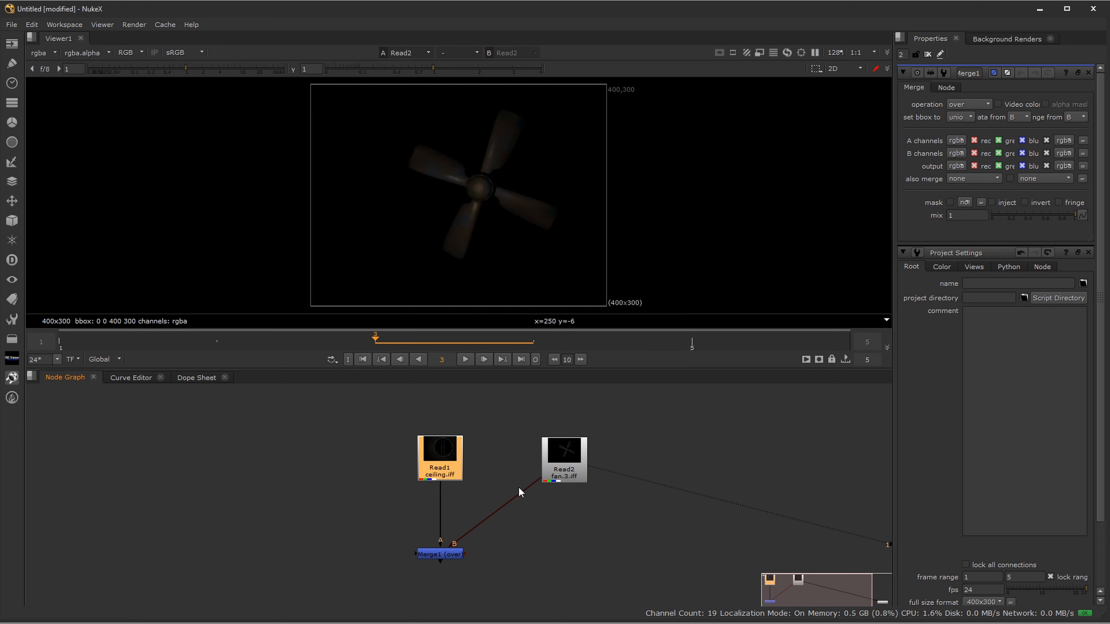
drag(519, 487, 572, 458)
drag(450, 564, 451, 590)
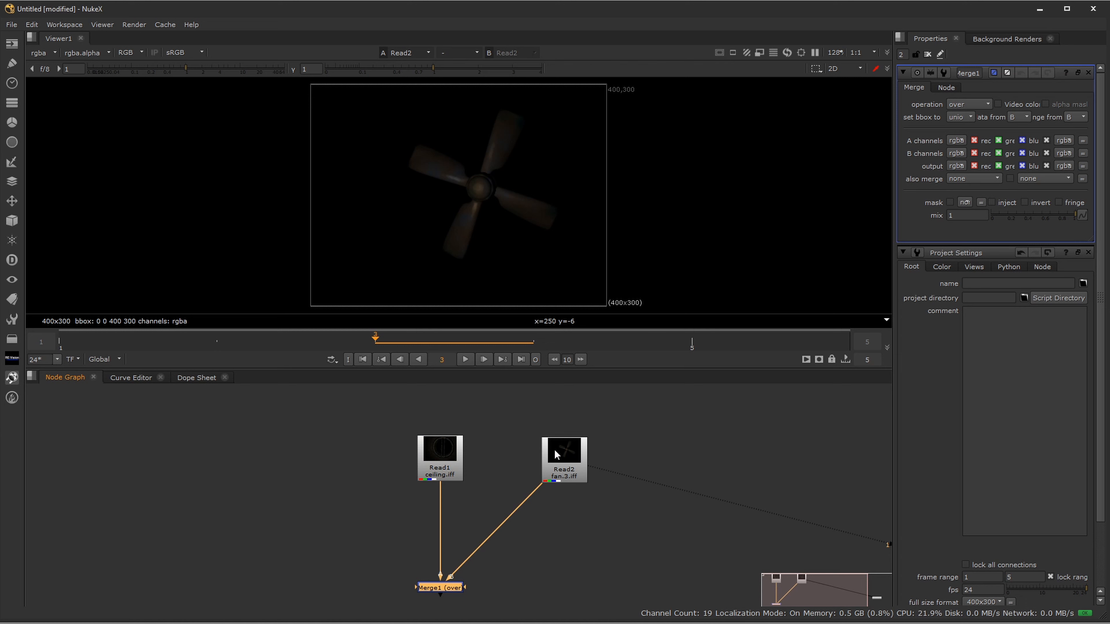
drag(573, 449, 527, 494)
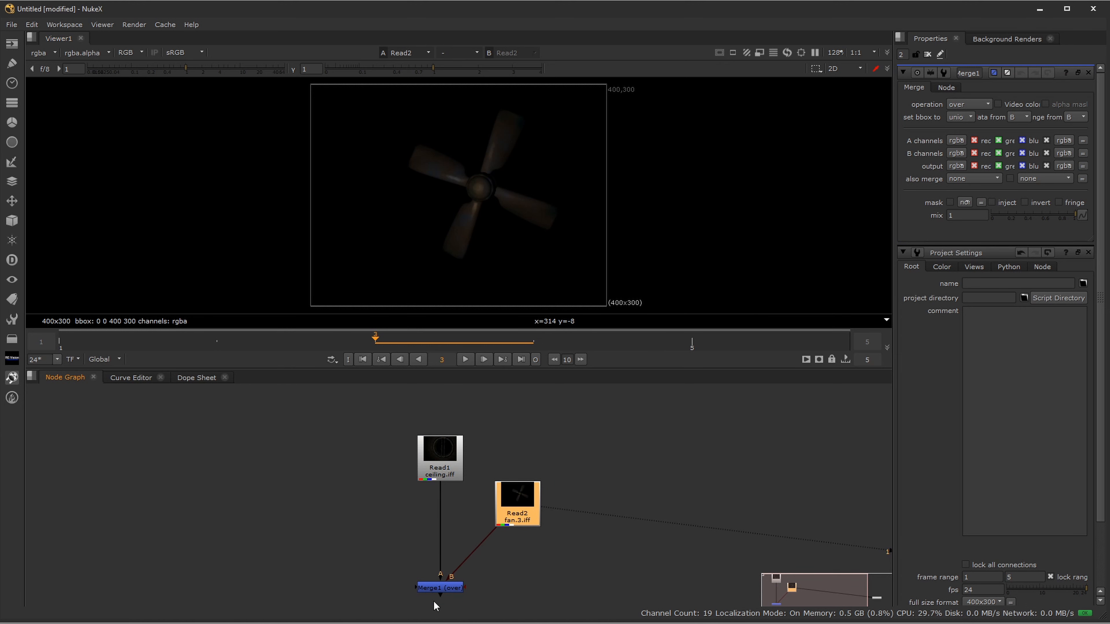
Step: View the Merge node's output and play back the composite of the ceiling over the fan
click(442, 590)
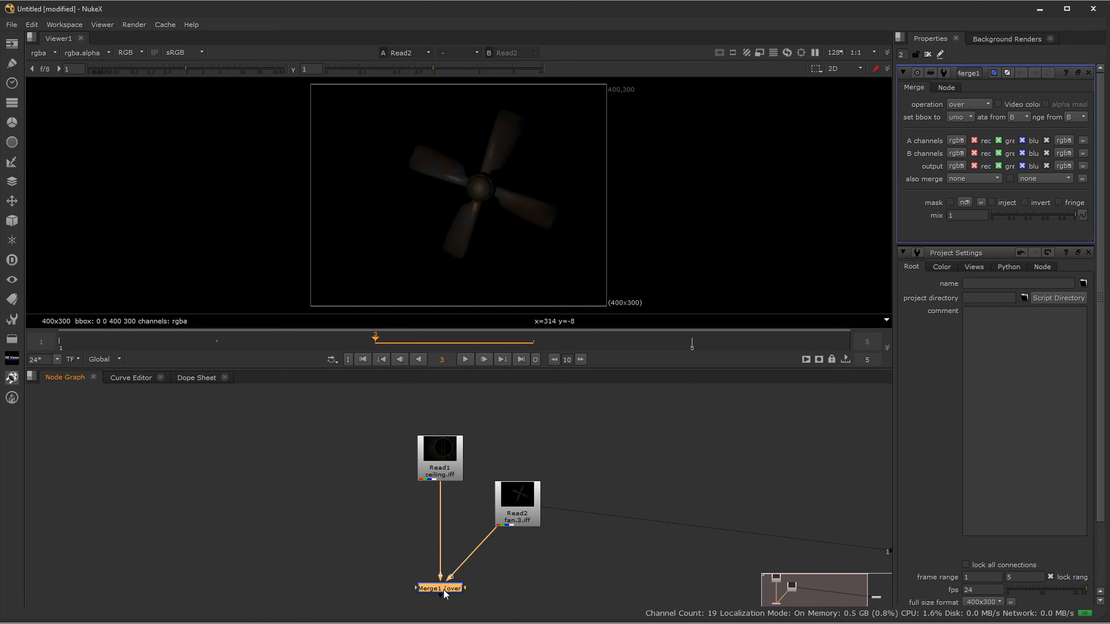
key(1)
drag(444, 588, 445, 583)
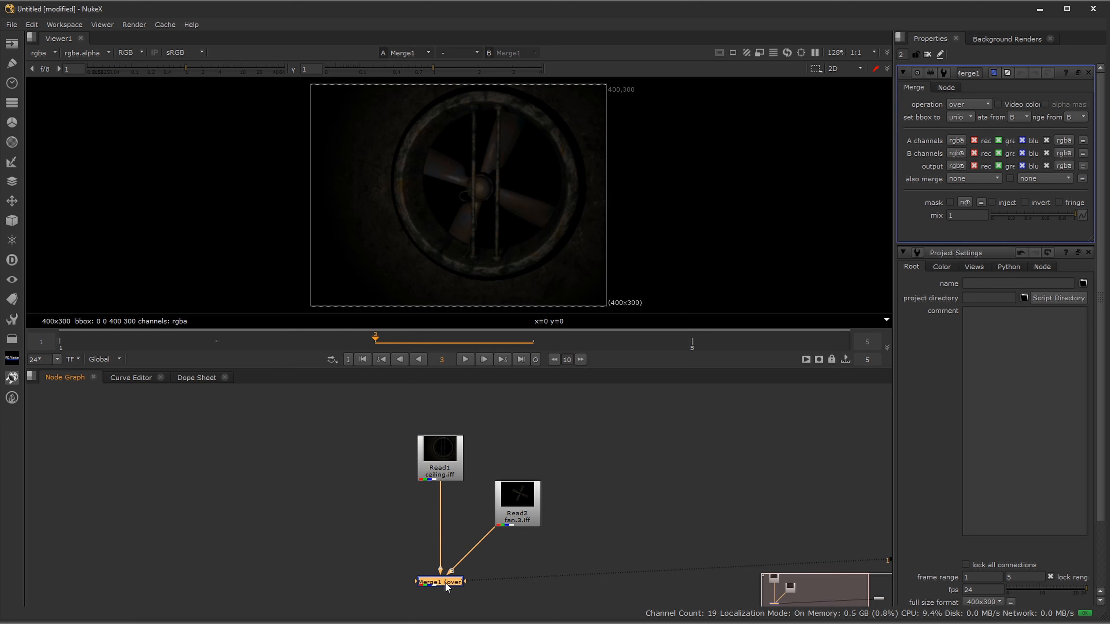
click(464, 359)
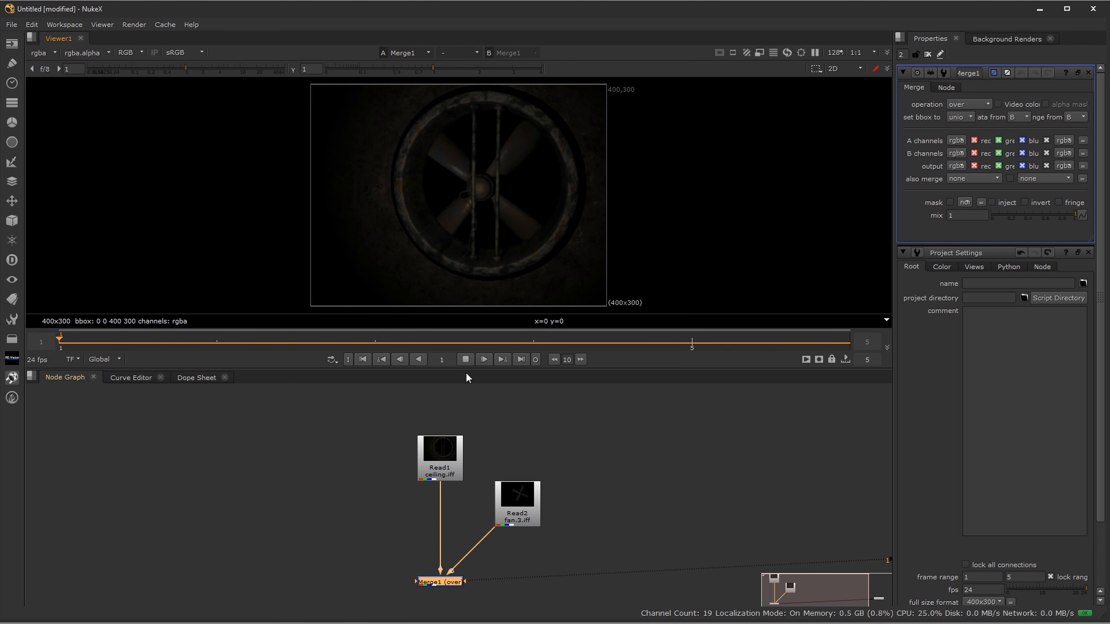
click(463, 359)
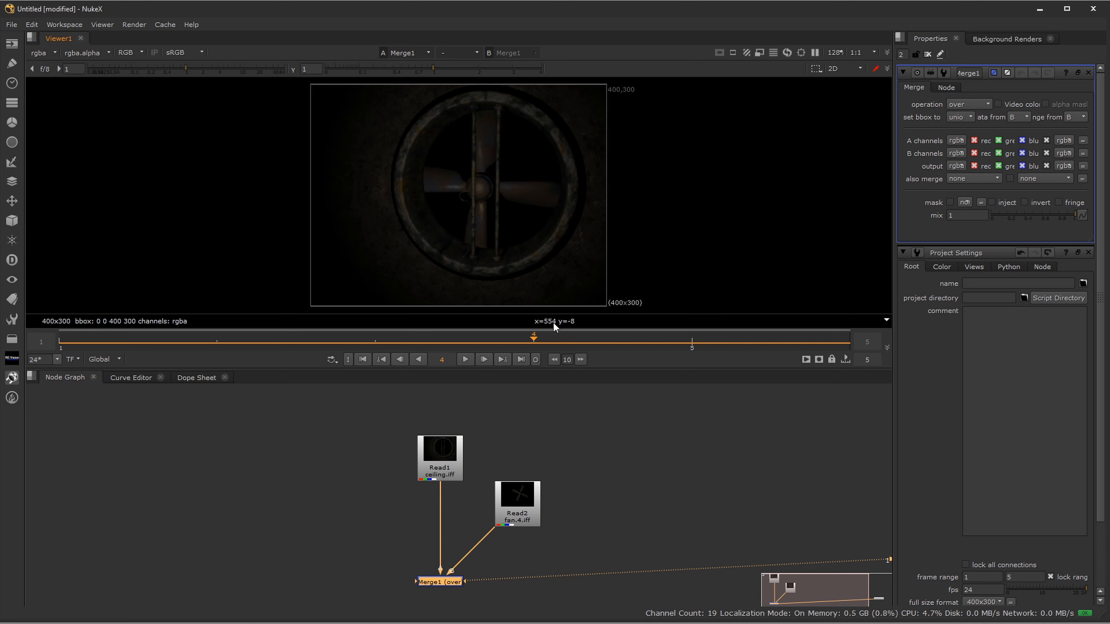
Step: Set the last frame of the project's frame range to 70 in the Project Settings
click(630, 467)
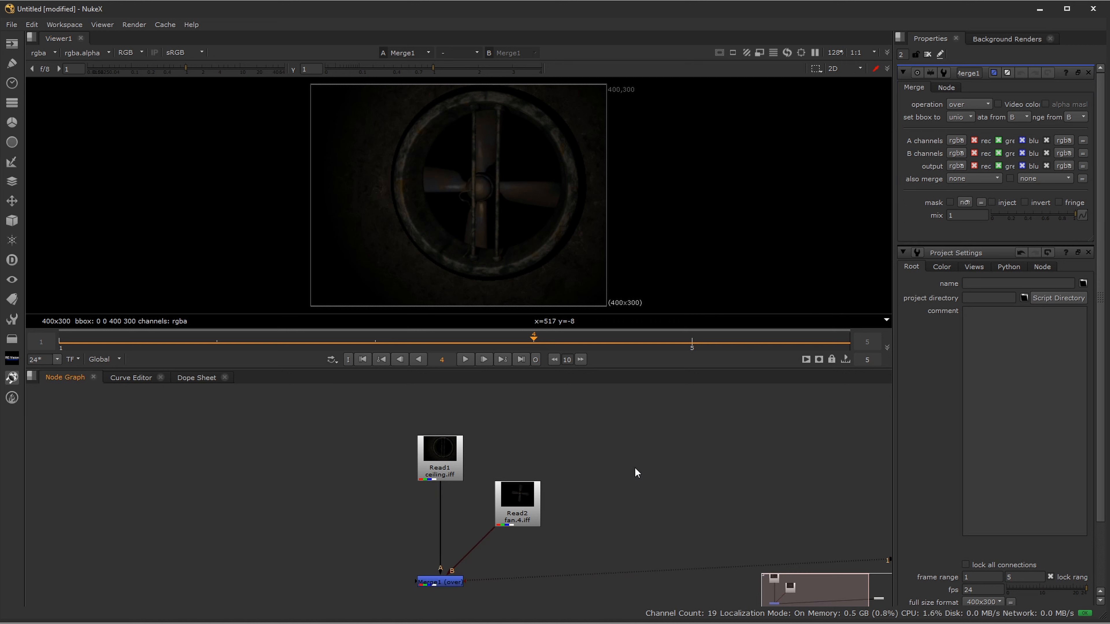
scroll(937, 408, down, 3)
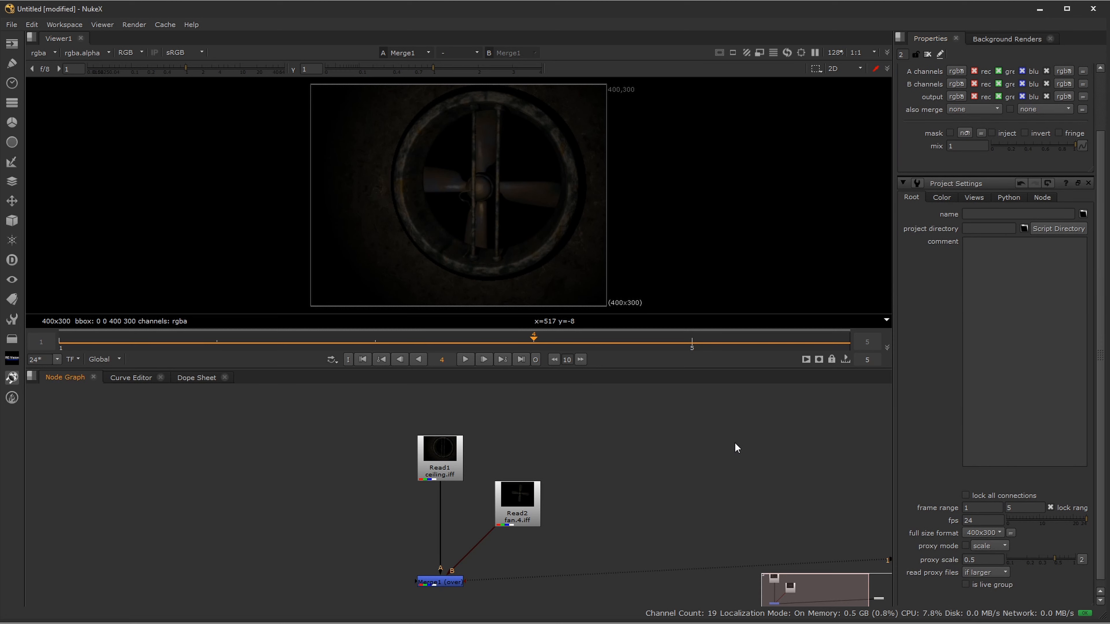
key(s)
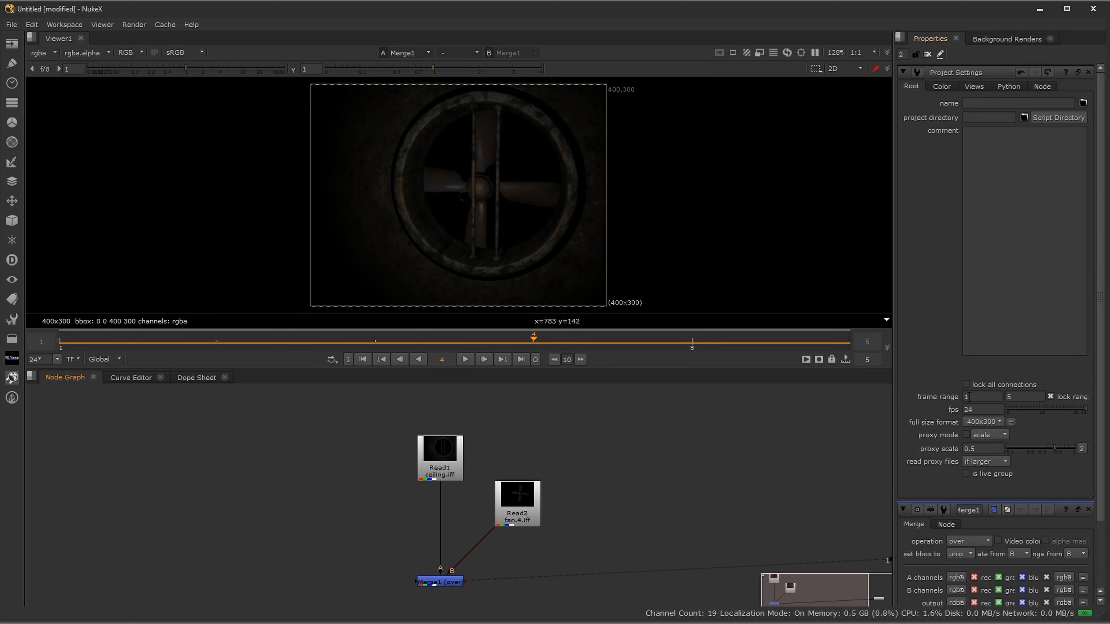
double_click(1025, 398)
text(70)
key(Return)
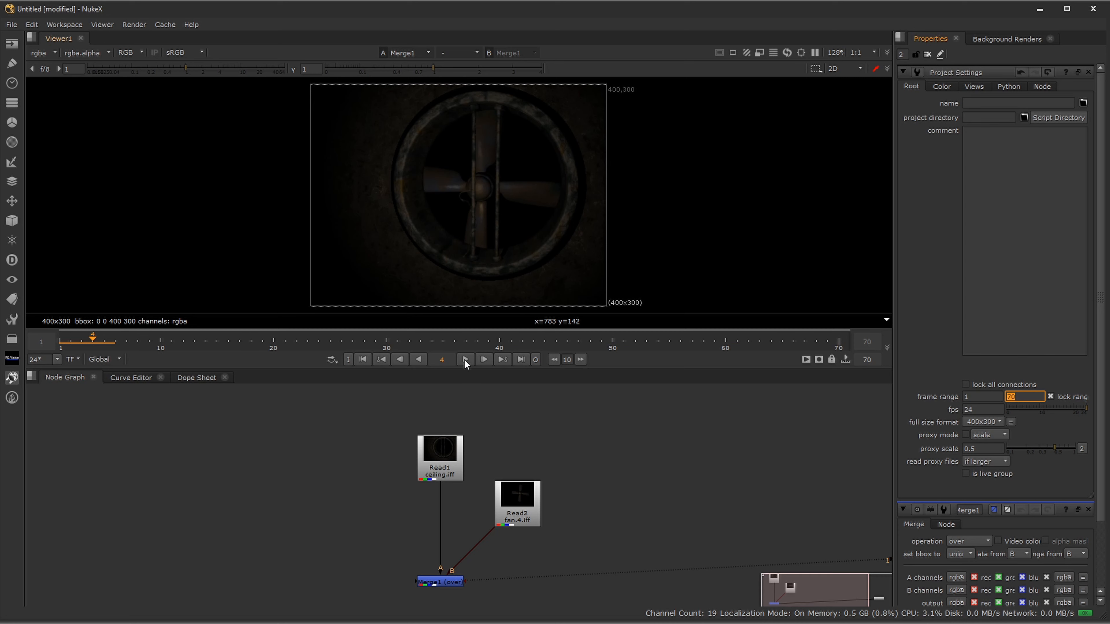
Step: Open the fan Read node's properties and play the merged composite past the fan sequence's last frame, replaying it from the start
double_click(523, 483)
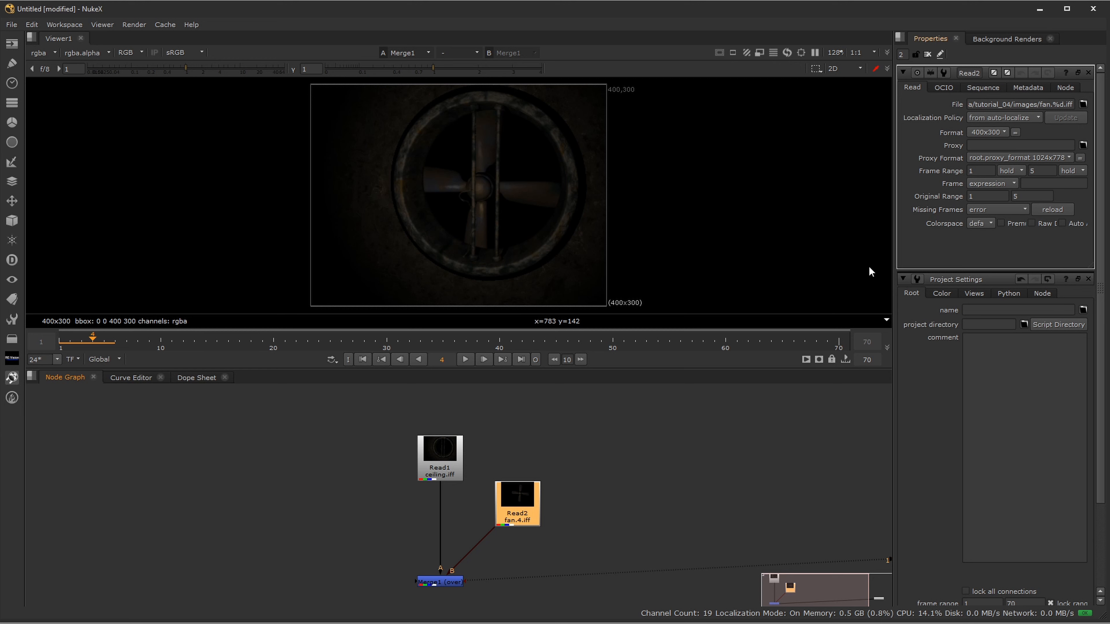
click(465, 359)
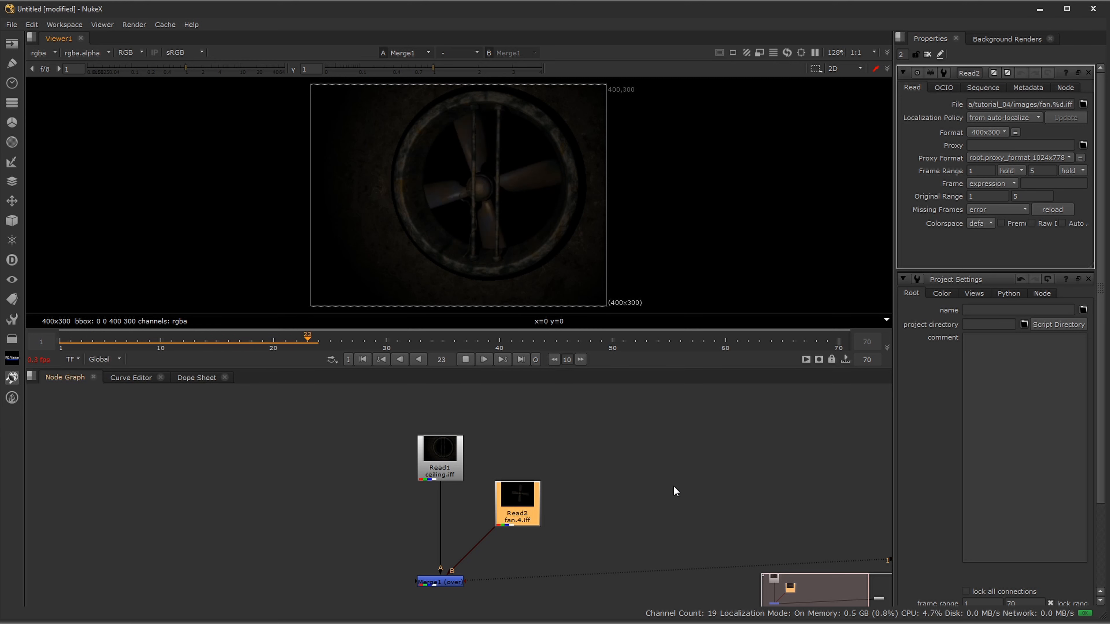
click(62, 343)
click(62, 343)
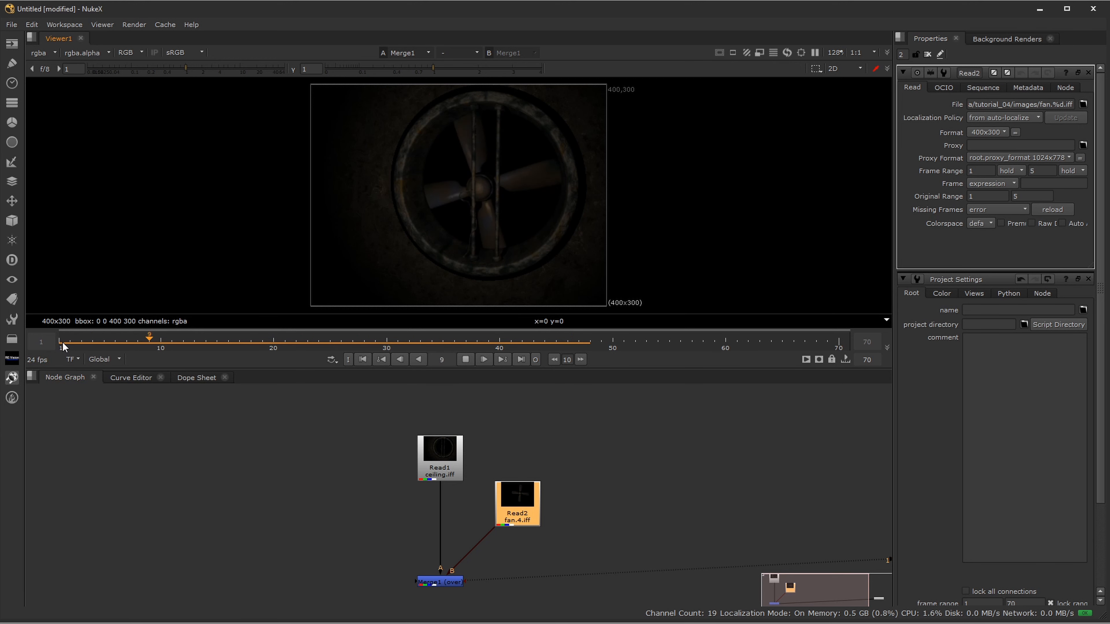
click(465, 359)
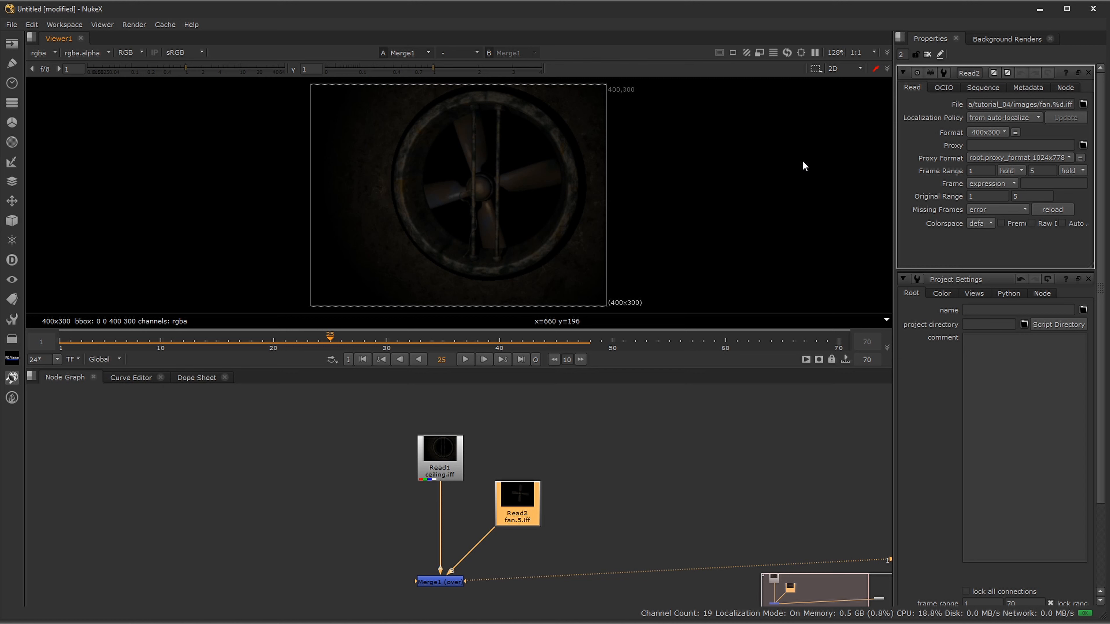
Step: Set the fan Read node's behaviour after its last frame to loop and play the merged composite
click(1072, 171)
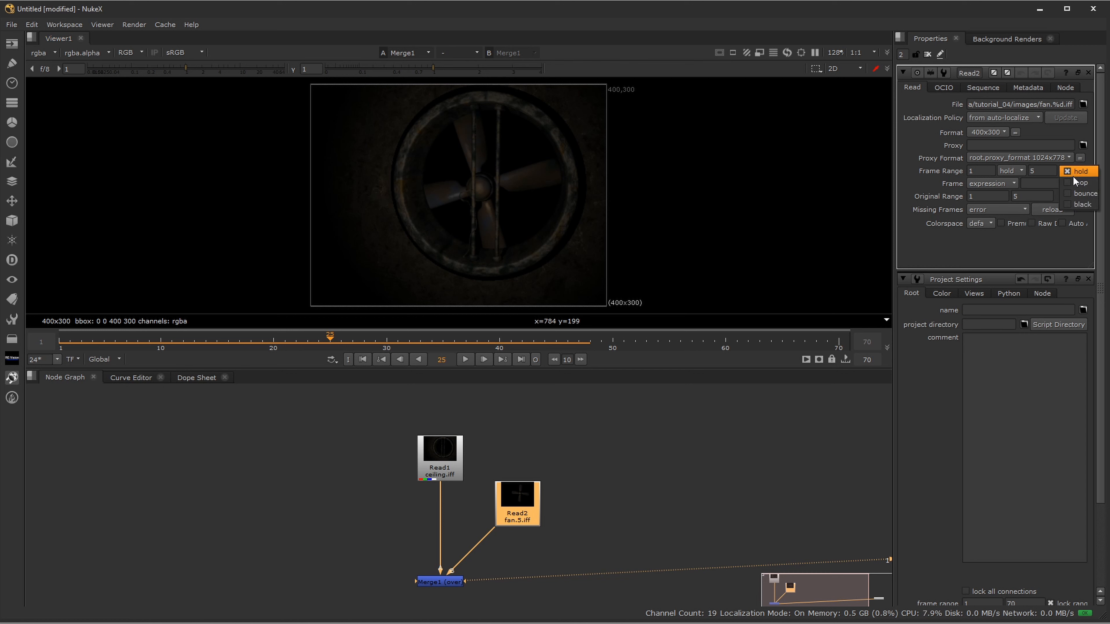
click(1074, 179)
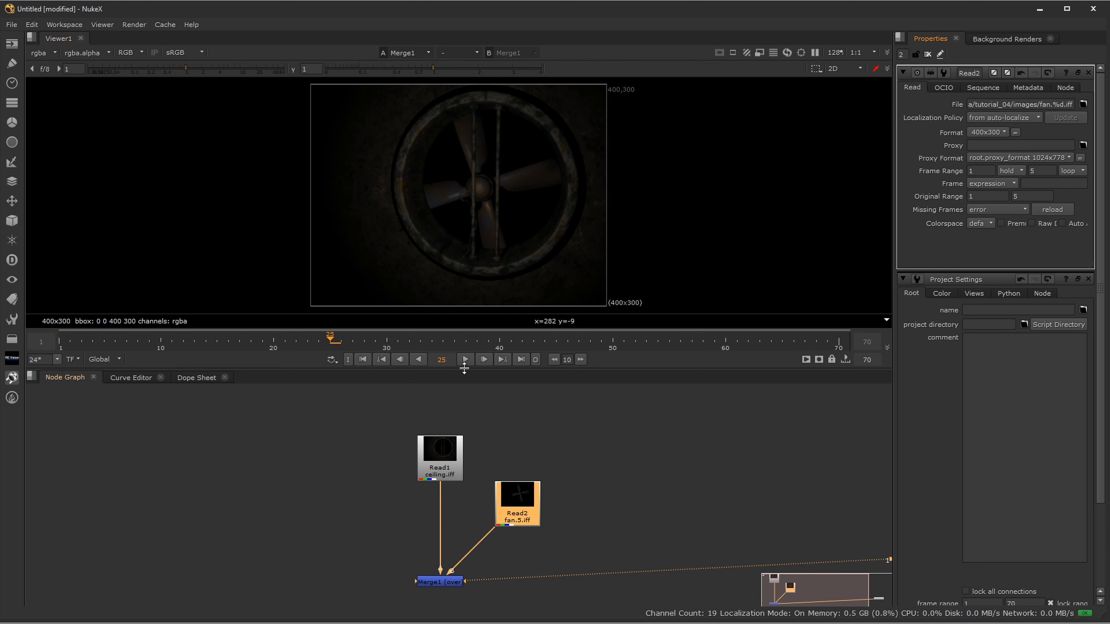
click(466, 359)
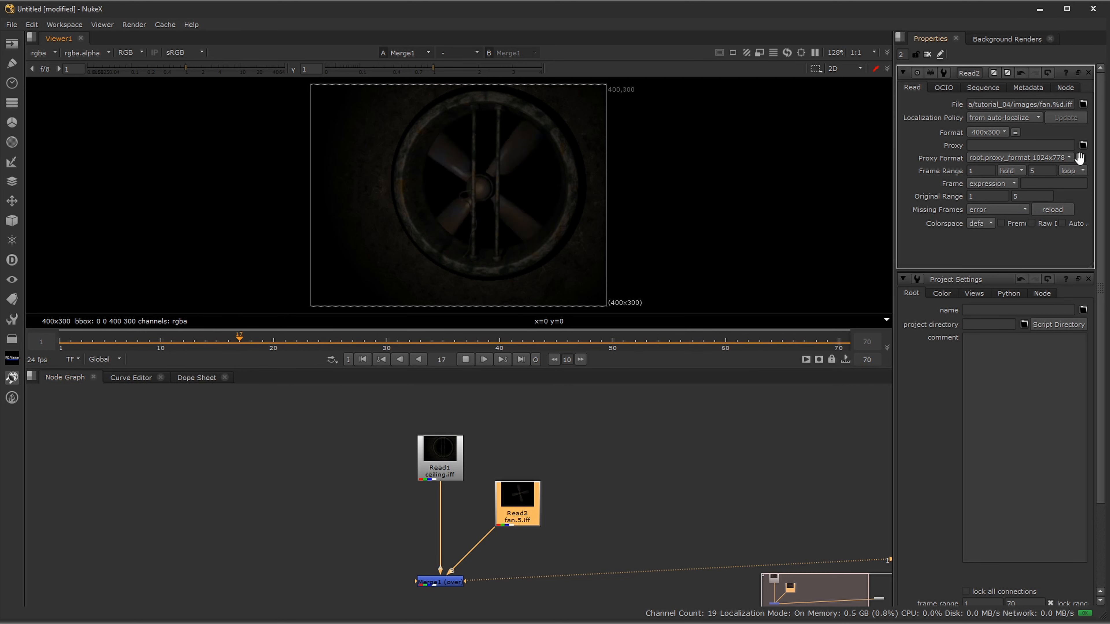
Step: Try bounce as the fan's behaviour after its last frame, return it to loop and stop the playback
click(1075, 171)
click(1087, 182)
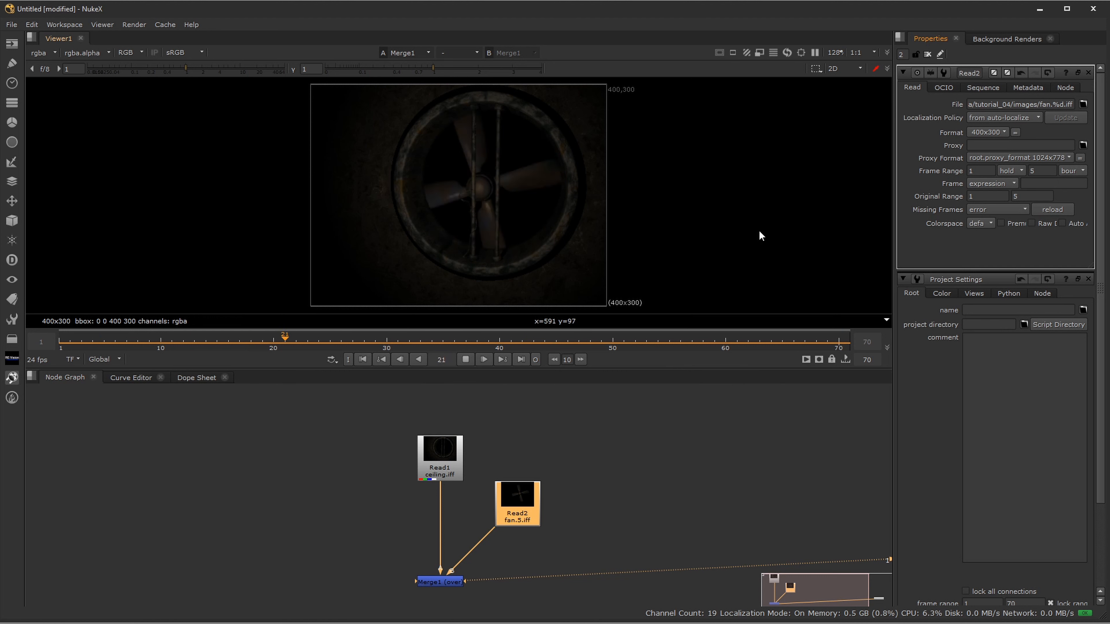
click(1080, 172)
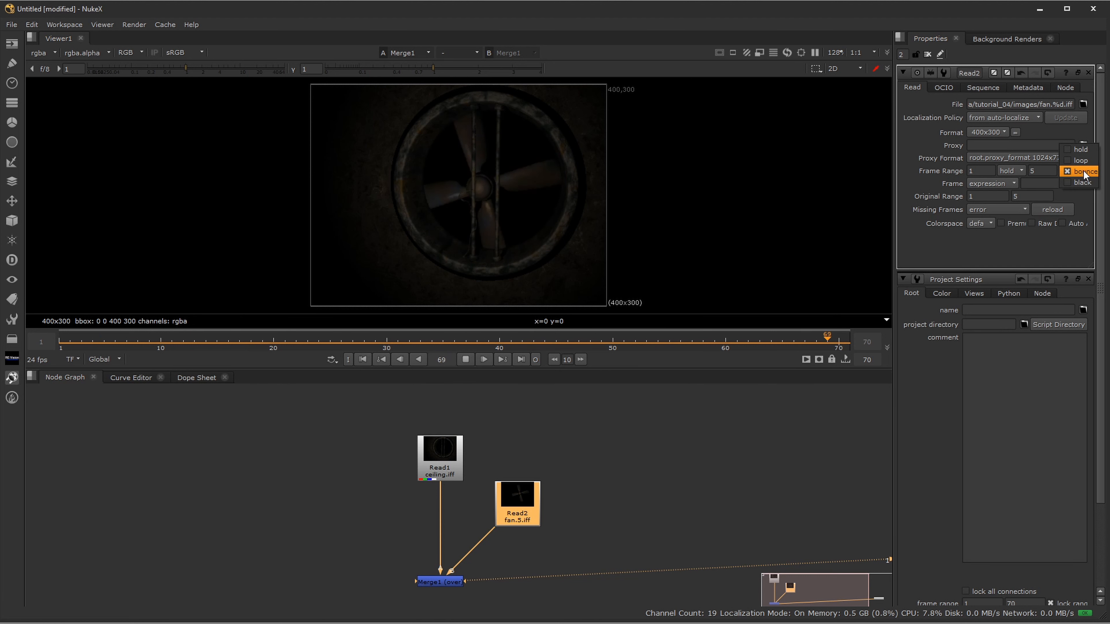
click(1079, 160)
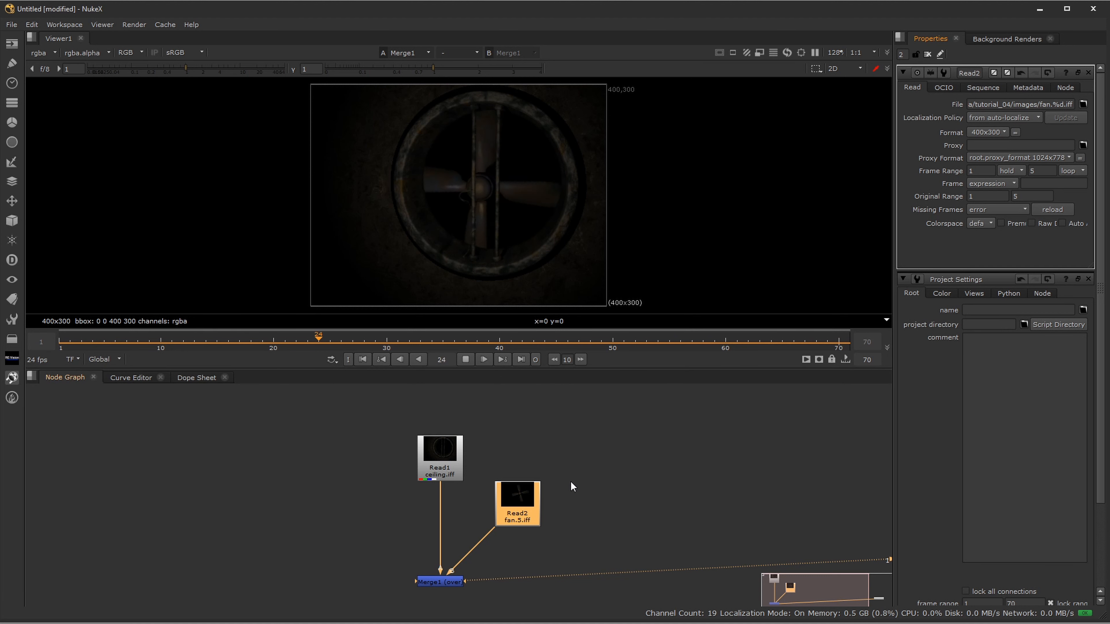
click(465, 359)
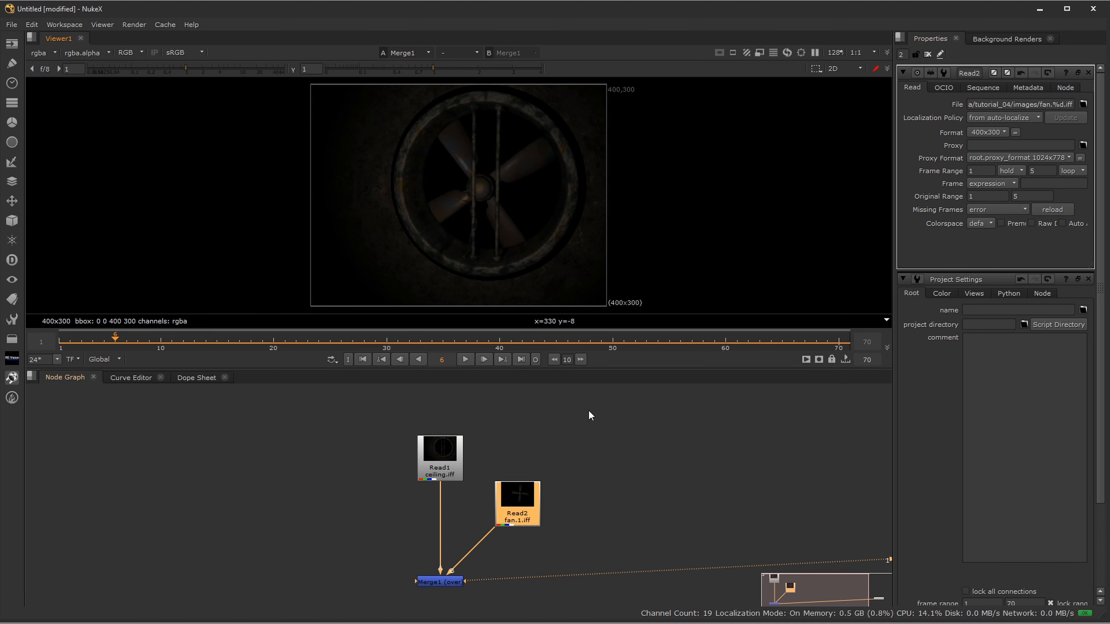
Step: Space out the node tree by lowering the fan and Merge nodes relative to the ceiling node
middle_drag(650, 548, 640, 503)
click(435, 548)
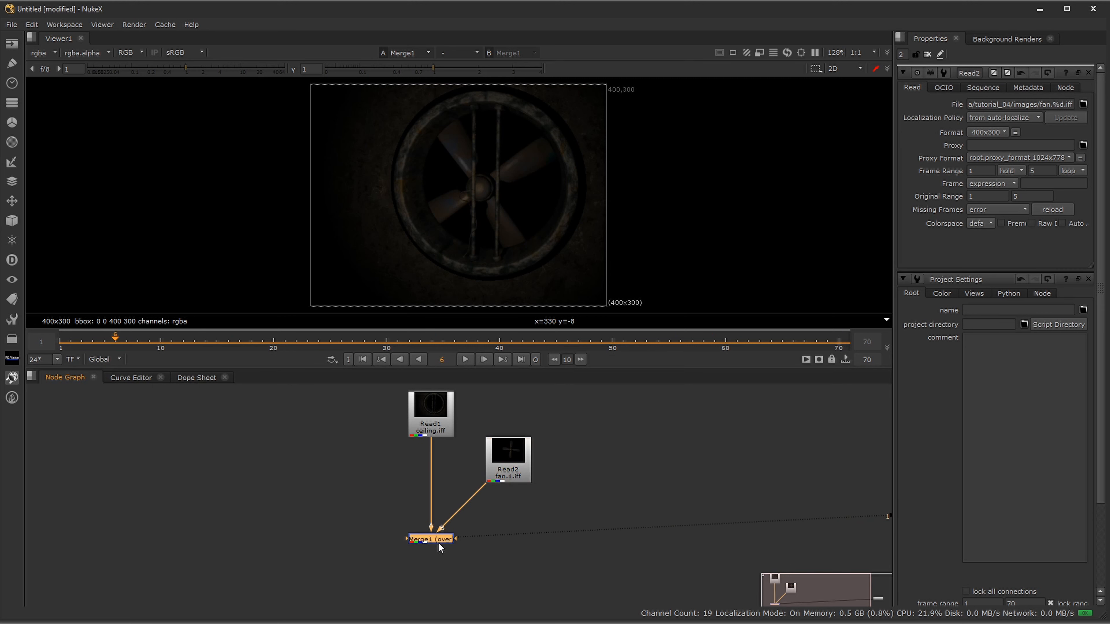
drag(437, 550, 437, 541)
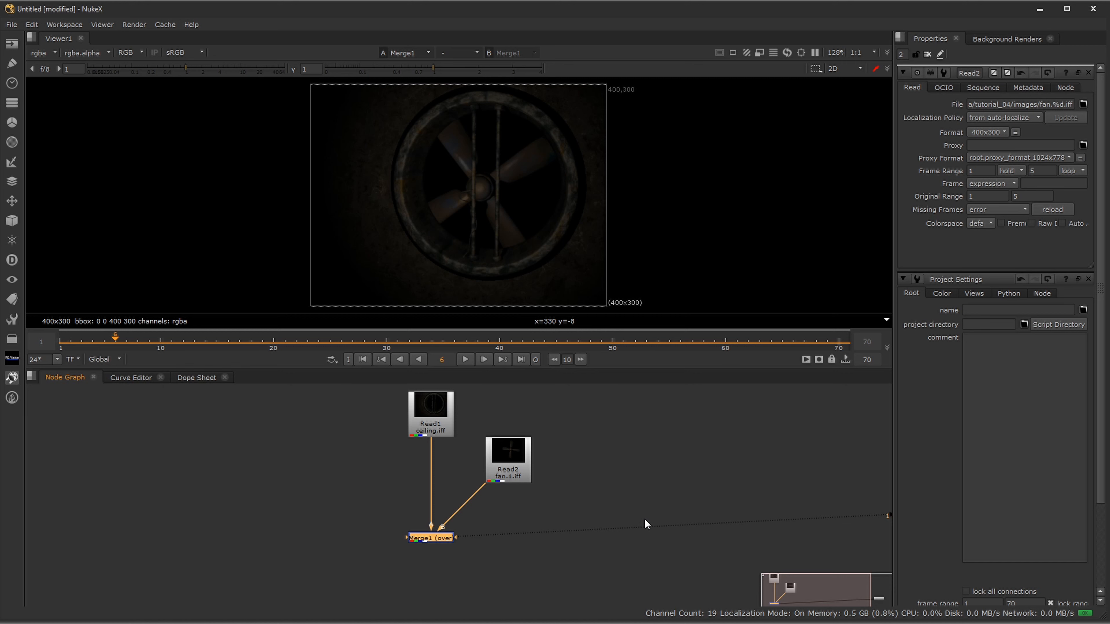
middle_drag(584, 468, 575, 509)
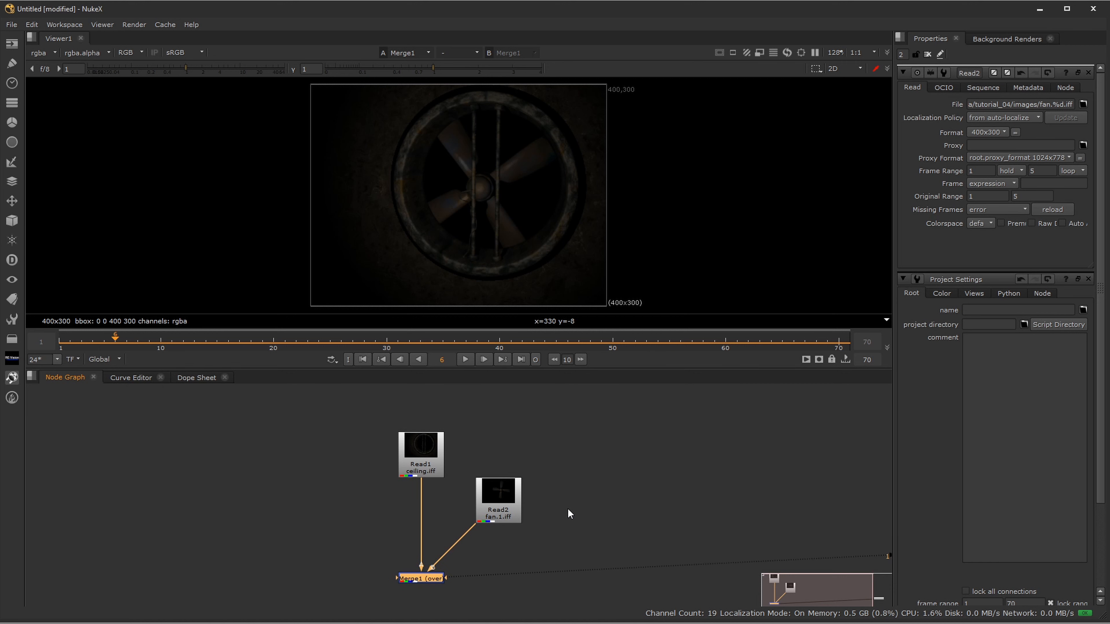
drag(504, 502, 502, 510)
middle_drag(502, 510, 492, 452)
drag(421, 522, 422, 549)
middle_drag(606, 460, 601, 489)
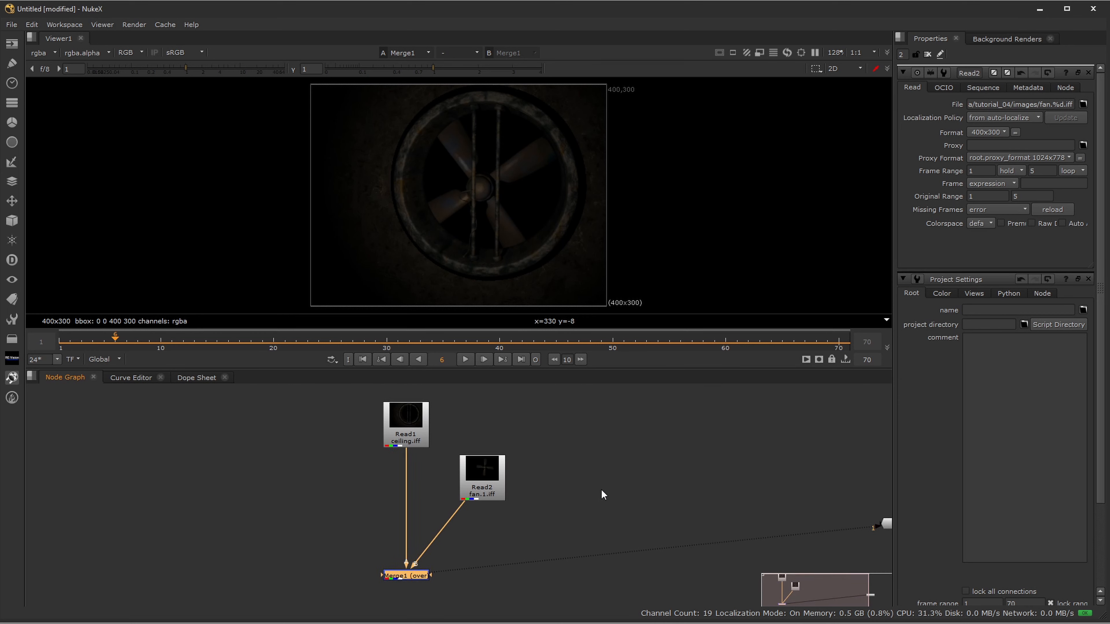
Step: Try a Ramp node in the viewer with its points at about 102.5, 43 and 101.5, 209.5, and delete it
click(601, 489)
text(ramp)
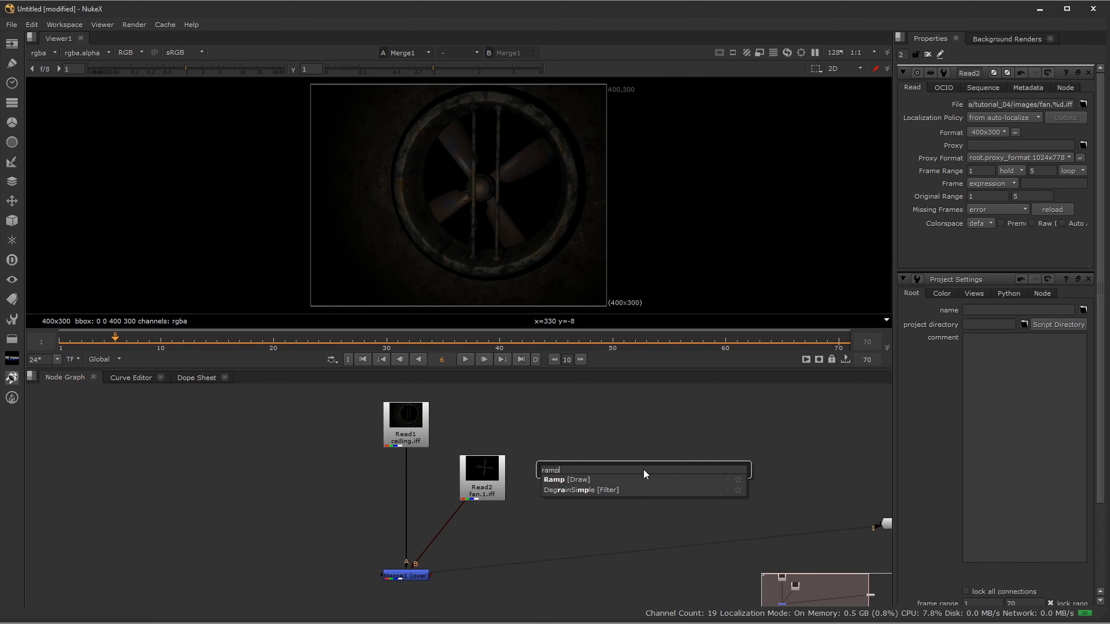
key(Return)
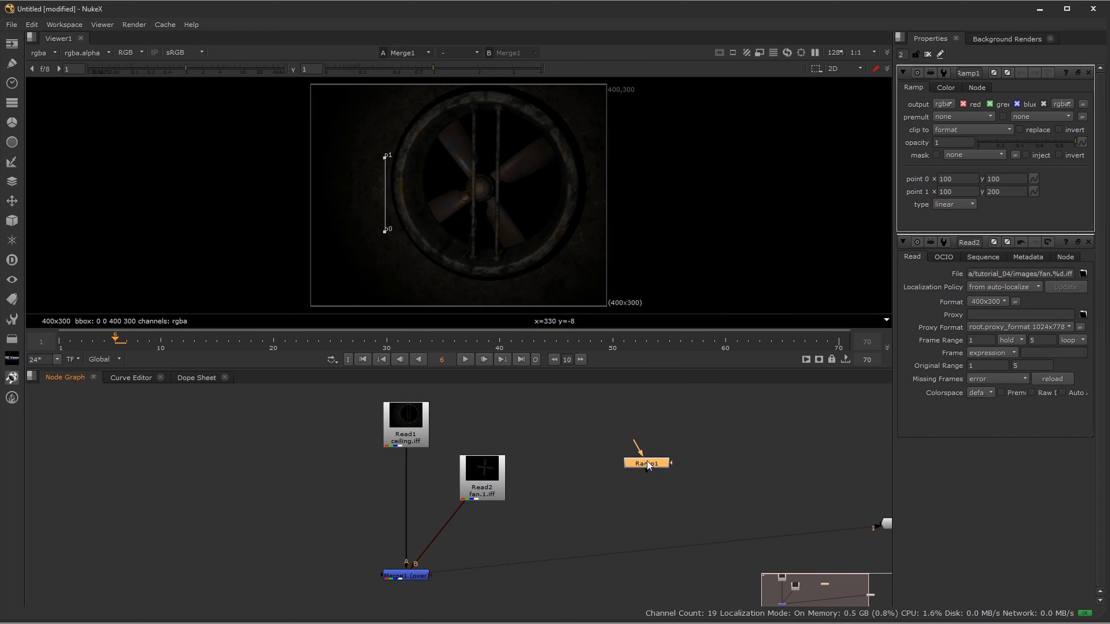
key(1)
drag(385, 232, 387, 274)
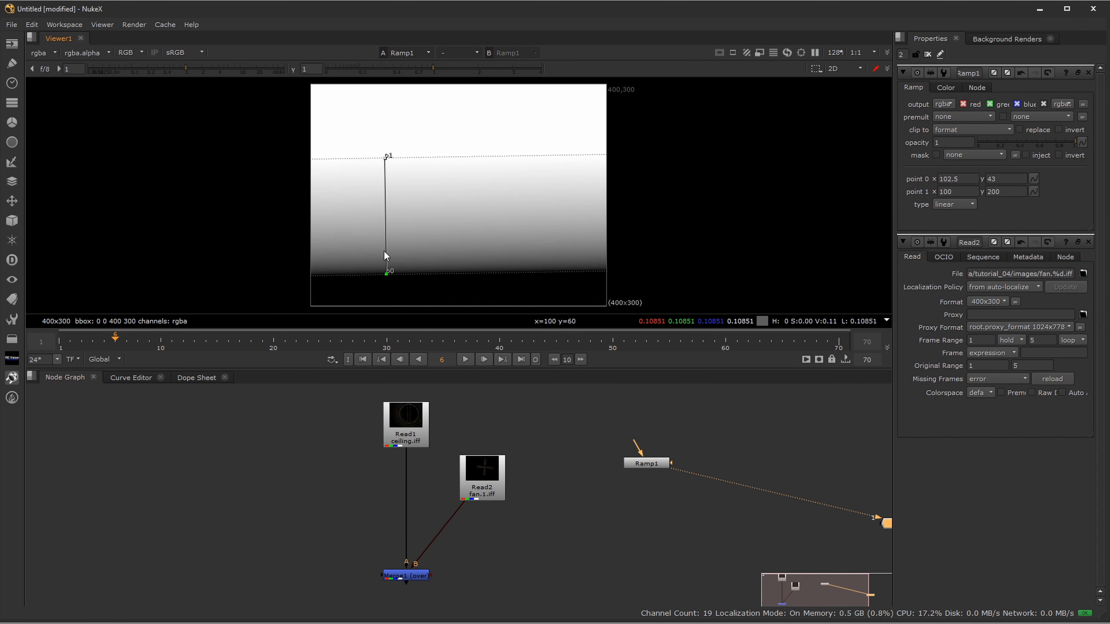
drag(385, 156, 386, 150)
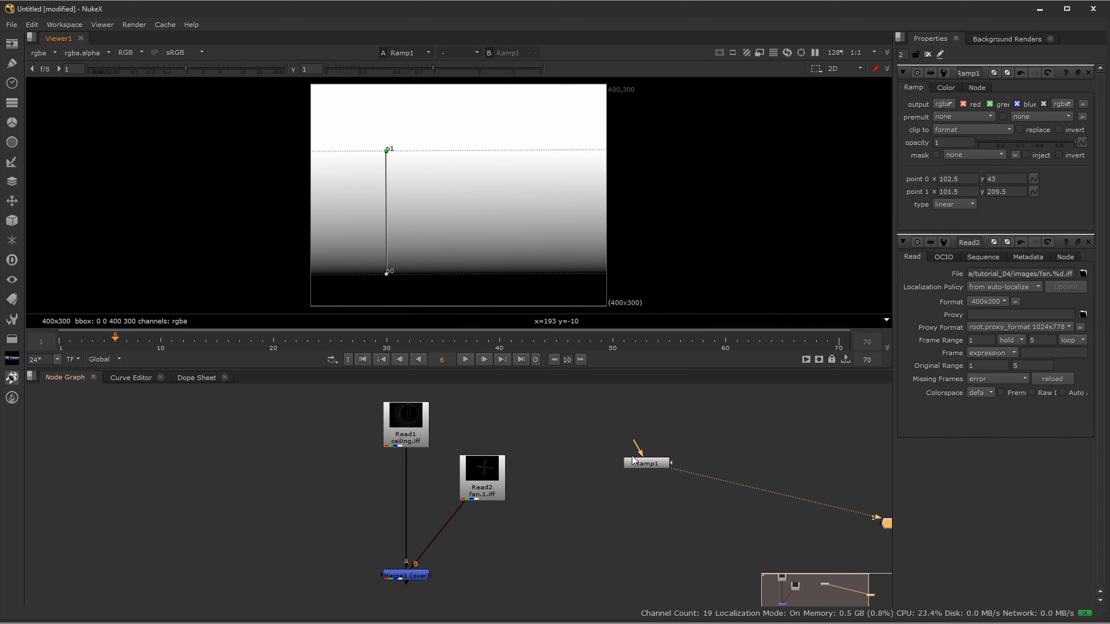
click(646, 464)
key(Delete)
Step: Add a Radial node, view it and narrow its area to about x 111 and r 293
key(Tab)
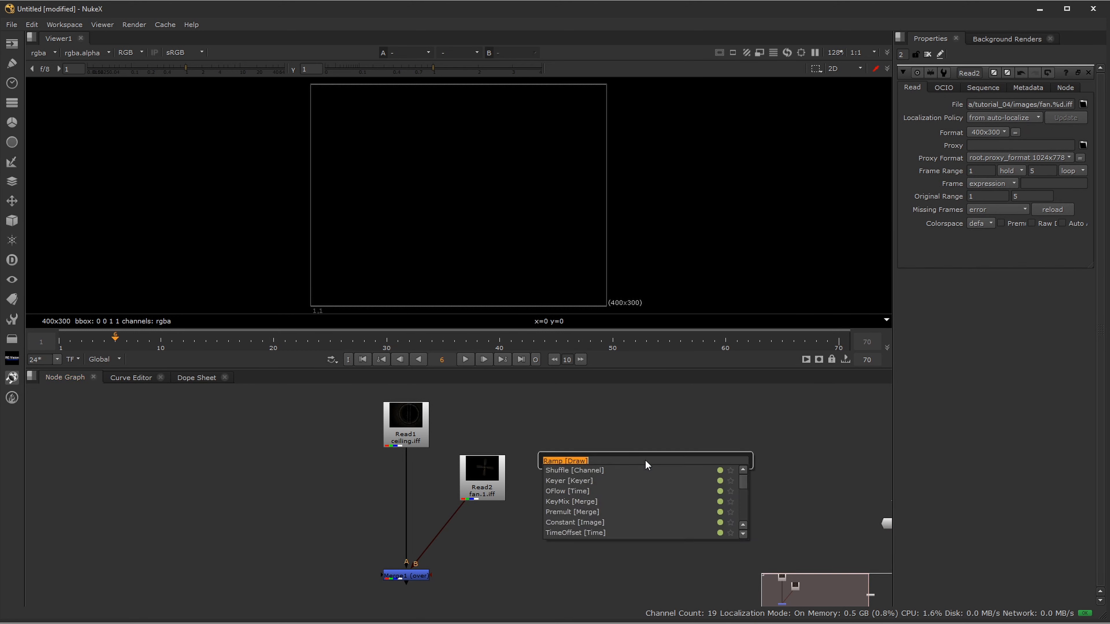
text(radial)
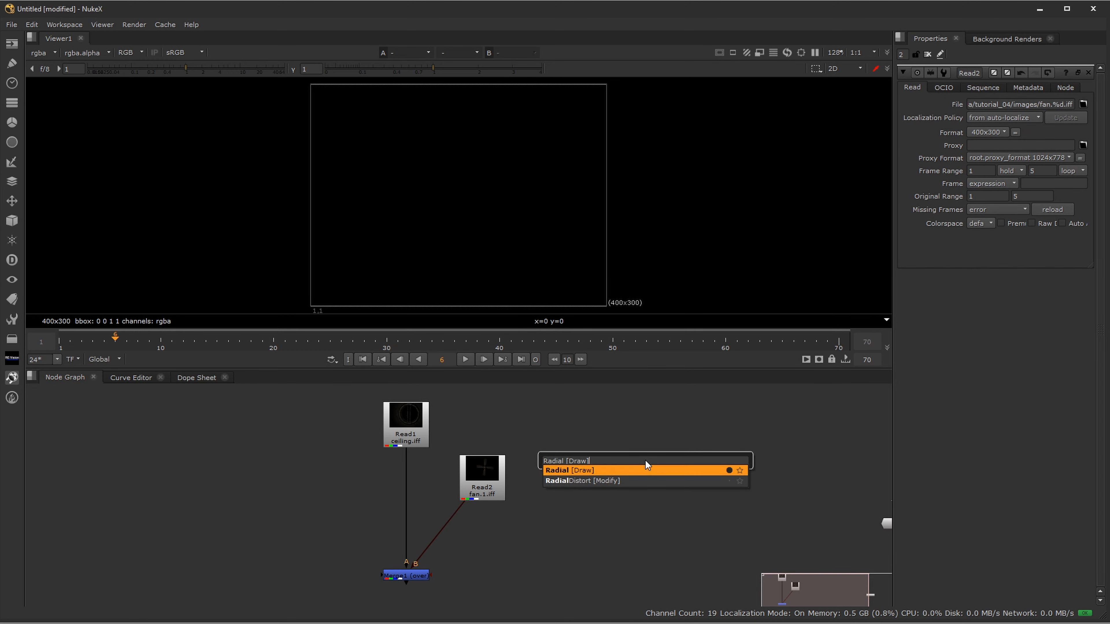
key(Return)
key(1)
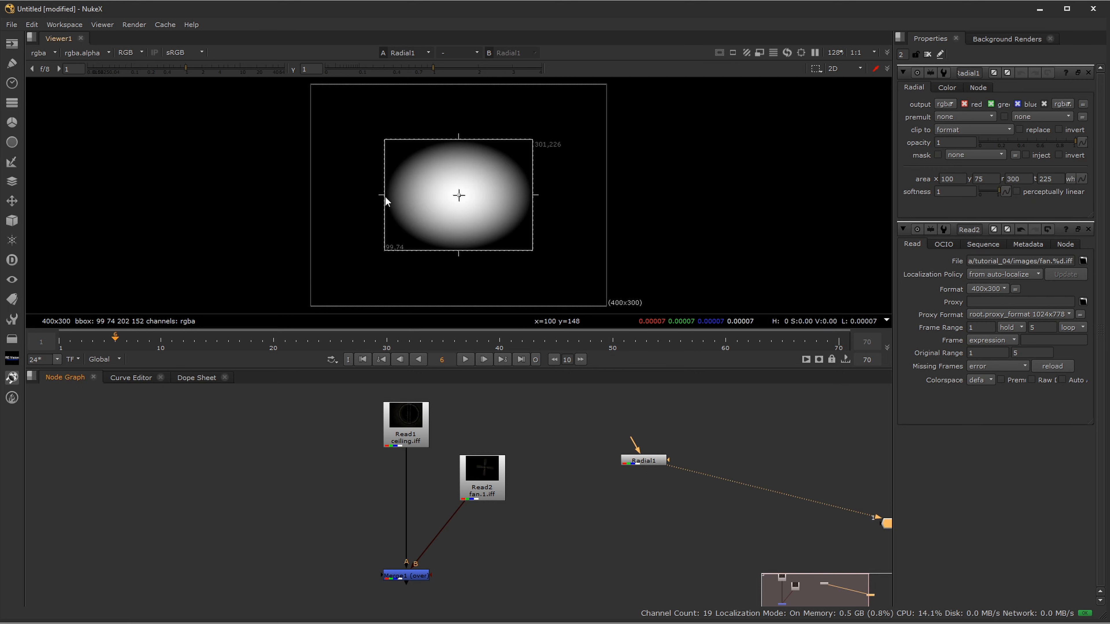
drag(385, 196, 394, 198)
drag(532, 195, 527, 195)
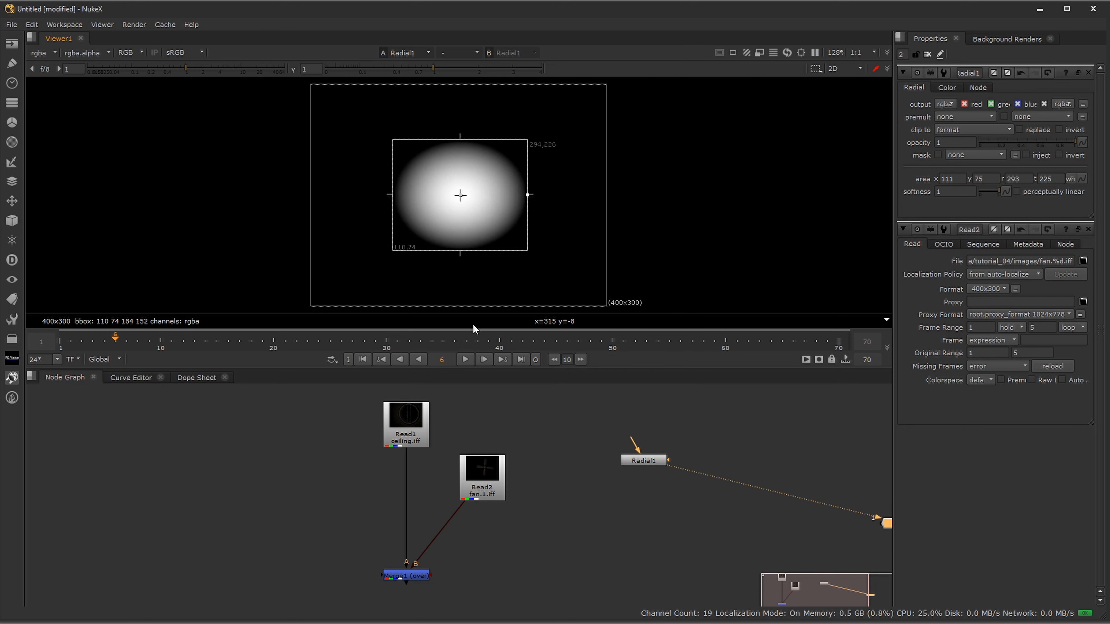
Step: View the fan image on its own and the merged composite of ceiling over fan
click(490, 485)
key(1)
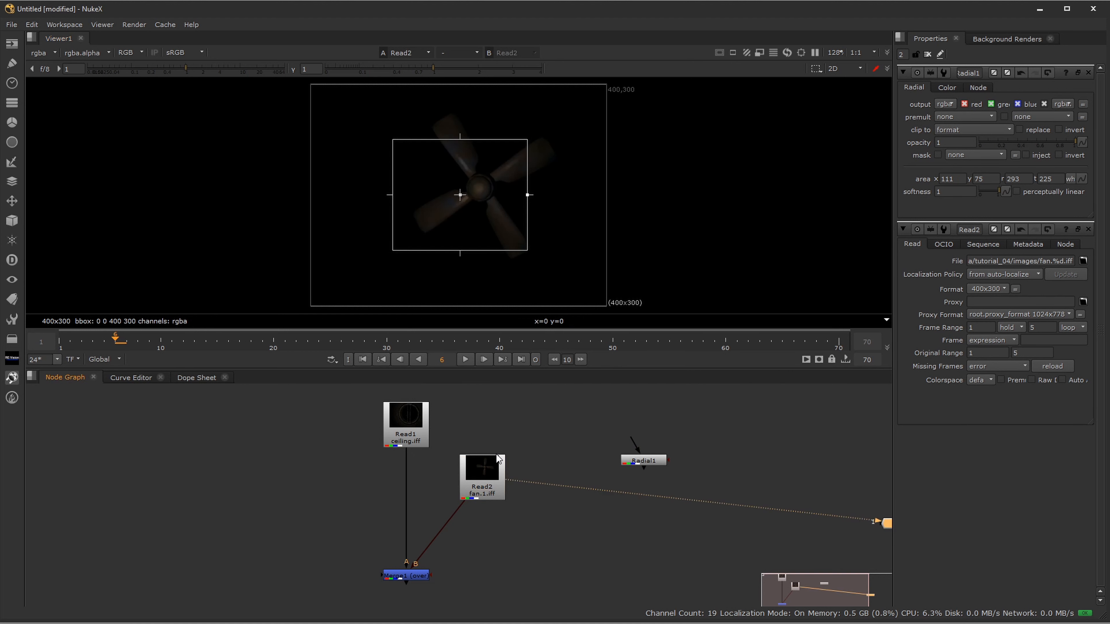
click(424, 579)
key(1)
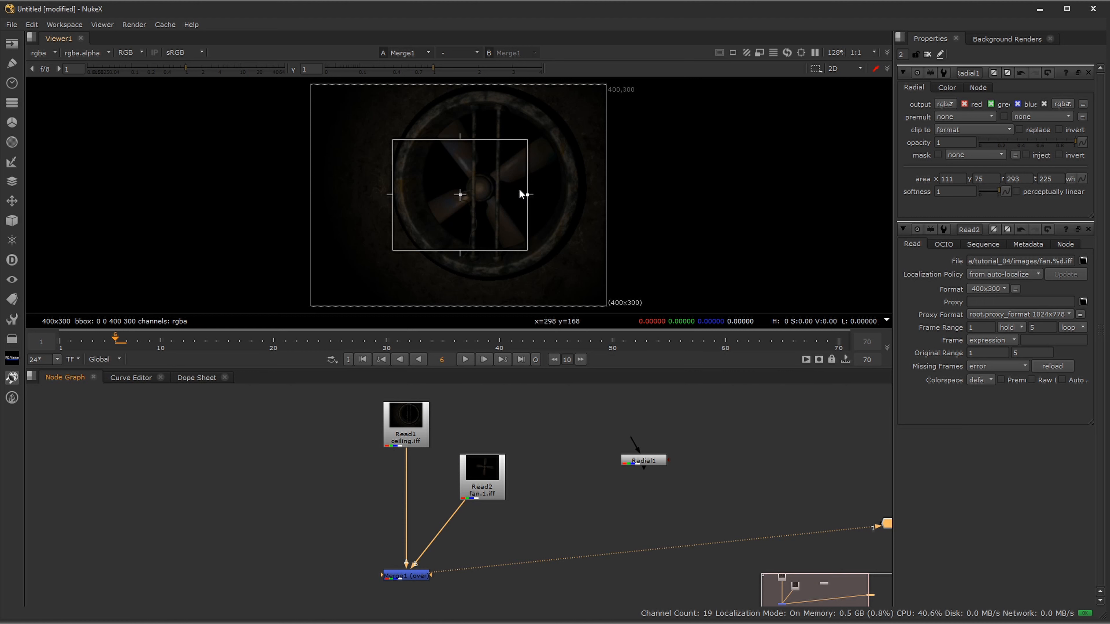
Step: Bring the Radial node closer, move the fan node to the ceiling's left and lower the ceiling towards the Merge
drag(639, 467, 590, 490)
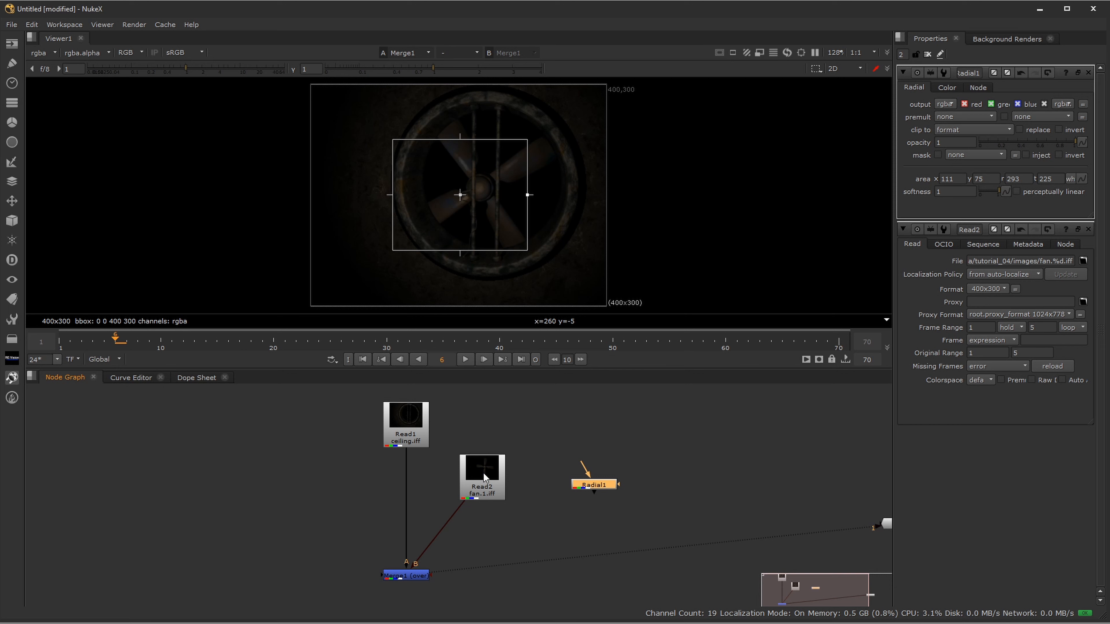
drag(484, 477, 261, 414)
drag(409, 418, 410, 475)
Step: Compare the ceiling and fan images by viewing each Read node in turn
click(280, 422)
click(401, 487)
key(1)
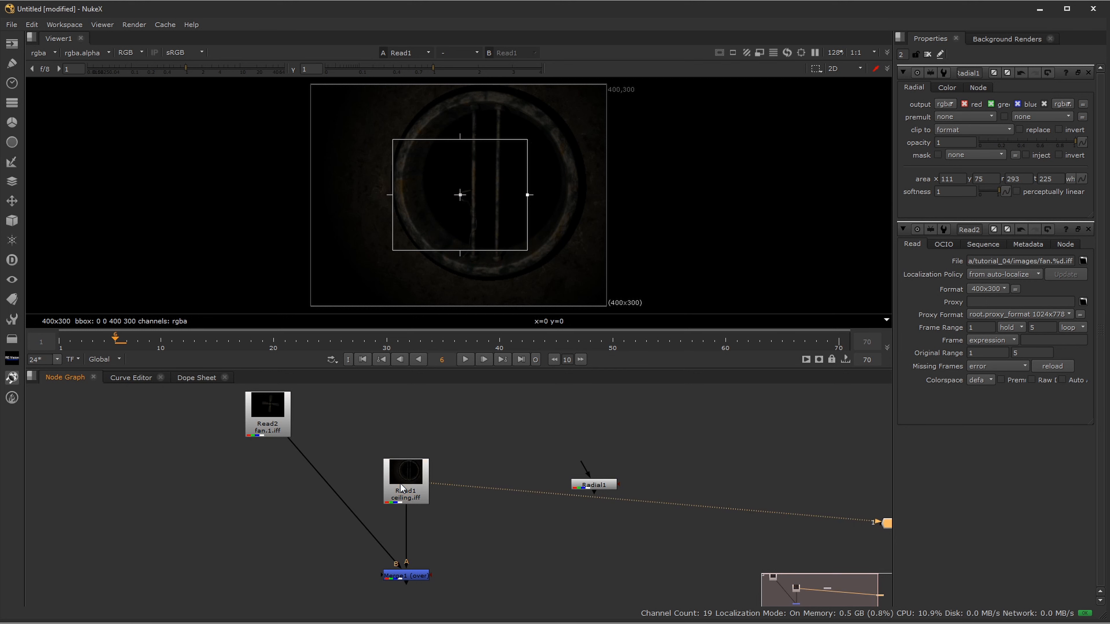
click(271, 422)
key(1)
click(407, 481)
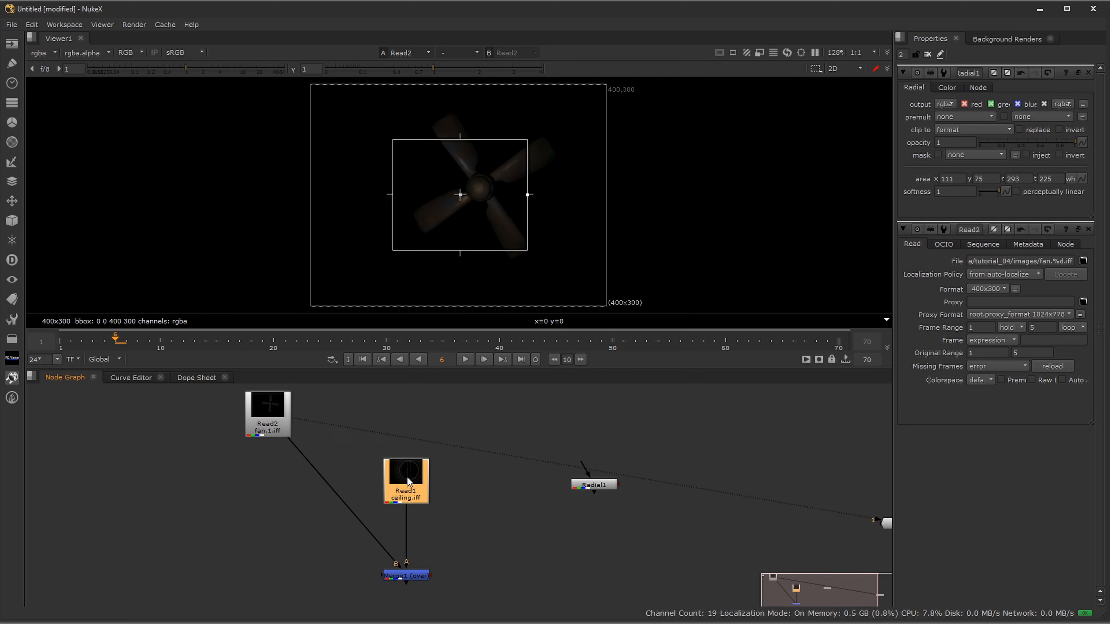
key(1)
Step: Move the Radial node to the left of the fan and align the existing Merge node directly beneath the fan
middle_drag(529, 456, 612, 514)
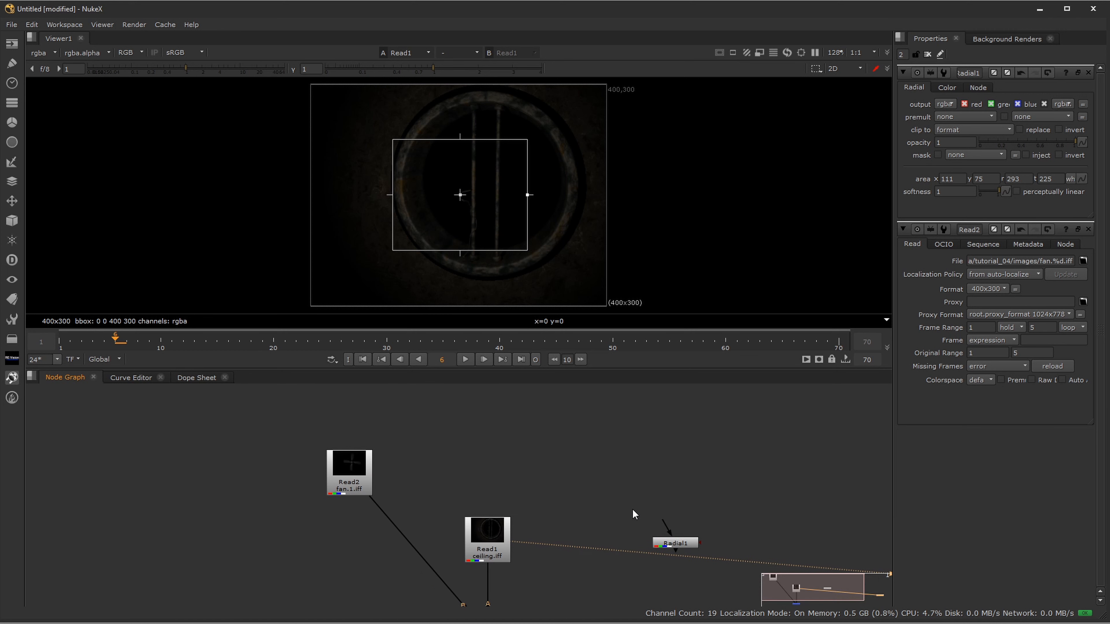
drag(675, 543, 261, 436)
drag(489, 538, 489, 547)
middle_drag(486, 555, 478, 446)
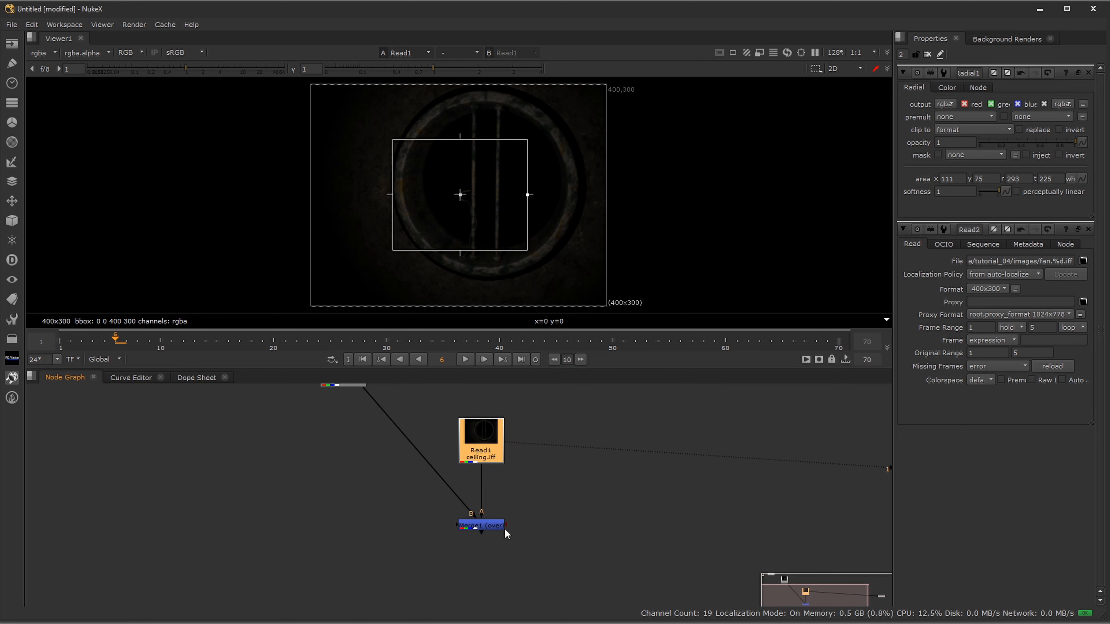
drag(488, 533, 349, 533)
middle_drag(360, 504, 375, 614)
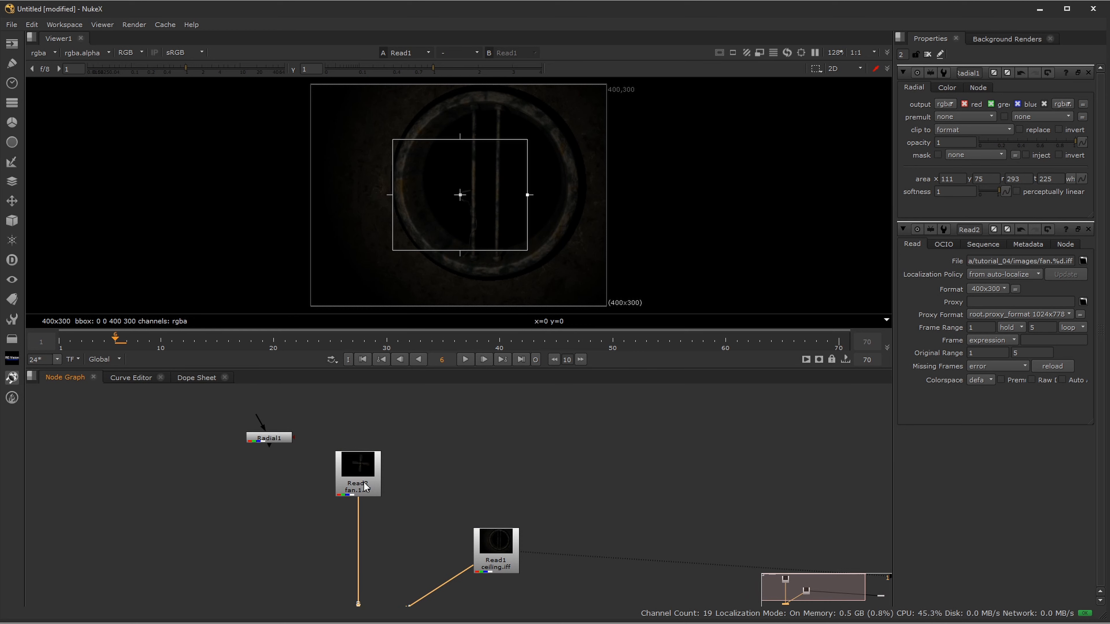
Step: Insert a new Merge after the fan with the Radial as its B input, and view the fan over the Radial
click(361, 476)
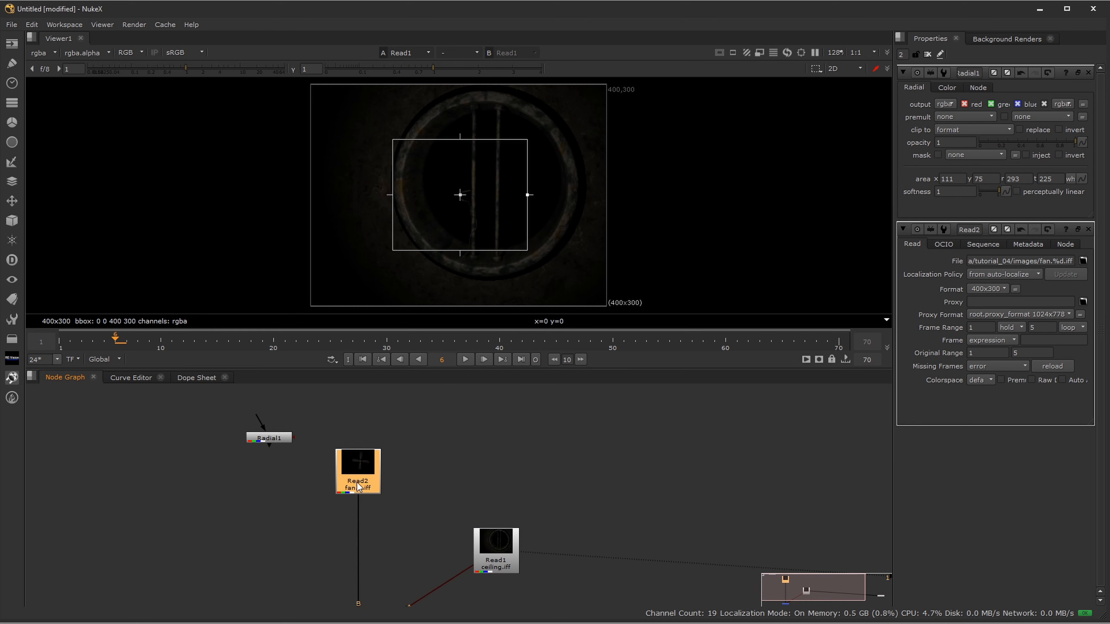
key(m)
drag(416, 471, 269, 438)
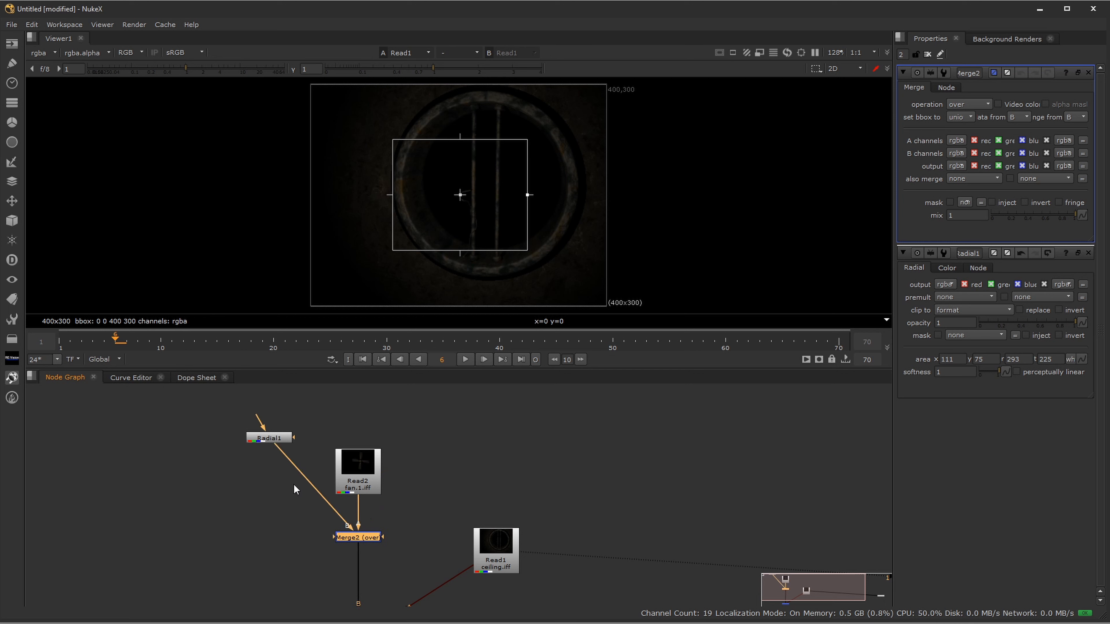
key(1)
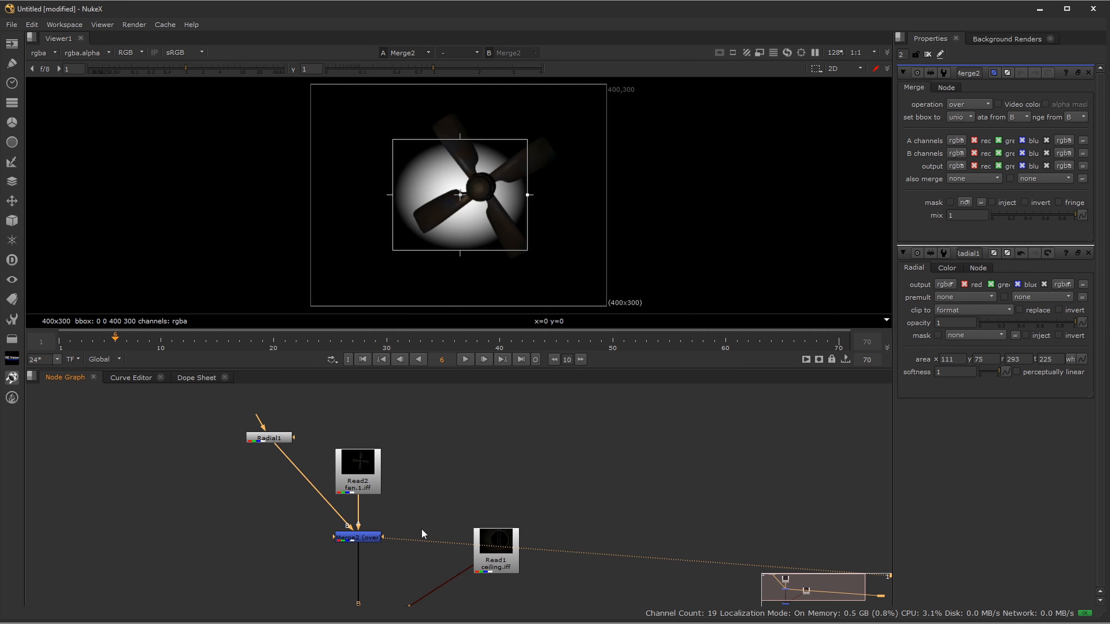
Step: Move the new fan Merge node directly beneath the Radial node
middle_drag(422, 533, 429, 435)
drag(369, 443, 286, 470)
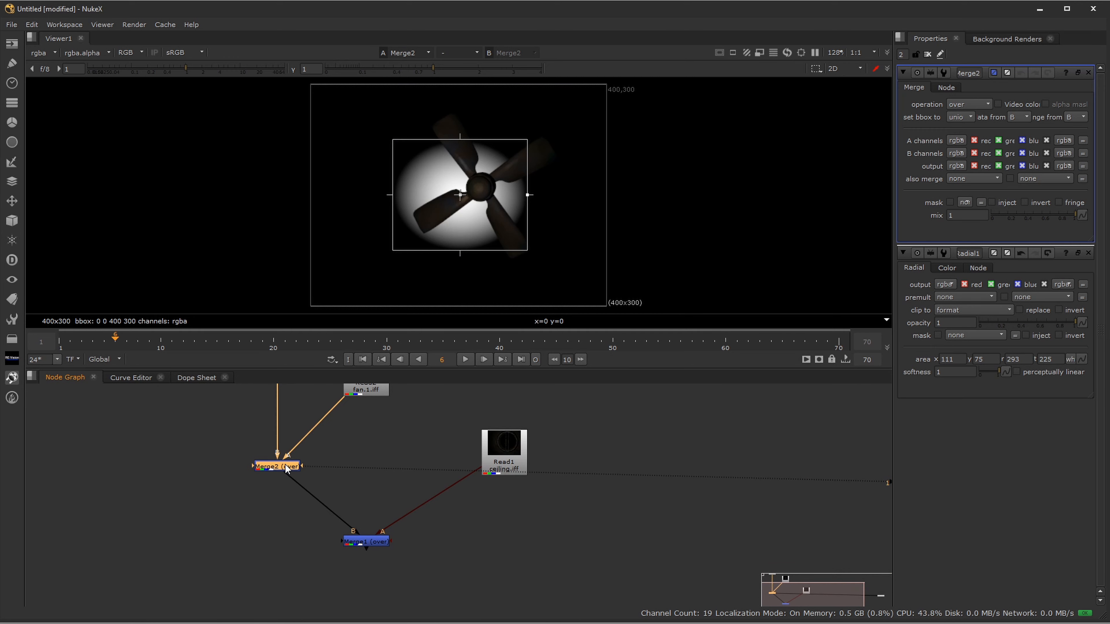
middle_drag(330, 427, 379, 459)
key(space)
key(space)
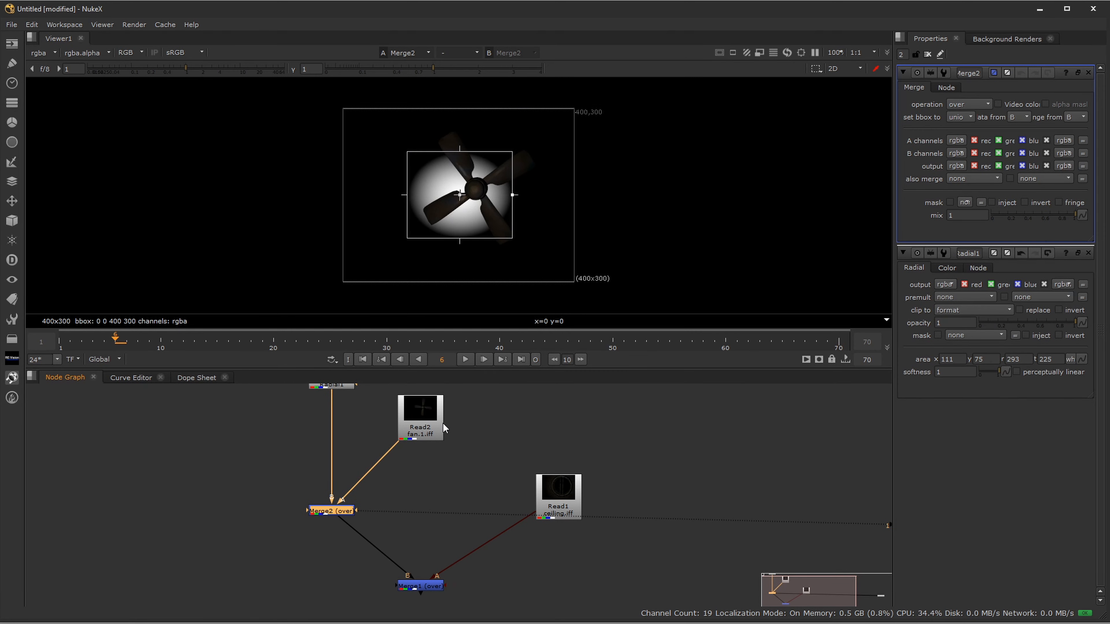
Step: Maximize the node graph, align the ceiling Merge well below the fan Merge and bring the ceiling node closer
key(space)
middle_drag(369, 391, 432, 290)
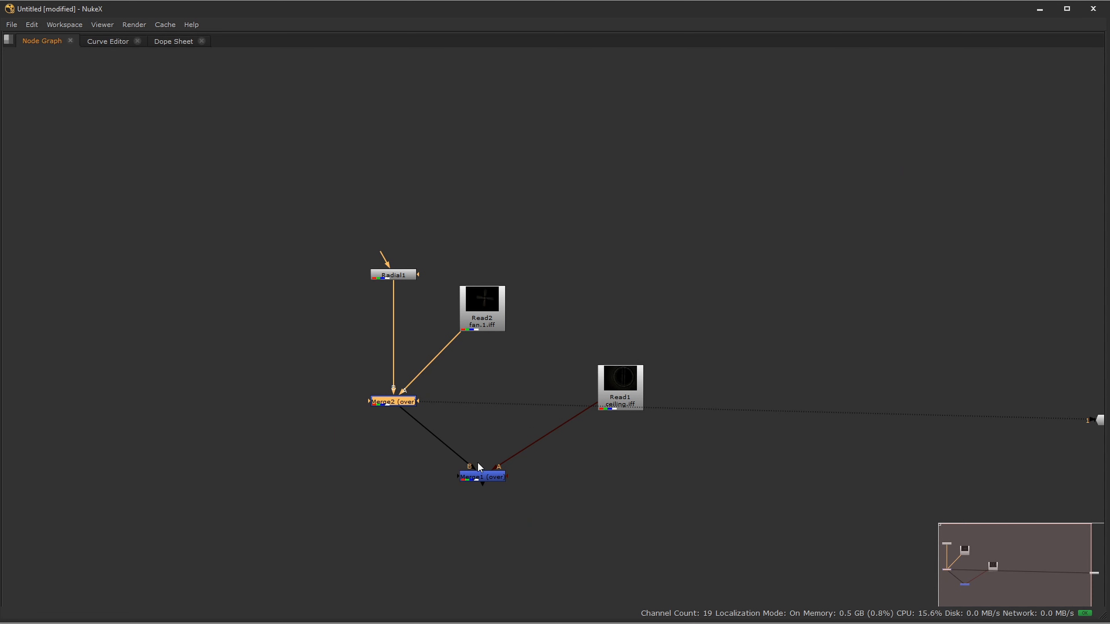
drag(486, 477, 397, 531)
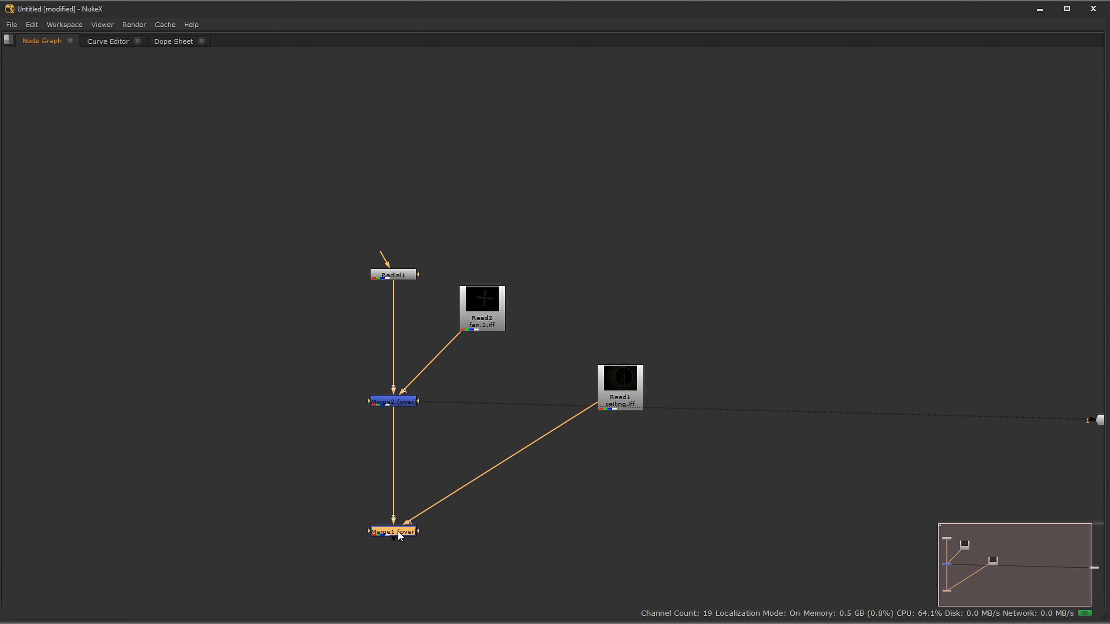
drag(598, 390, 499, 436)
drag(398, 530, 396, 587)
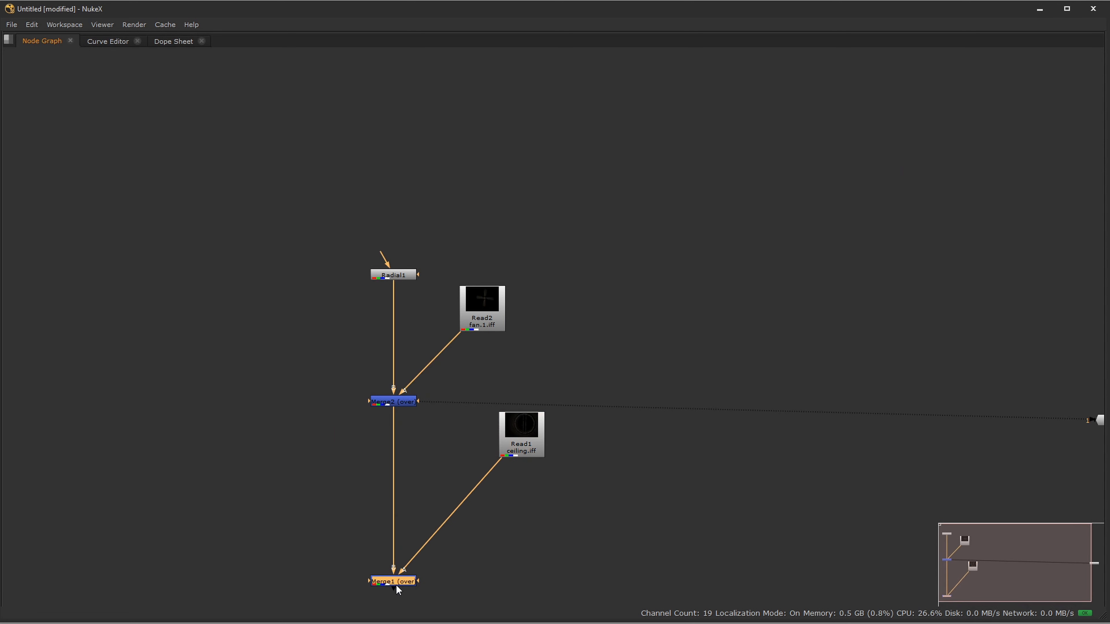
Step: Space out the node tree by lowering the ceiling, fan and fan Merge nodes and raising the Radial node
drag(521, 438, 508, 498)
mouse_move(408, 406)
mouse_down()
mouse_move(409, 442)
mouse_move(409, 425)
mouse_up()
drag(487, 303, 486, 314)
drag(400, 282, 402, 265)
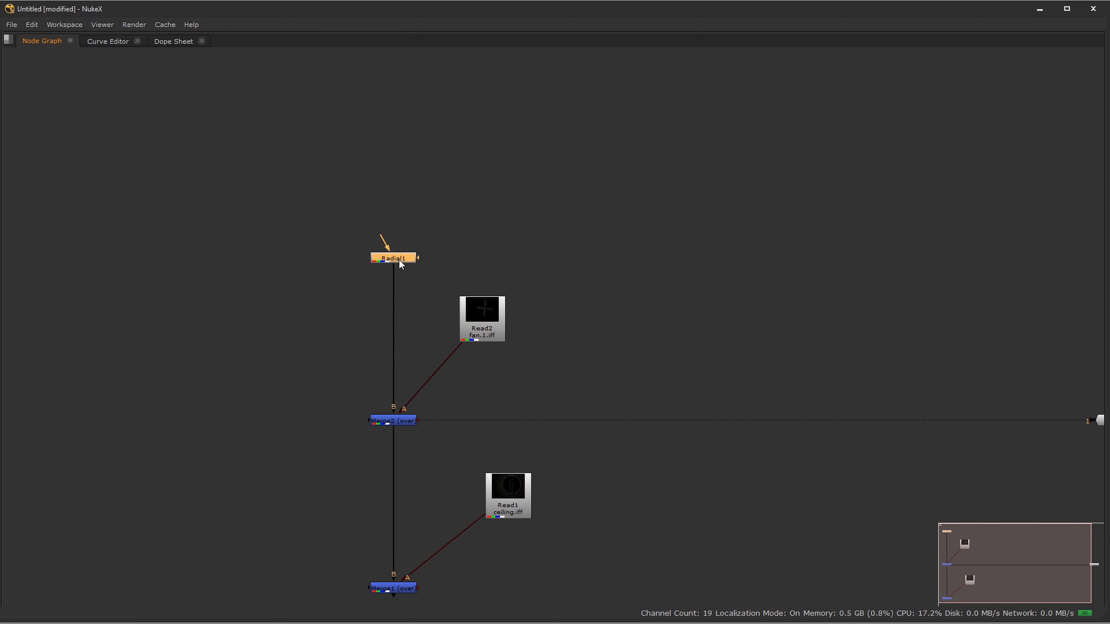
Step: Restore the full workspace layout and view the output of the ceiling Merge node
key(space)
middle_drag(474, 416, 470, 525)
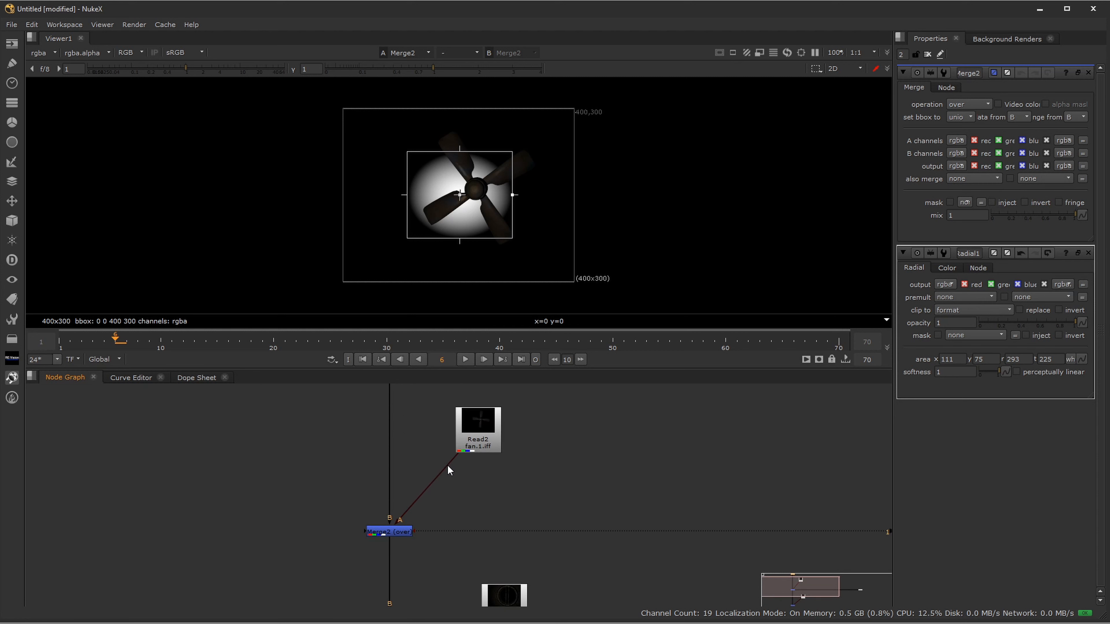
middle_drag(442, 434, 440, 512)
middle_drag(405, 591, 396, 541)
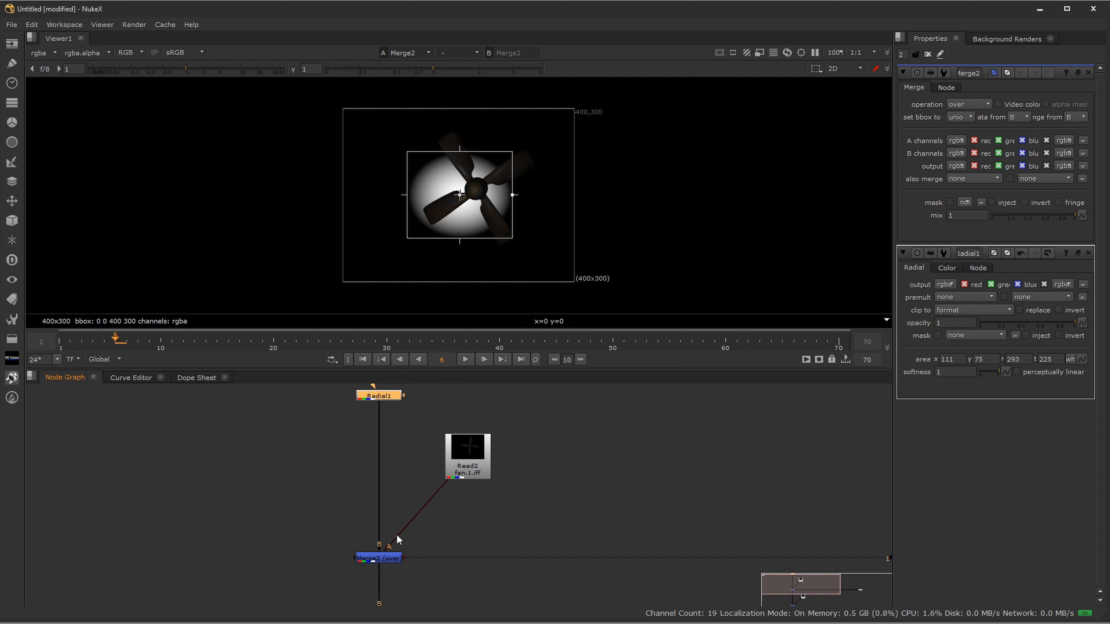
click(390, 555)
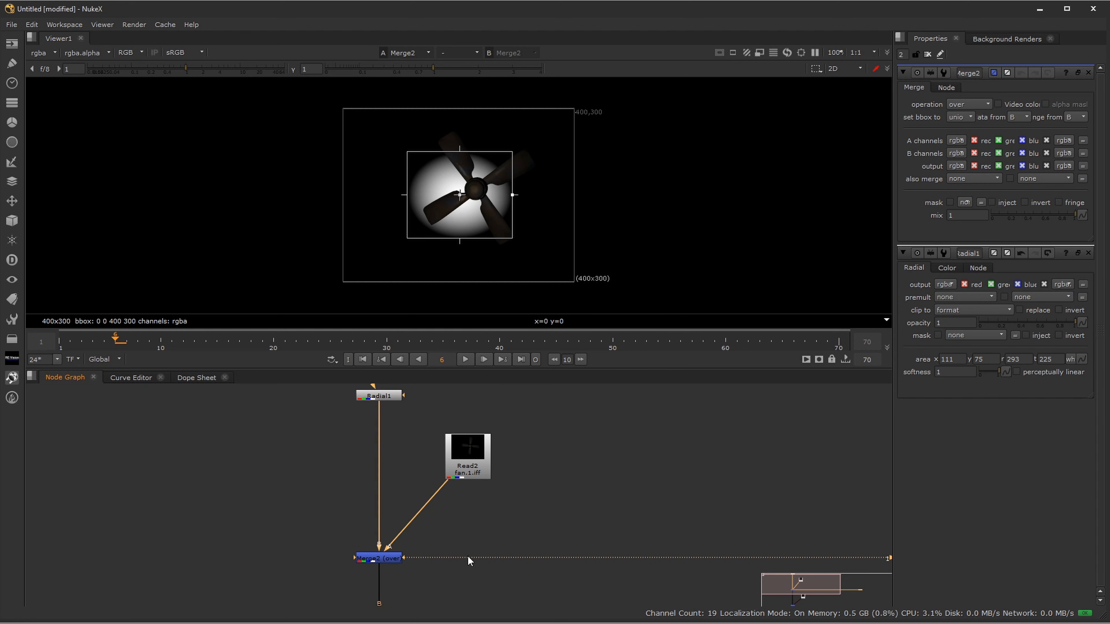
middle_drag(468, 561, 446, 520)
click(412, 576)
key(1)
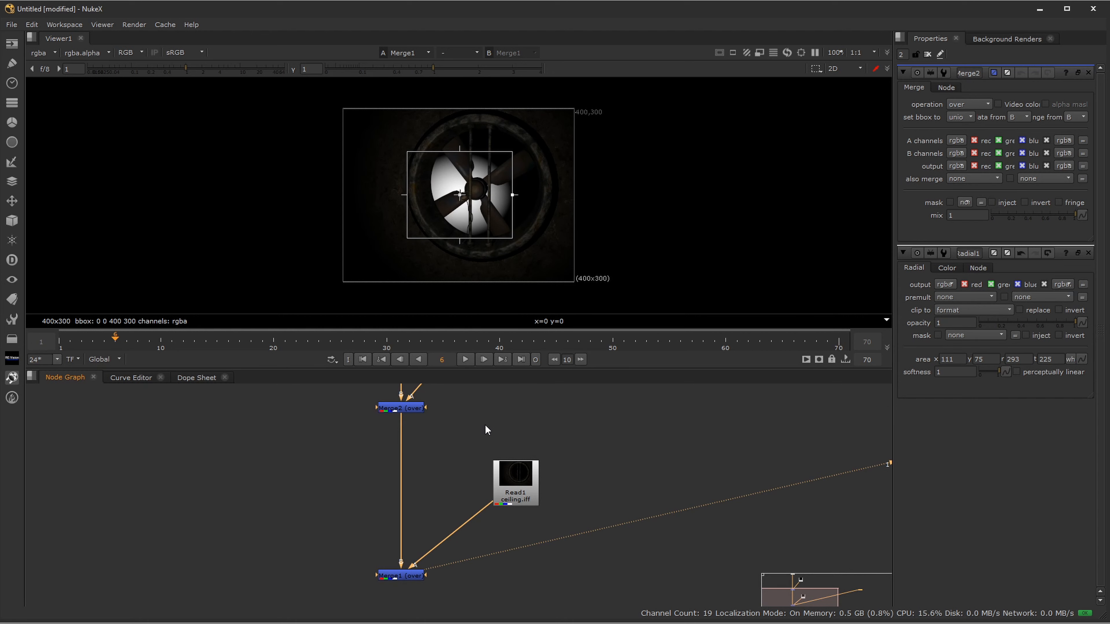
Step: Enlarge and recentre the Radial to fill the ceiling opening, with its area at about x 124.5, y 64.25, r 363.5, t 273.75
middle_drag(474, 416, 463, 529)
middle_drag(438, 428, 449, 531)
double_click(410, 458)
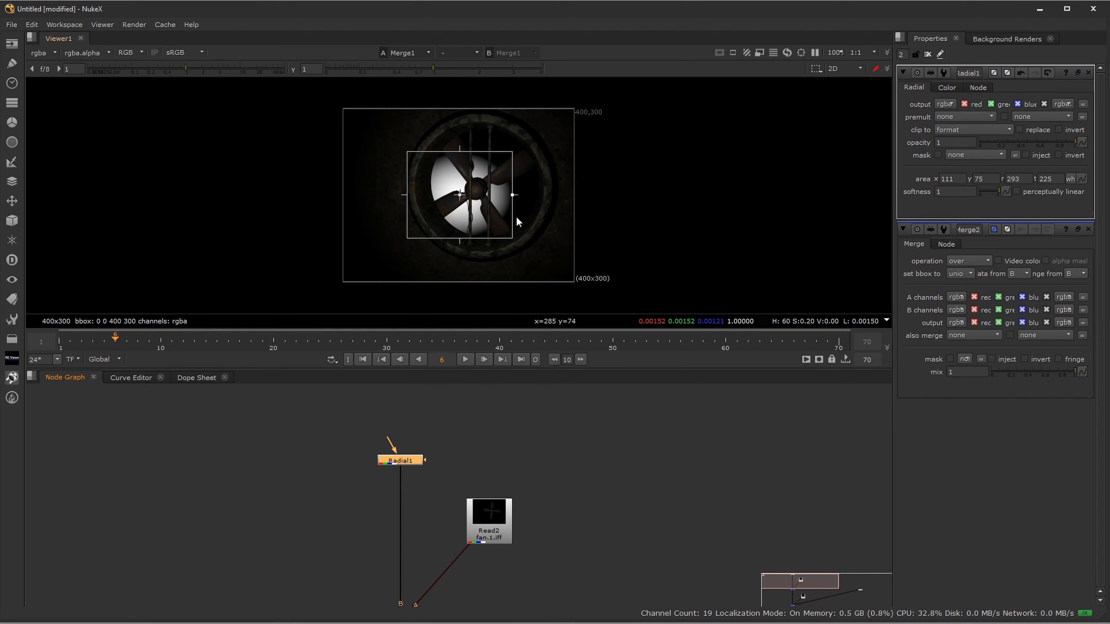
drag(512, 237, 526, 245)
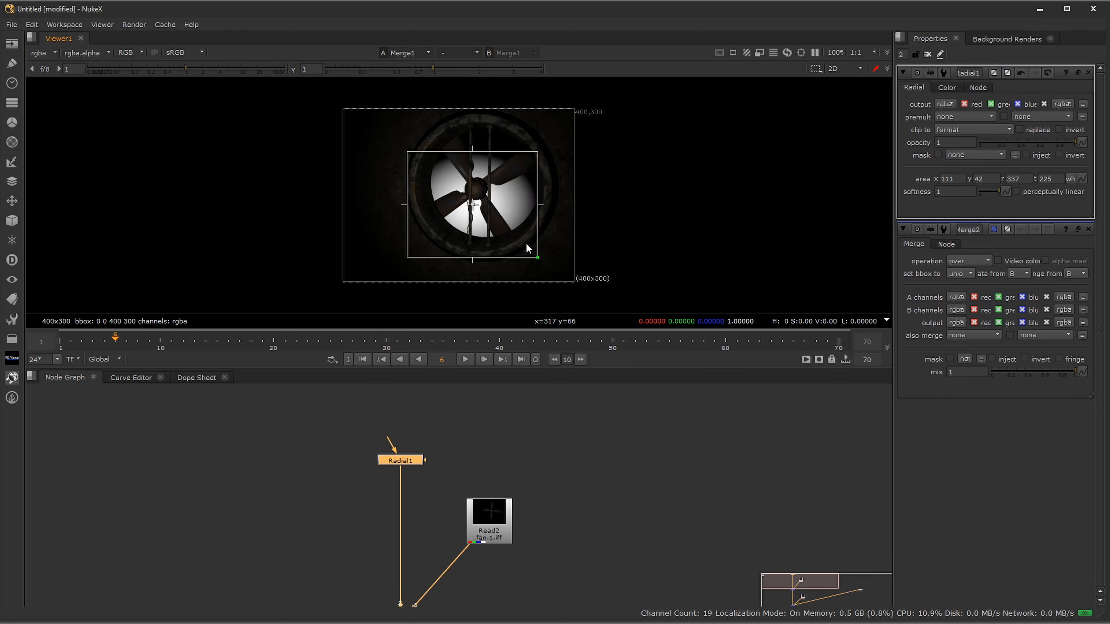
drag(471, 204, 479, 192)
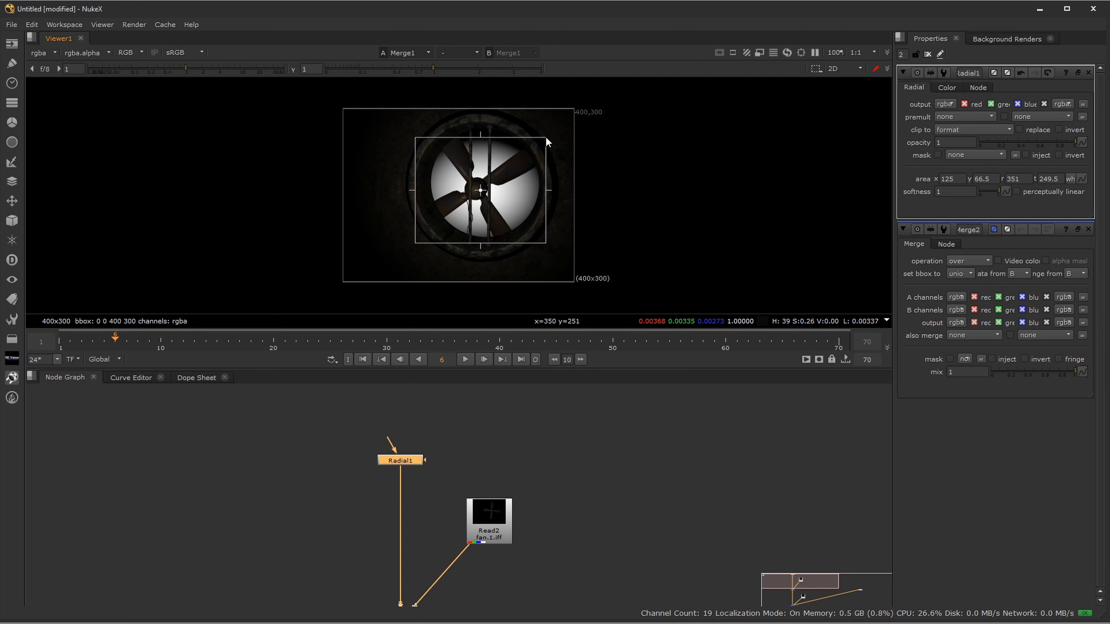
drag(545, 138, 553, 125)
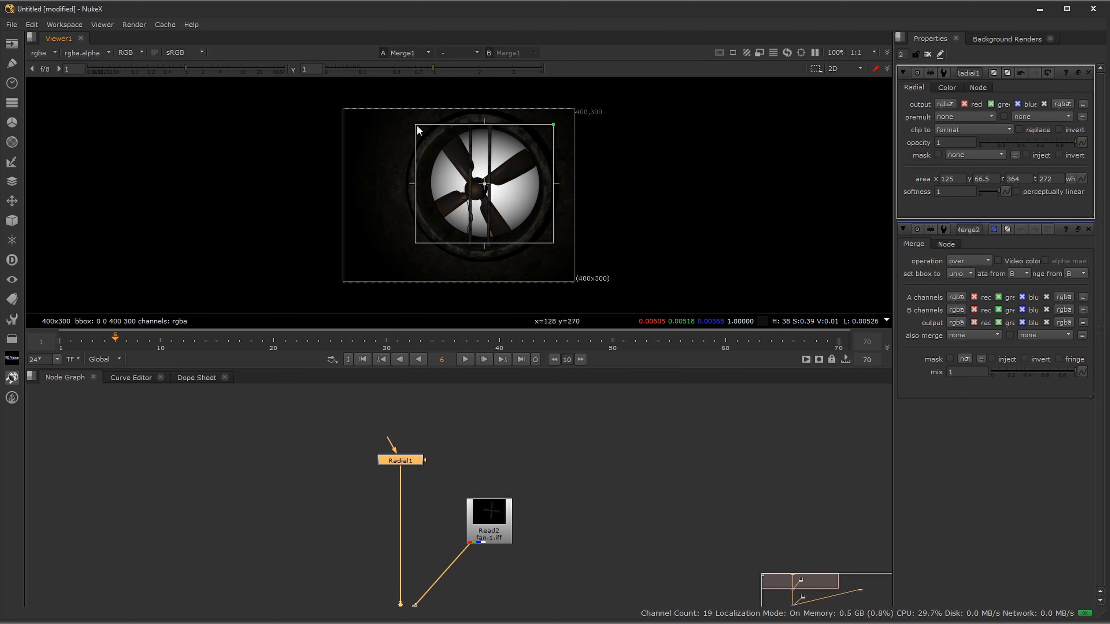
drag(418, 127, 416, 122)
drag(487, 182, 485, 183)
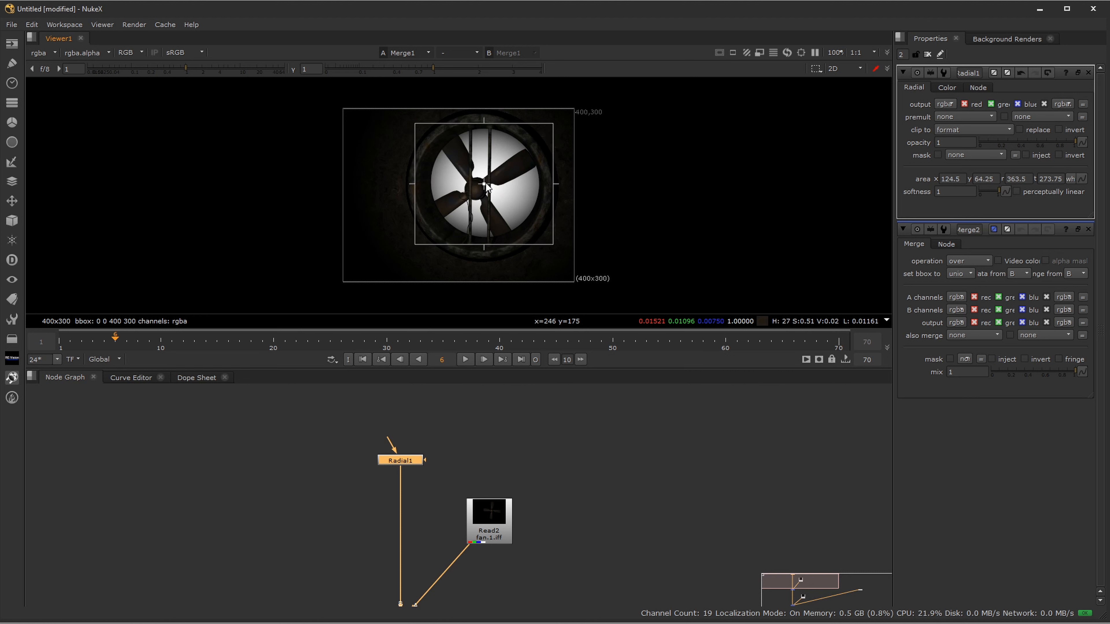
Step: Try out the Radial's opacity, softness and perceptually linear settings
click(948, 85)
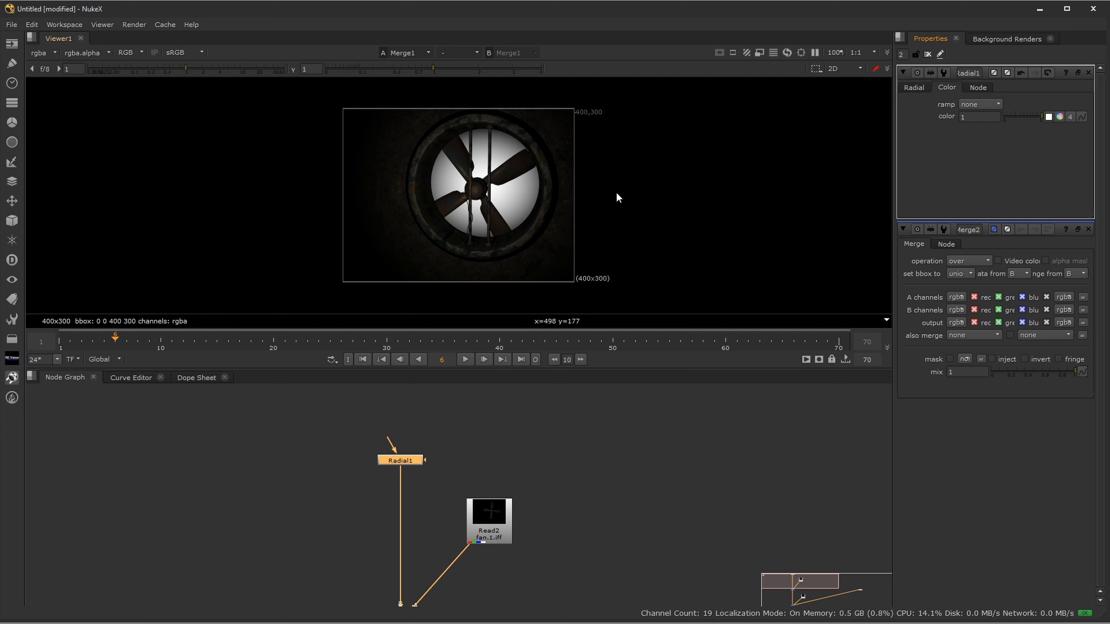
click(920, 88)
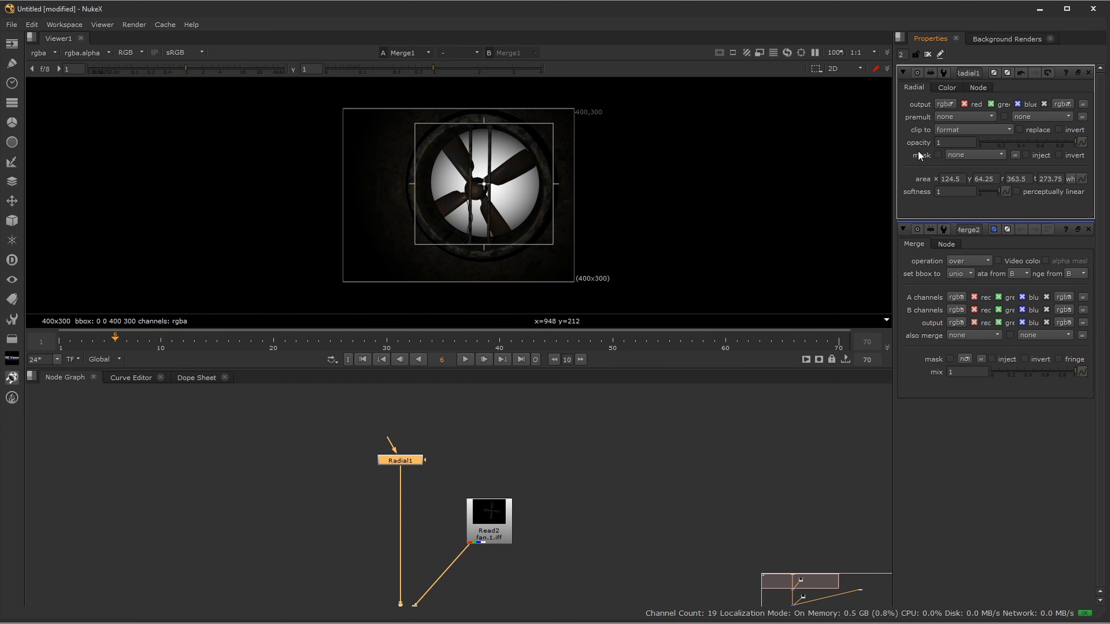
mouse_move(1067, 144)
mouse_down()
mouse_move(988, 144)
mouse_move(1077, 144)
mouse_up()
mouse_move(998, 192)
mouse_down()
mouse_move(973, 196)
mouse_move(1001, 205)
mouse_up()
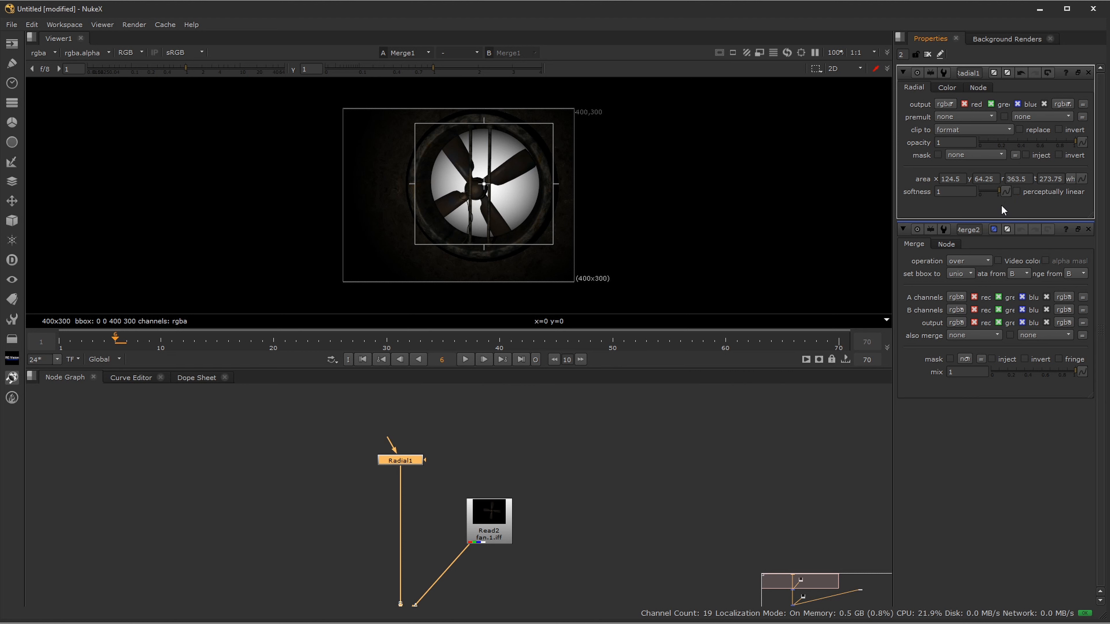
click(1016, 192)
click(1017, 191)
click(1016, 191)
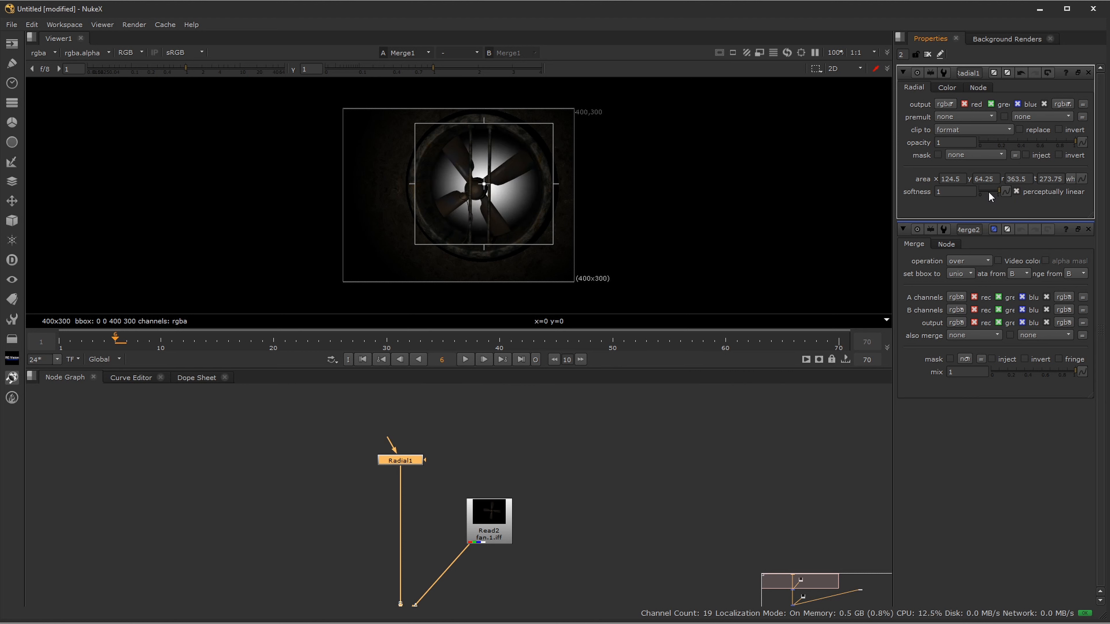
drag(996, 191, 1000, 192)
click(1016, 191)
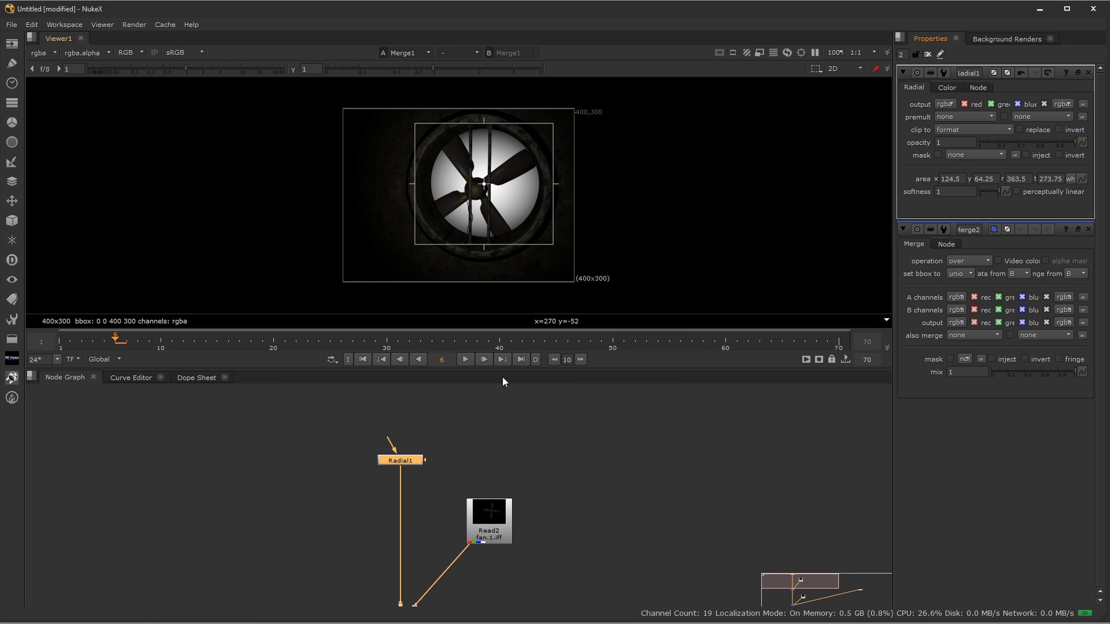
Step: Insert a Grade node directly beneath the Radial, between it and the fan Merge
middle_drag(491, 514, 489, 474)
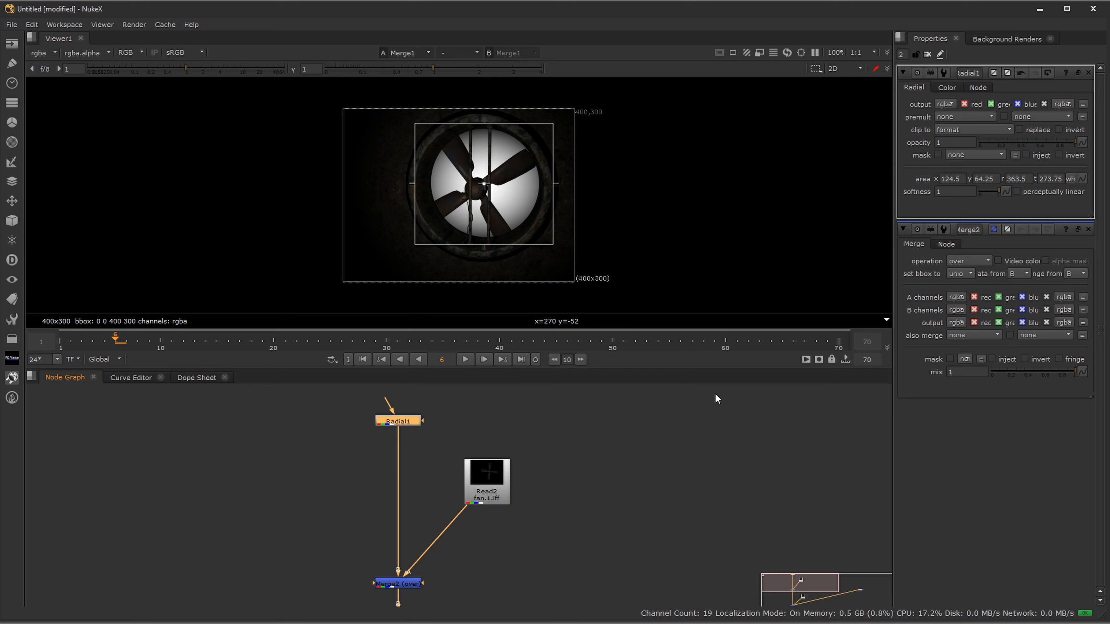
click(947, 87)
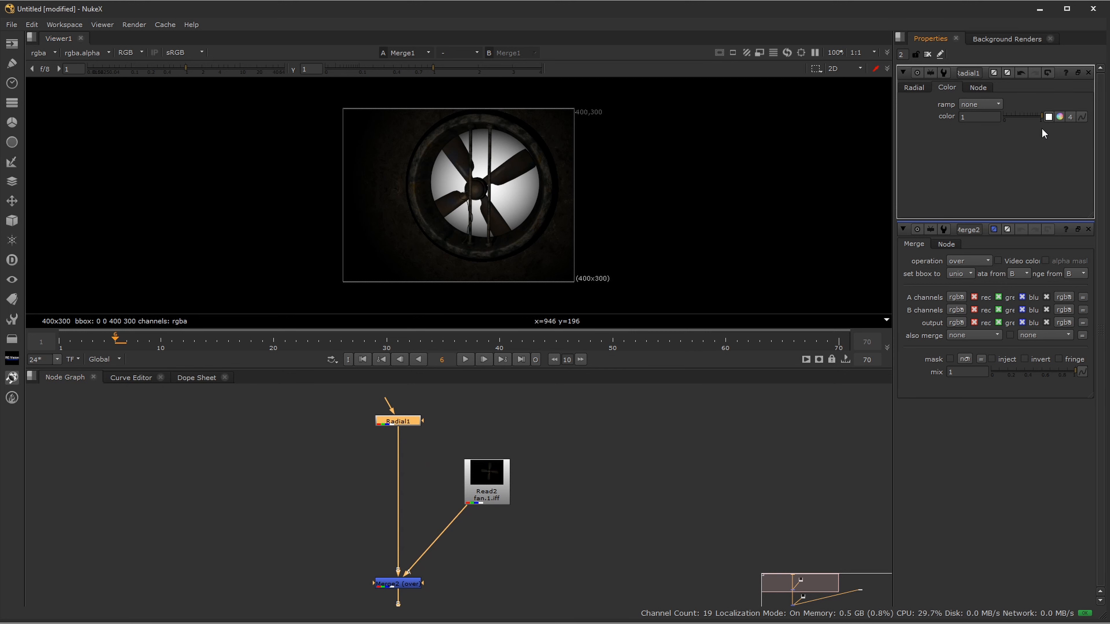
click(913, 87)
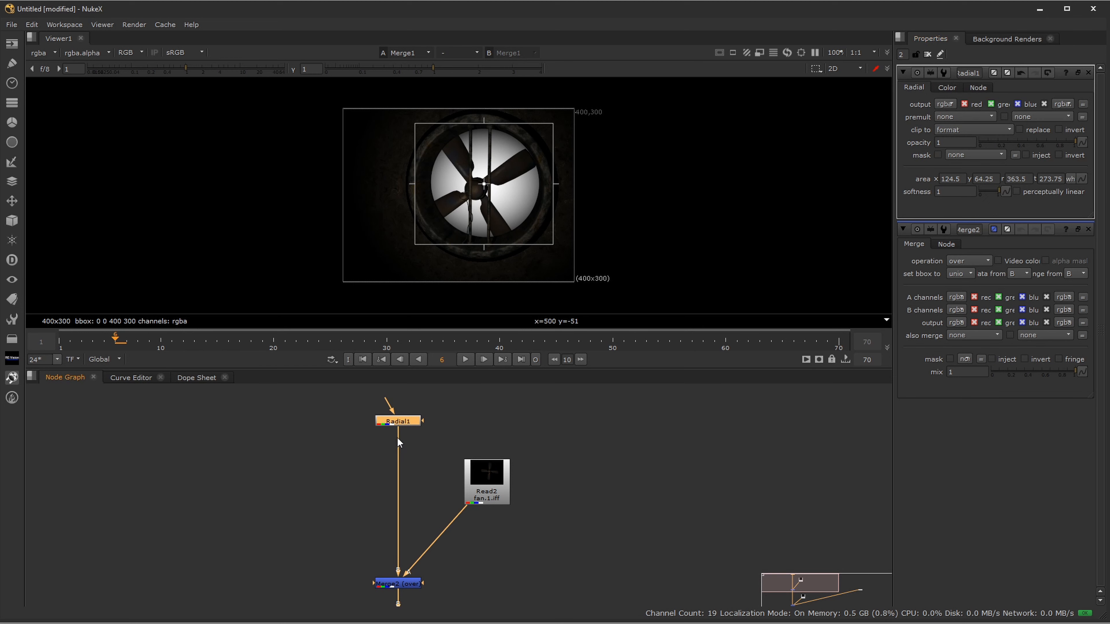
key(g)
drag(411, 435, 413, 454)
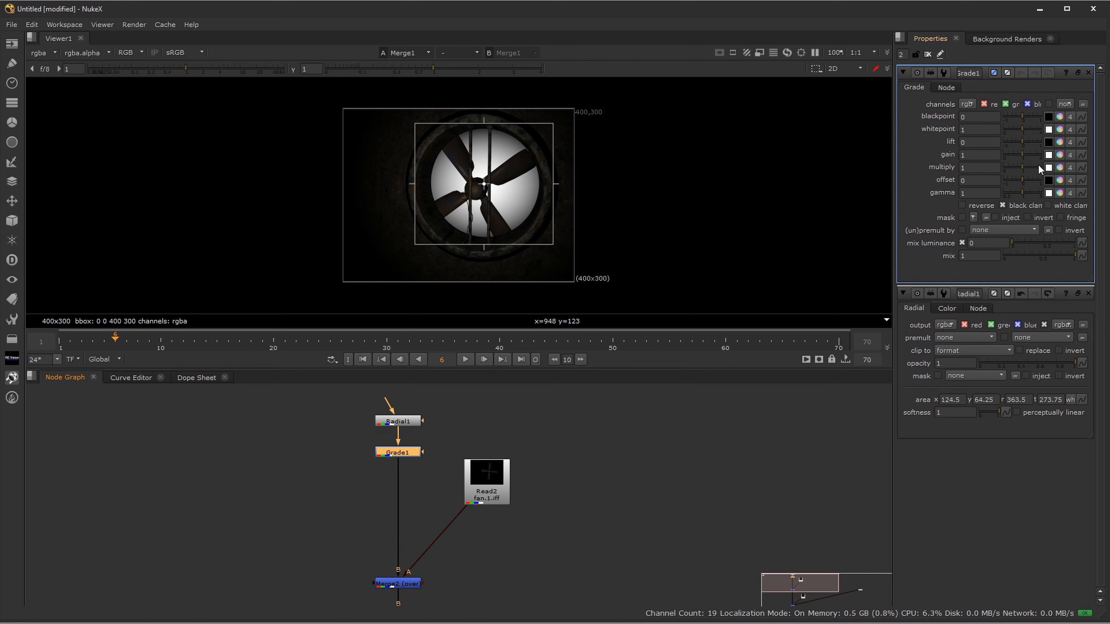
Step: Tint the Grade's multiply yellow-green, about 0.836 red, 1 green and 0.319 blue, and close the open node properties
click(1059, 168)
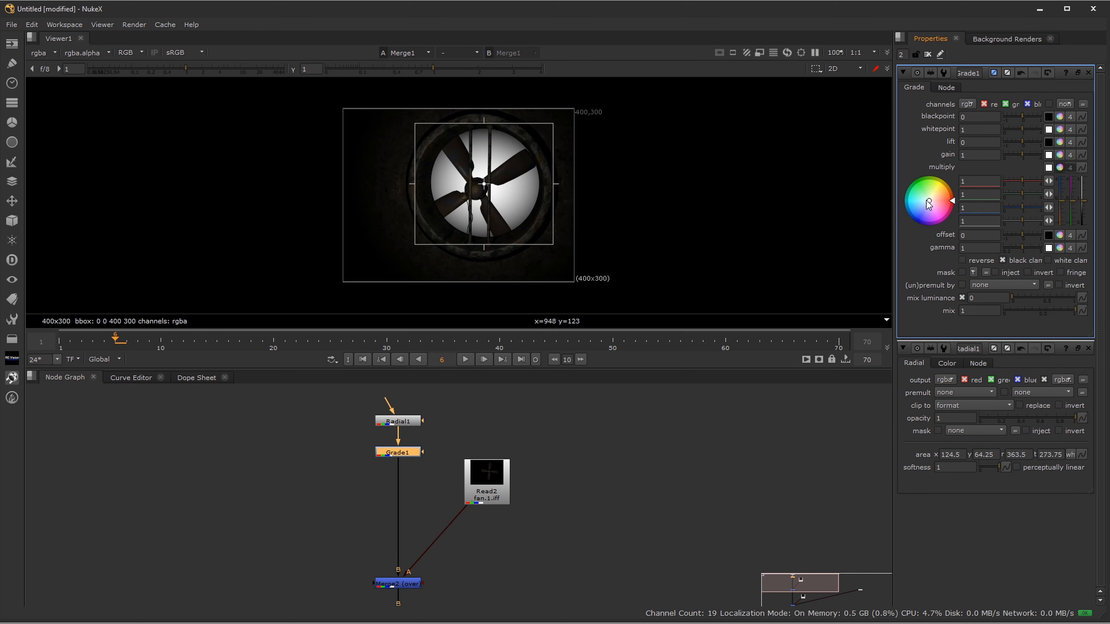
drag(929, 201, 962, 68)
click(573, 576)
middle_drag(573, 576, 579, 550)
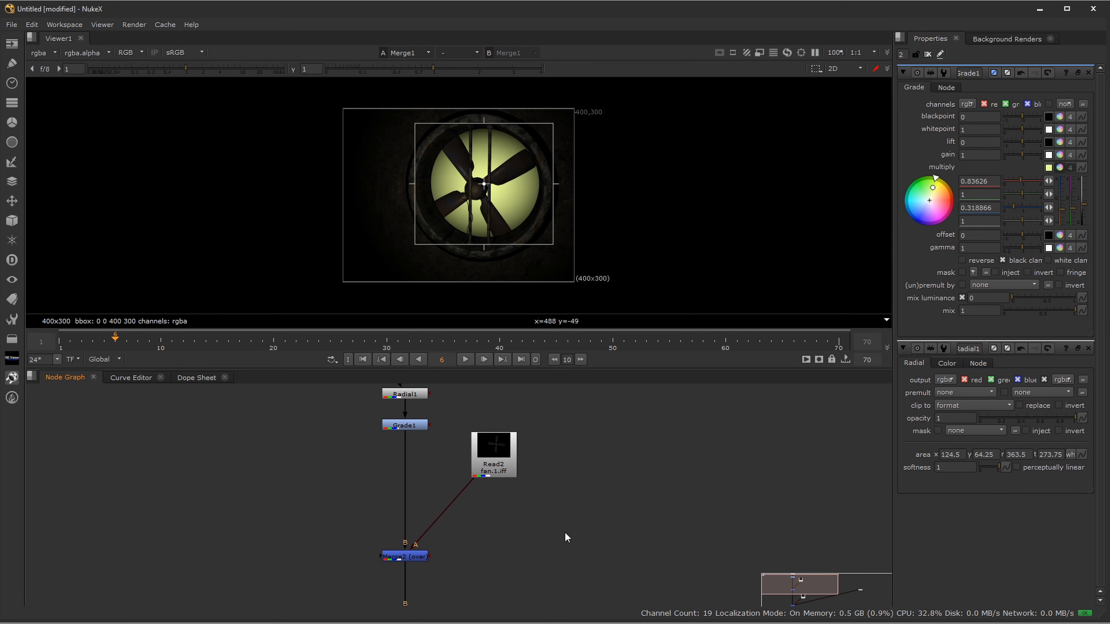
click(1088, 73)
click(1088, 73)
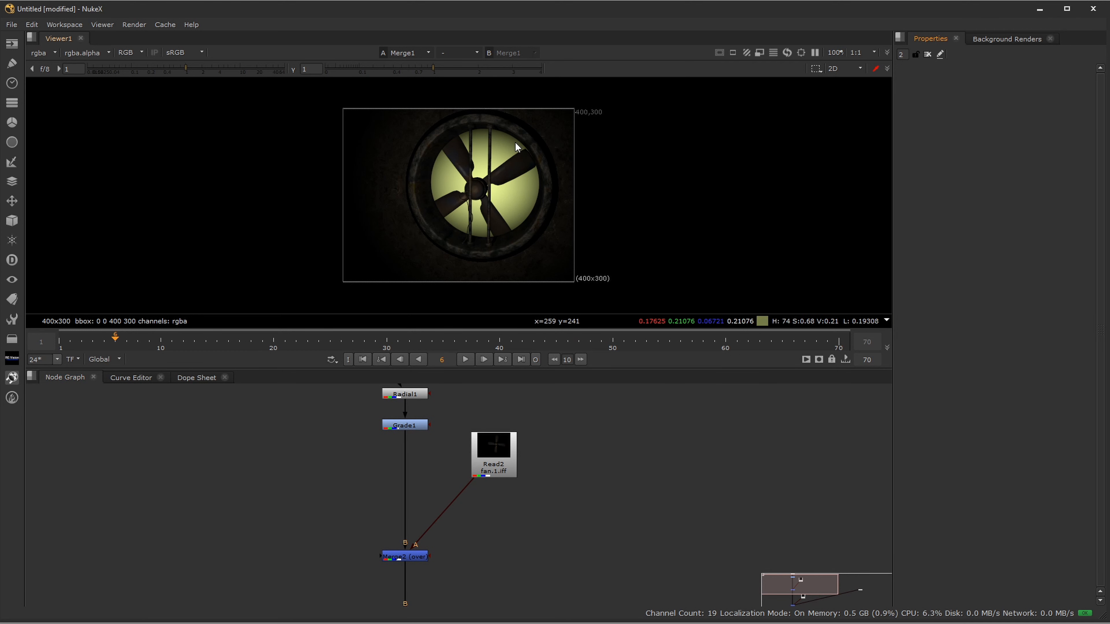
middle_drag(558, 573, 556, 521)
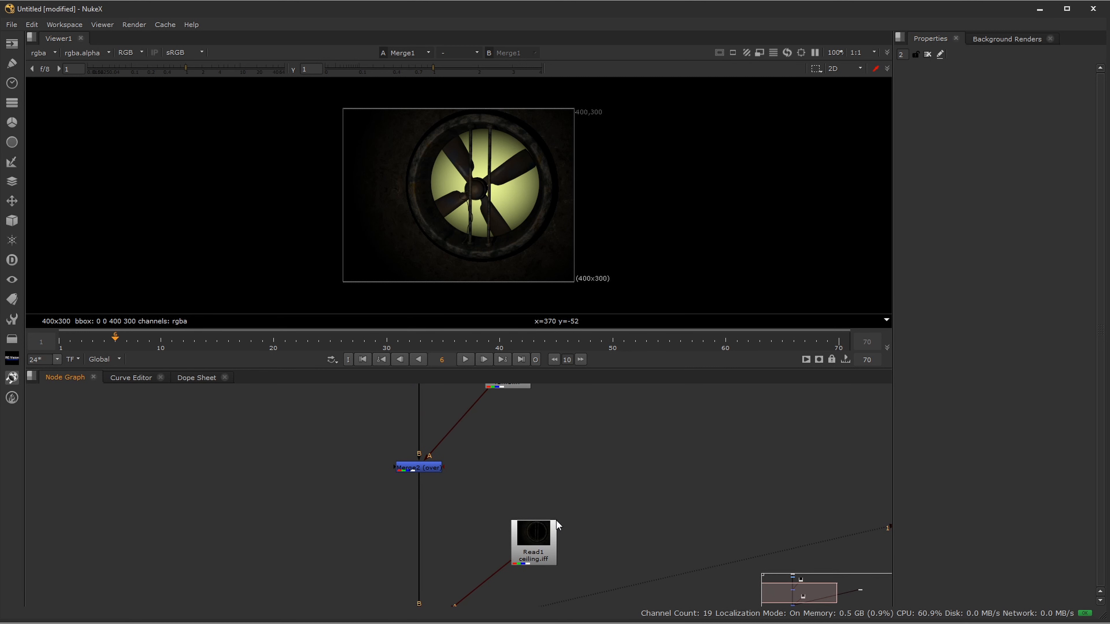
key(space)
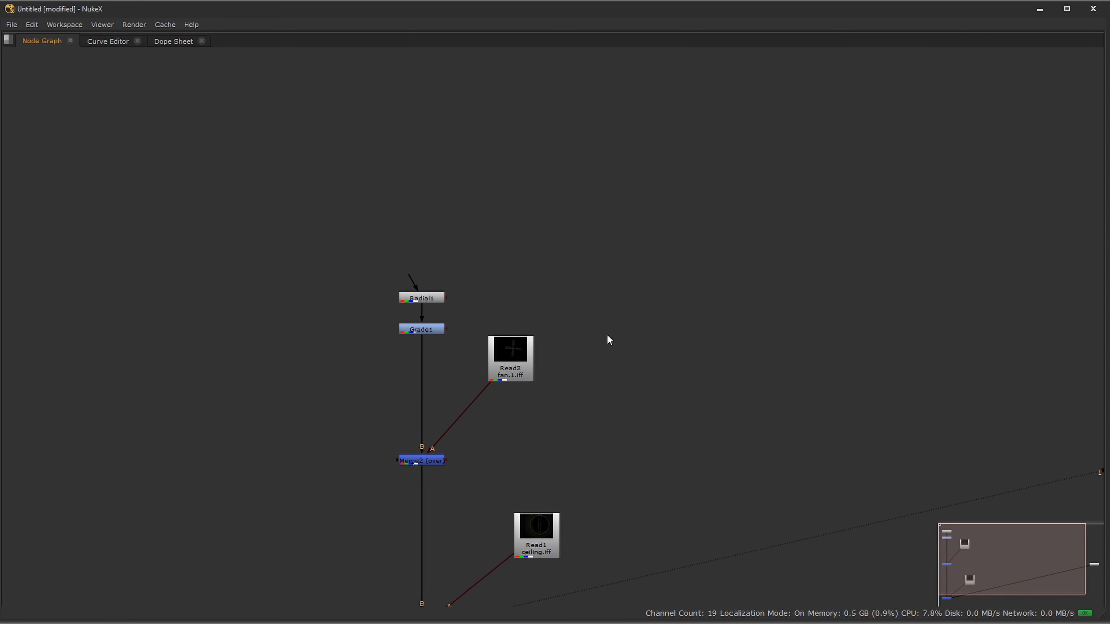
key(Tab)
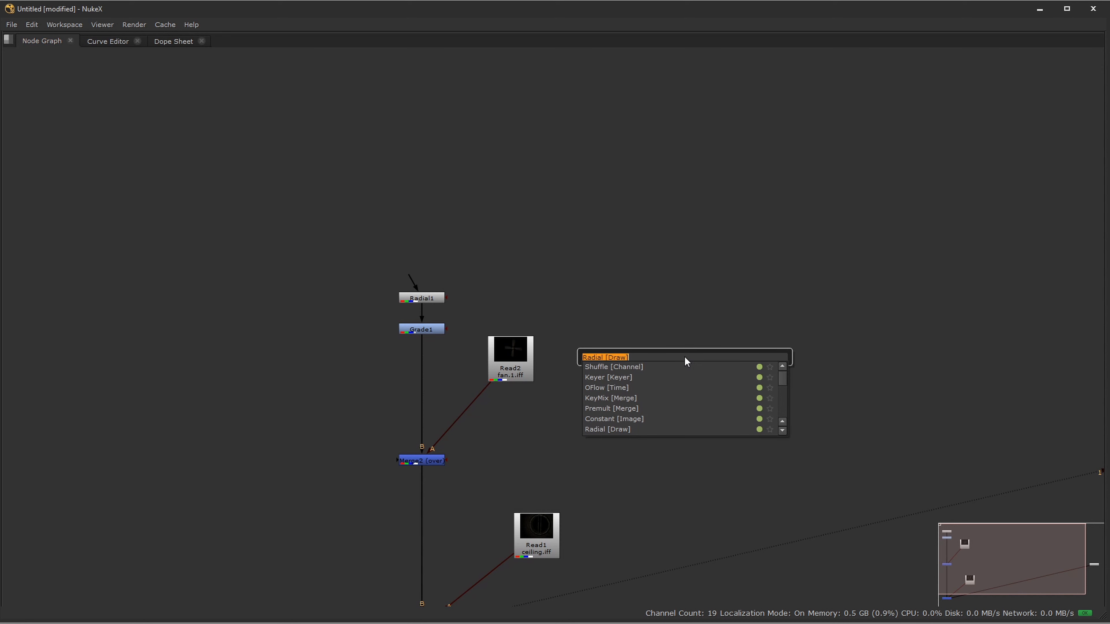
text(volm)
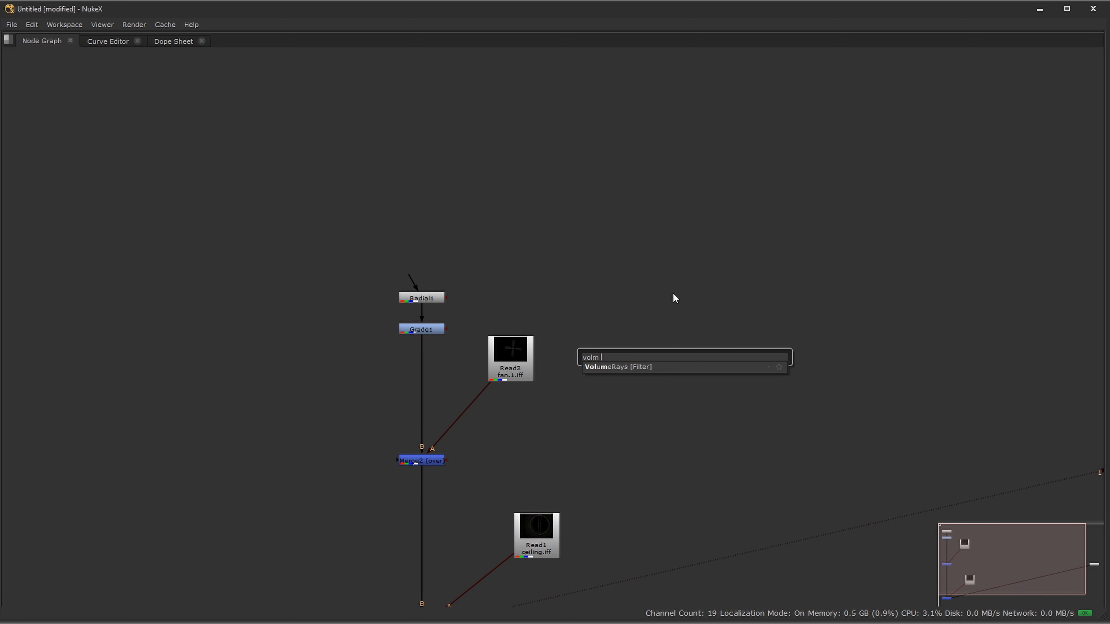
key(Escape)
key(space)
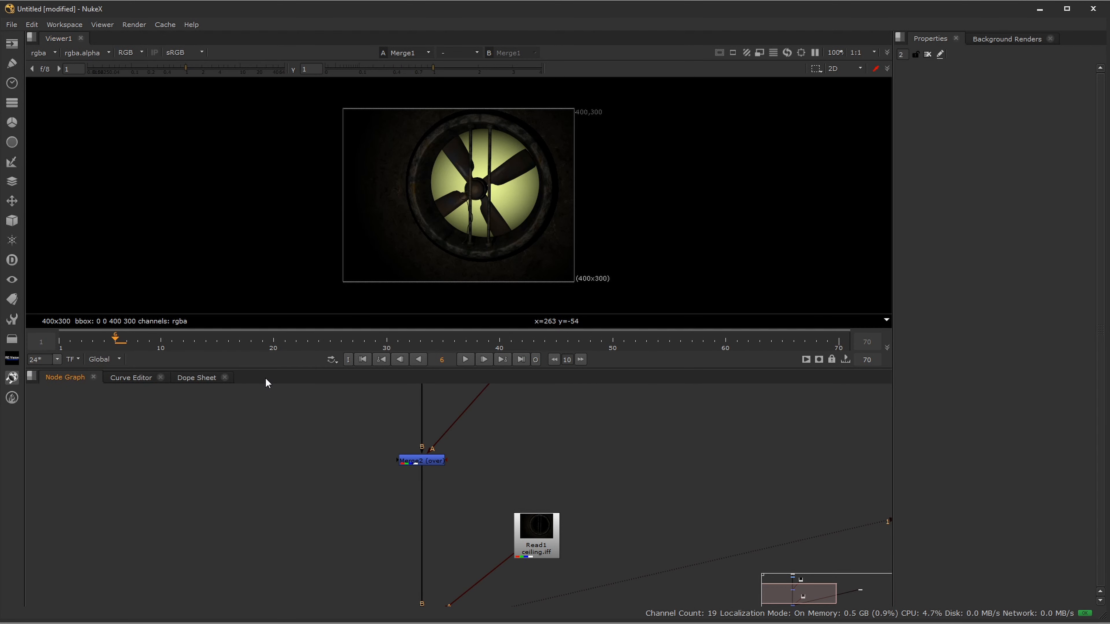
Step: Add a VolumeRays filter node and place it to the right of the fan Merge
click(12, 145)
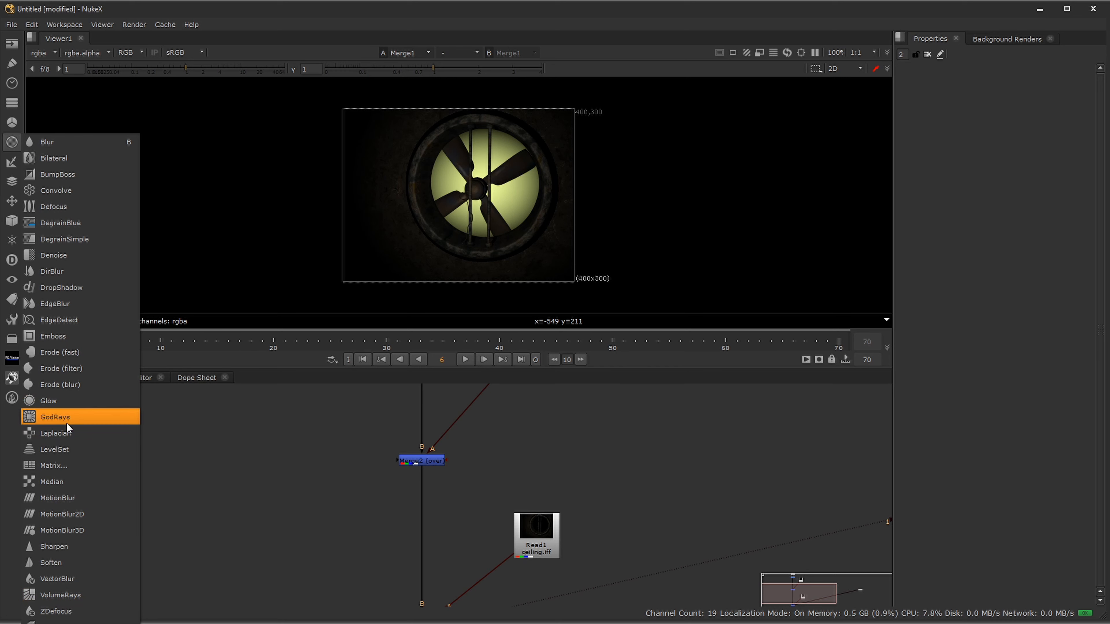
click(84, 599)
middle_drag(629, 440, 598, 553)
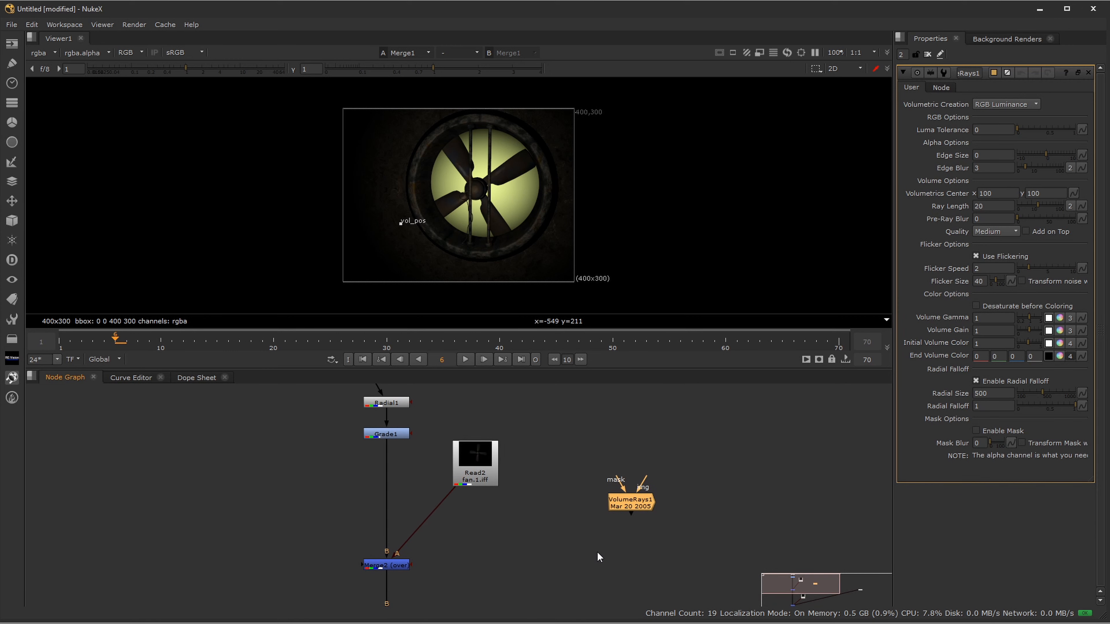
drag(641, 511, 582, 486)
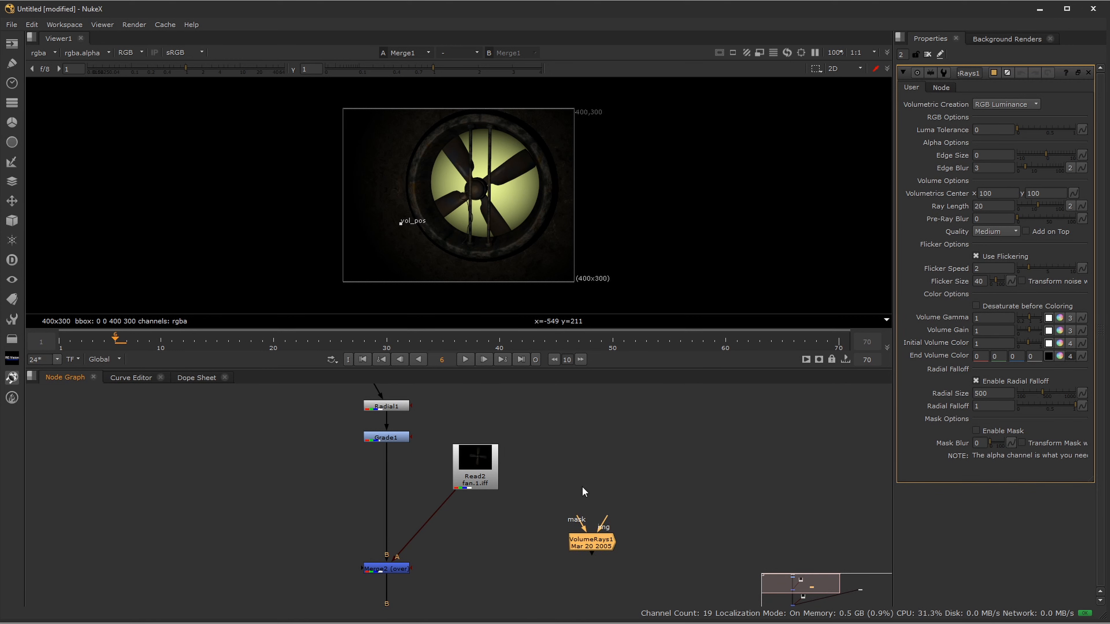
drag(593, 546, 550, 583)
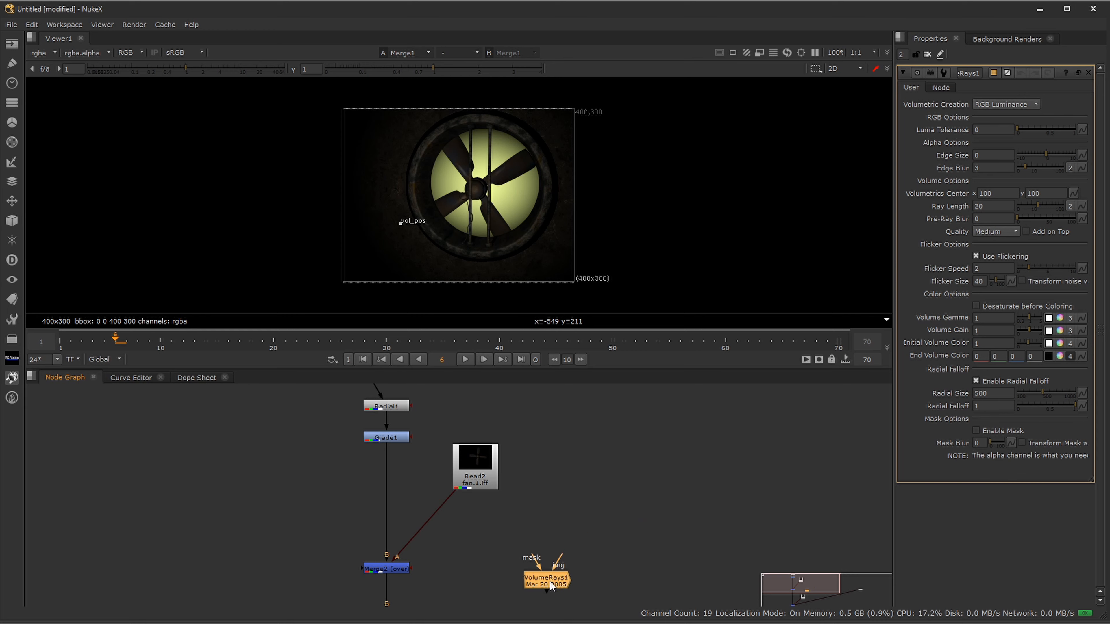
Step: View the output of the fan Merge, followed by that of the ceiling Merge, to compare them
click(395, 570)
key(1)
middle_drag(551, 501, 553, 390)
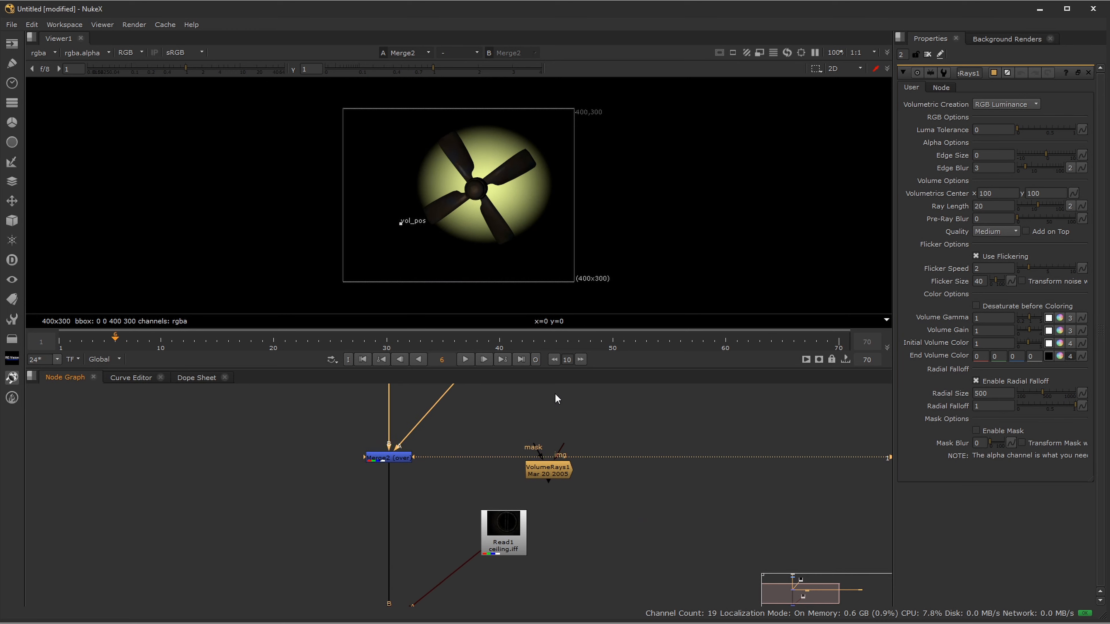
middle_drag(455, 571, 474, 455)
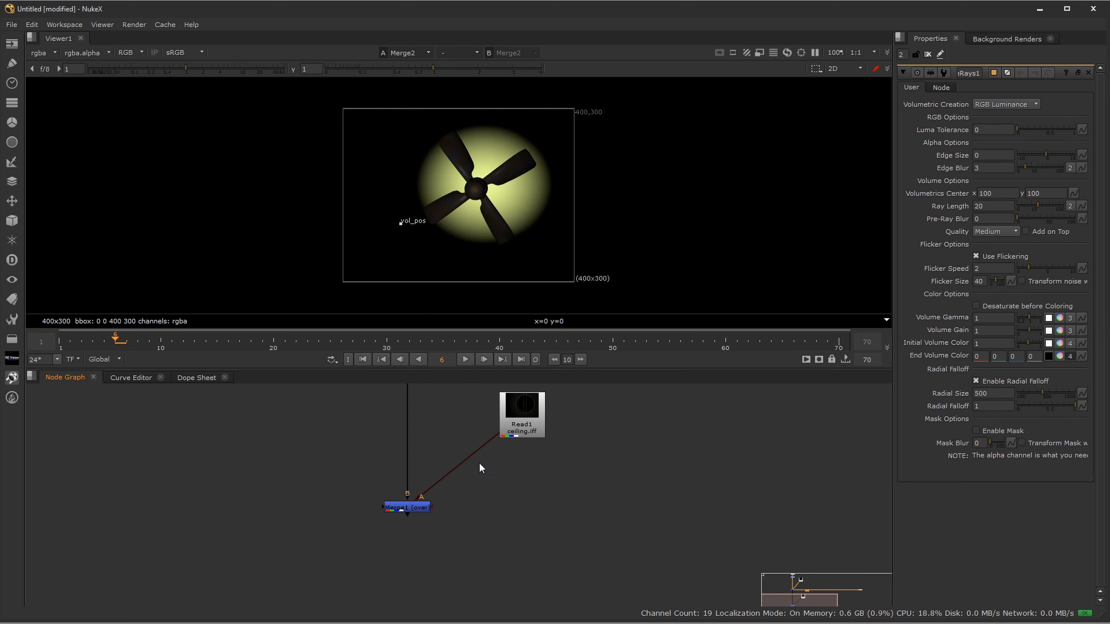
click(406, 511)
key(1)
middle_drag(568, 462, 555, 592)
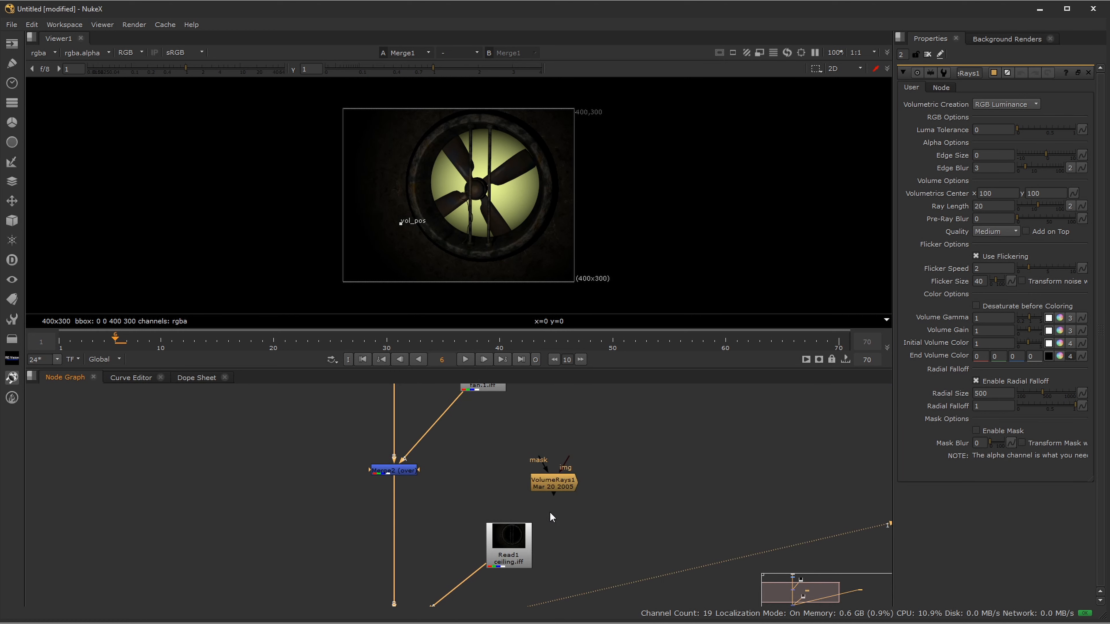
Step: Move the VolumeRays node below the ceiling Merge and connect its img input to that Merge
click(553, 487)
drag(553, 488, 341, 555)
middle_drag(384, 603, 389, 454)
drag(350, 421, 390, 480)
click(405, 481)
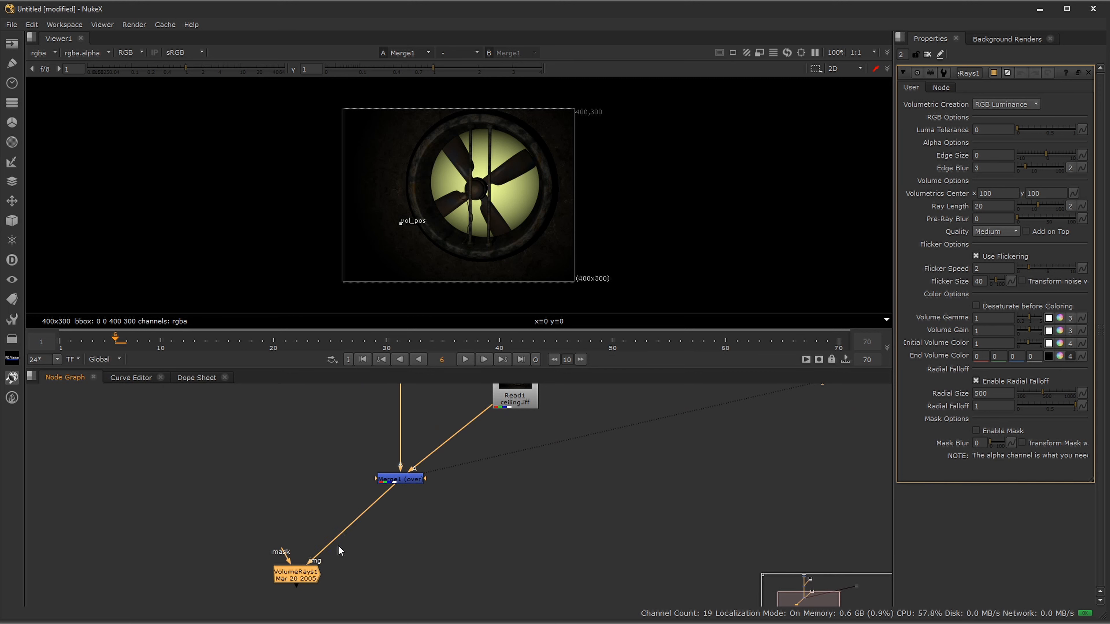
Step: Align the VolumeRays node directly beneath the ceiling Merge and view its output
drag(300, 577, 394, 572)
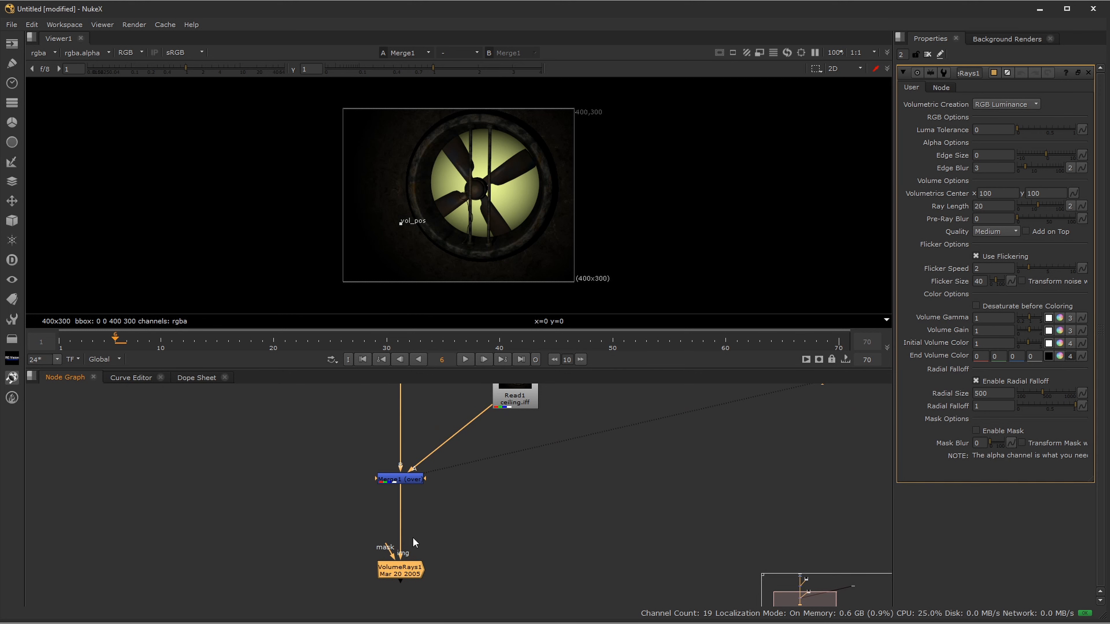
key(space)
key(space)
click(405, 573)
key(1)
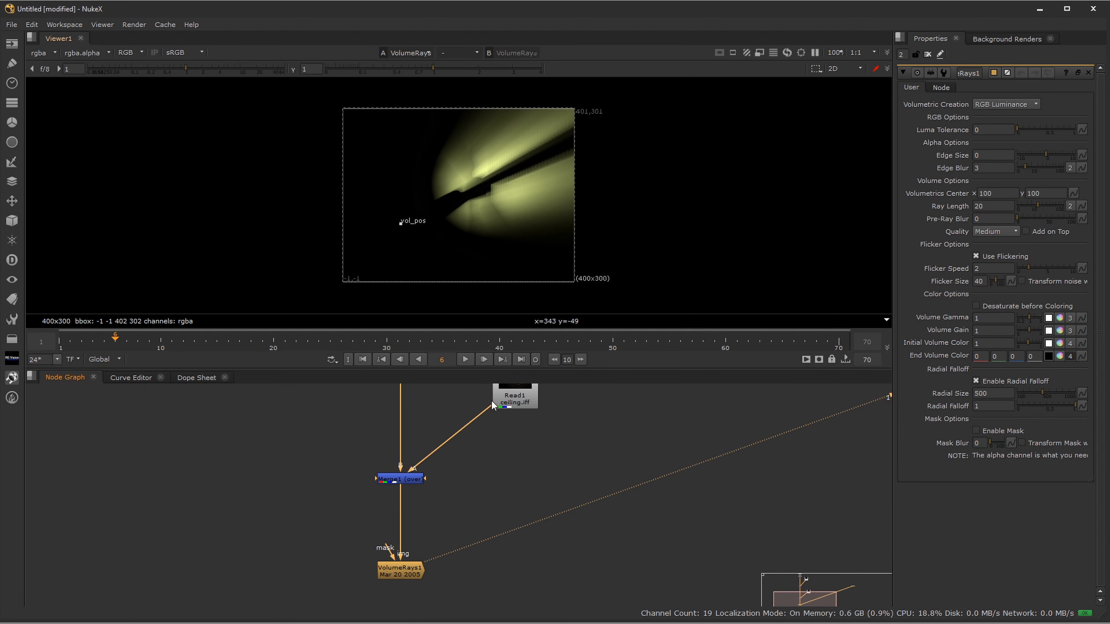
Step: View the ceiling Merge's output and return to the VolumeRays output to compare the two
click(407, 571)
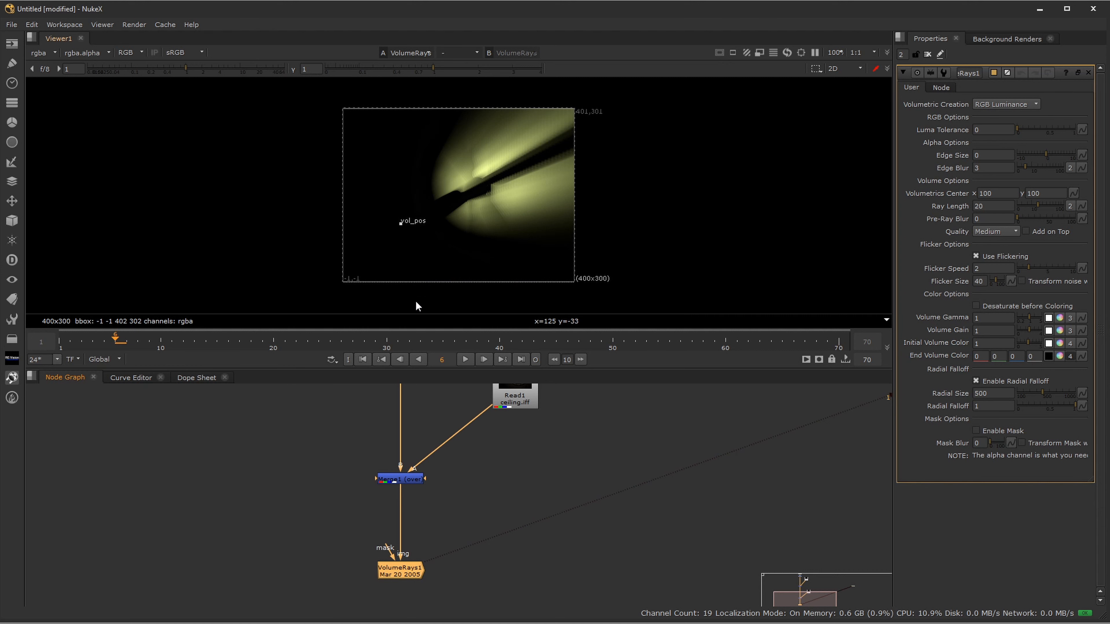
click(412, 479)
key(1)
click(392, 573)
key(1)
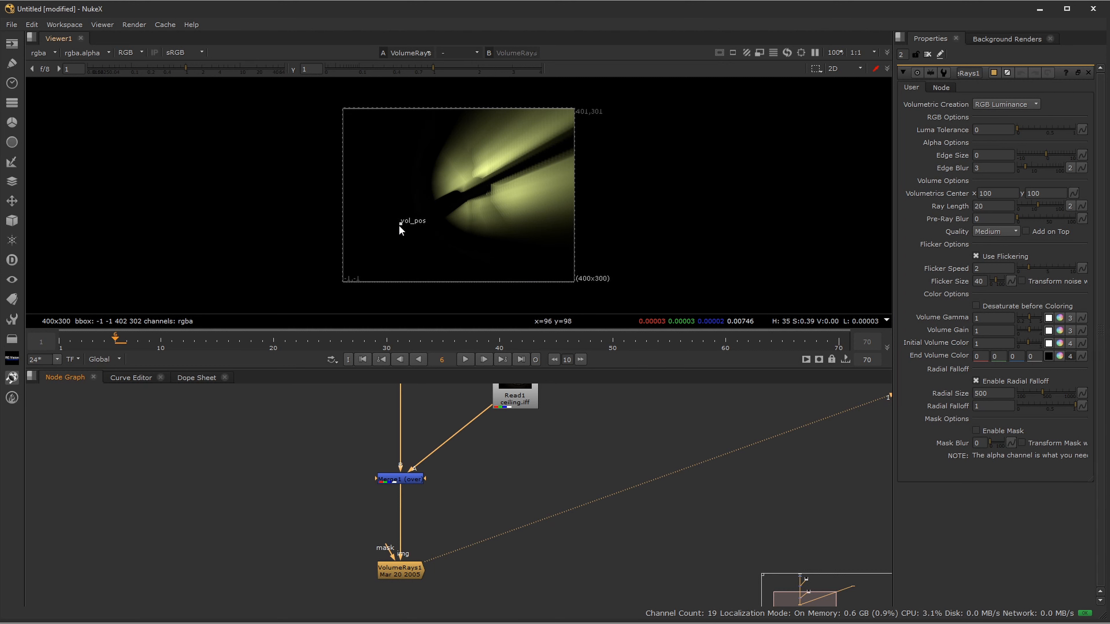
Step: Move the volumetrics center onto the fan hub at about x 240, y 153, and play the rays animation
drag(399, 224, 483, 195)
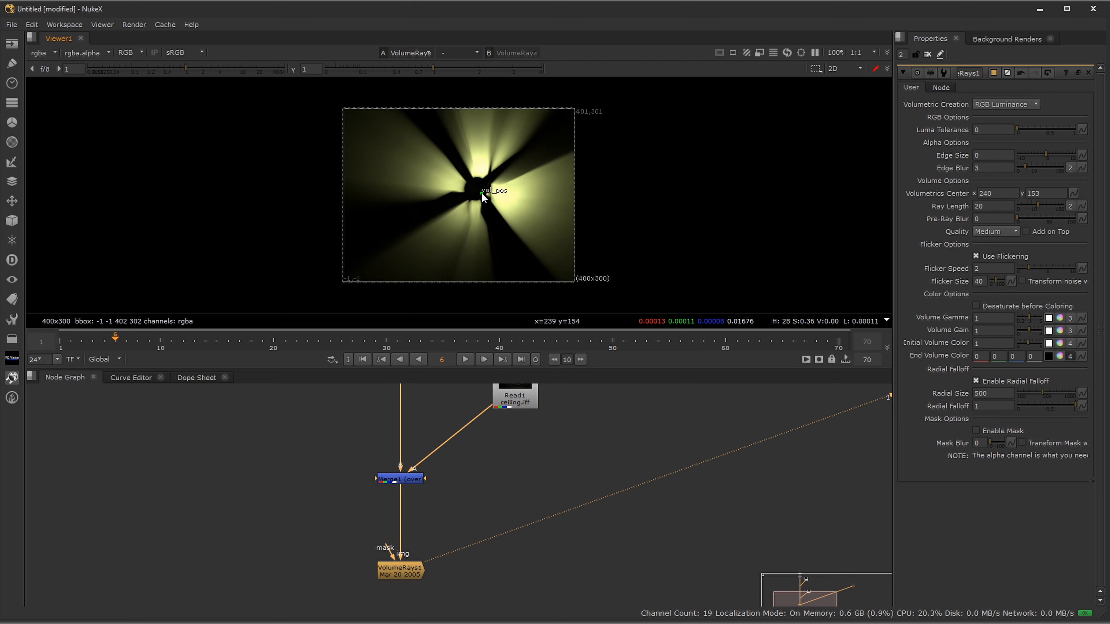
click(467, 360)
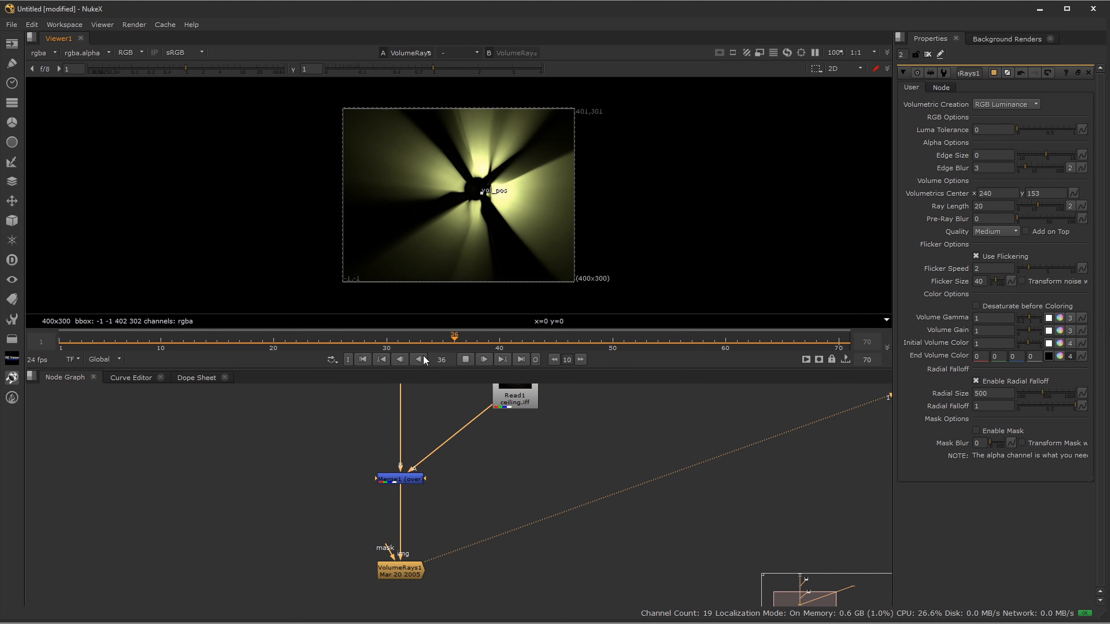
click(466, 359)
Step: Shift the volumetrics center above the fan hub to about x 261, y 184, and play the animation again
mouse_move(482, 194)
mouse_down()
mouse_move(485, 174)
mouse_move(494, 176)
mouse_up()
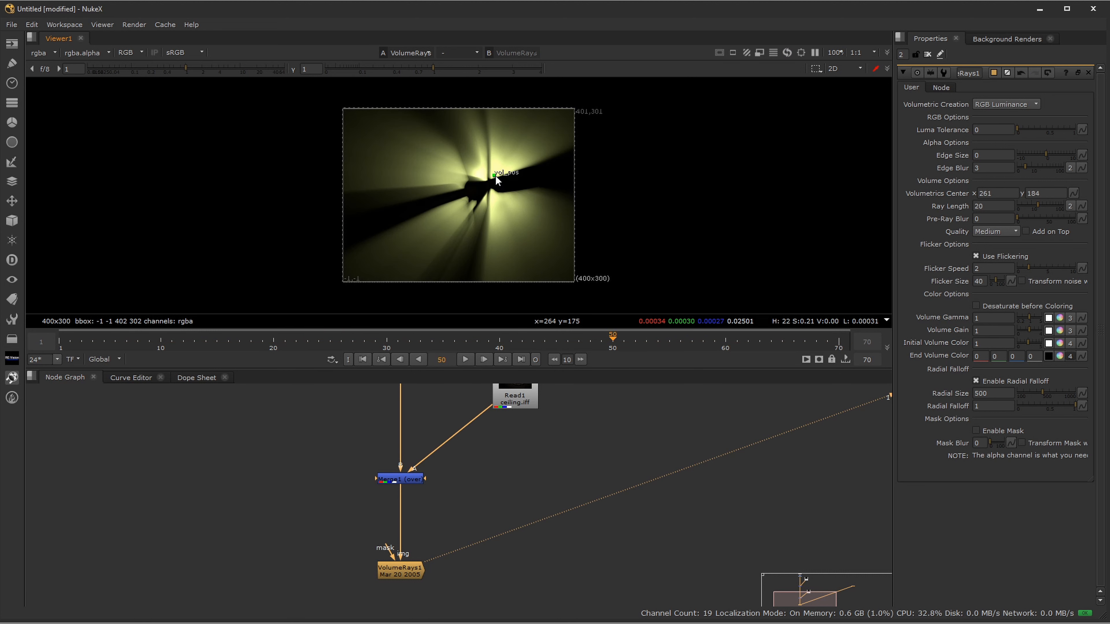
click(465, 360)
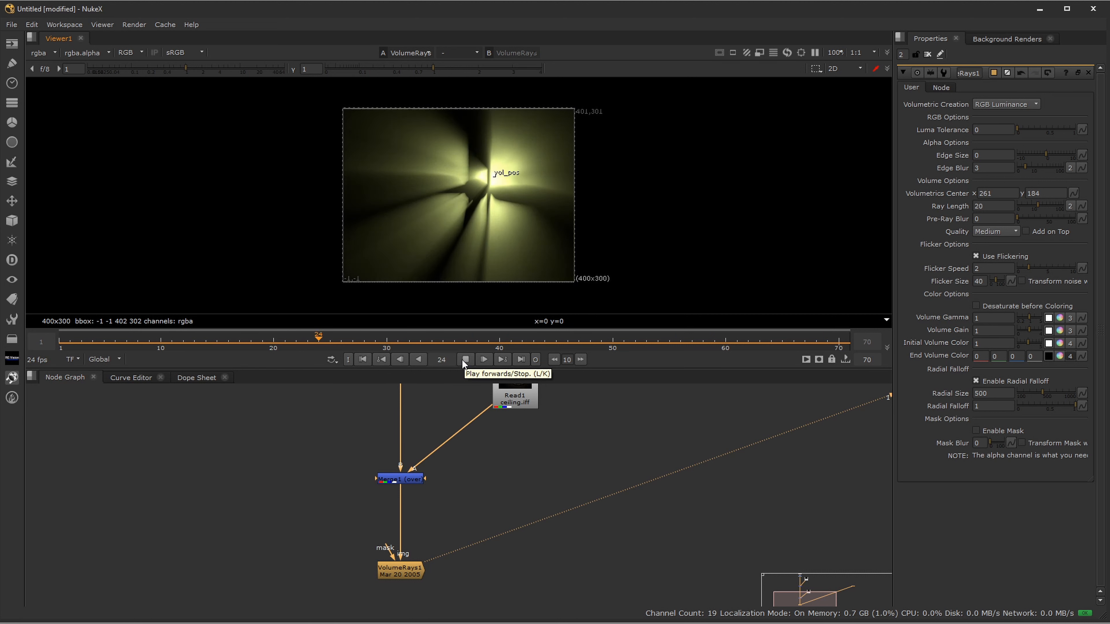
click(462, 359)
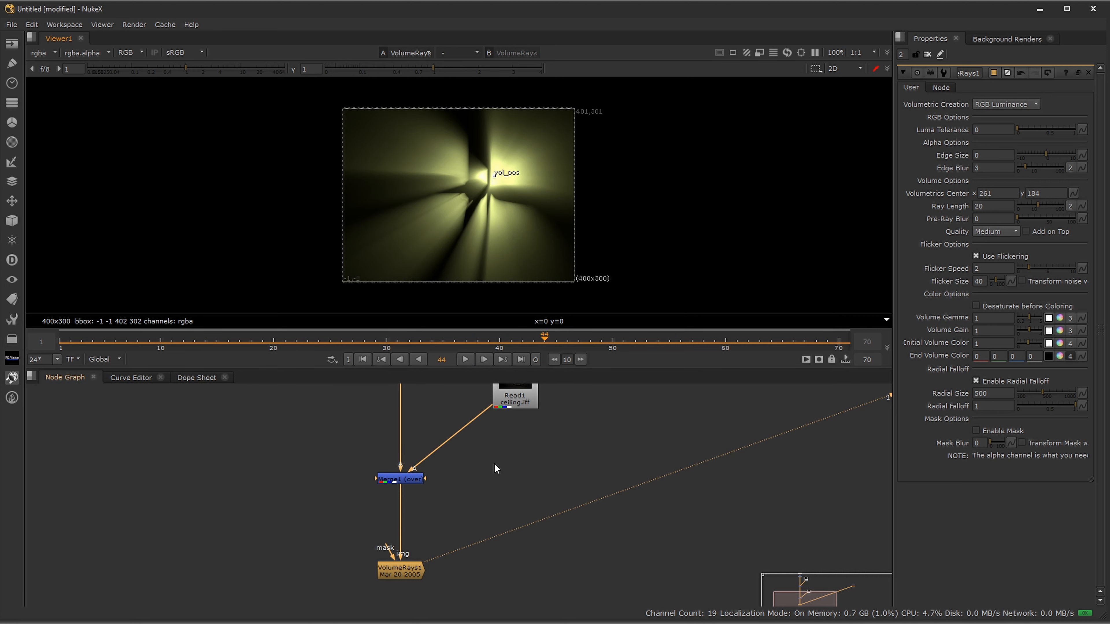
Step: Offset the VolumeRays node to the lower right of the ceiling Merge to make room for a side branch
mouse_move(494, 465)
middle_down()
mouse_move(473, 510)
mouse_move(490, 482)
middle_up()
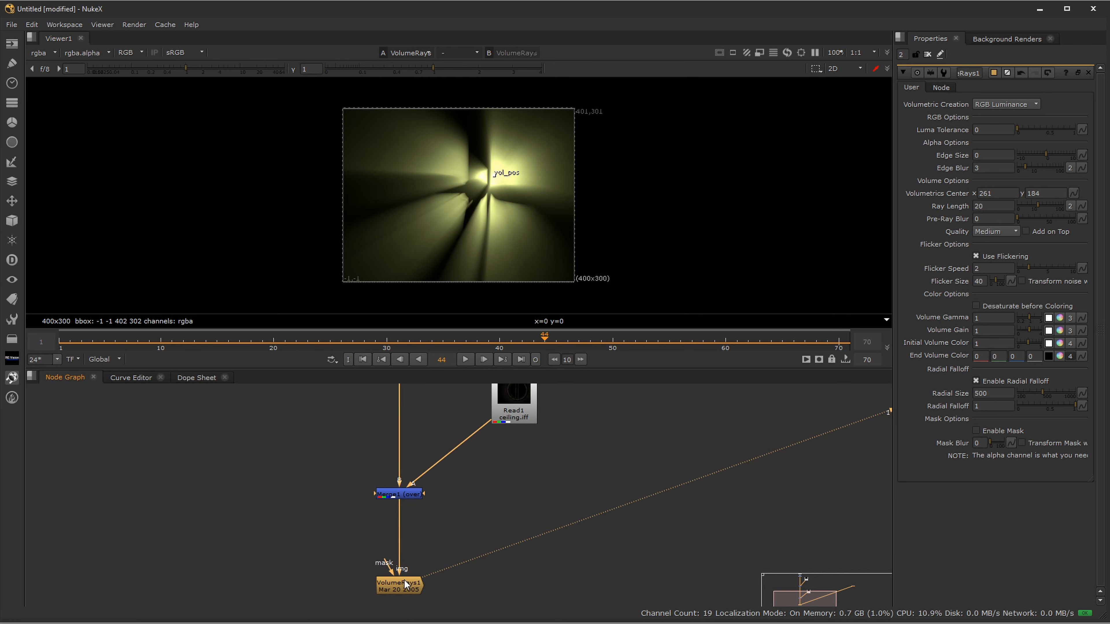
drag(404, 580, 515, 552)
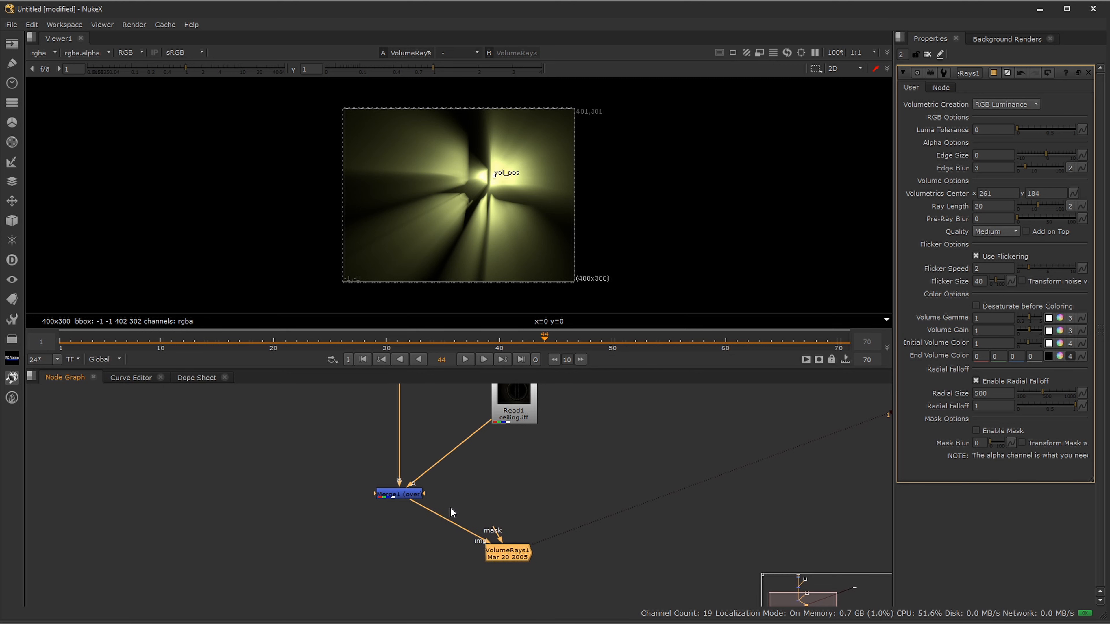
key(space)
middle_drag(526, 522, 526, 442)
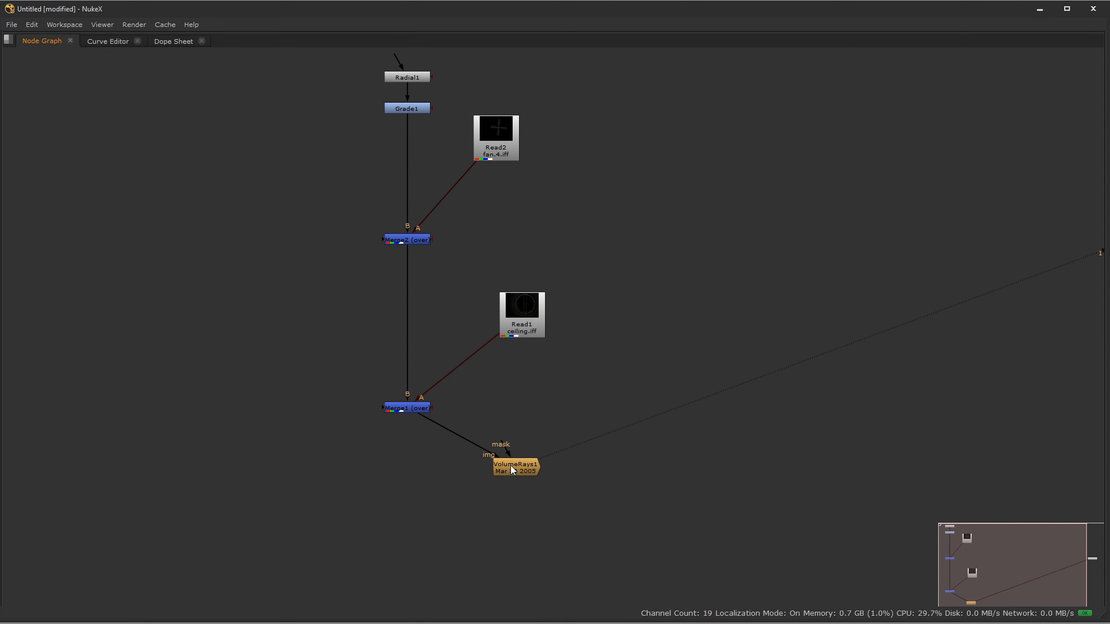
Step: Add an over Merge below the ceiling Merge, with VolumeRays in A and the ceiling Merge in B, and view the composite
key(m)
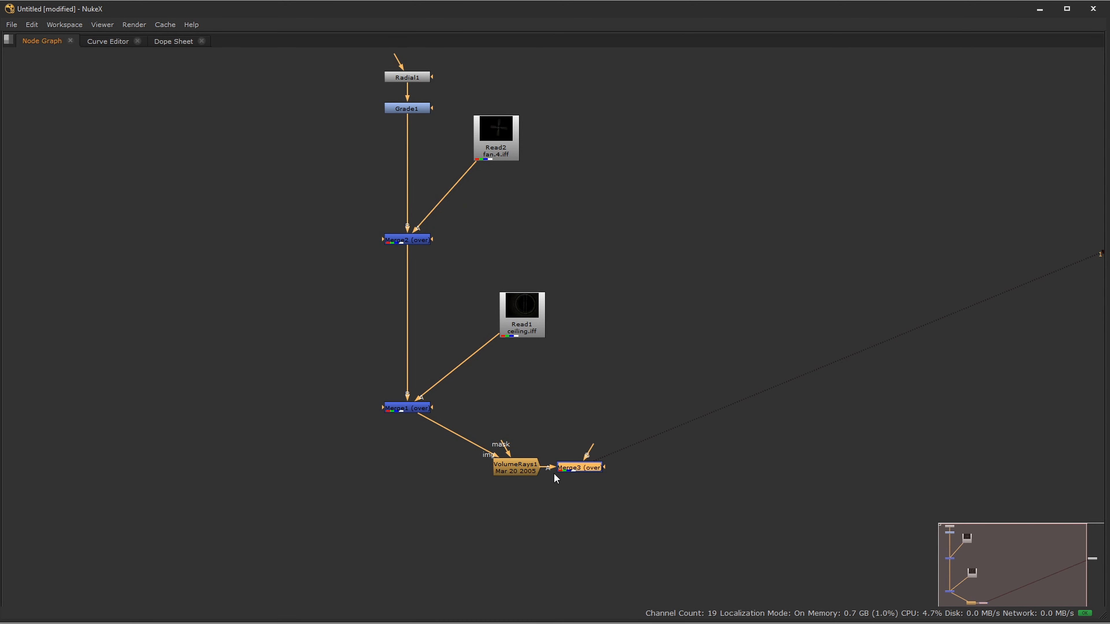
drag(566, 469, 407, 413)
drag(403, 552, 413, 554)
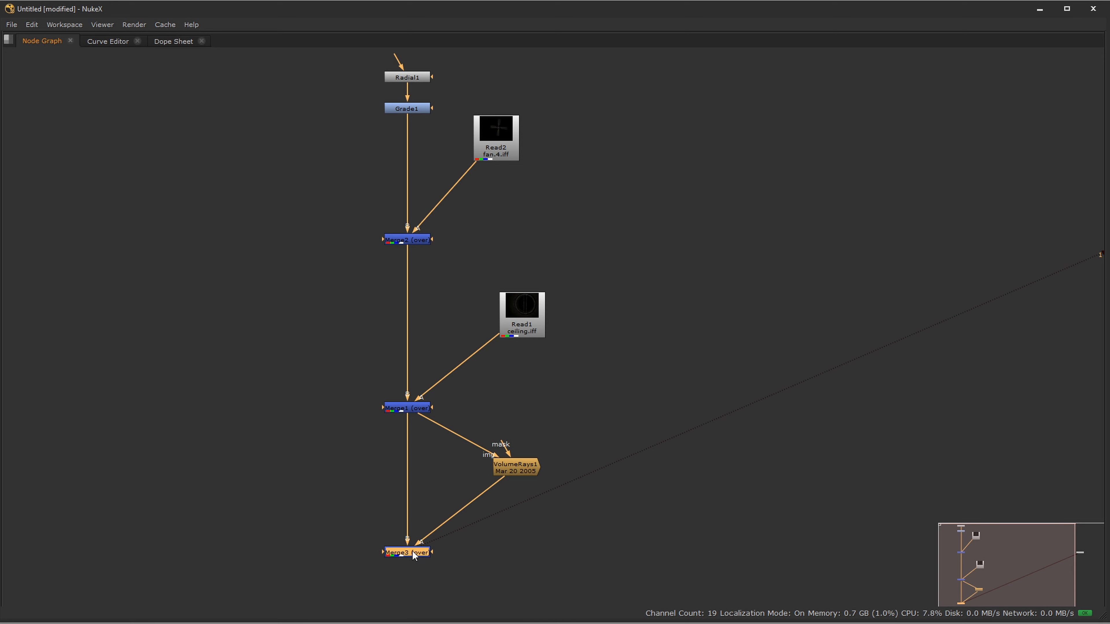
key(space)
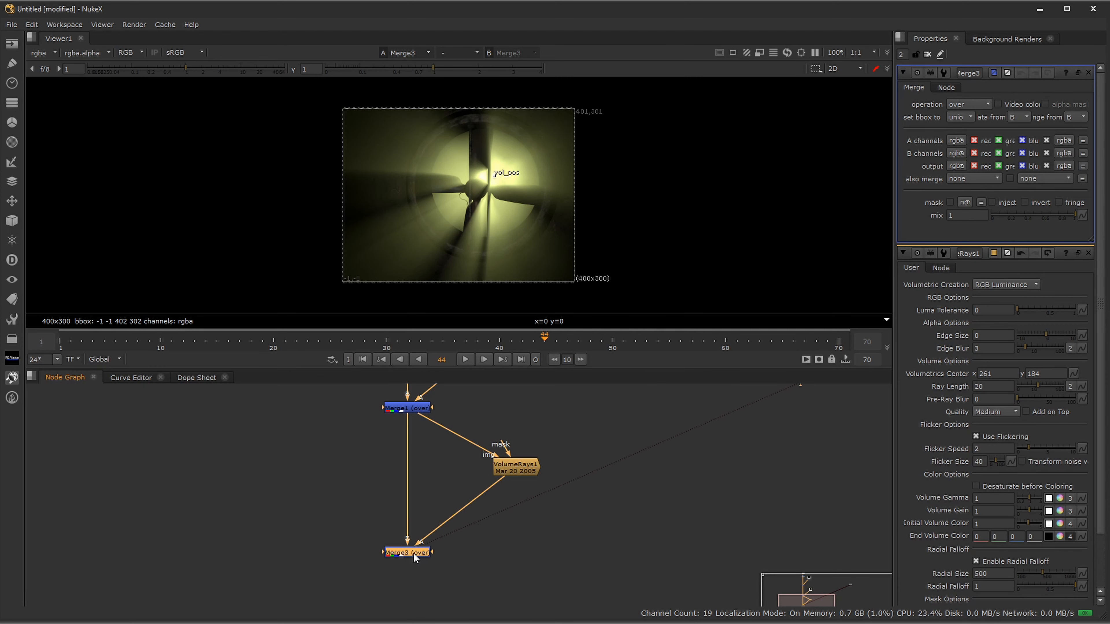
Step: Label the new Merge node "rays on" and return to its merge settings
click(945, 90)
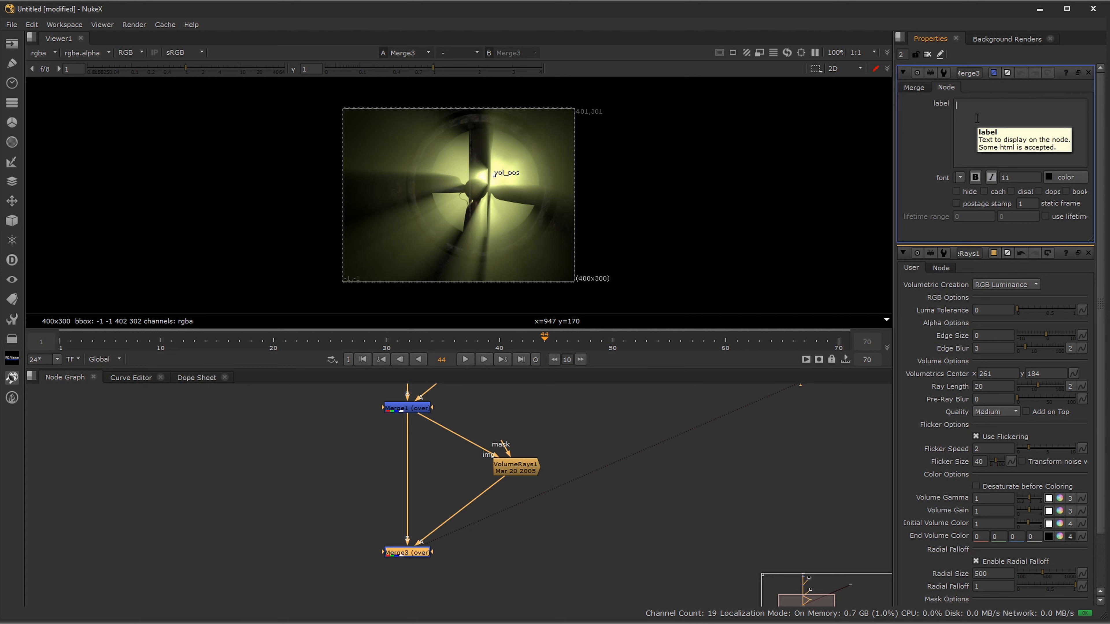
text(rays on)
click(909, 87)
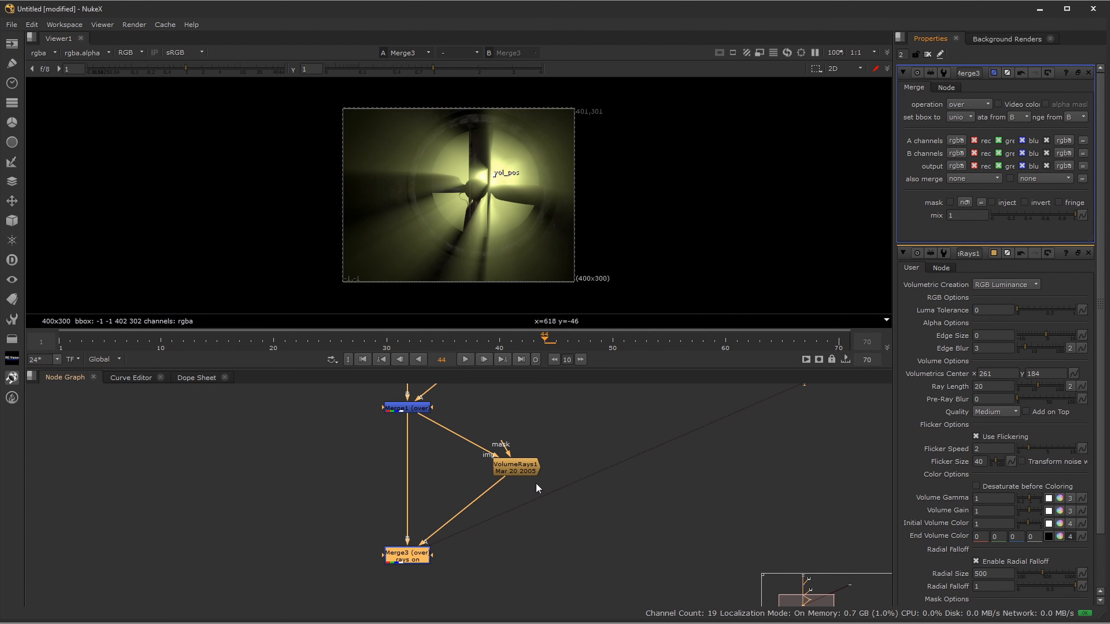
Step: View the ceiling Merge without rays and the "rays on" Merge in turn to compare the composite
middle_drag(482, 423, 502, 441)
click(404, 551)
key(1)
click(416, 595)
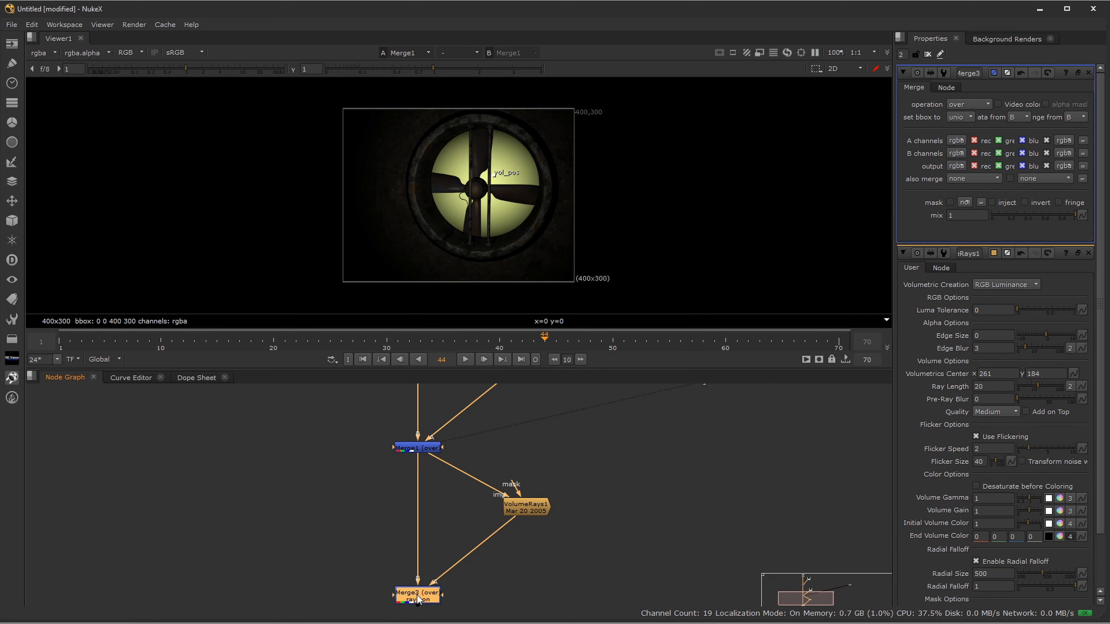
key(1)
Step: Nudge the volumetrics center to about x 263, y 180, and set the VolumeRays ray length to 7
mouse_move(495, 176)
mouse_down()
mouse_move(484, 183)
mouse_move(497, 179)
mouse_up()
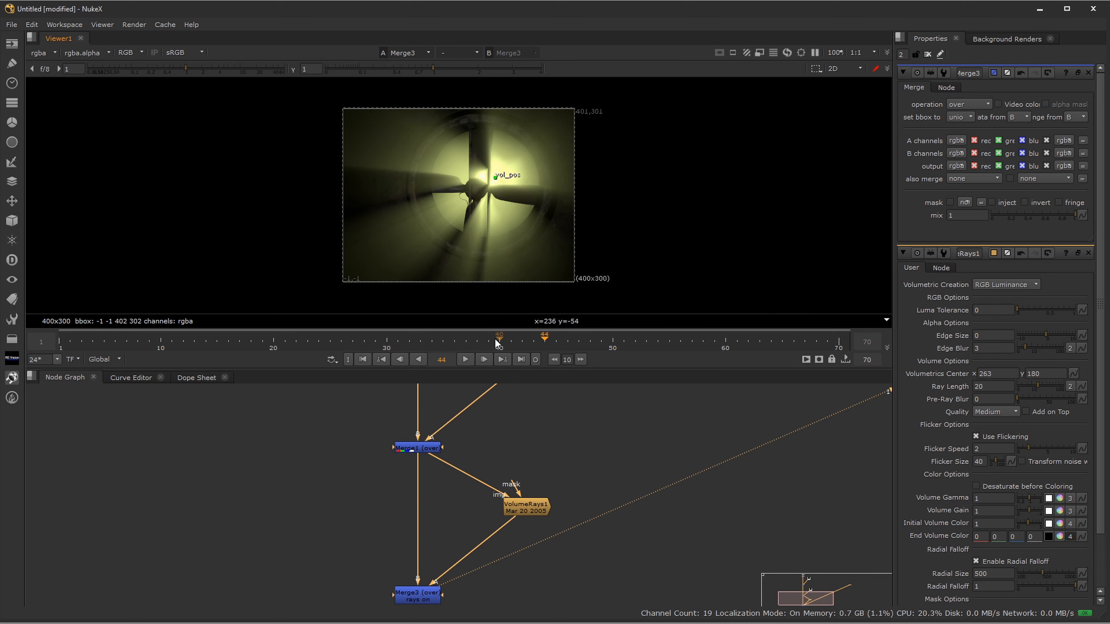
middle_drag(563, 481, 555, 474)
double_click(527, 503)
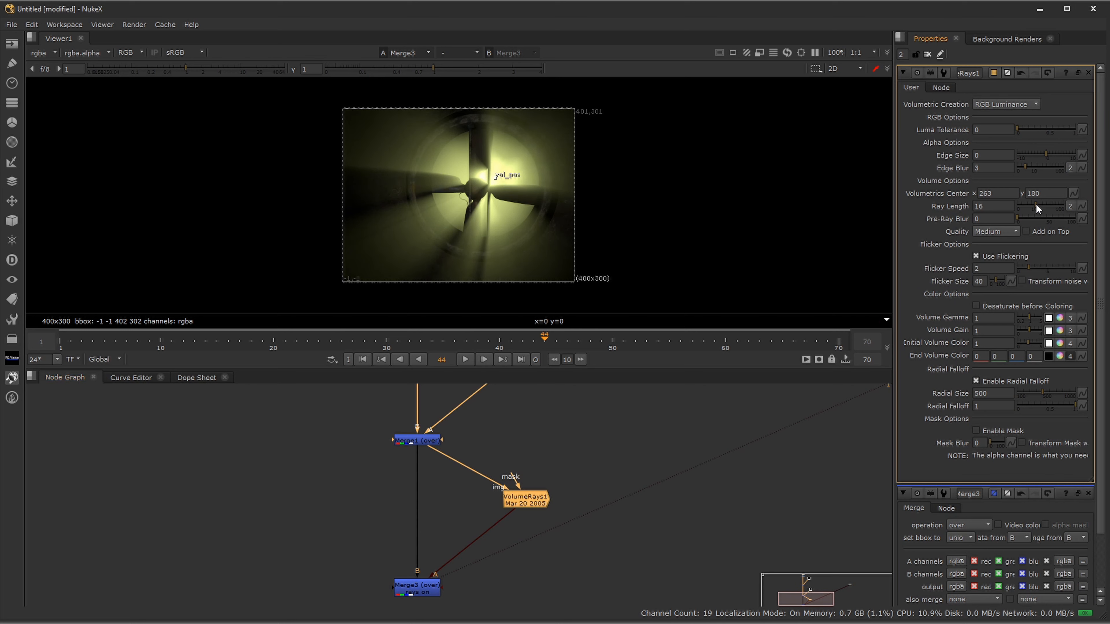
mouse_move(1039, 205)
mouse_down()
mouse_move(1025, 205)
mouse_move(1051, 206)
mouse_move(1027, 211)
mouse_up()
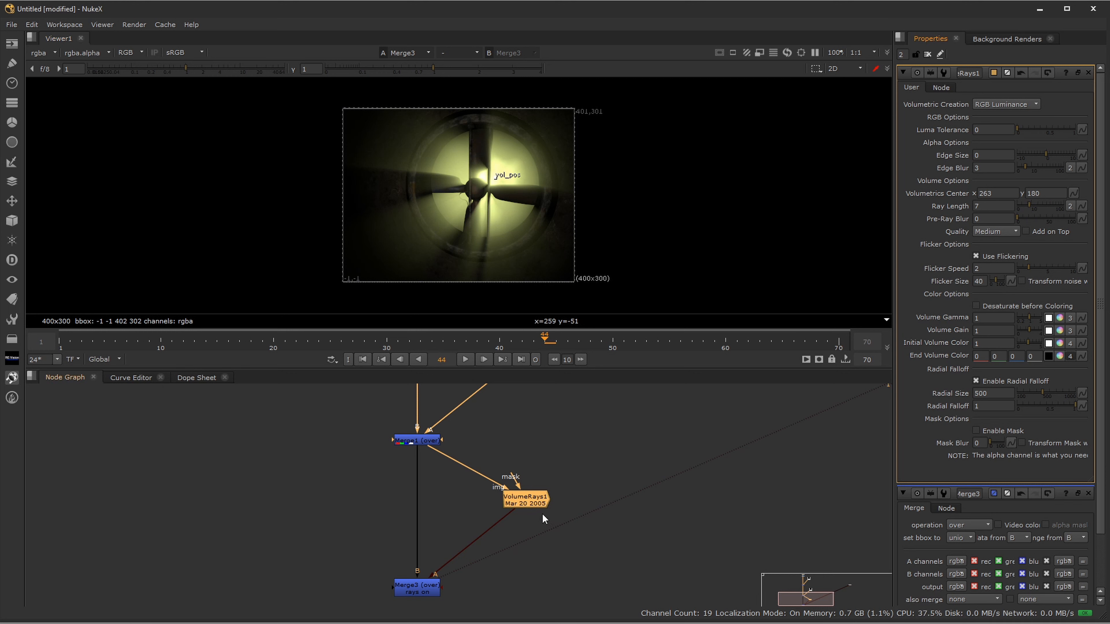
Step: View the VolumeRays output at Low, Medium and High quality for comparison, and set Quality back to Medium
click(538, 500)
key(1)
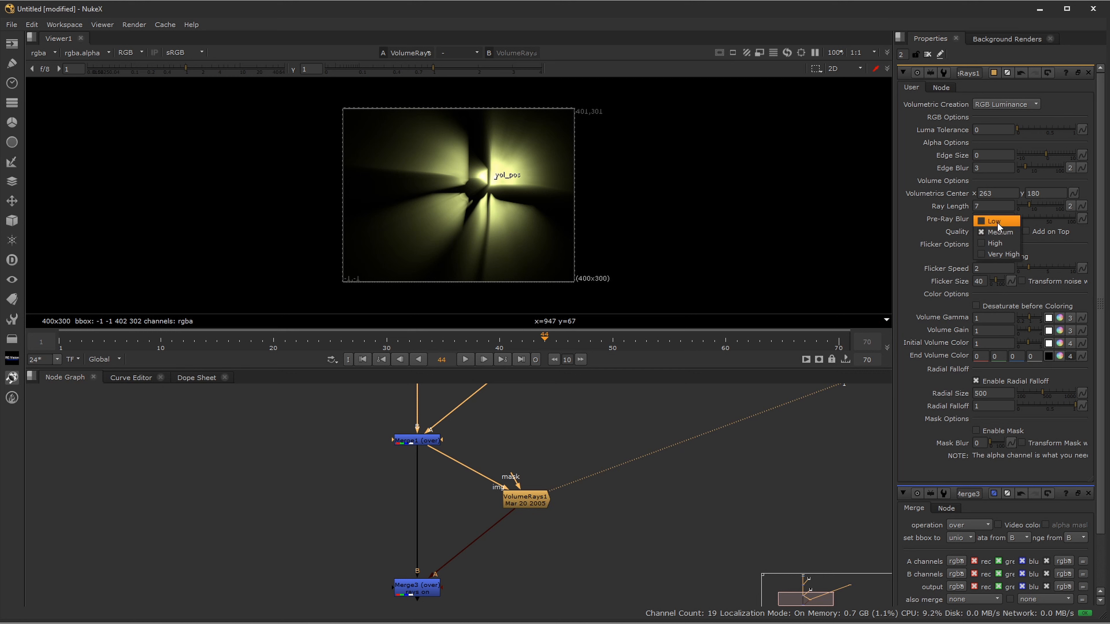
click(997, 222)
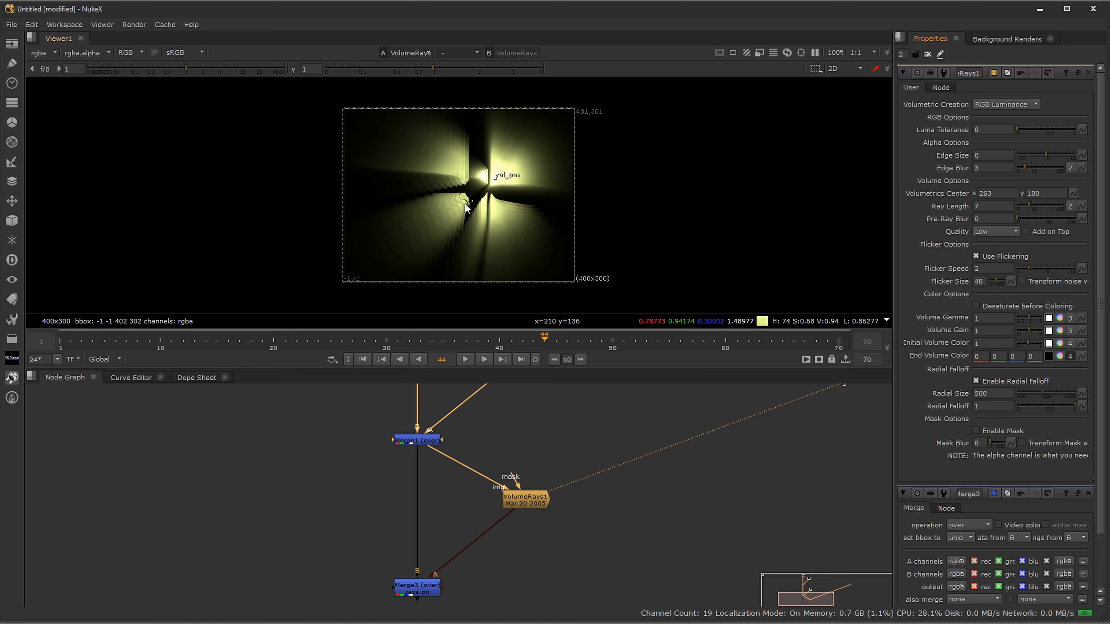
click(986, 228)
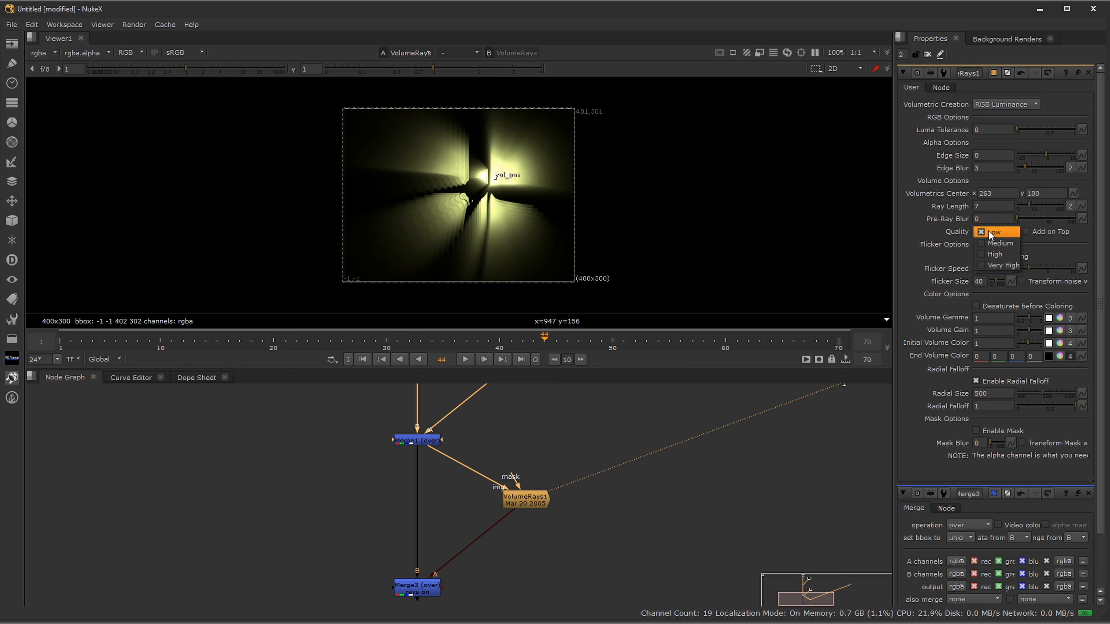
click(995, 241)
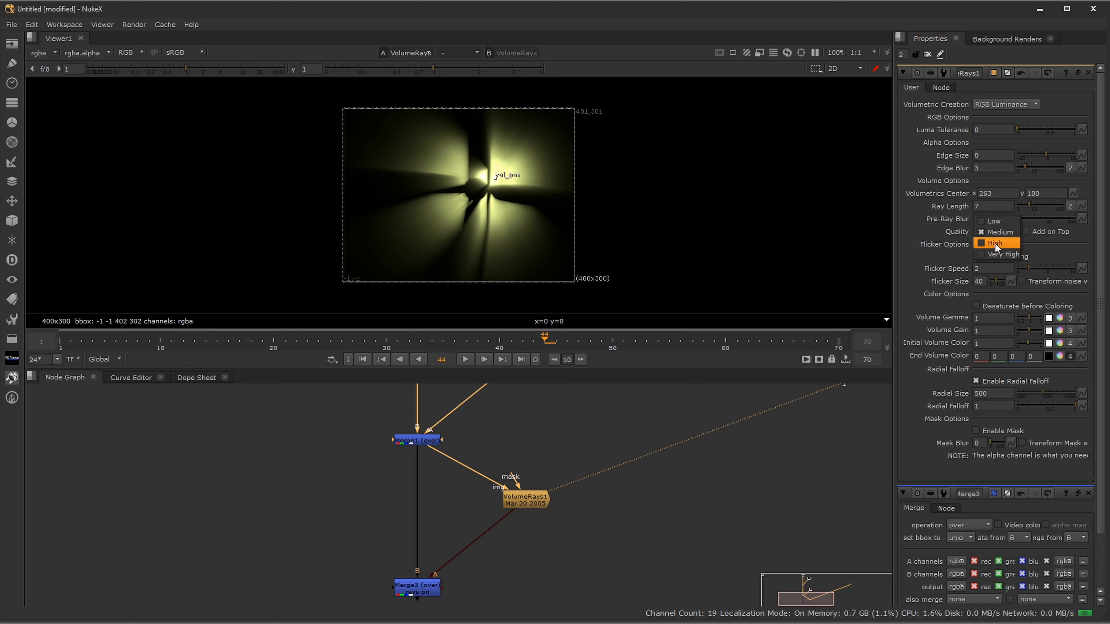
click(995, 243)
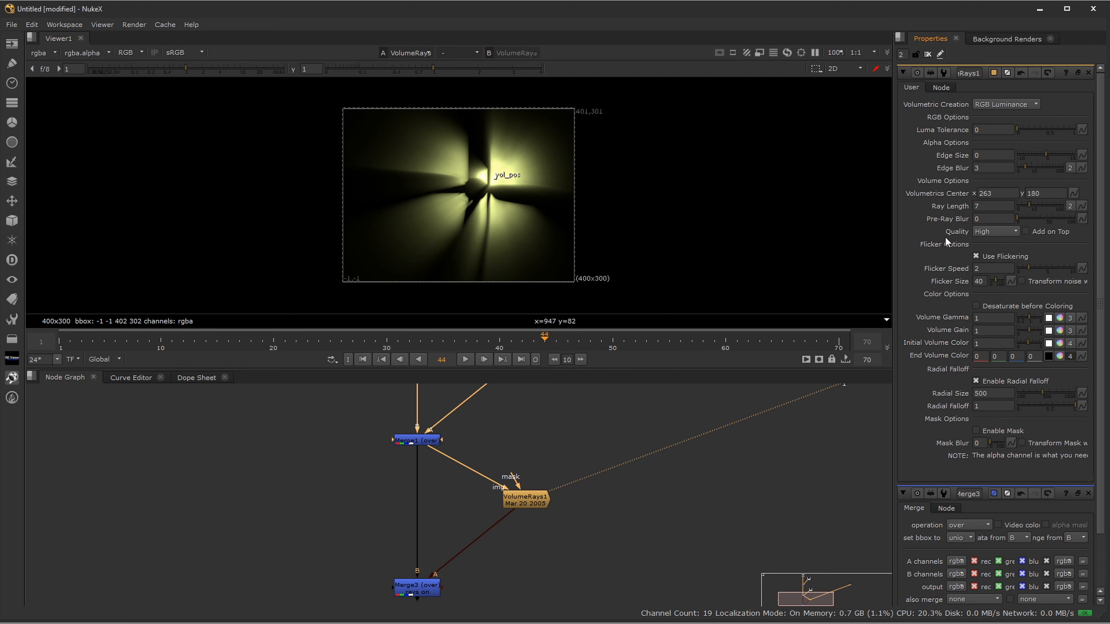
click(986, 231)
click(994, 220)
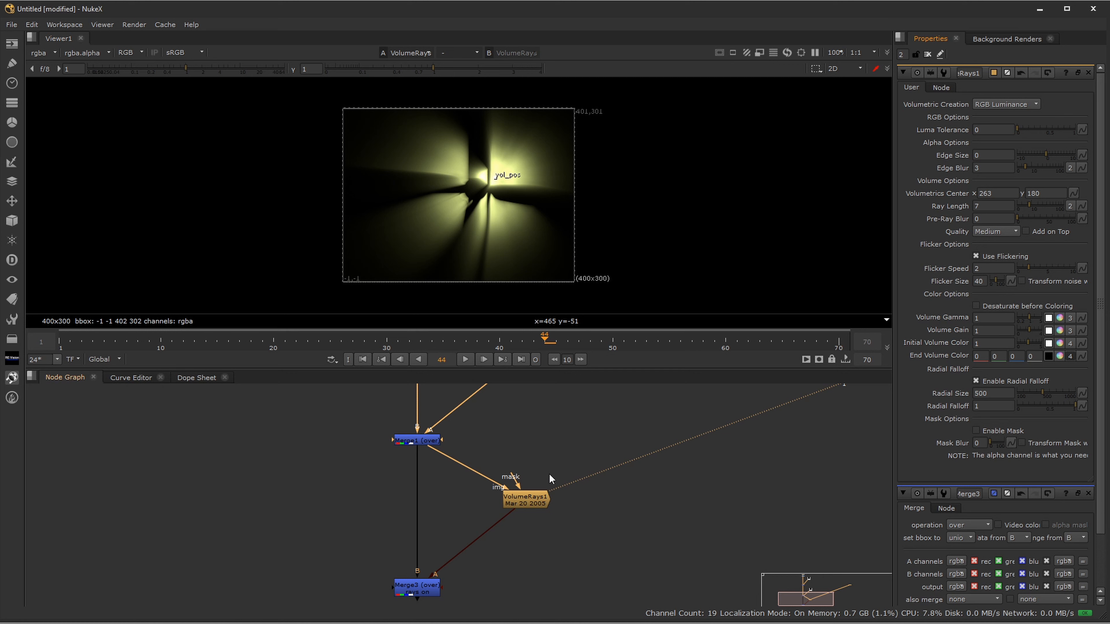
Step: View the "rays on" Merge, play the fan animation, and examine the light around the hub up close
key(1)
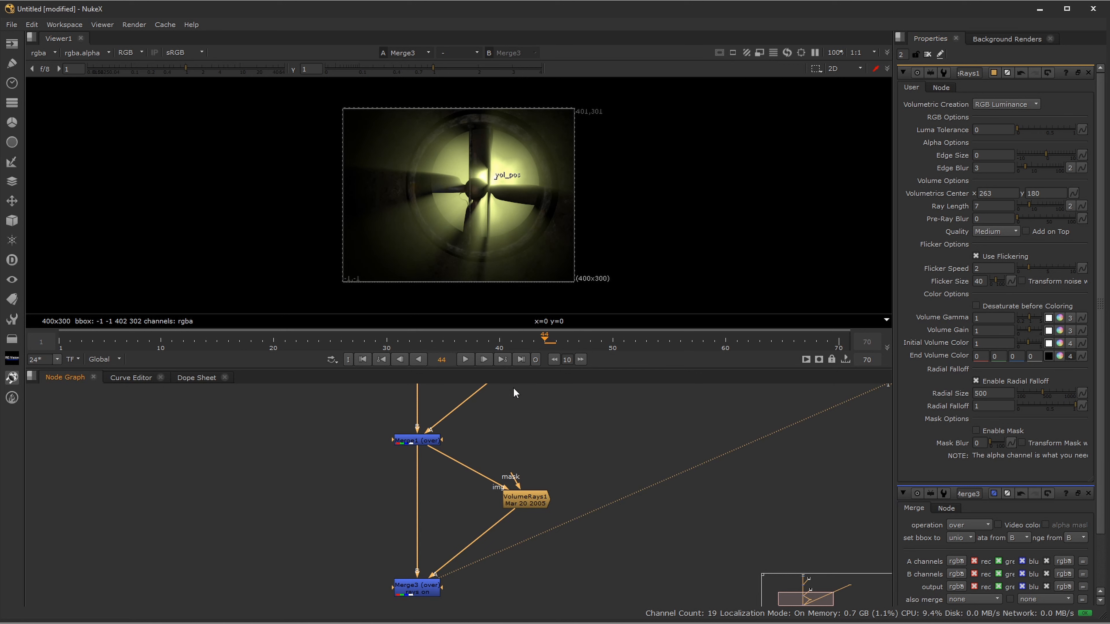
click(463, 361)
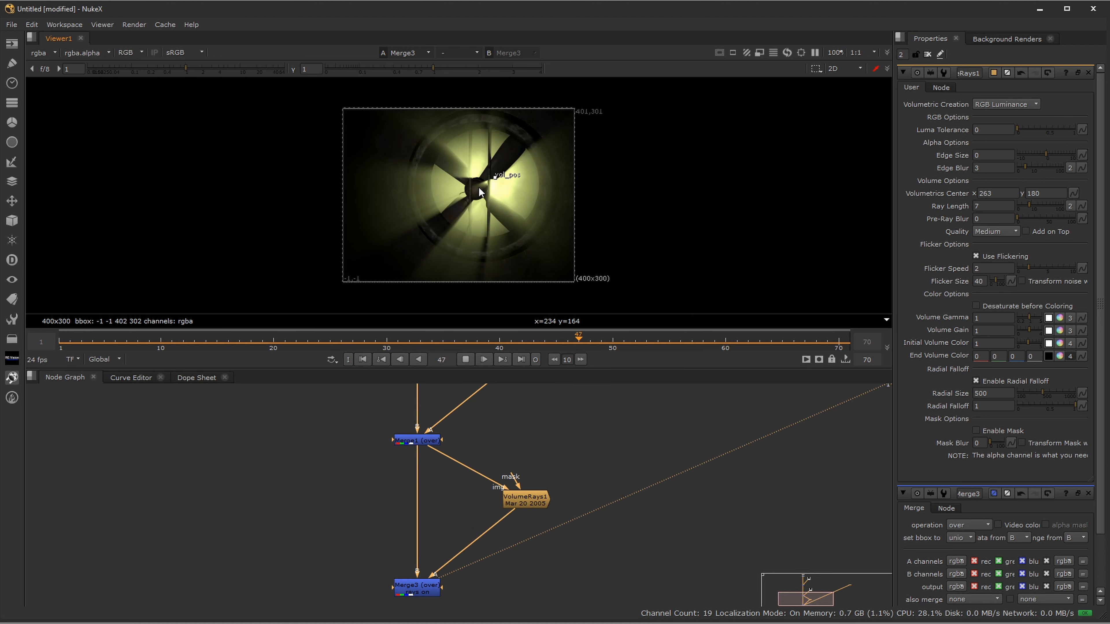
click(466, 359)
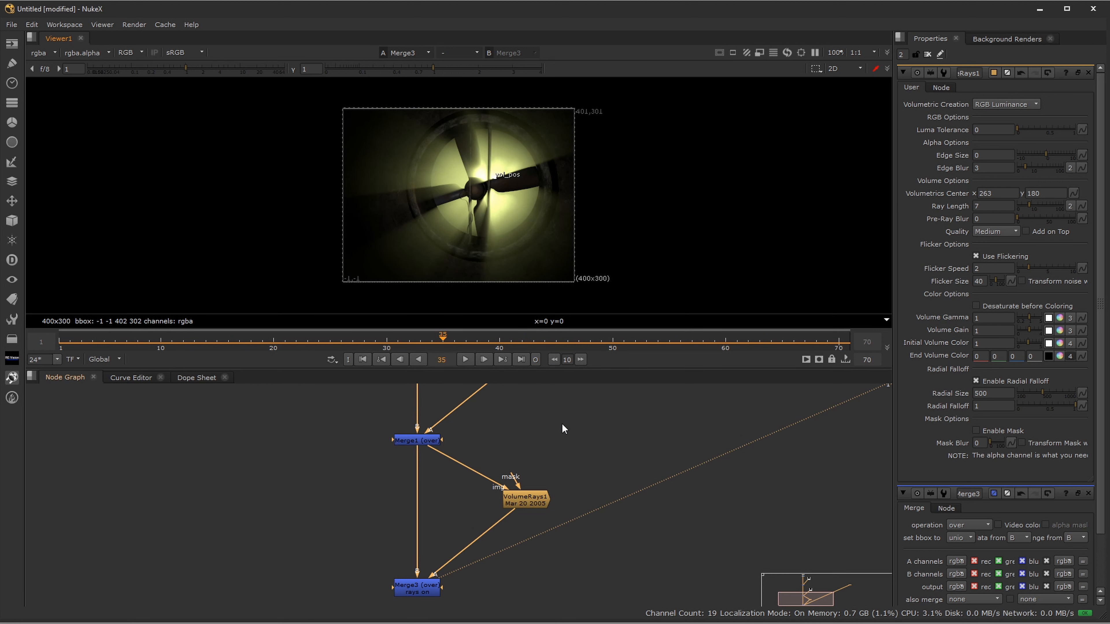
middle_drag(568, 430, 569, 455)
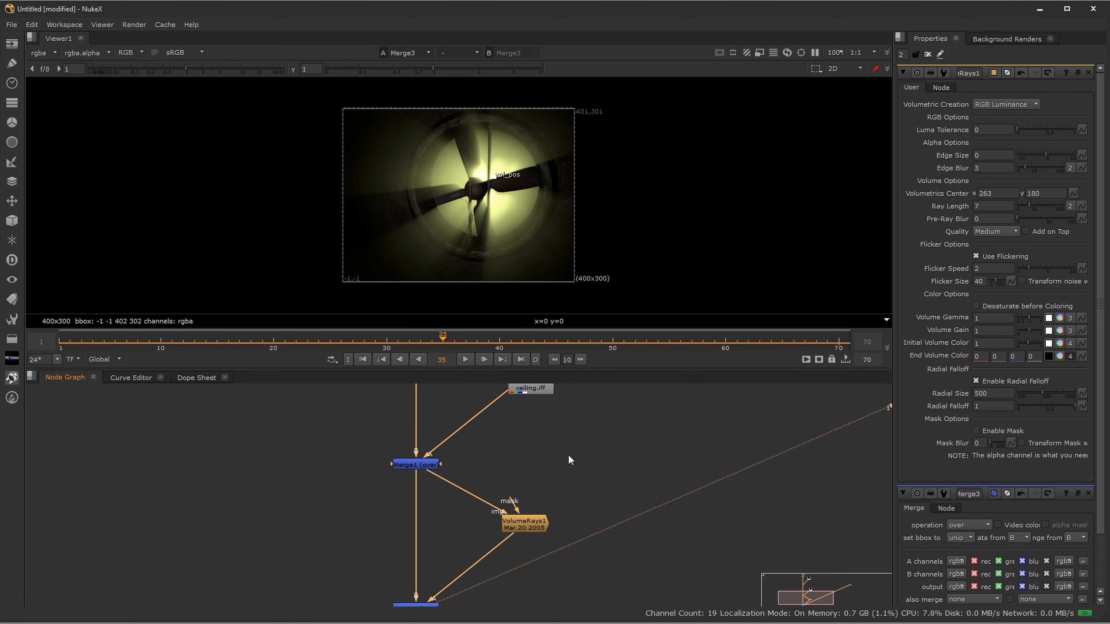
scroll(505, 221, up, 3)
scroll(438, 144, down, 3)
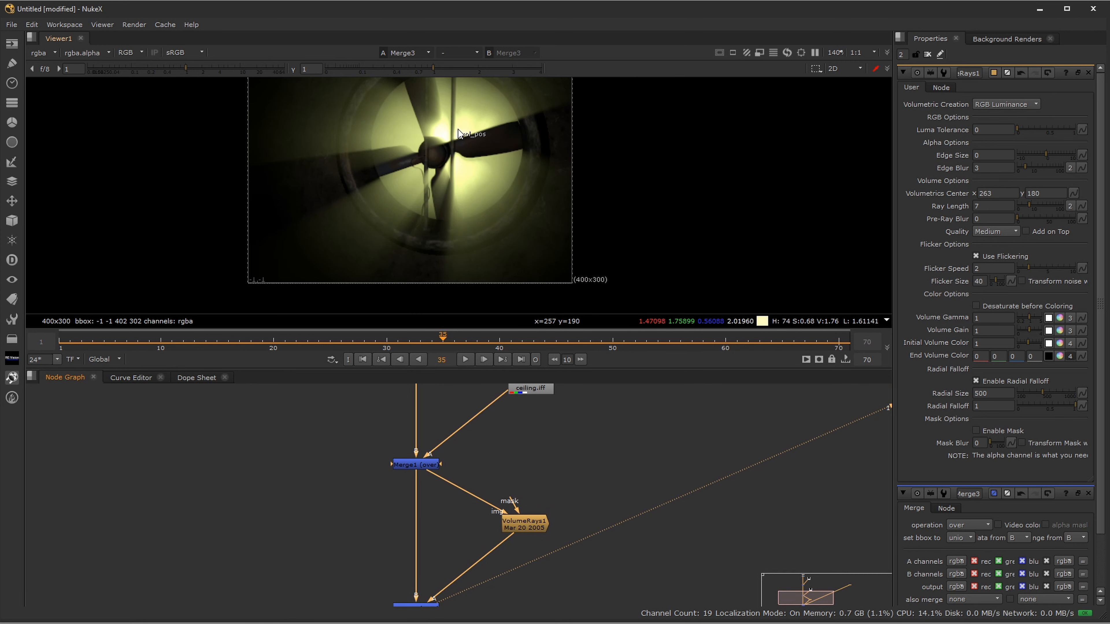
scroll(460, 166, down, 2)
scroll(470, 150, up, 5)
middle_drag(466, 146, 468, 171)
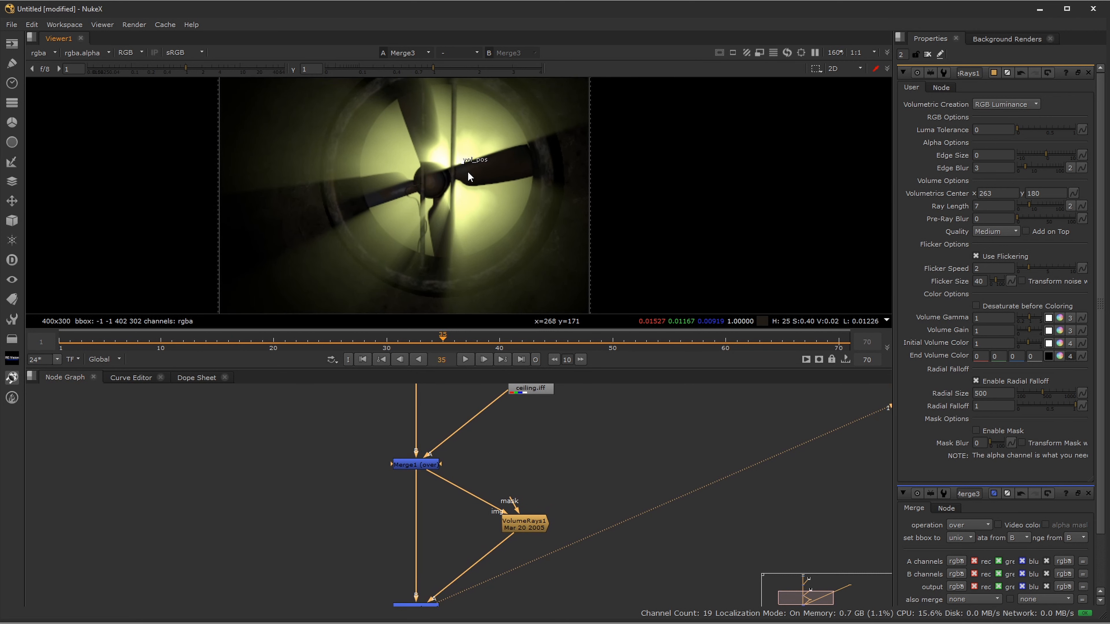
Step: Add a second Grade node directly after the Radial light's existing color Grade
middle_drag(533, 473, 552, 599)
mouse_move(514, 439)
middle_down()
mouse_move(529, 614)
mouse_move(517, 425)
mouse_move(472, 426)
middle_up()
click(464, 448)
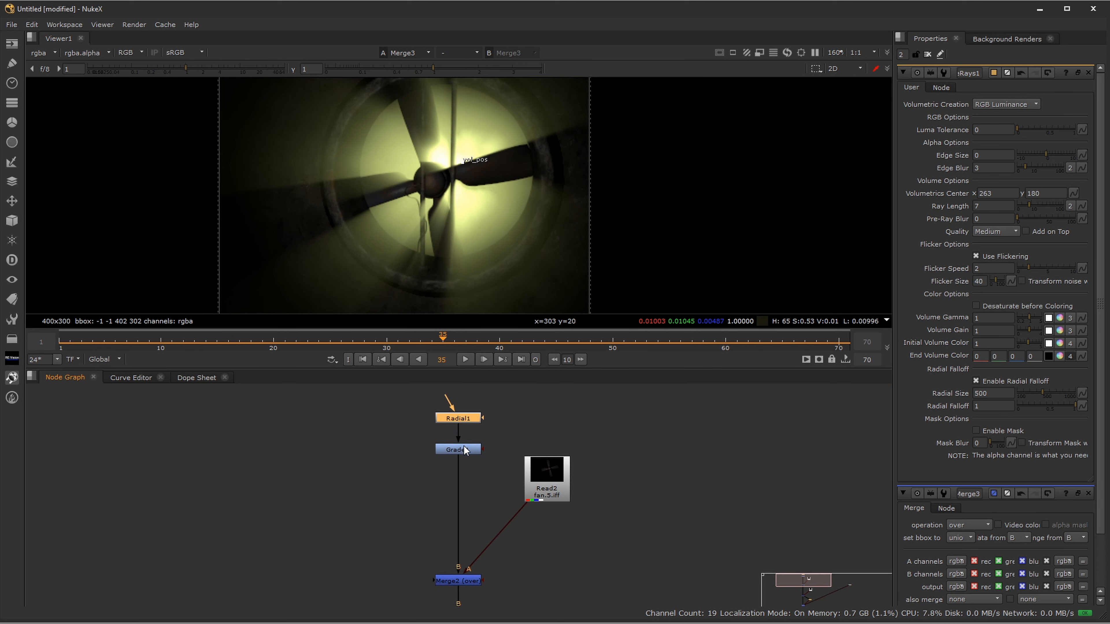
double_click(464, 446)
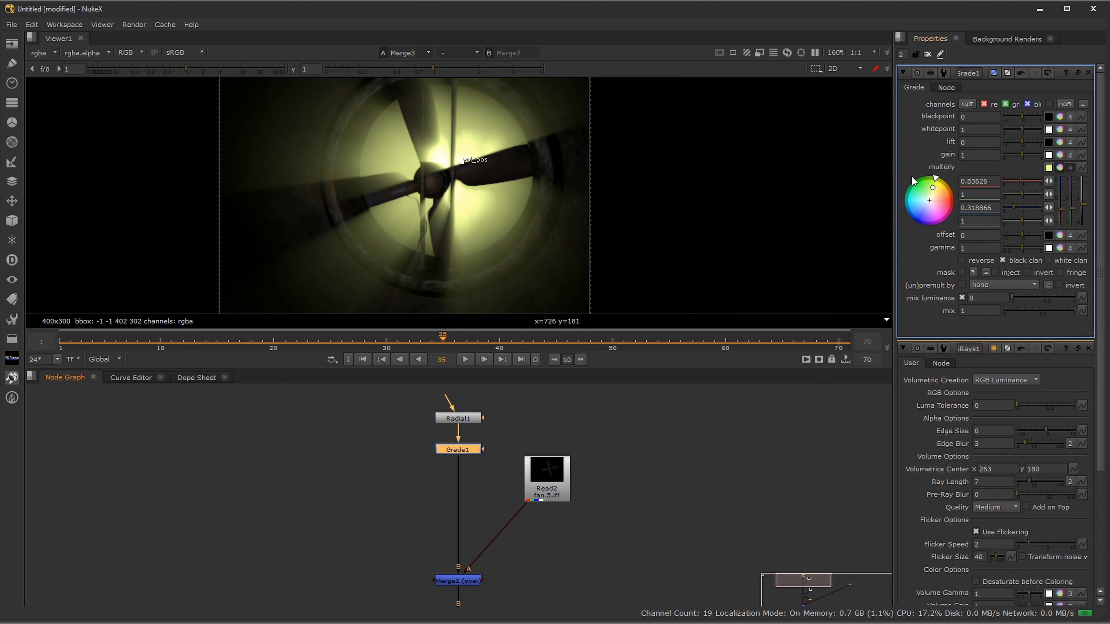
key(g)
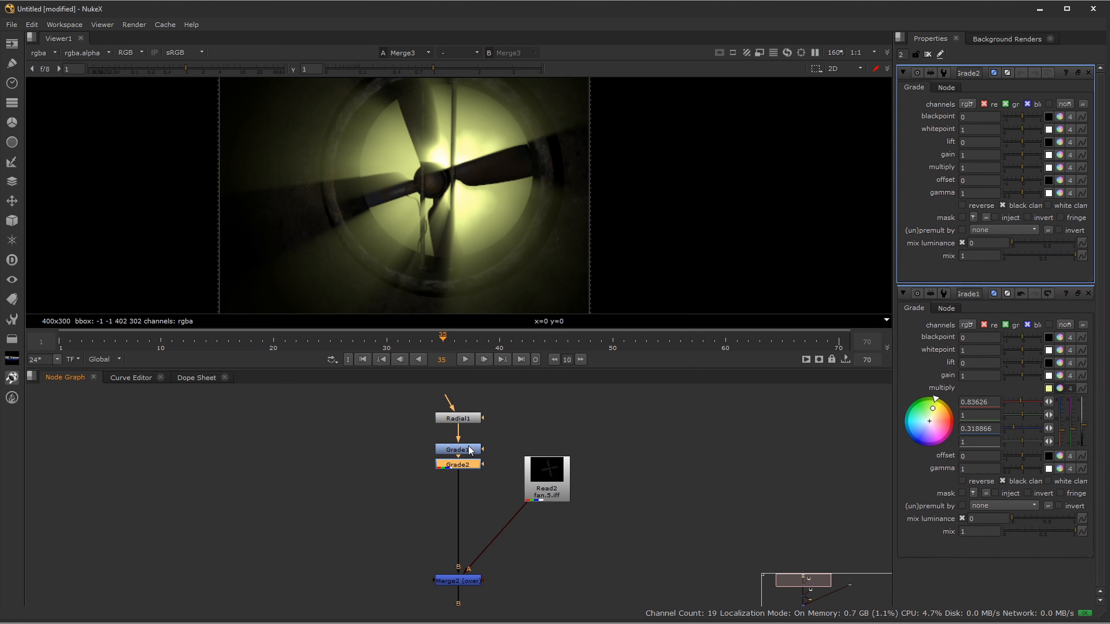
Step: Label the first Grade under the Radial "overall color"
click(941, 88)
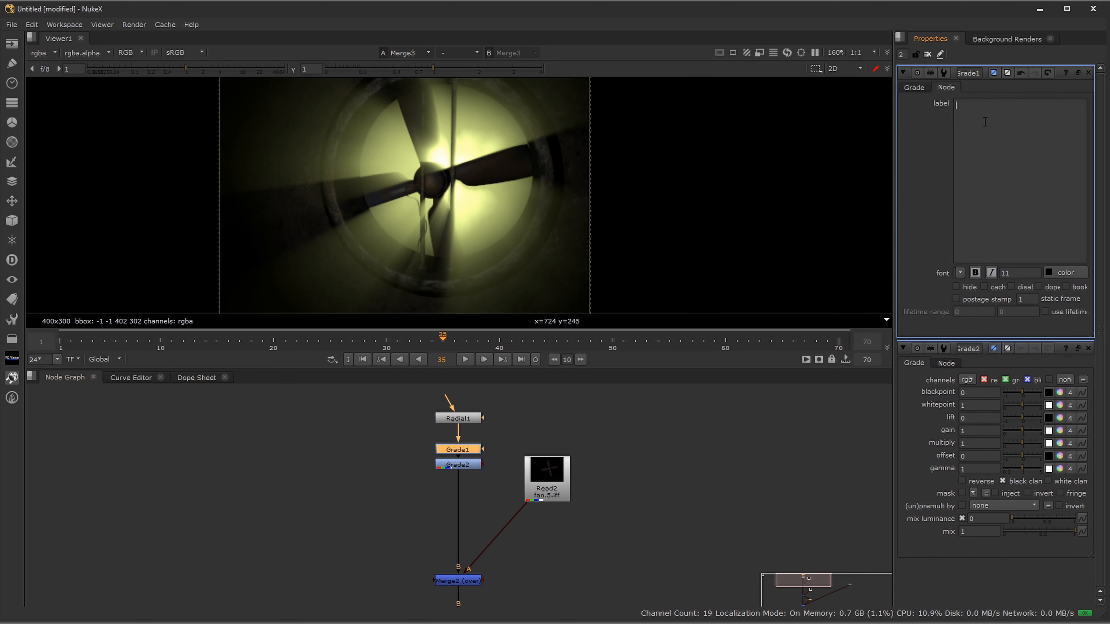
click(985, 122)
text(ove)
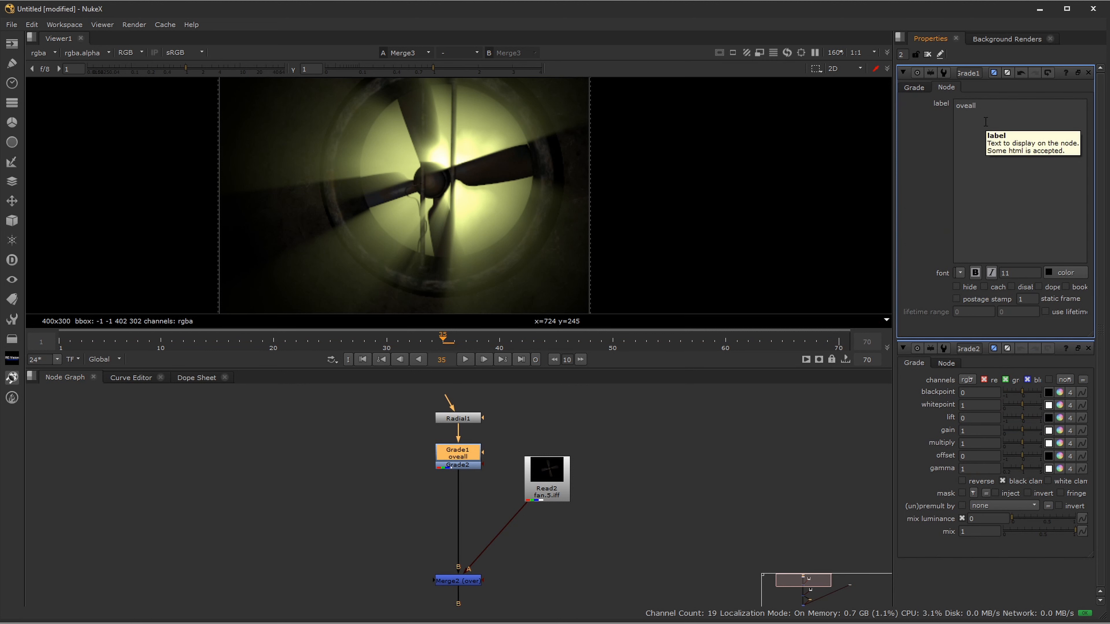
text(rall color)
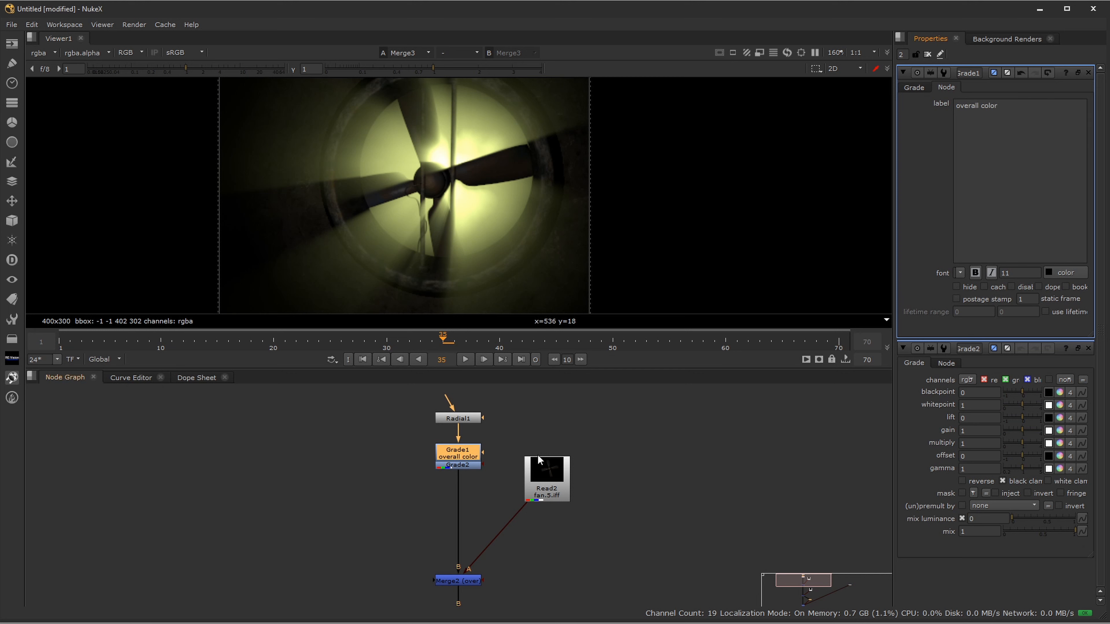
Step: Space the second Grade slightly below the first, label it "intensity", and set its multiply to 1.4
drag(465, 465, 464, 473)
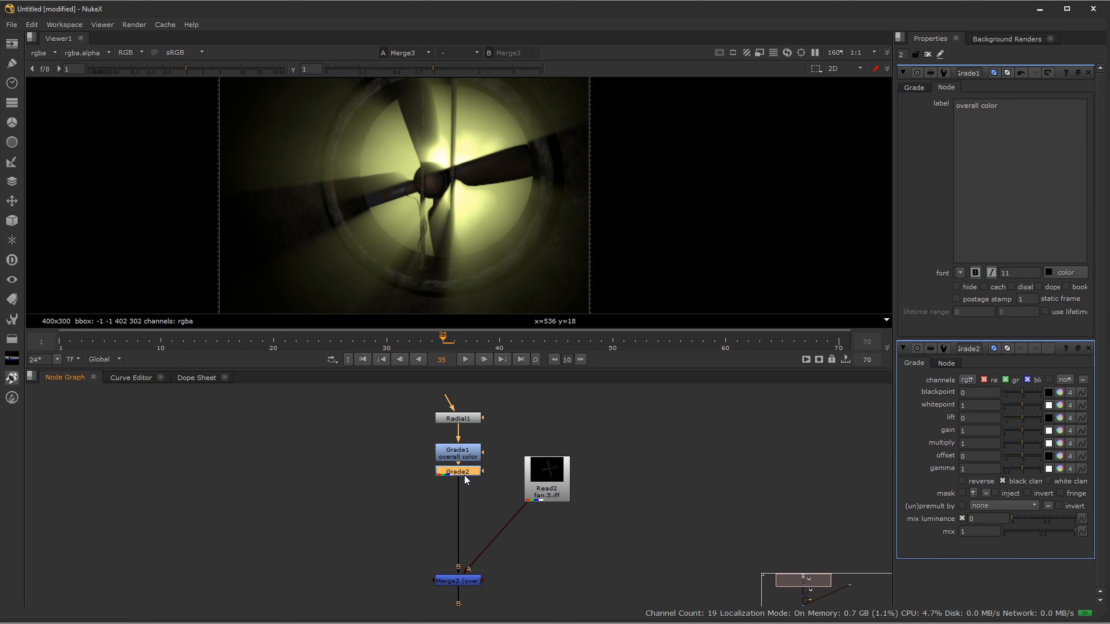
double_click(465, 473)
click(946, 87)
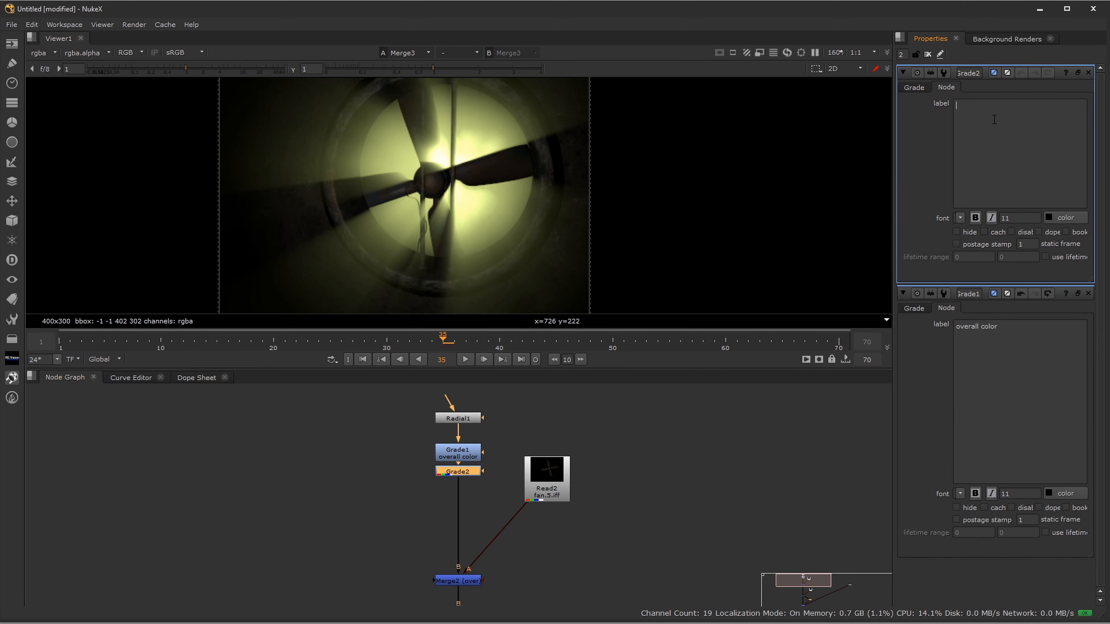
text(intensity)
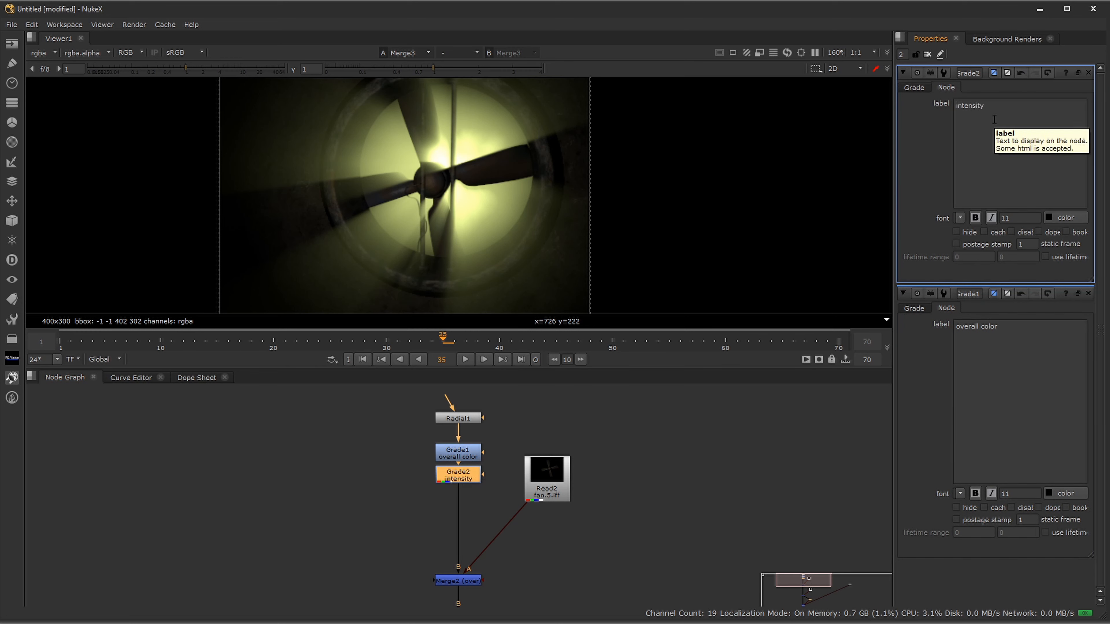
click(917, 88)
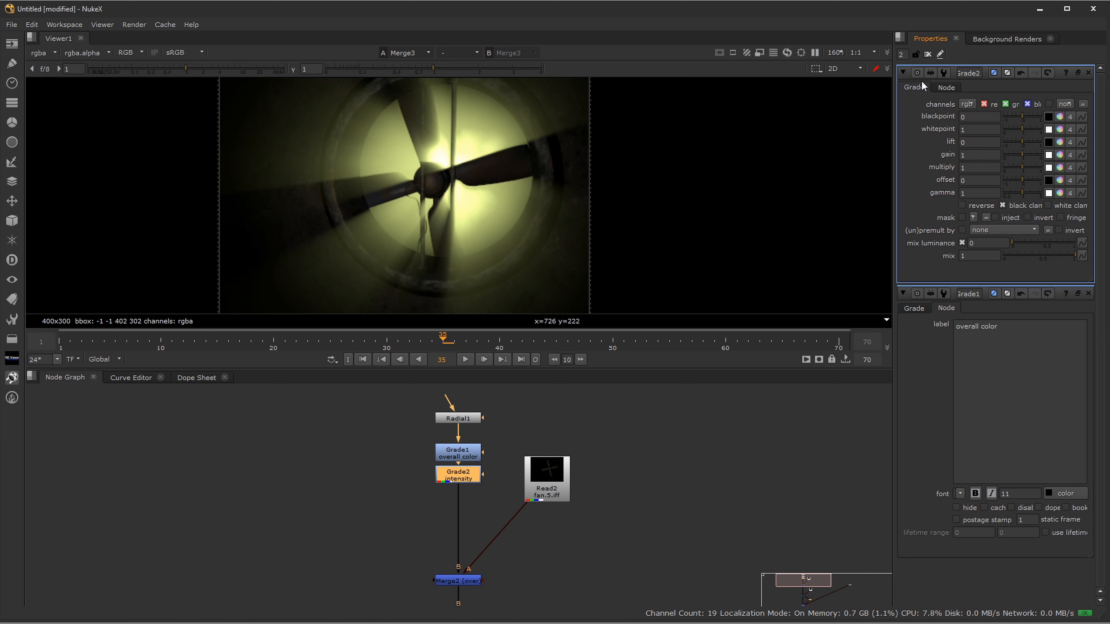
drag(1023, 168, 1027, 170)
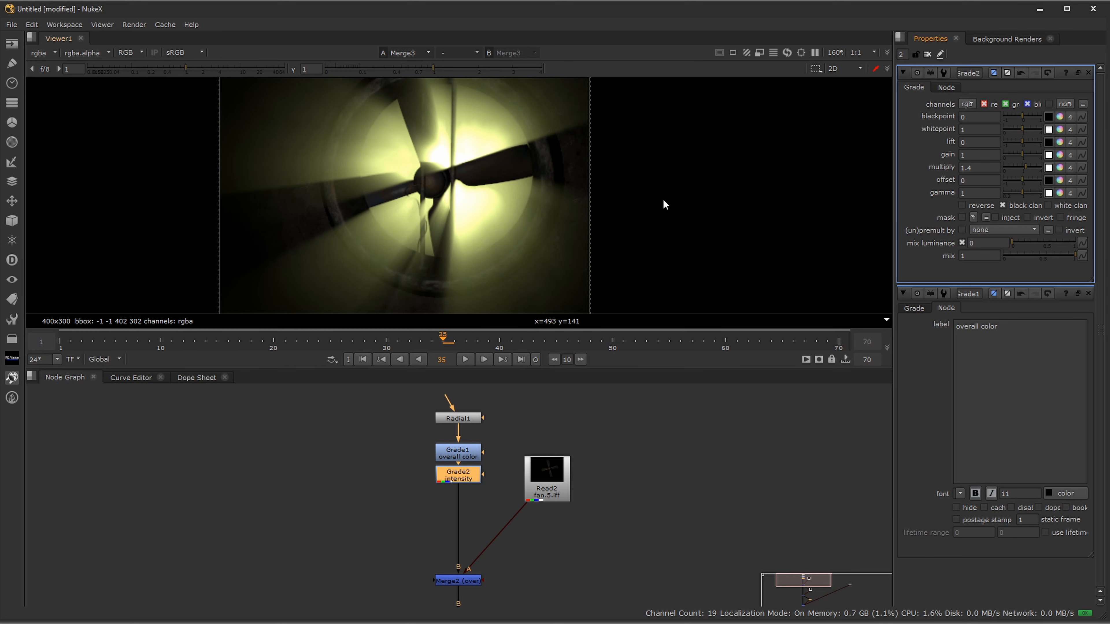
Step: Play the fan animation and scrub through the early frames to check the brighter light and rays
scroll(663, 206, down, 1)
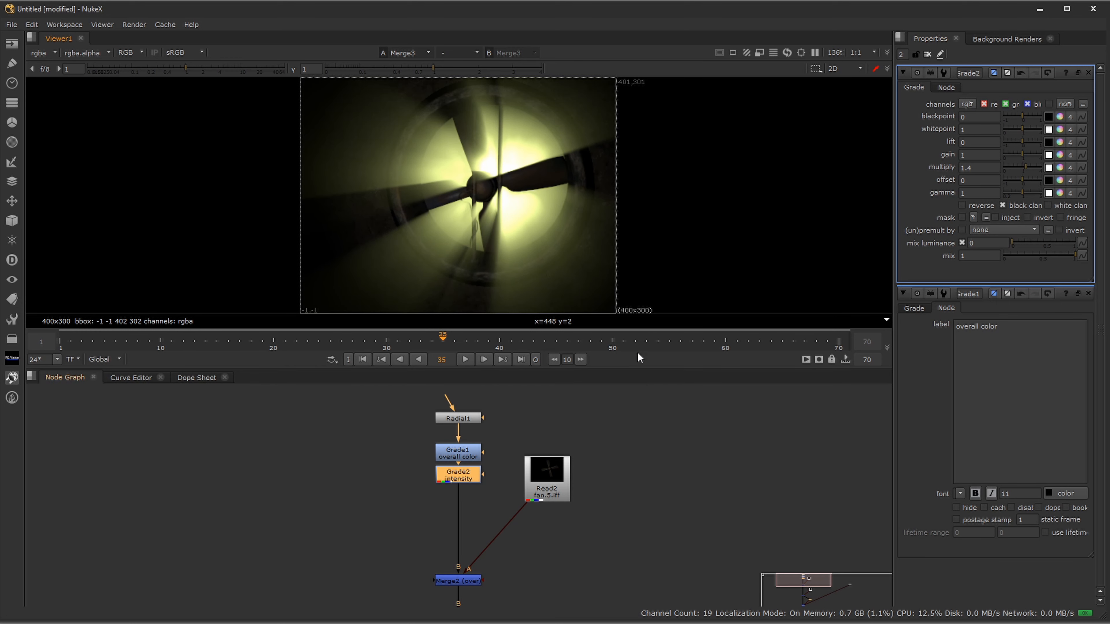
click(465, 360)
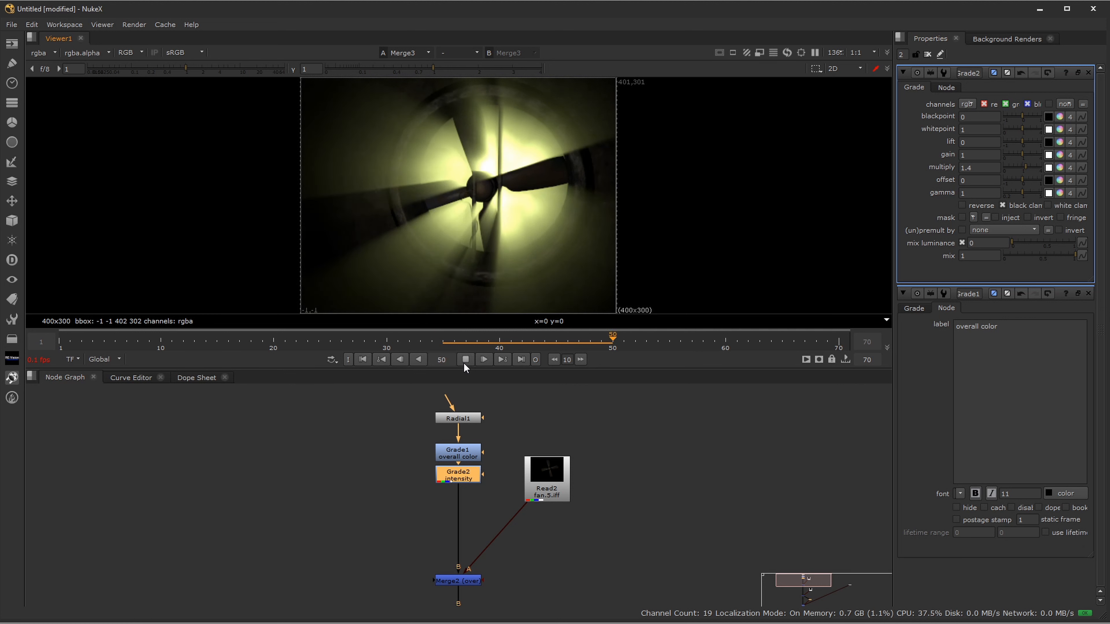
click(465, 359)
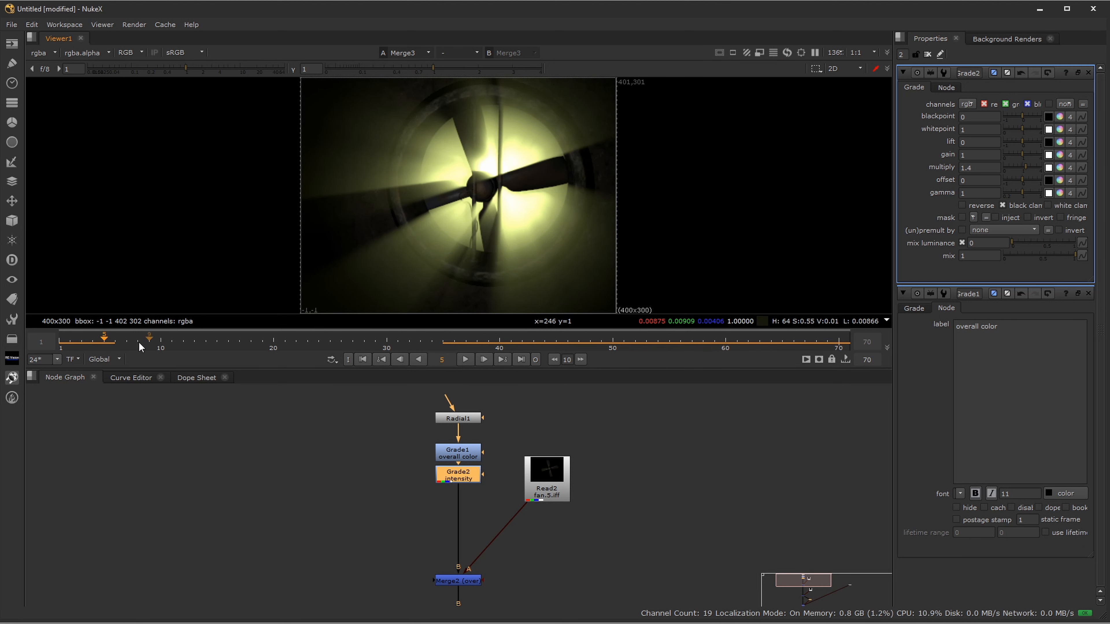
drag(105, 344, 195, 348)
drag(183, 349, 212, 356)
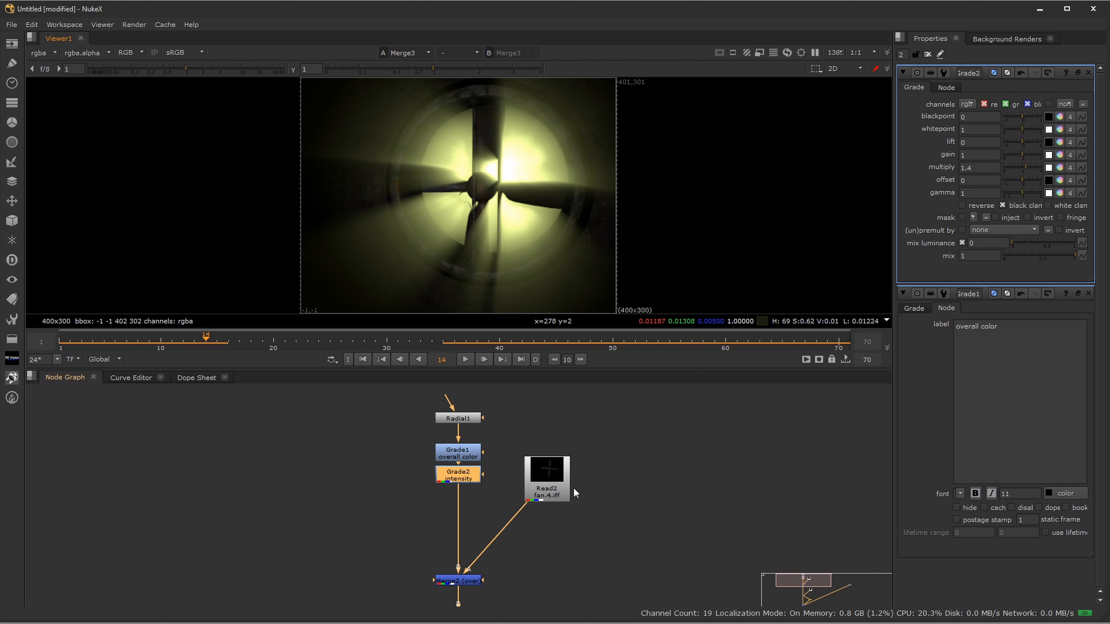
Step: Reposition the fan Read node slightly lower and farther from the main node column
drag(547, 487, 548, 500)
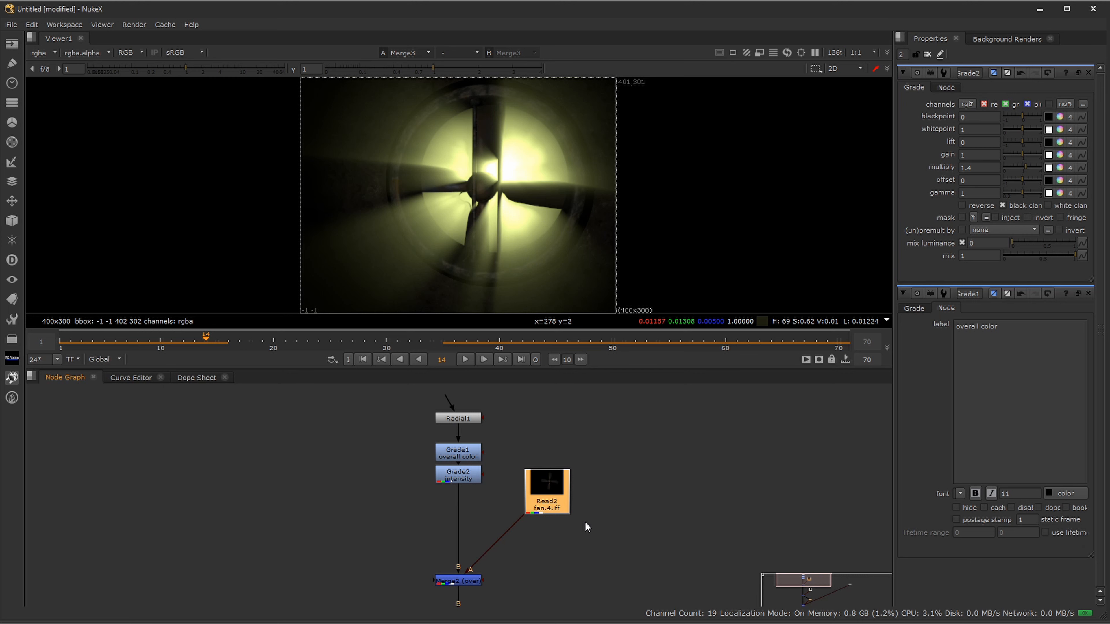
middle_drag(587, 527, 570, 442)
click(652, 485)
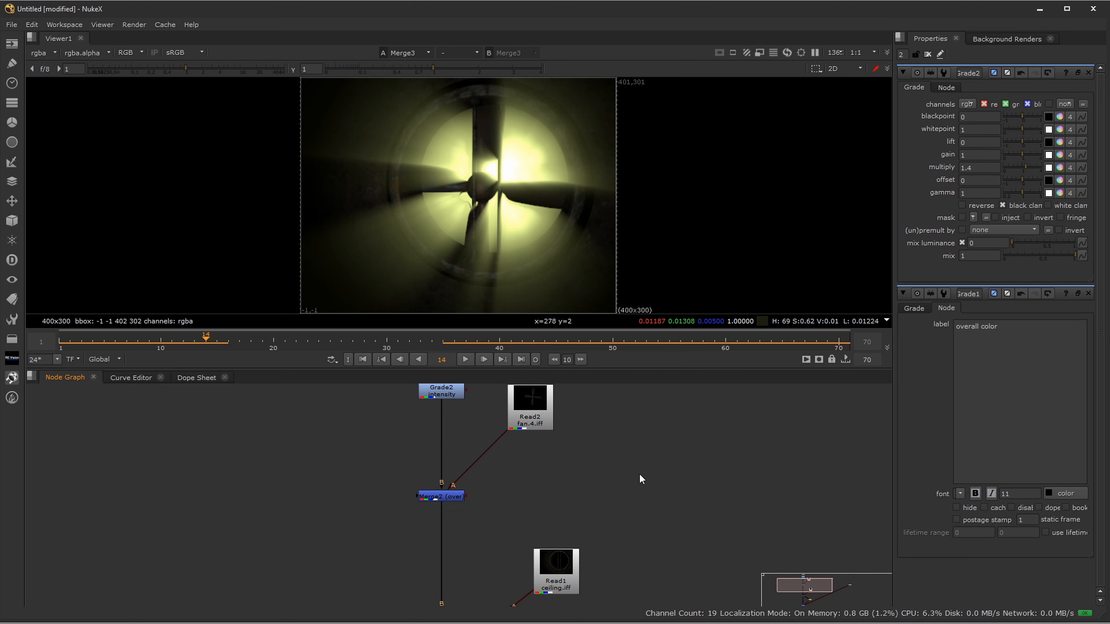
drag(541, 418, 563, 416)
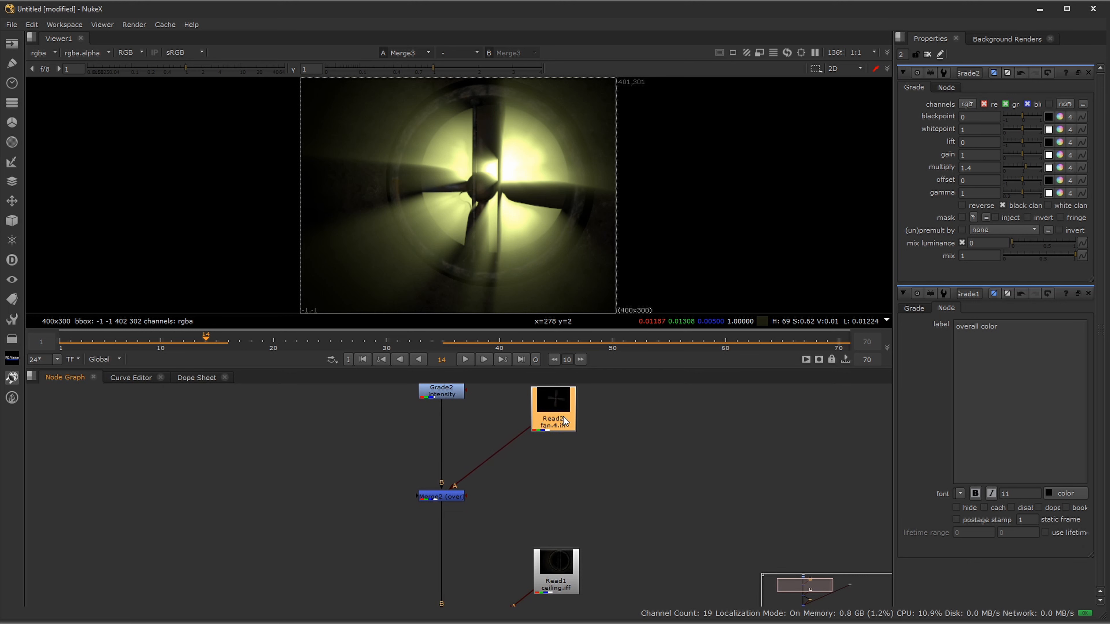
click(675, 466)
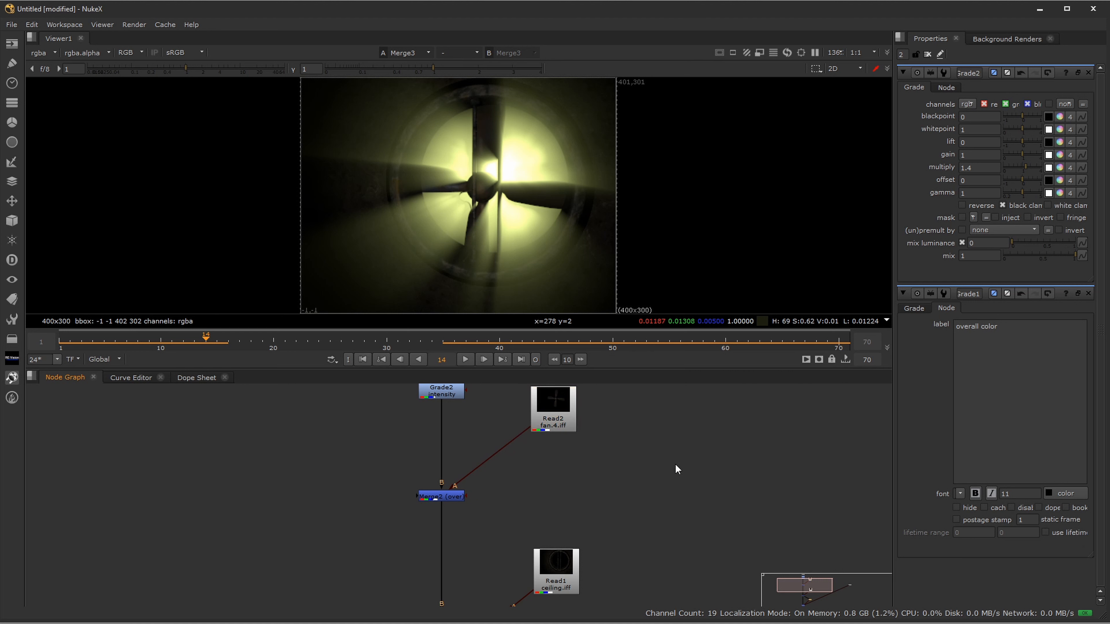
Step: Add a LightWrap node and place it in the empty area beside the fan and ceiling Read nodes
key(Tab)
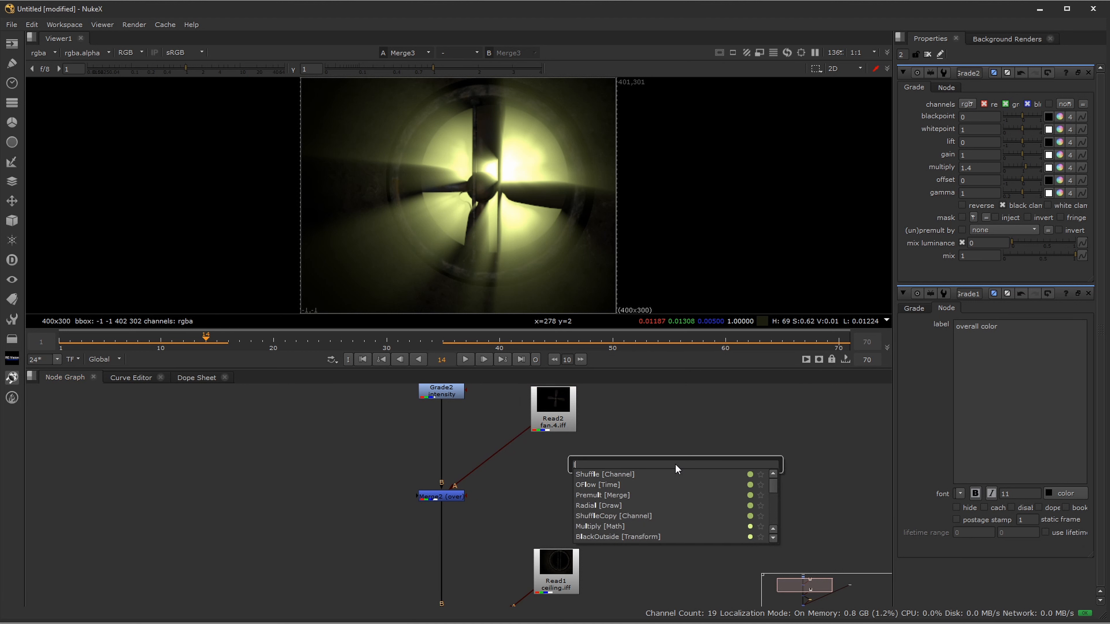
text(lig)
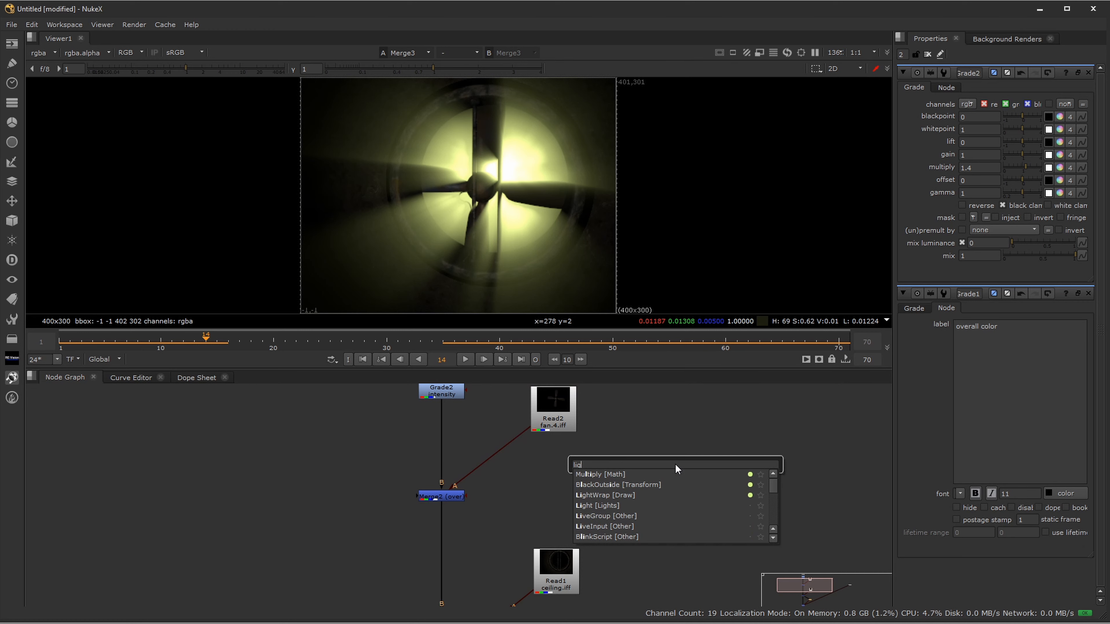
text(ht)
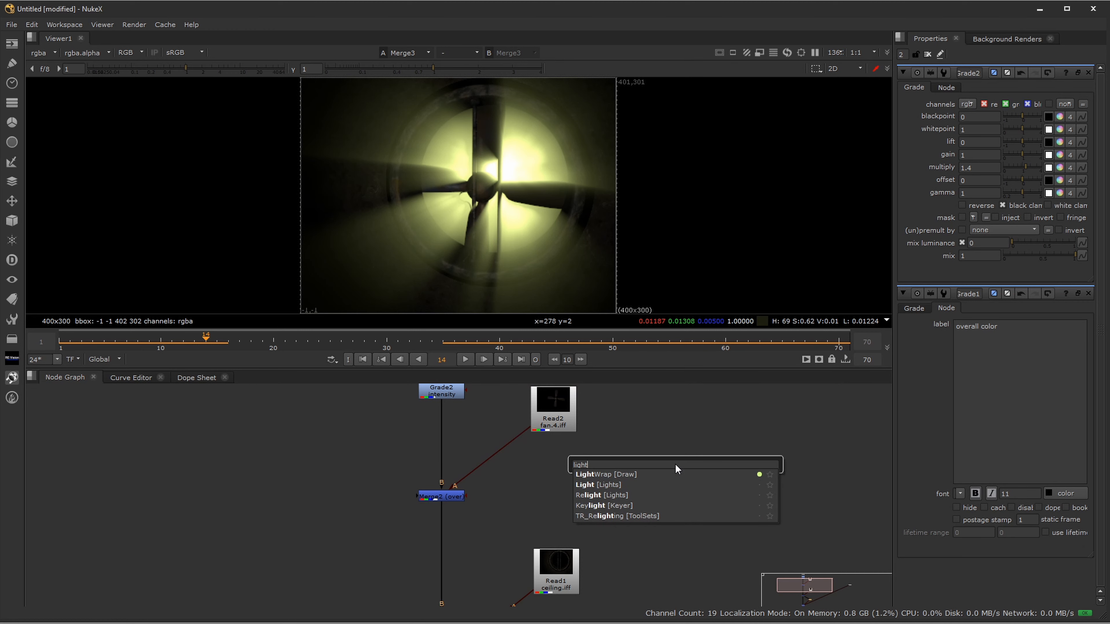
key(Return)
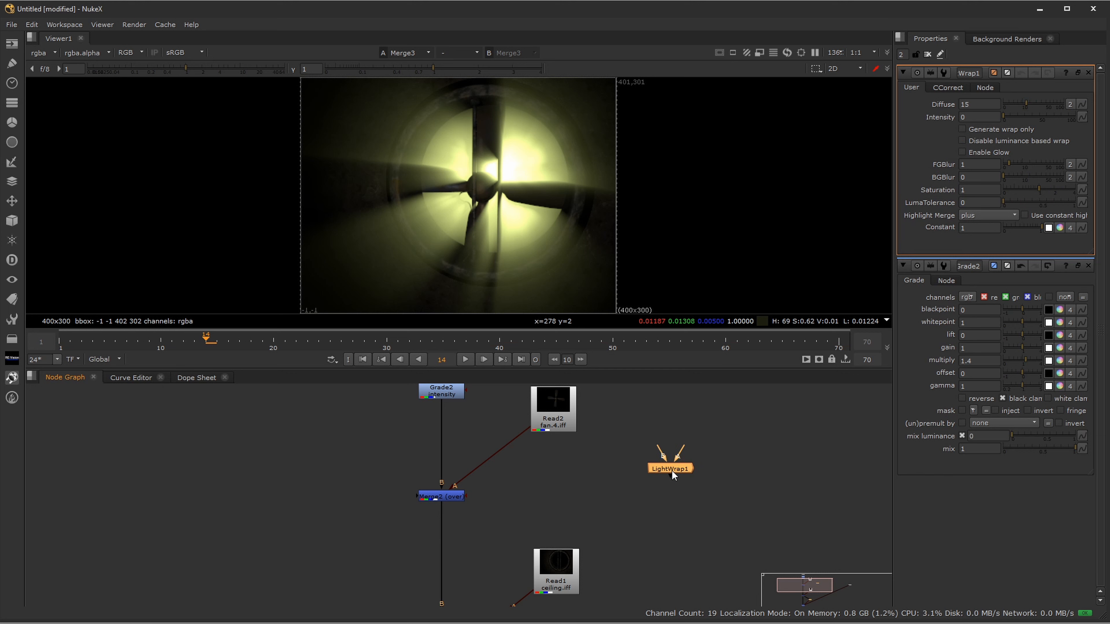
middle_drag(586, 496, 577, 531)
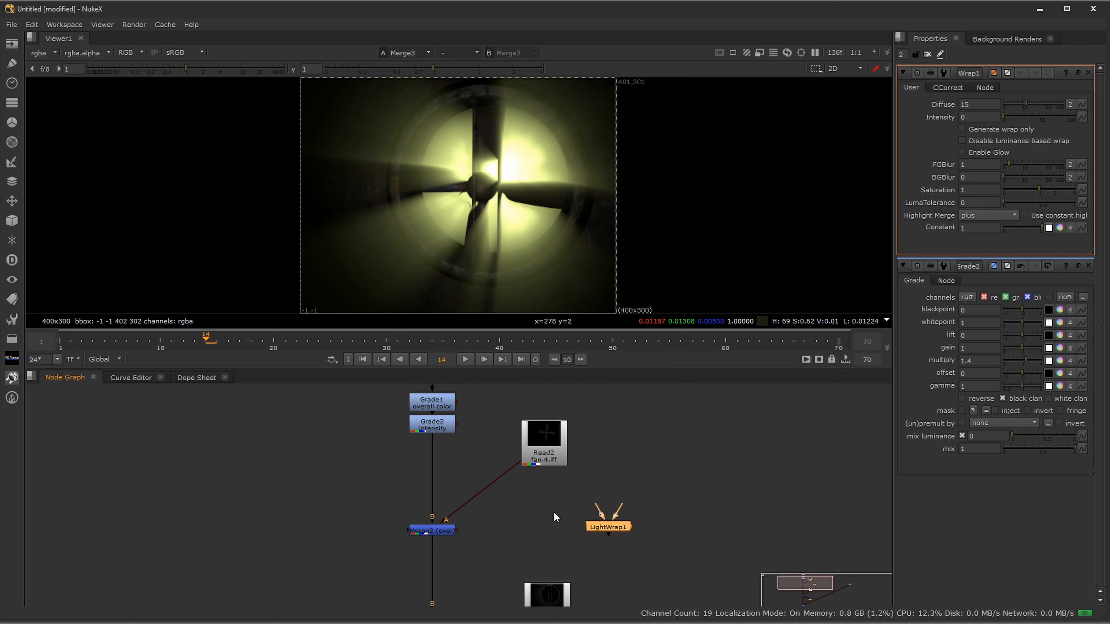
drag(620, 512, 640, 527)
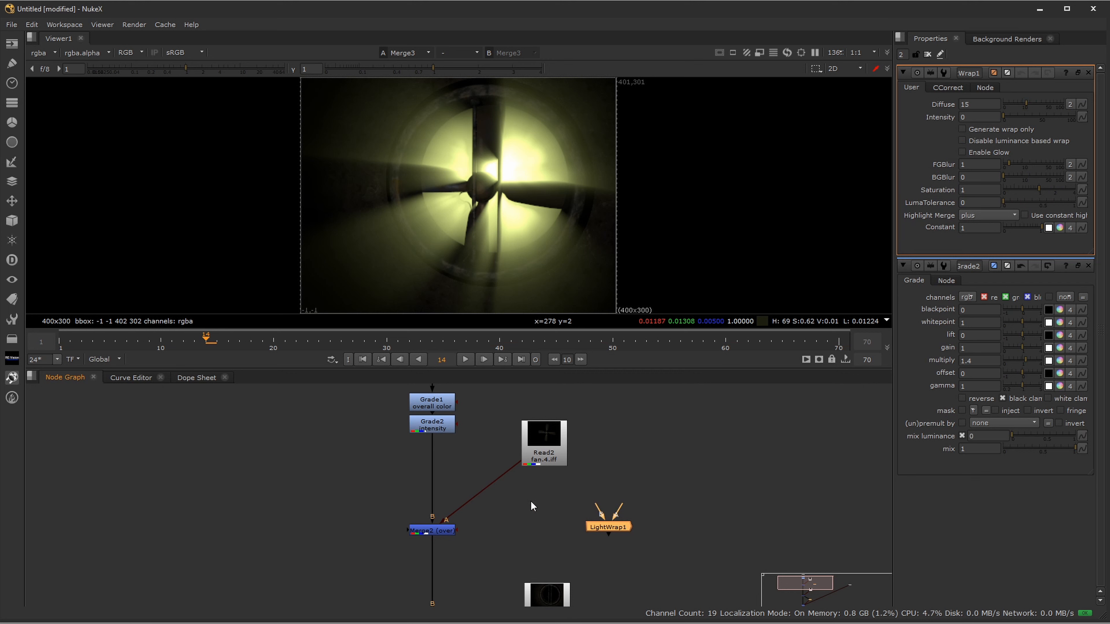
middle_drag(609, 526, 644, 477)
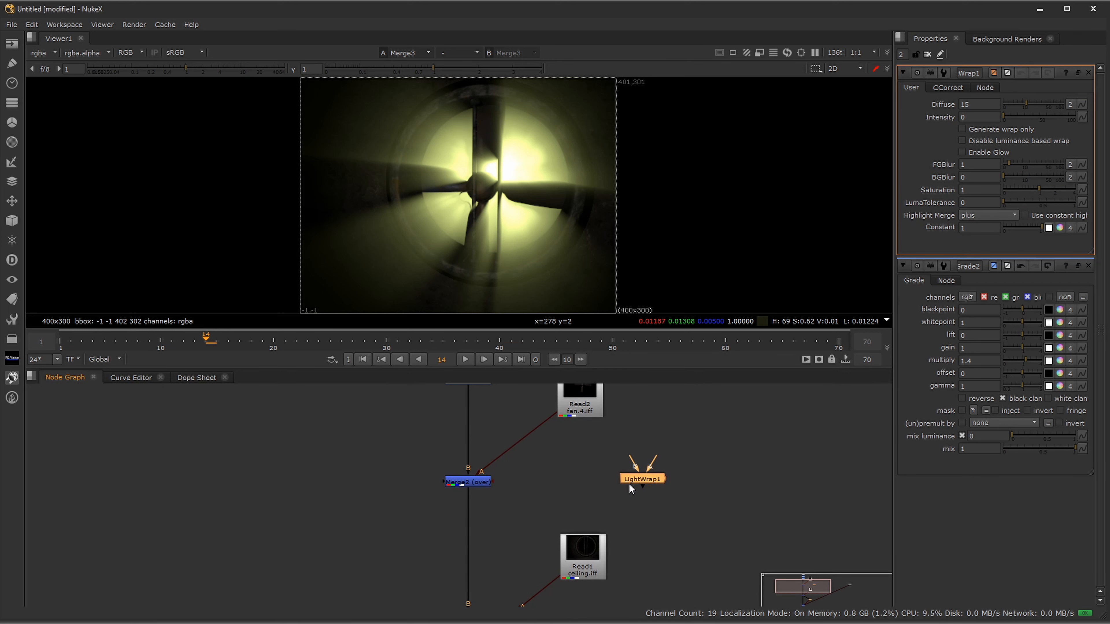
drag(580, 512, 687, 497)
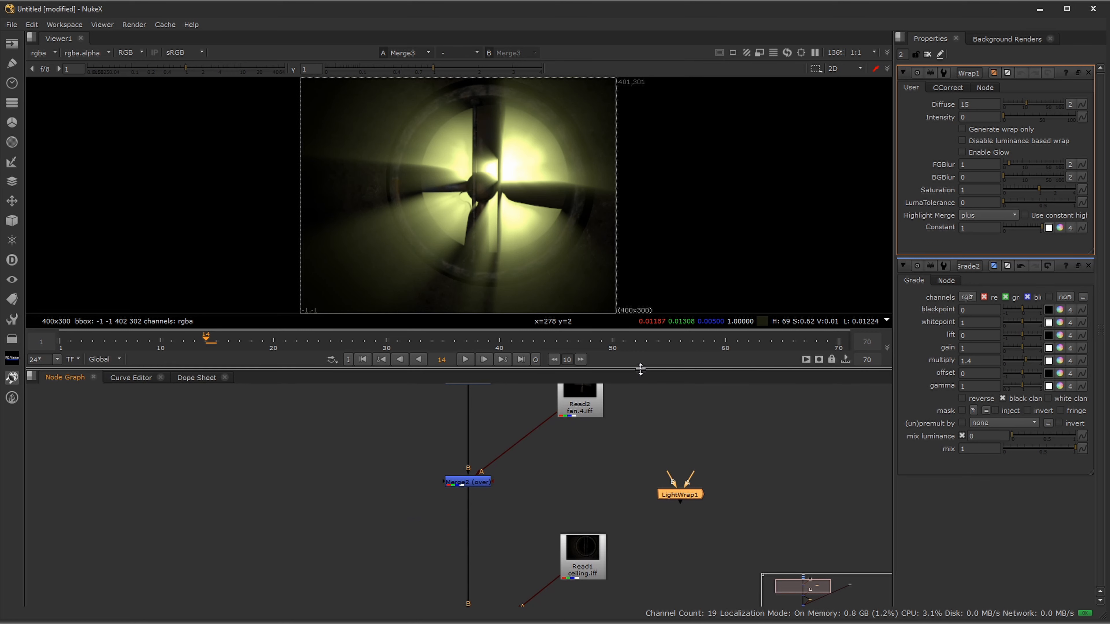
Step: Enlarge the node graph area and view the output of the ceiling Merge
drag(638, 369, 634, 290)
middle_drag(617, 400, 624, 451)
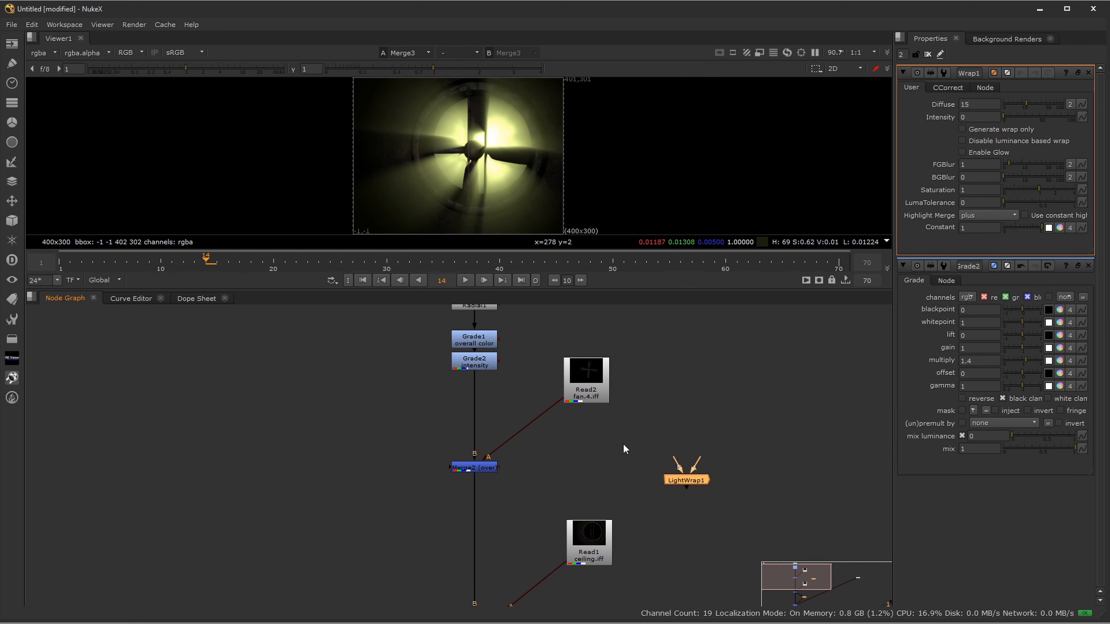
middle_drag(513, 436, 523, 343)
click(492, 536)
key(1)
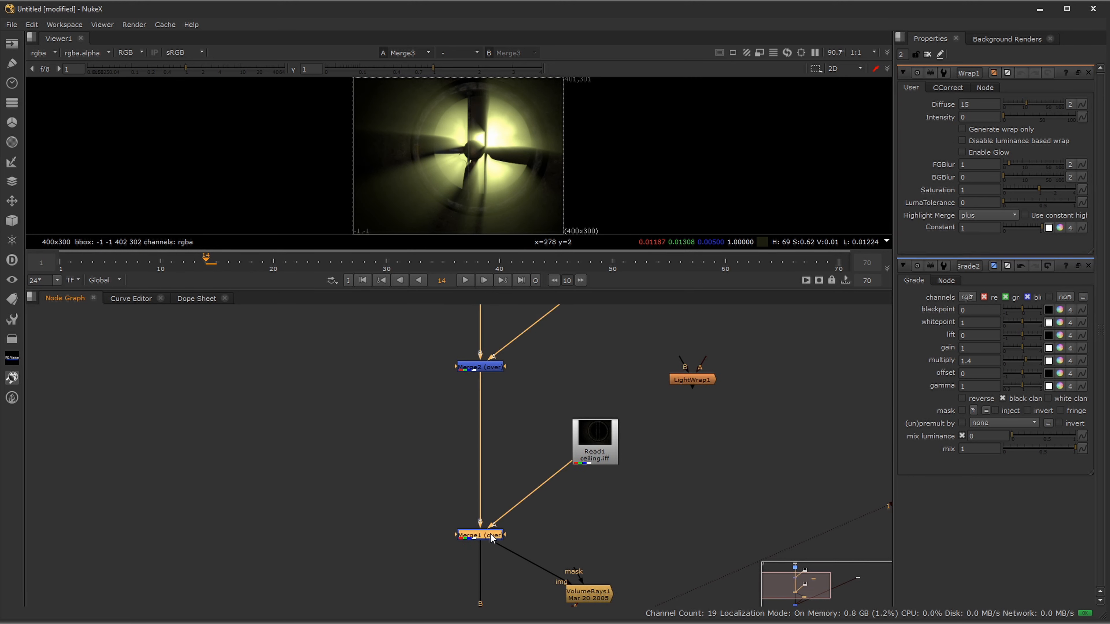
Step: Move LightWrap next to the ceiling Merge, on the side opposite VolumeRays, and connect its A input to that Merge
drag(693, 378, 379, 569)
middle_drag(391, 544, 403, 520)
drag(402, 511, 492, 511)
click(492, 511)
middle_drag(491, 511, 476, 545)
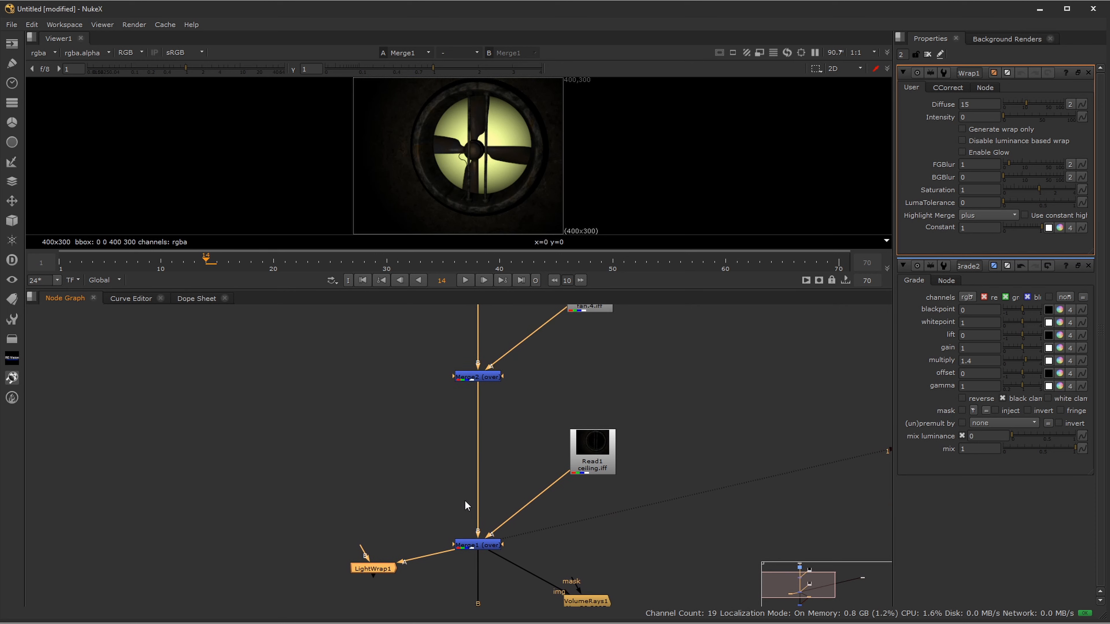
Step: Connect LightWrap's B input to the graded Radial light above the fan Merge, and view the LightWrap output
drag(360, 549, 472, 394)
middle_drag(428, 516, 438, 388)
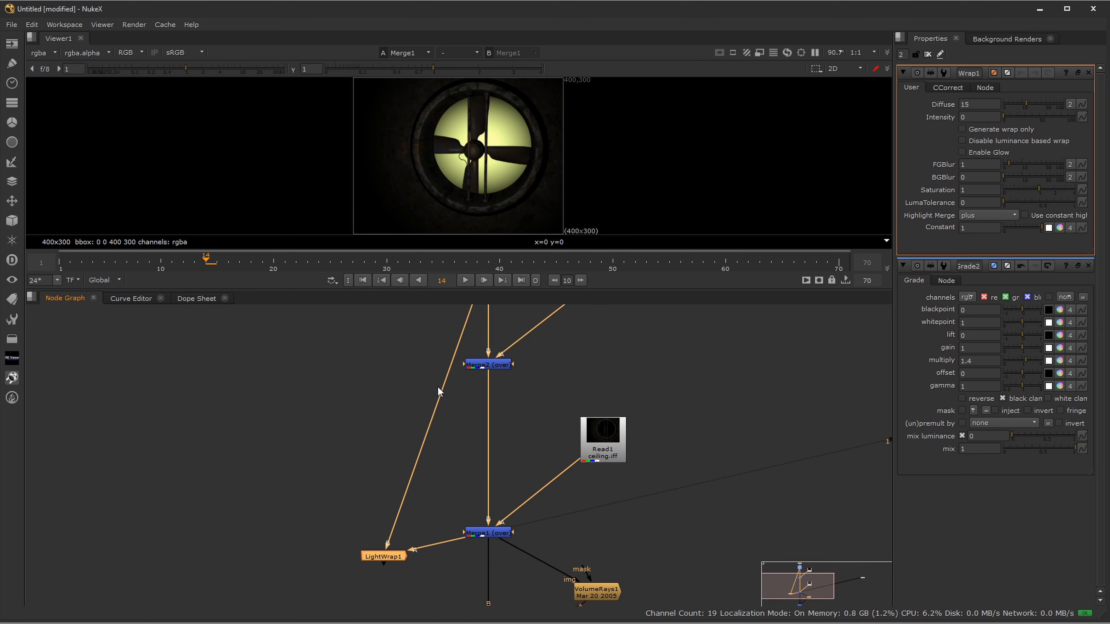
key(1)
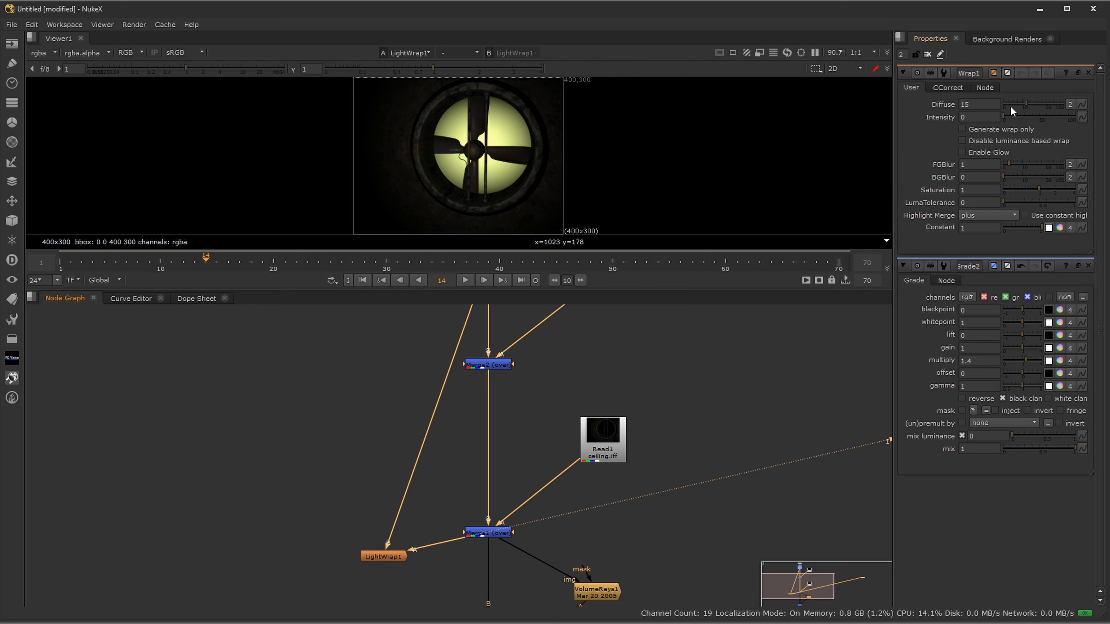
Step: Set LightWrap's Intensity to 4 and Diffuse to 11, and examine the wrap around the fan blades up close
mouse_move(1004, 114)
mouse_down()
mouse_move(1027, 118)
mouse_move(994, 125)
mouse_move(1002, 131)
mouse_move(1031, 104)
mouse_move(1068, 114)
mouse_move(1012, 124)
mouse_move(1024, 125)
mouse_up()
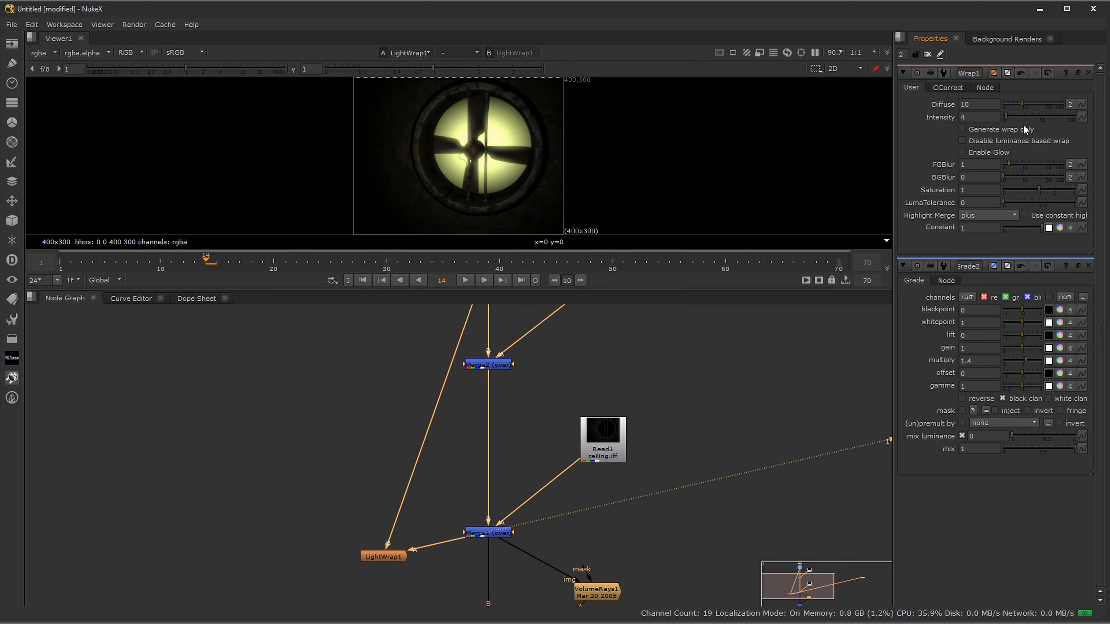
scroll(520, 166, up, 5)
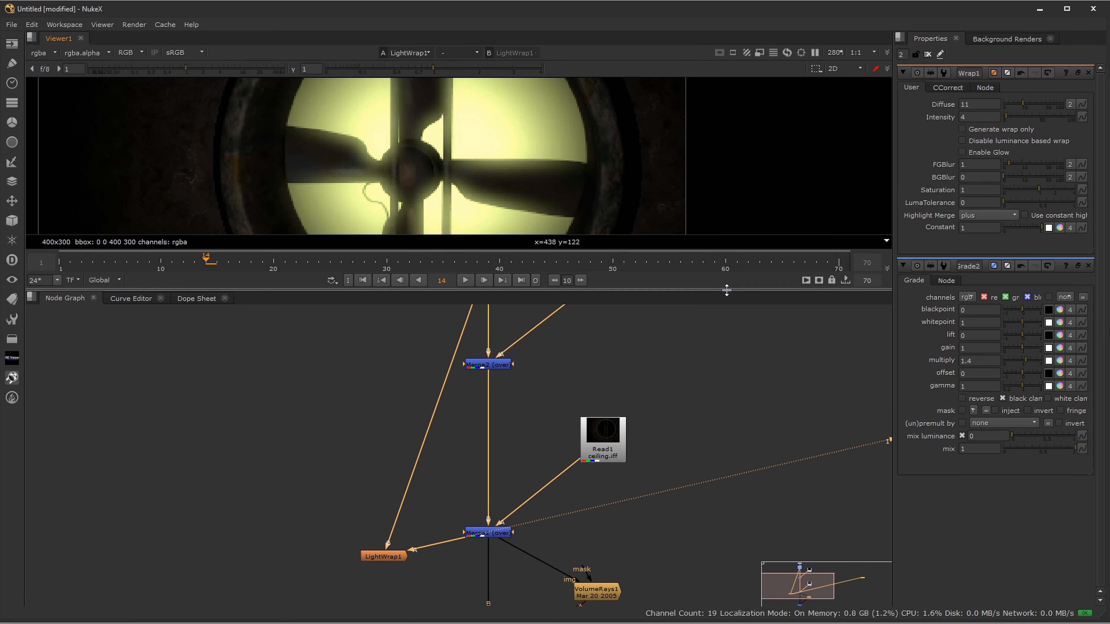
drag(726, 289, 720, 353)
middle_drag(685, 260, 700, 200)
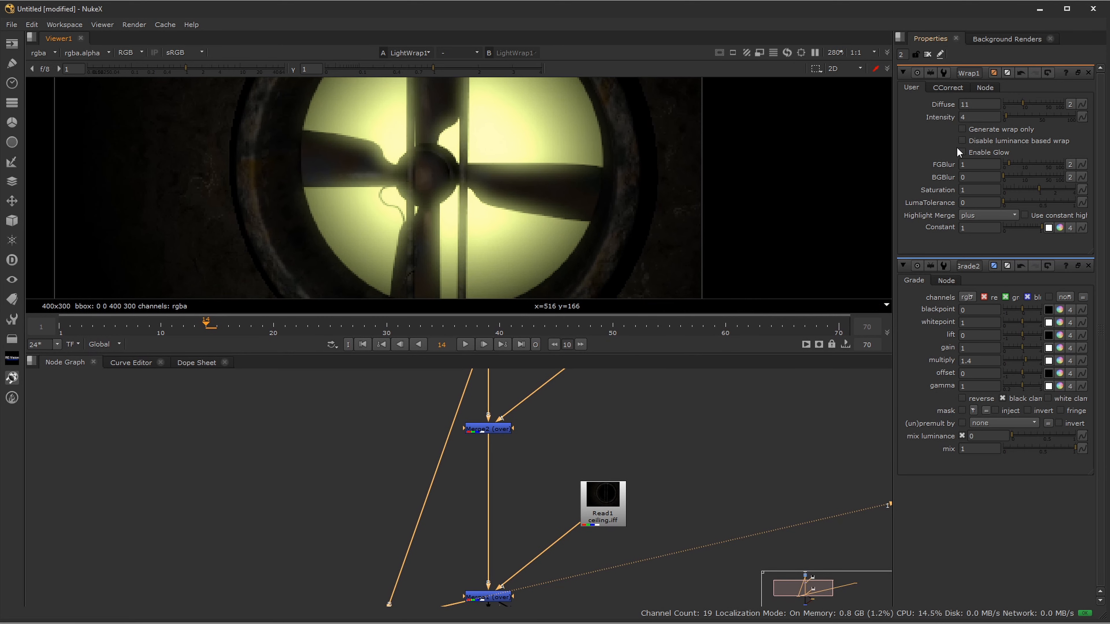
Step: Set LightWrap's Diffuse to 6 and Intensity to 10
mouse_move(1006, 115)
mouse_down()
mouse_move(1031, 118)
mouse_move(974, 127)
mouse_move(1013, 133)
mouse_move(1029, 103)
mouse_move(1040, 105)
mouse_move(1010, 116)
mouse_up()
scroll(509, 430, down, 2)
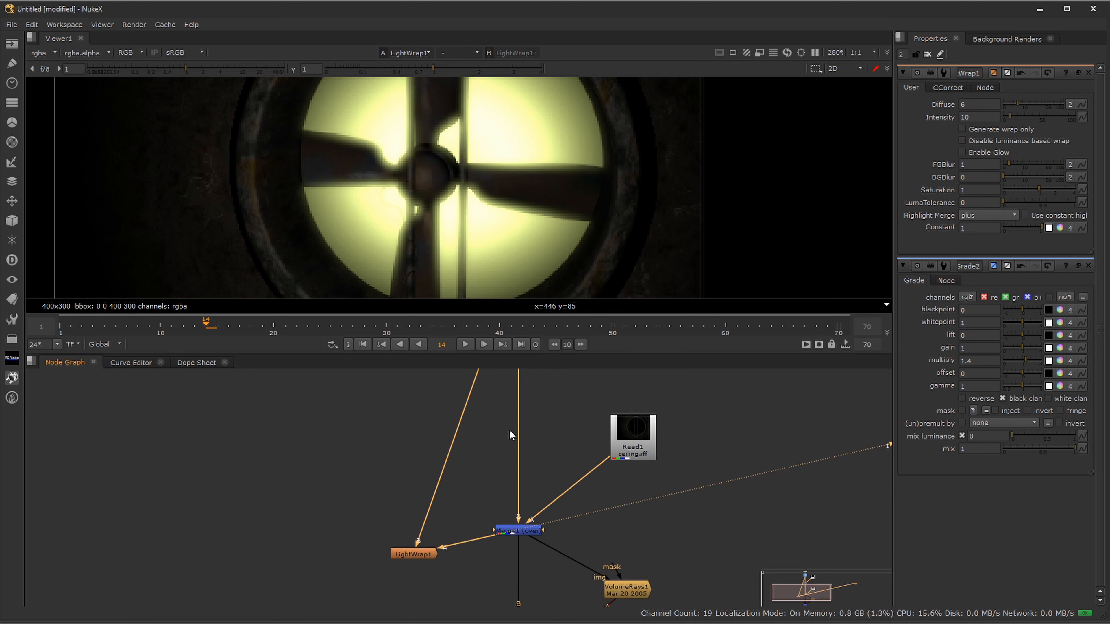
scroll(511, 431, down, 1)
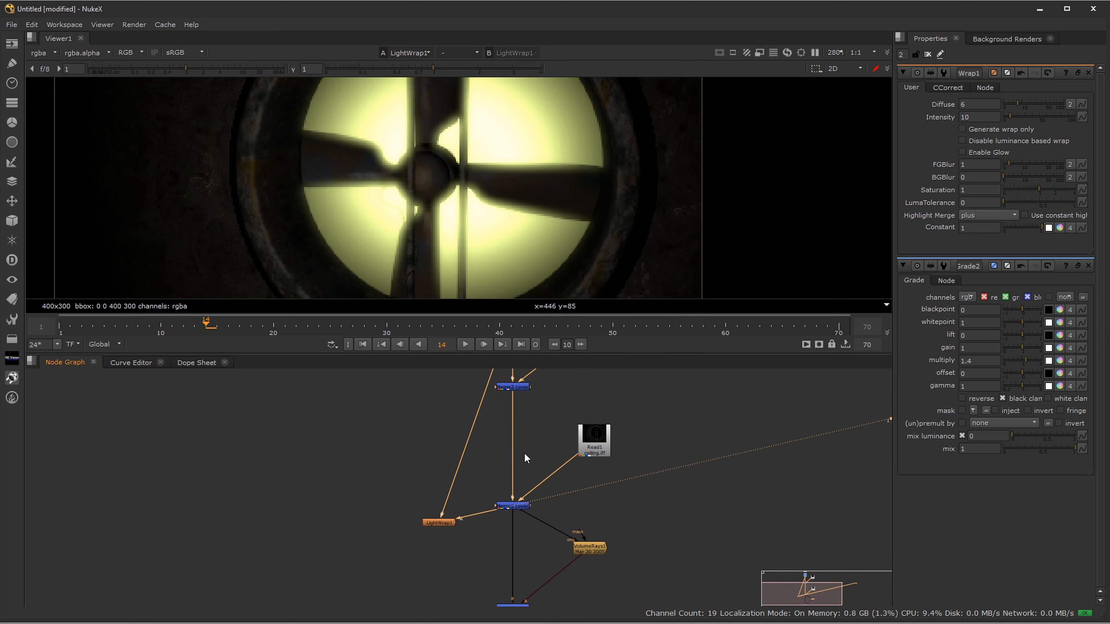
middle_drag(527, 454, 503, 486)
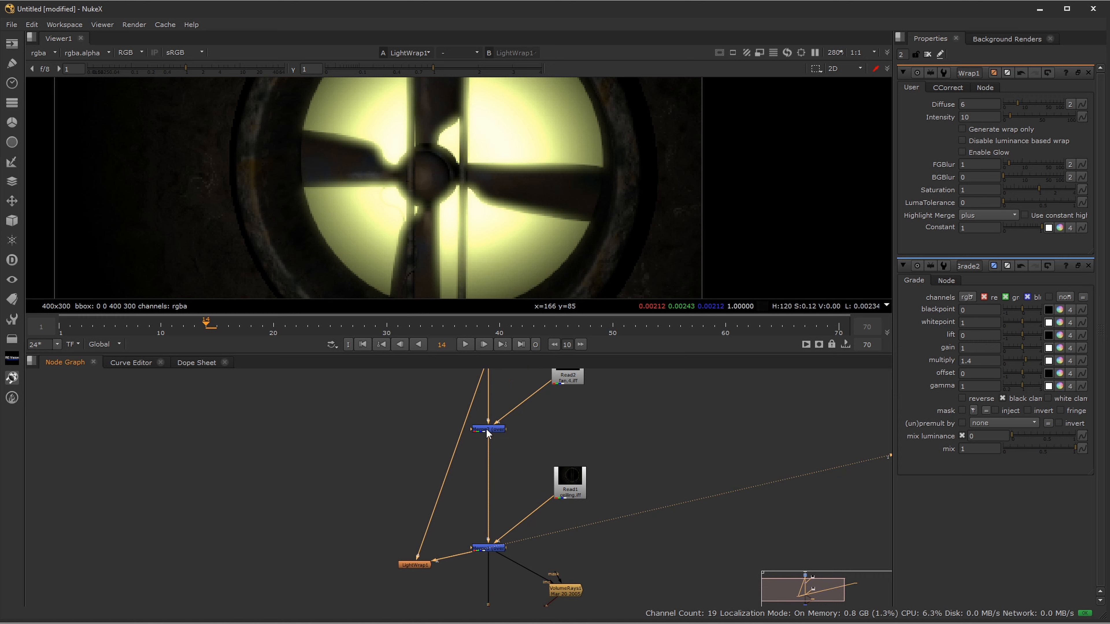
Step: View the graded light, the ceiling Merge and LightWrap in turn to compare the image before and after the wrap
middle_drag(507, 408, 478, 410)
click(483, 477)
key(1)
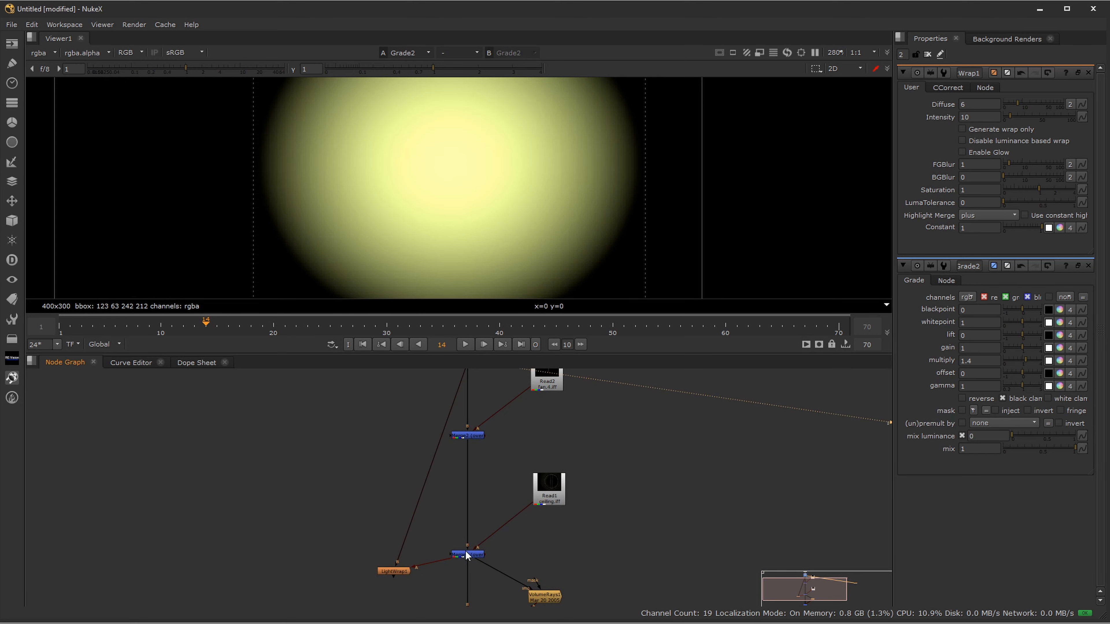
click(467, 555)
key(1)
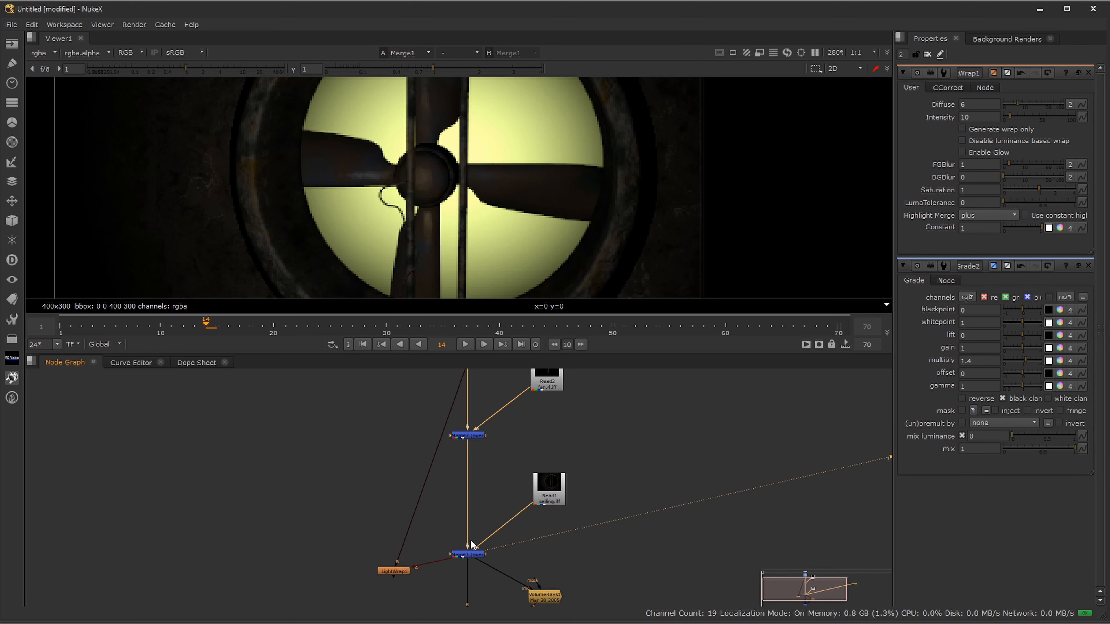
click(401, 572)
key(1)
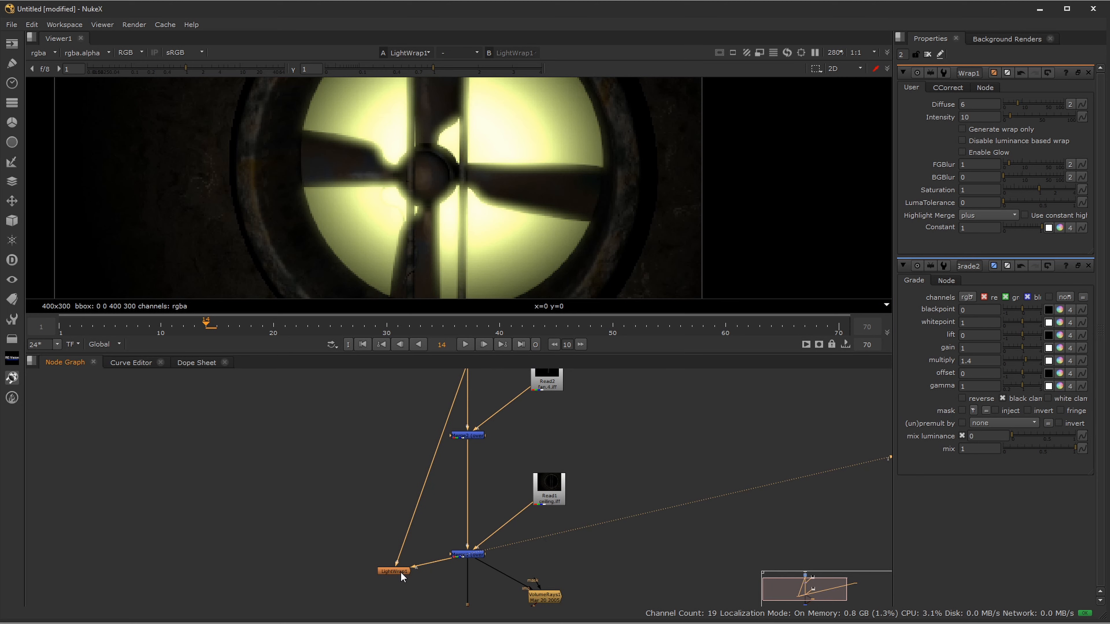
Step: Move the final Merge that combines VolumeRays slightly lower to make room beneath the ceiling Merge
middle_drag(409, 557, 422, 476)
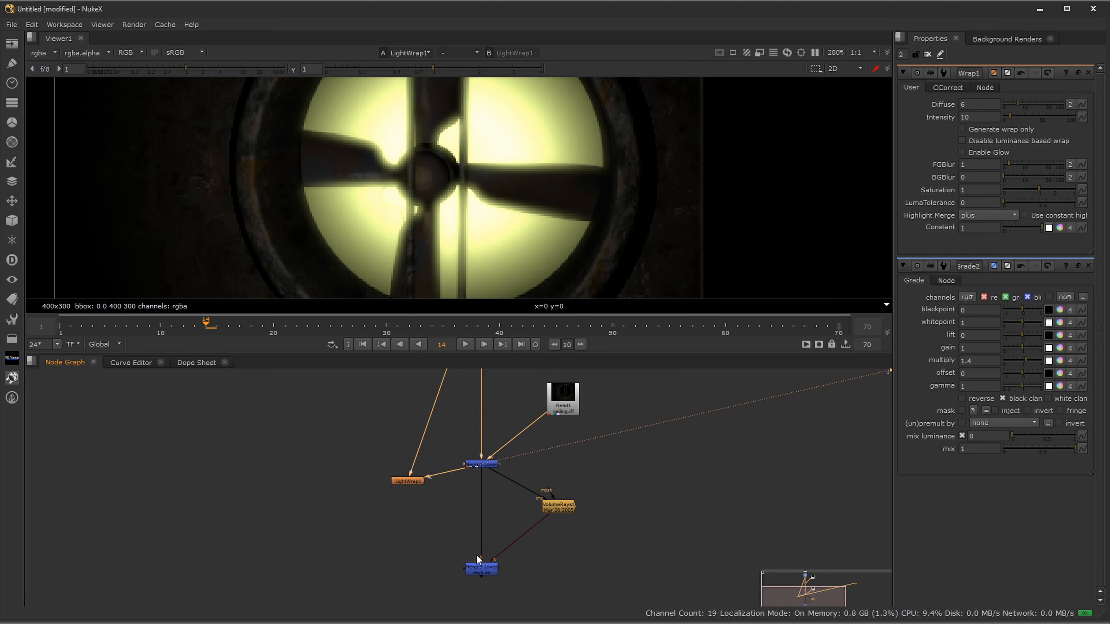
click(479, 569)
drag(479, 568, 479, 579)
click(418, 507)
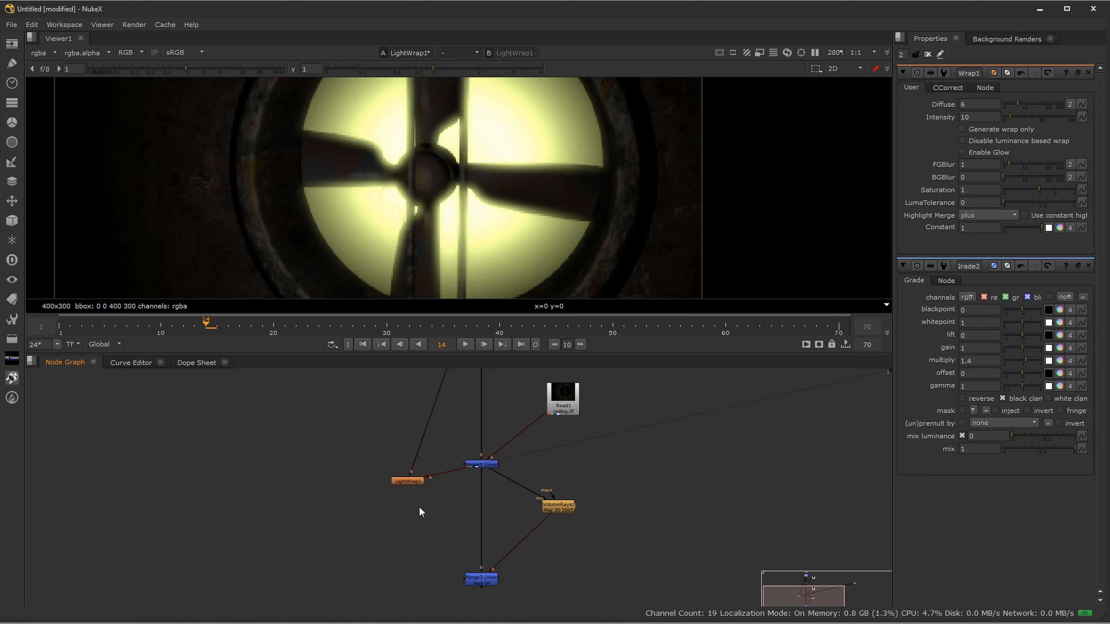
Step: Enable Generate wrap only on LightWrap and examine the isolated wrap around the fan blades
click(414, 486)
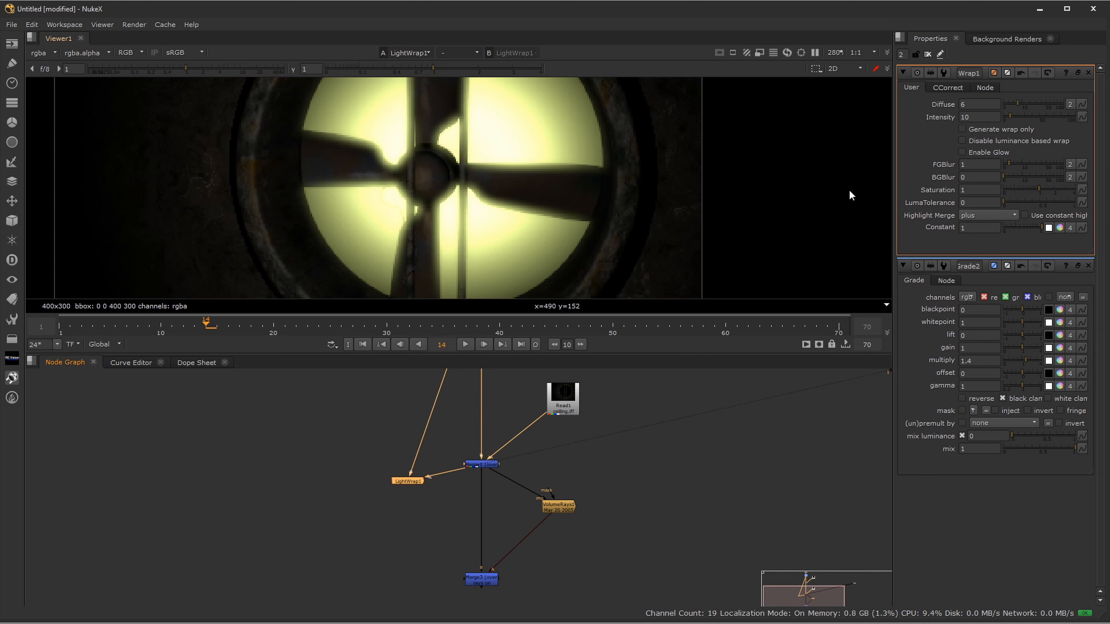
click(963, 129)
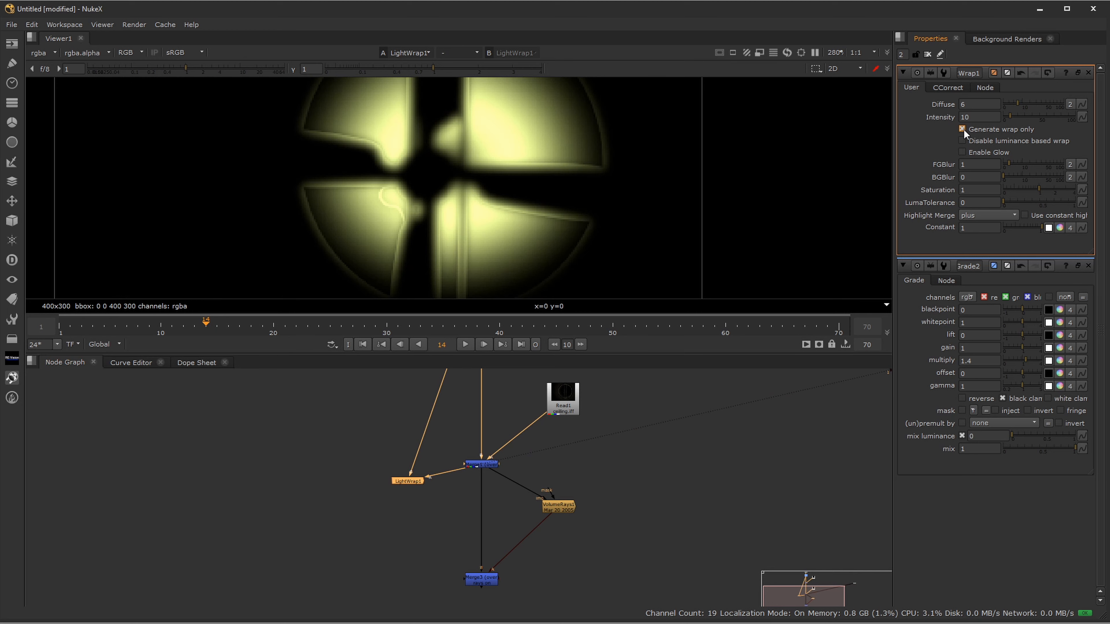
middle_drag(538, 158, 549, 235)
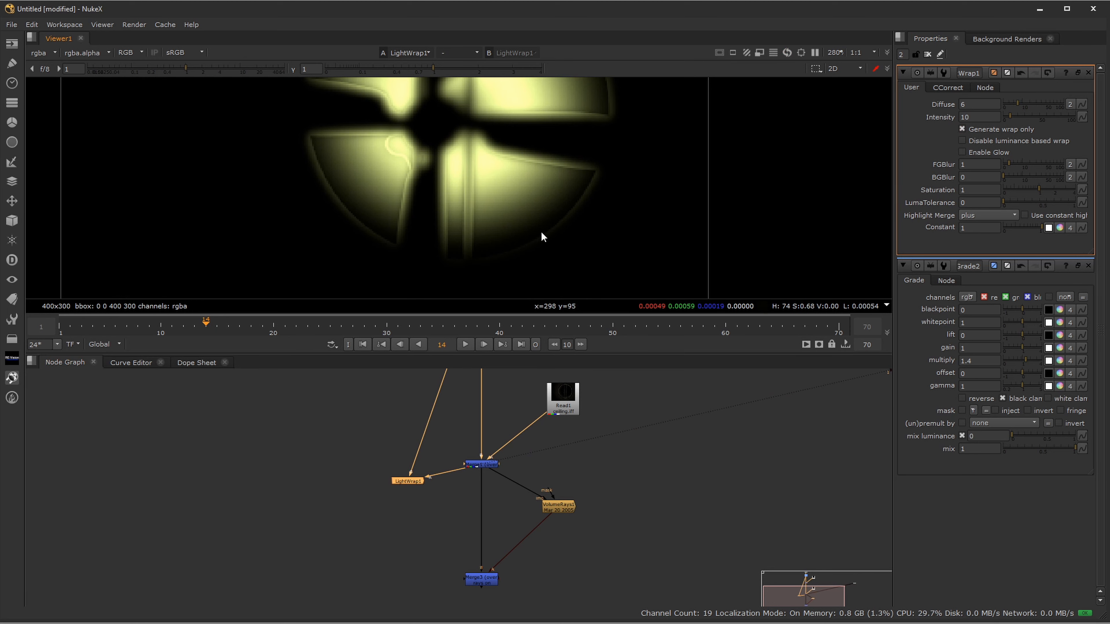
middle_drag(604, 142, 601, 246)
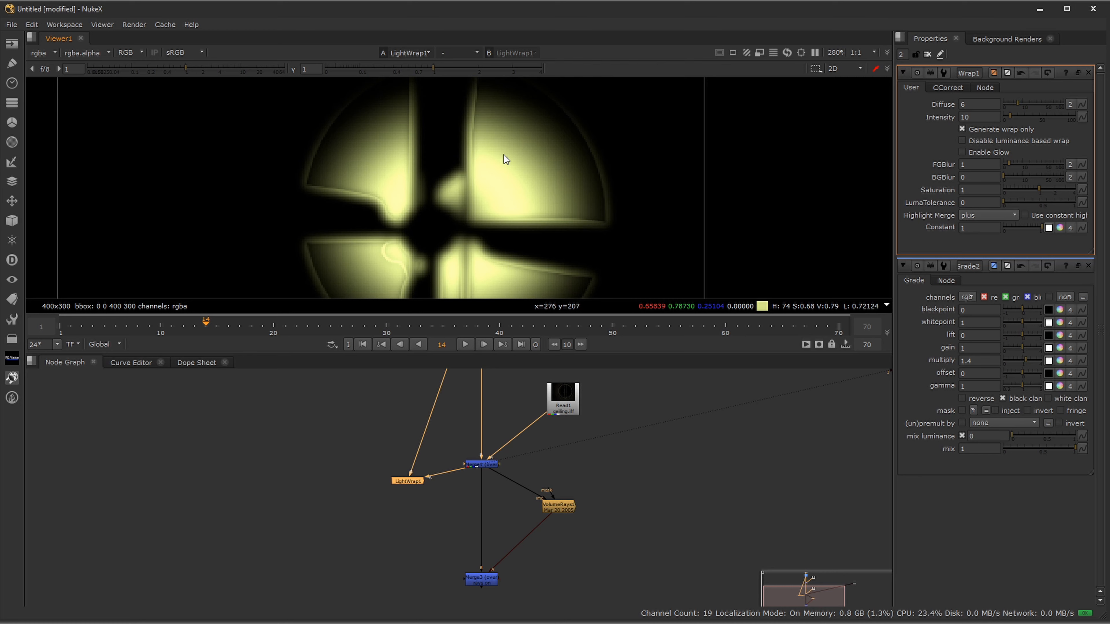
middle_drag(495, 245, 507, 171)
Step: Merge LightWrap over the ceiling composite with a new Merge inserted between the ceiling Merge and the final Merge
middle_drag(461, 500, 428, 475)
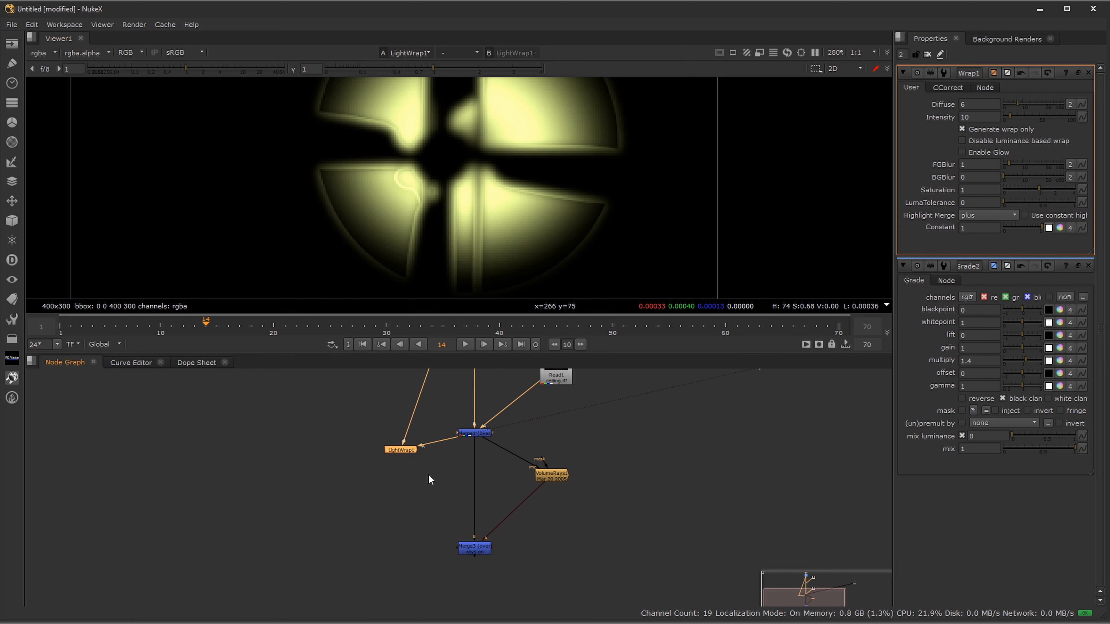
key(m)
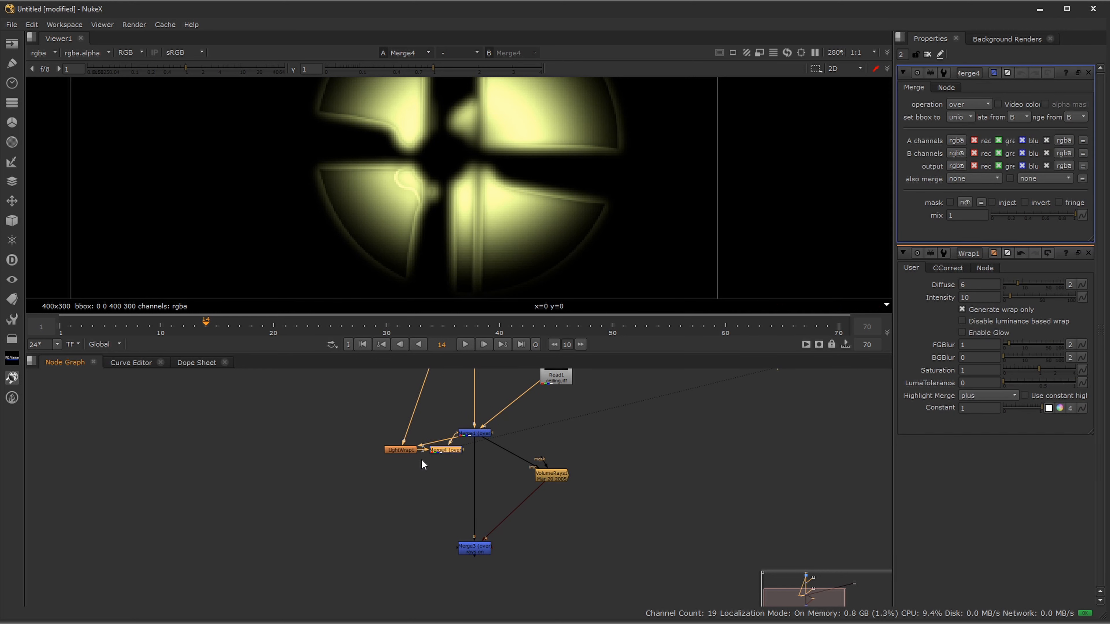
drag(444, 450, 473, 489)
scroll(585, 195, down, 4)
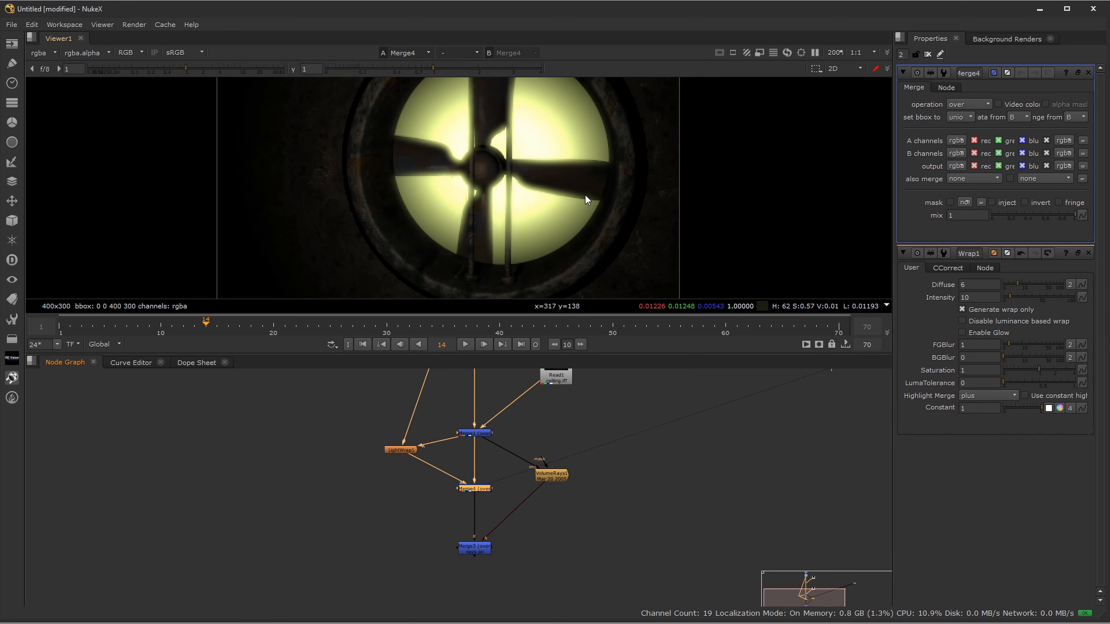
Step: Alternate the viewer between the ceiling Merge and the new LightWrap Merge to compare the image without and with the wrap
click(481, 435)
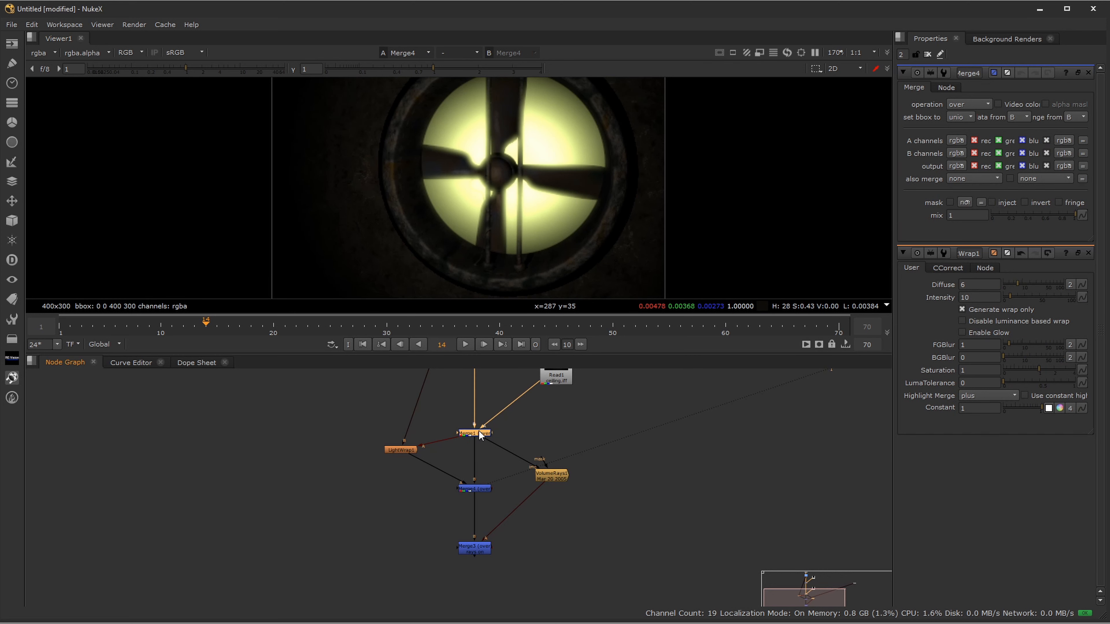
key(1)
click(476, 490)
key(1)
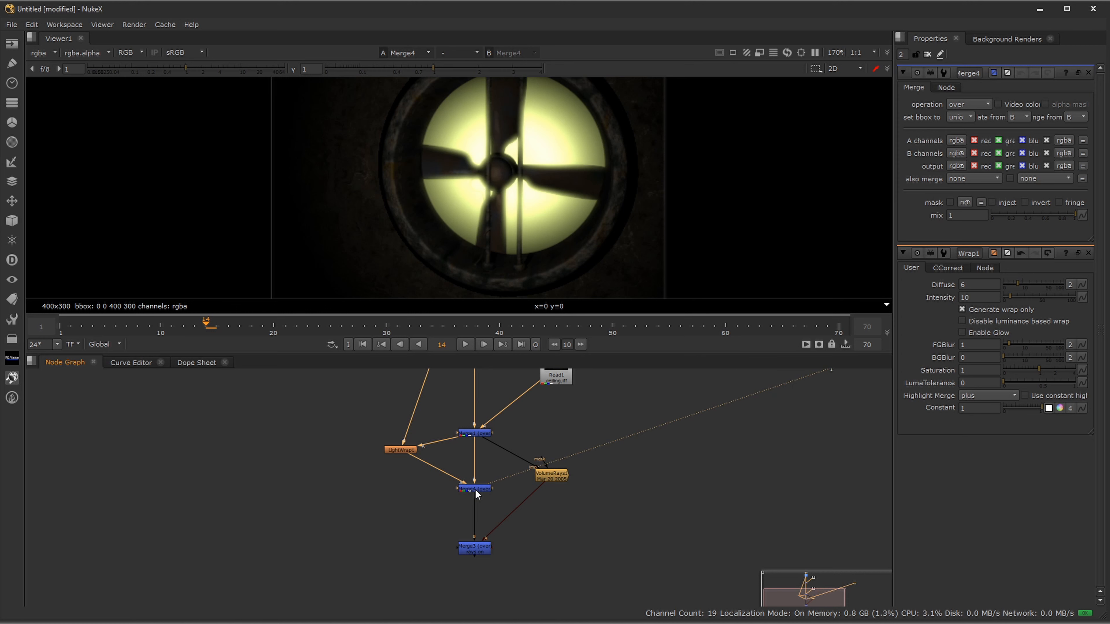
click(481, 435)
key(1)
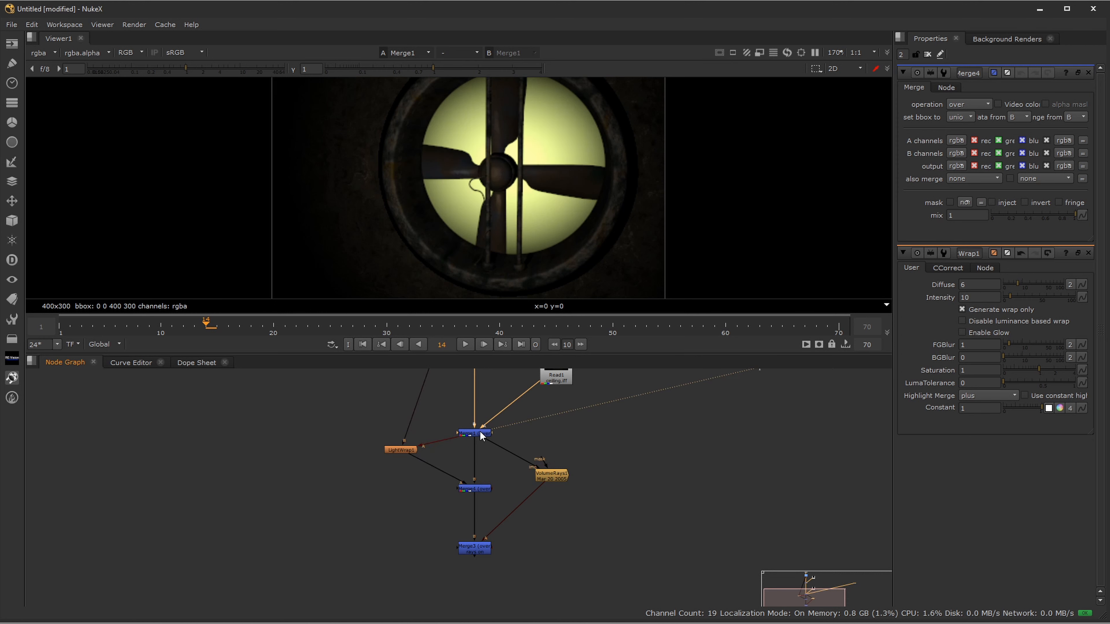
click(476, 489)
key(1)
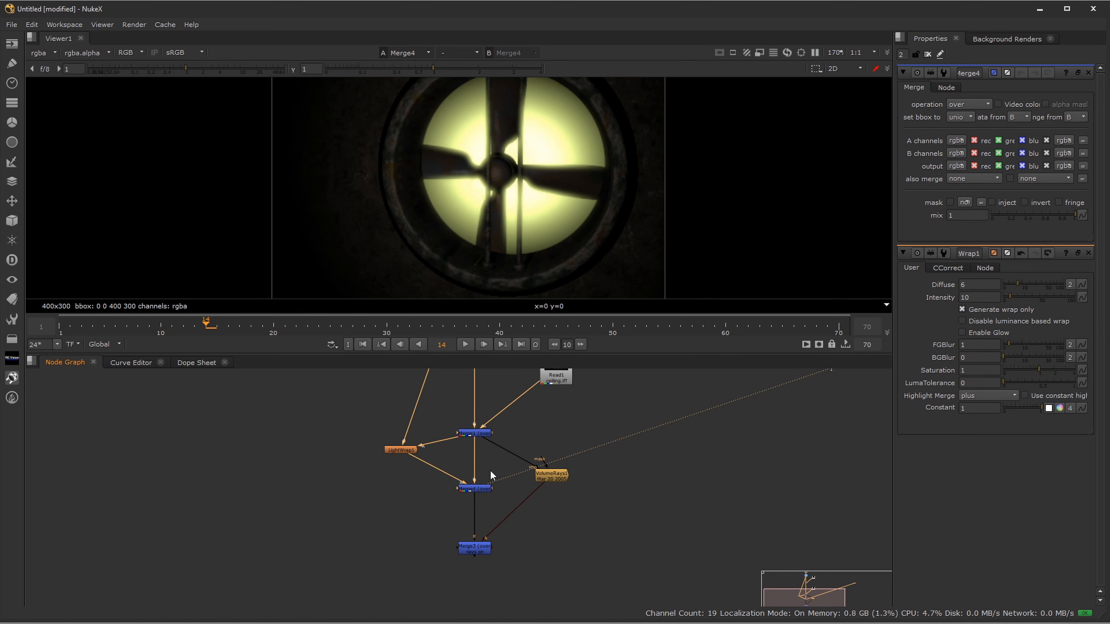
Step: View the fan Merge, the ceiling Merge and the LightWrap Merge in sequence to review how the composite builds up
middle_drag(546, 445, 536, 555)
click(470, 431)
key(1)
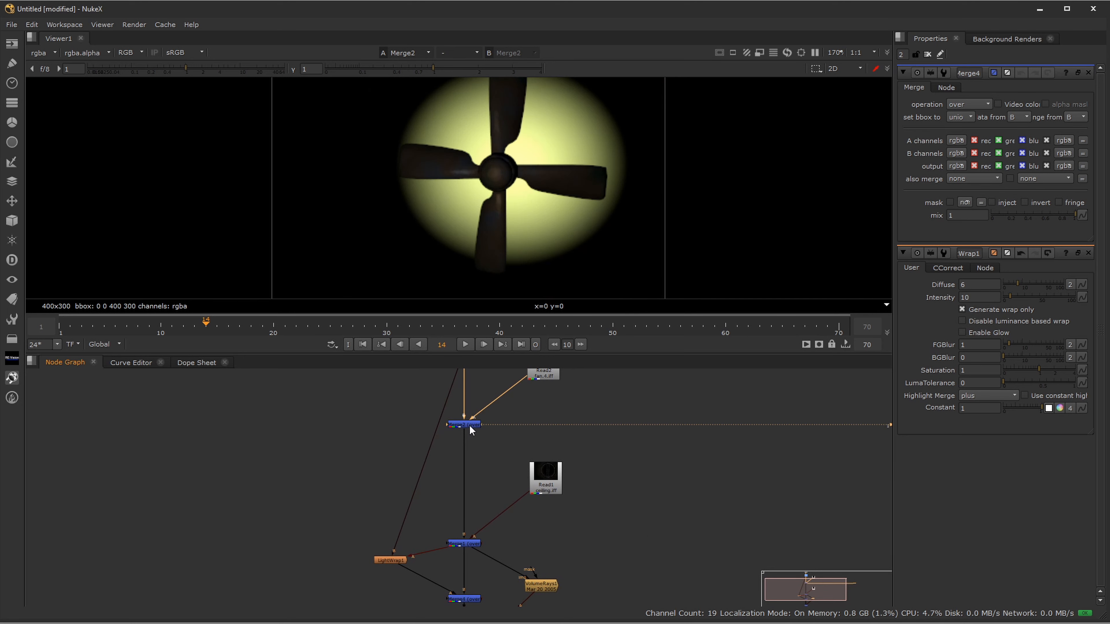
click(465, 544)
key(1)
middle_drag(500, 547, 481, 466)
click(459, 534)
key(1)
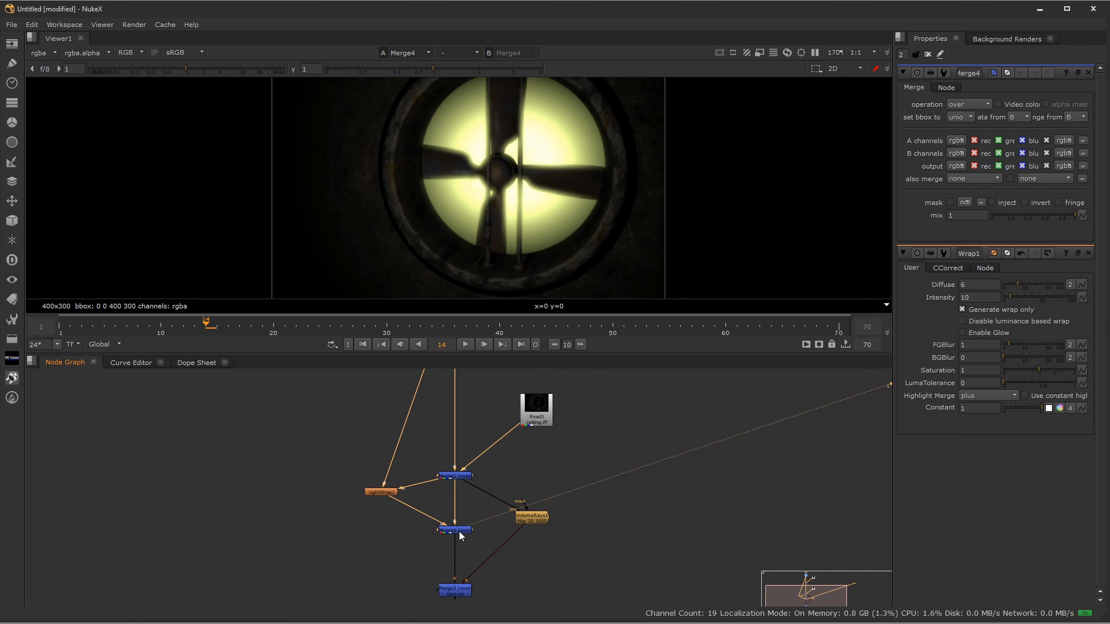
Step: Reopen LightWrap's properties and set both Diffuse and Intensity to 9
middle_drag(493, 432, 496, 460)
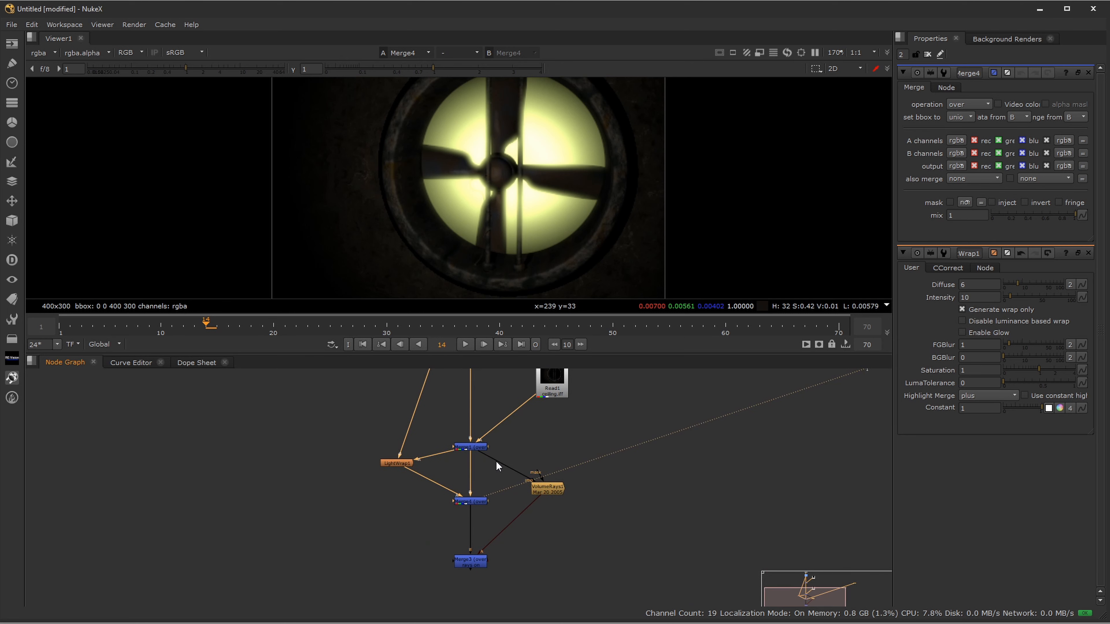
double_click(396, 462)
click(1016, 104)
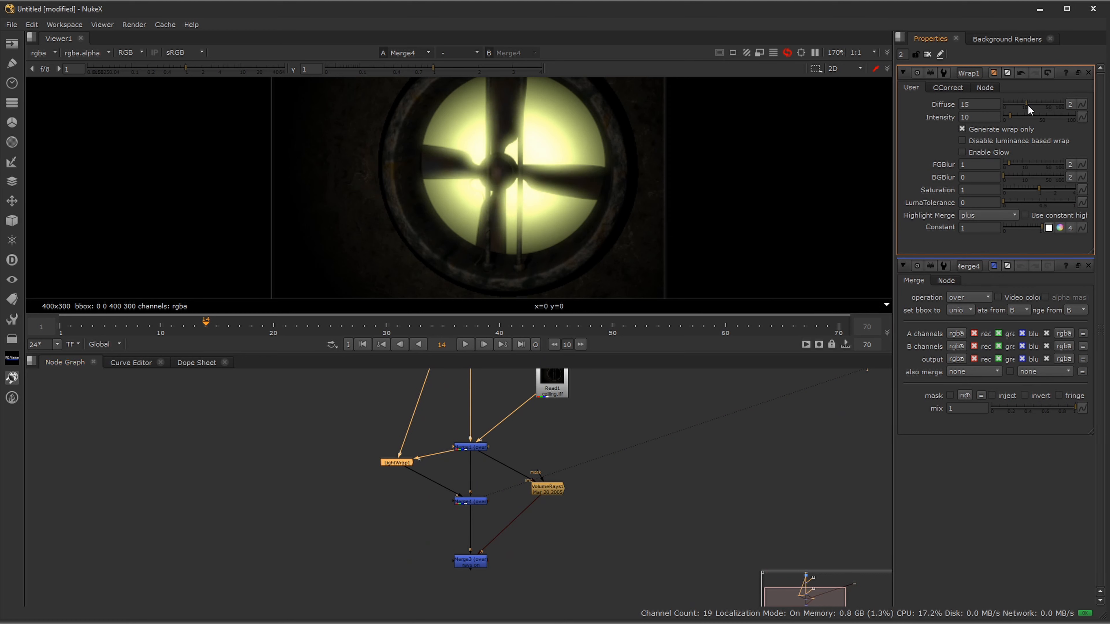
mouse_move(1016, 108)
mouse_down()
mouse_move(1027, 116)
mouse_move(1009, 122)
mouse_up()
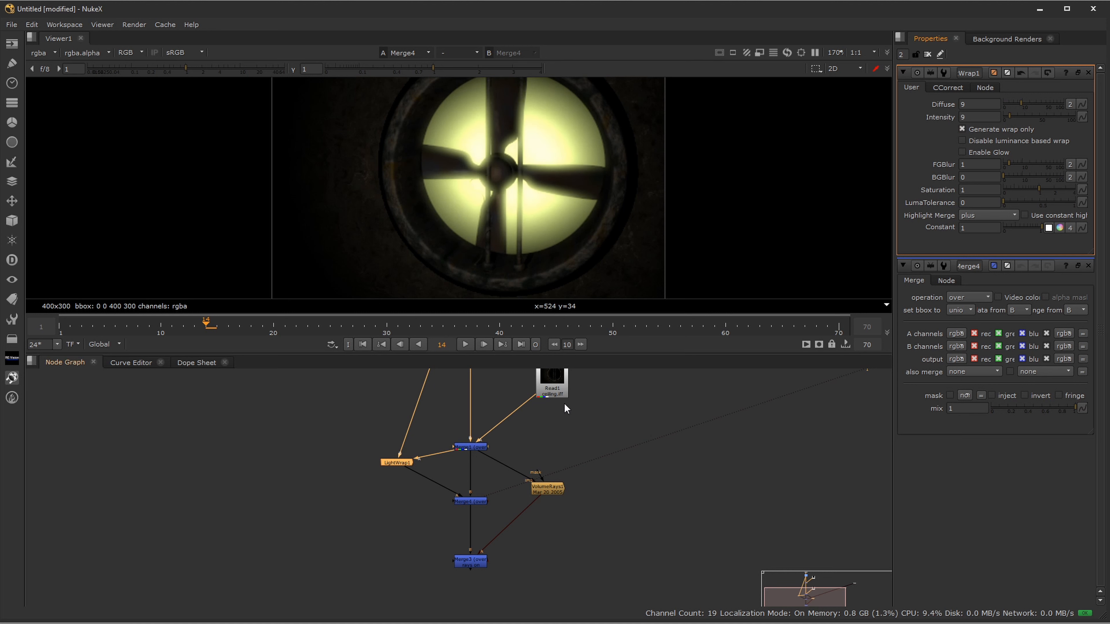
Step: View the final Merge in an enlarged viewer and play the animation to check the light rays with the wrap
click(548, 498)
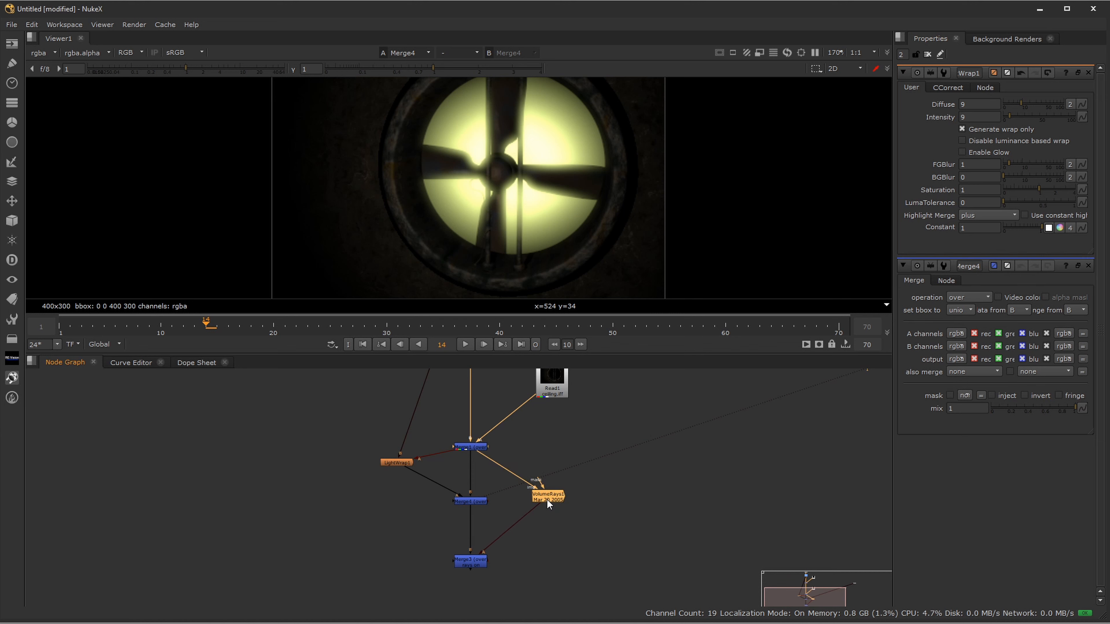
mouse_move(471, 462)
middle_down()
mouse_move(487, 552)
mouse_move(490, 454)
middle_up()
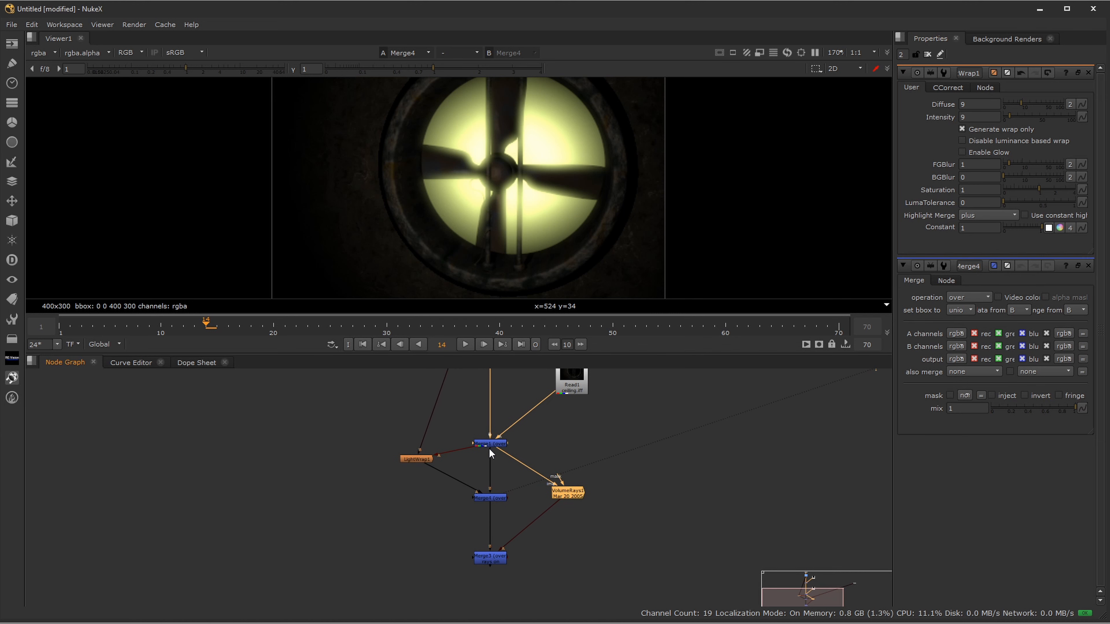
click(492, 558)
key(1)
key(space)
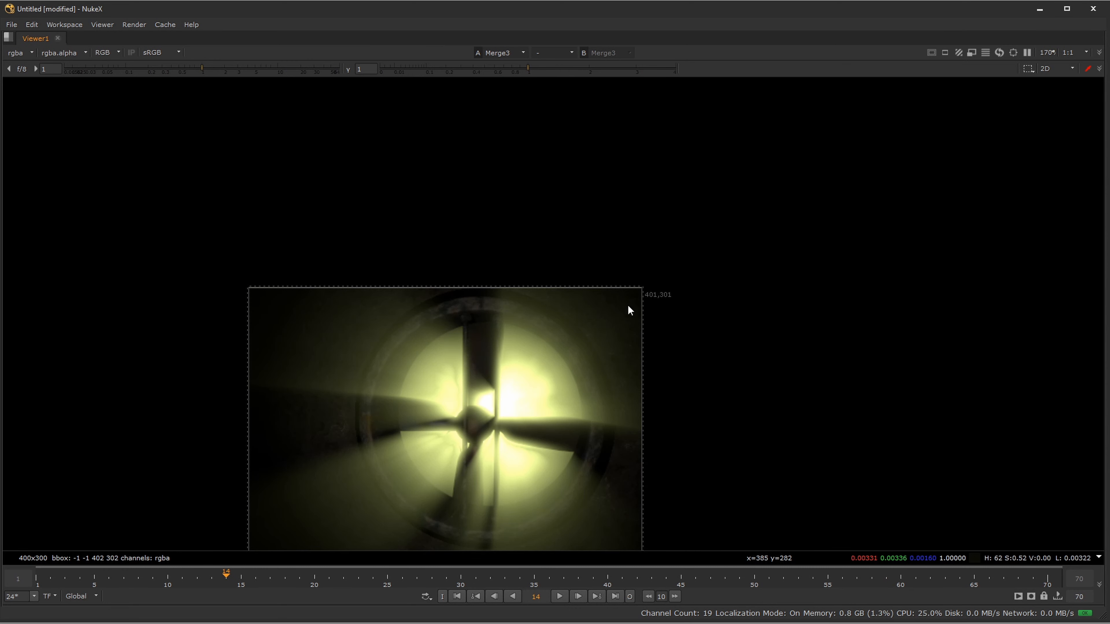
middle_drag(628, 318, 689, 213)
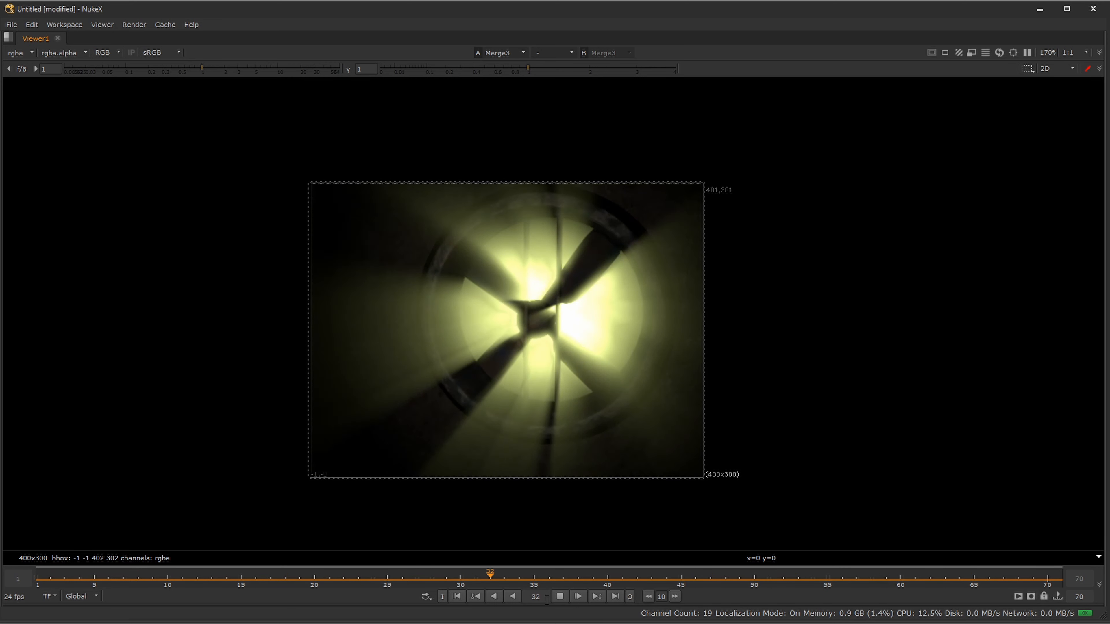
key(k)
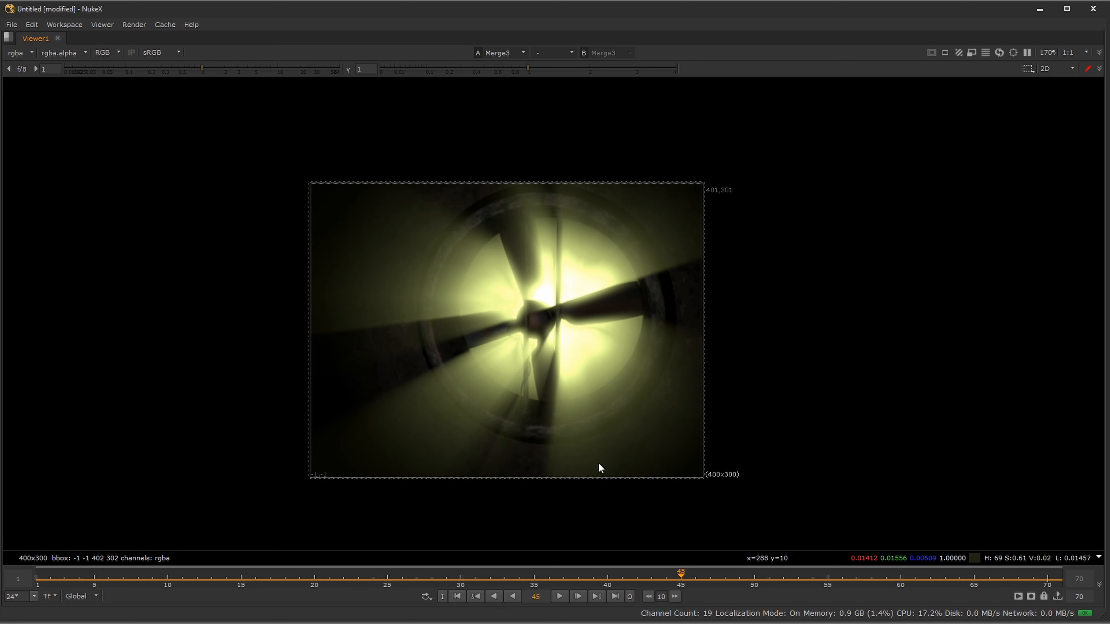
Step: Restore the full workspace layout, view the VolumeRays output and play its animation
key(space)
middle_drag(610, 541, 589, 527)
mouse_move(578, 460)
middle_down()
mouse_move(583, 590)
mouse_move(601, 382)
middle_up()
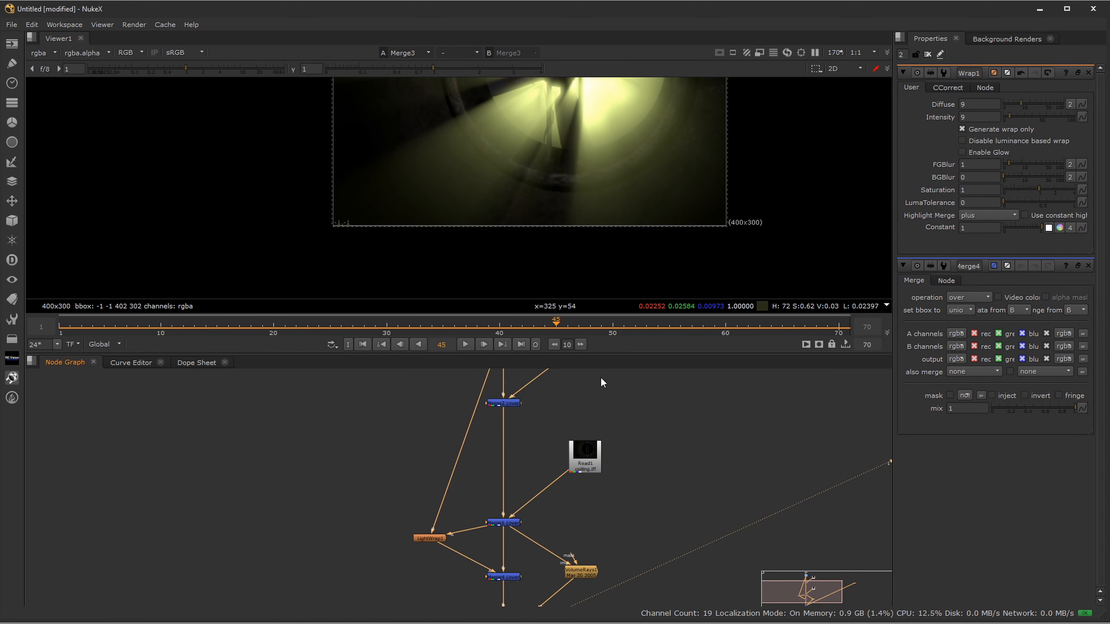
middle_drag(574, 427, 574, 442)
middle_drag(494, 396, 490, 518)
mouse_move(561, 554)
middle_down()
mouse_move(530, 417)
mouse_move(545, 548)
middle_up()
click(547, 539)
key(1)
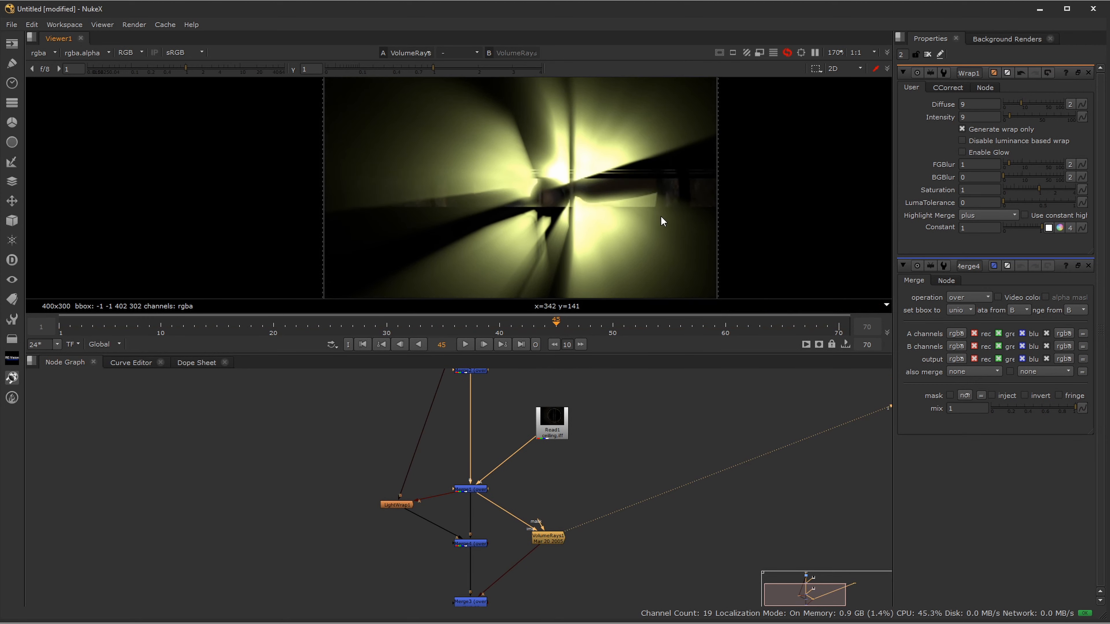
click(463, 345)
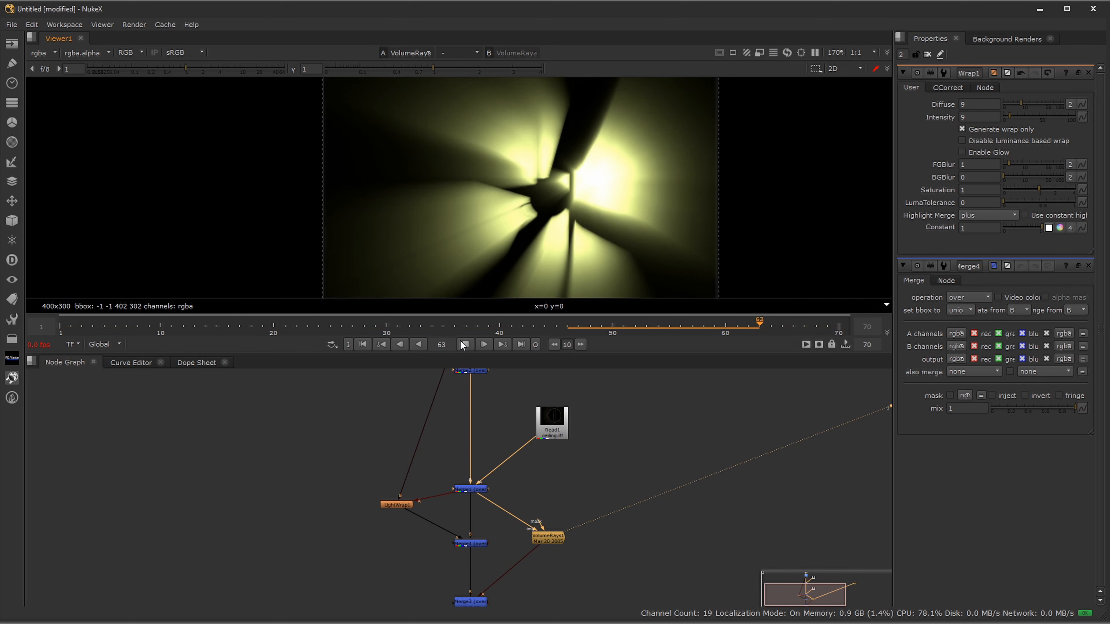
Step: Open VolumeRays' properties and move its Volumetrics Center to x 260.5, y 169.5, nearer the fan's hub
double_click(542, 539)
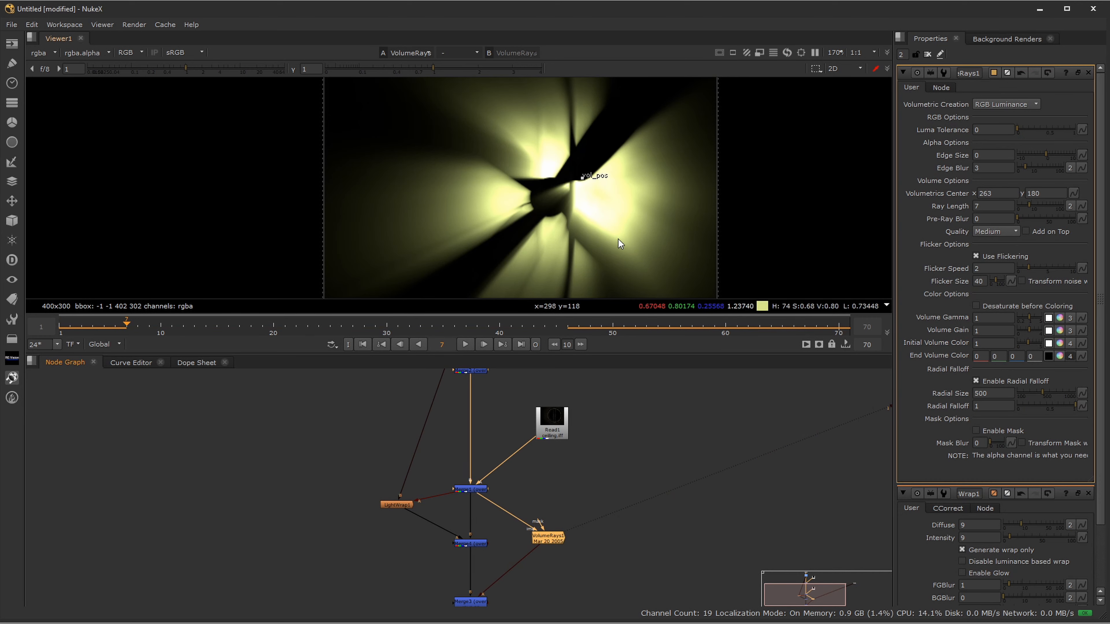
mouse_move(581, 180)
mouse_down()
mouse_move(584, 194)
mouse_move(570, 196)
mouse_move(587, 182)
mouse_move(457, 249)
mouse_move(635, 163)
mouse_move(555, 205)
mouse_move(577, 188)
mouse_up()
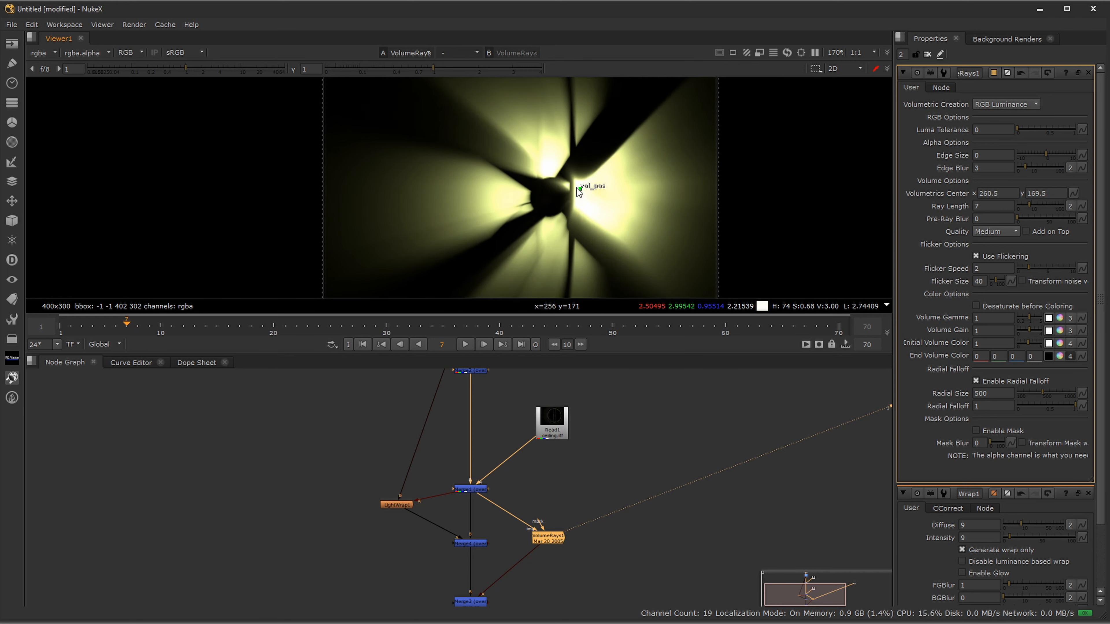
scroll(577, 188, down, 2)
scroll(644, 246, down, 1)
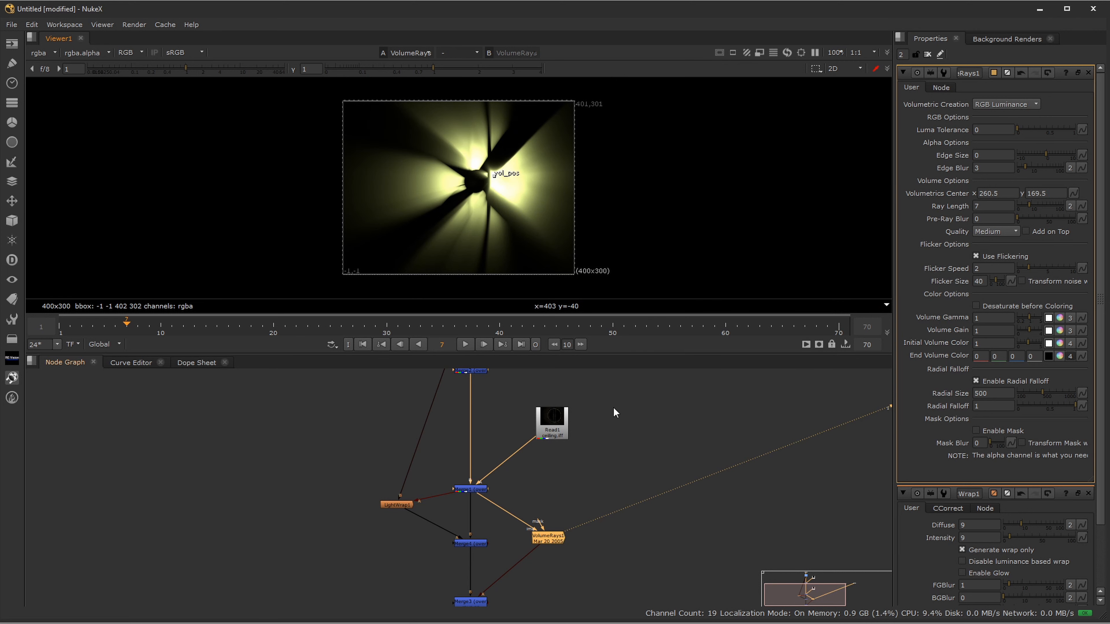
Step: Create a separate Constant node in the empty area of the node graph beside the ceiling Read and view its output
middle_drag(672, 466, 602, 473)
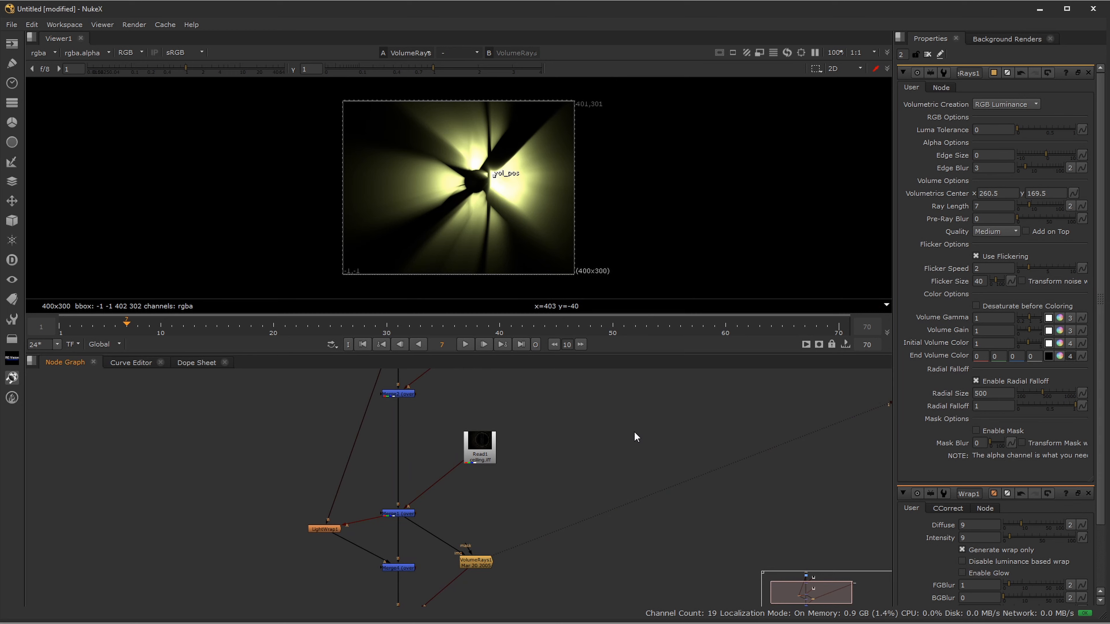
key(Tab)
text(const)
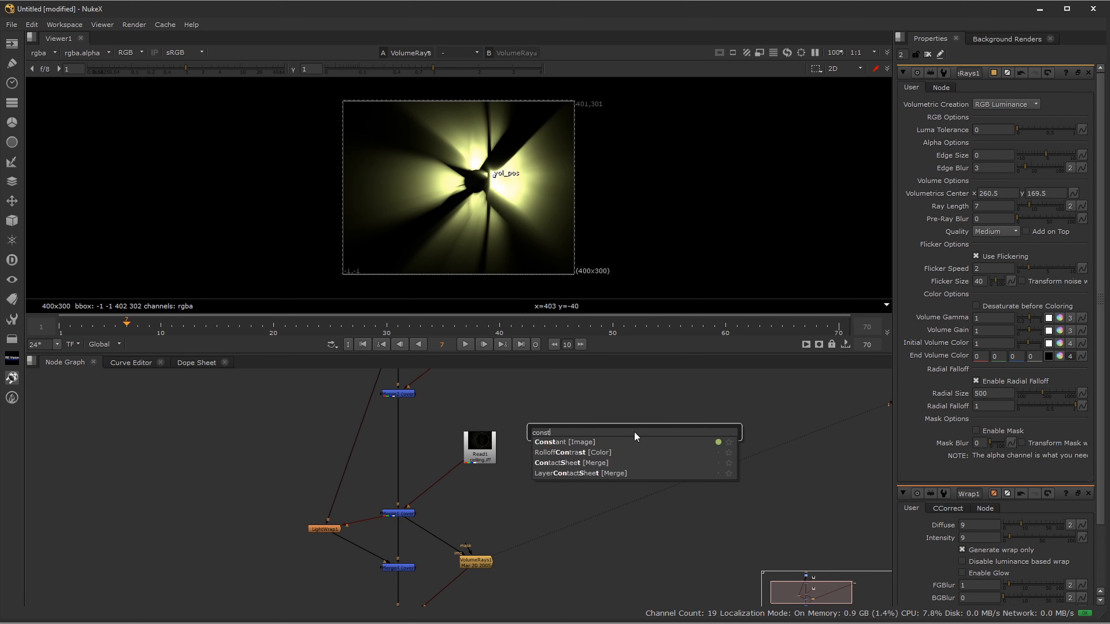
key(Return)
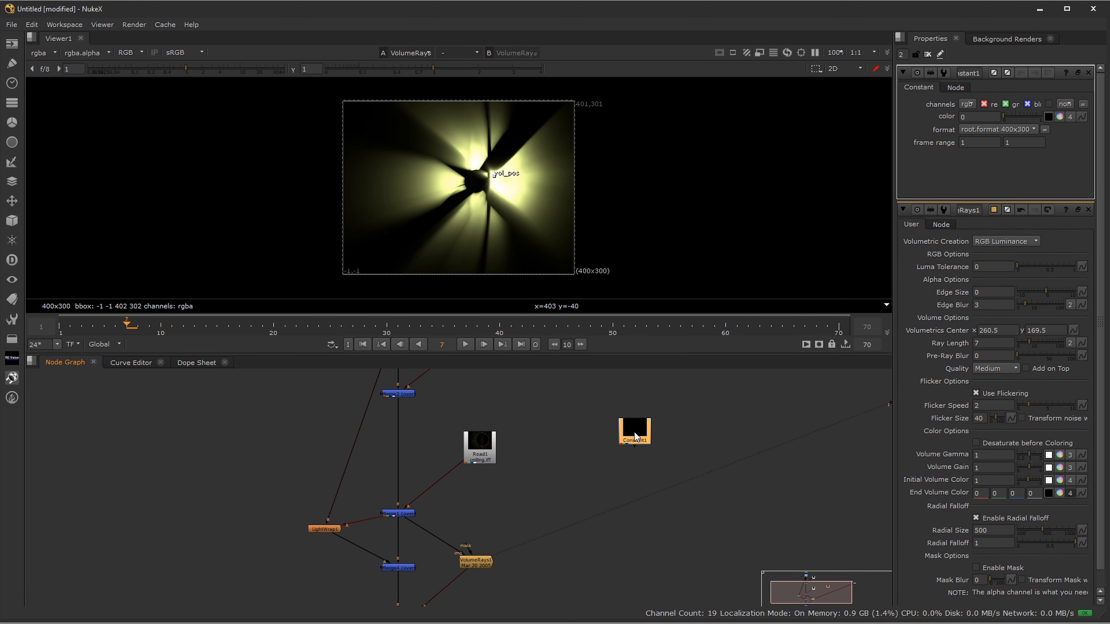
key(1)
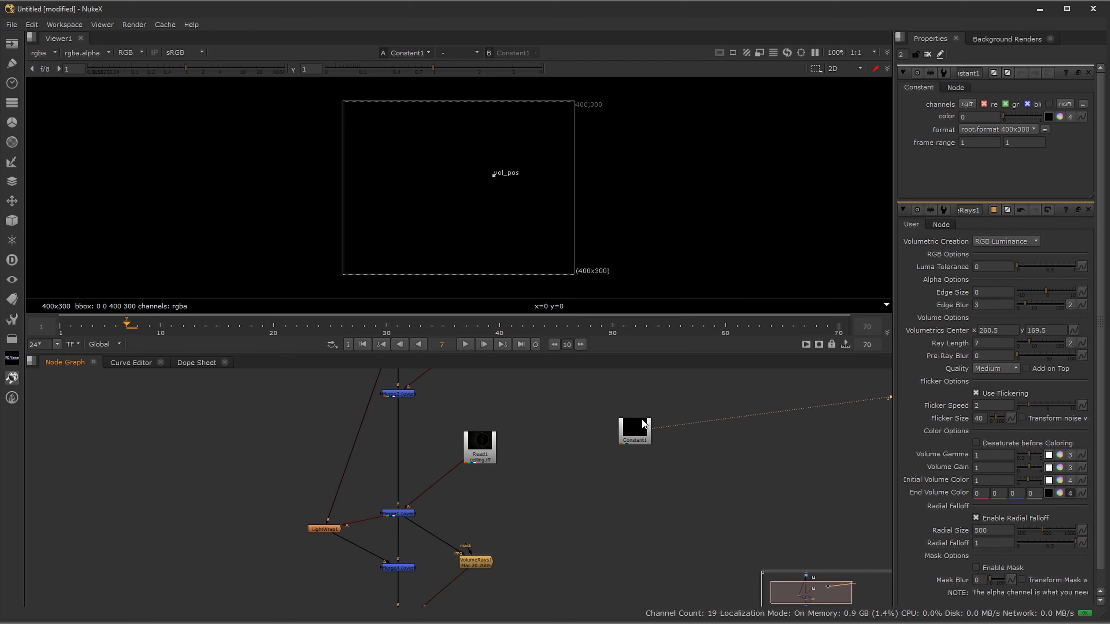
Step: Close VolumeRays' properties, set the Constant's colour to a 0.2 grey and append a Transform node to it
click(1088, 210)
click(1060, 117)
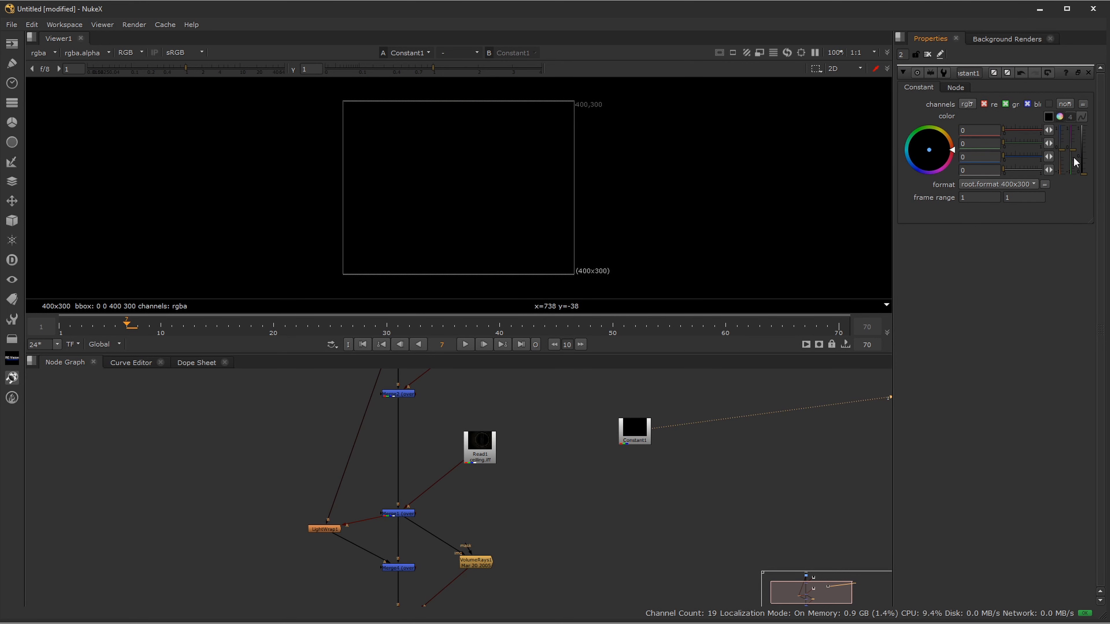
drag(1081, 157, 1085, 152)
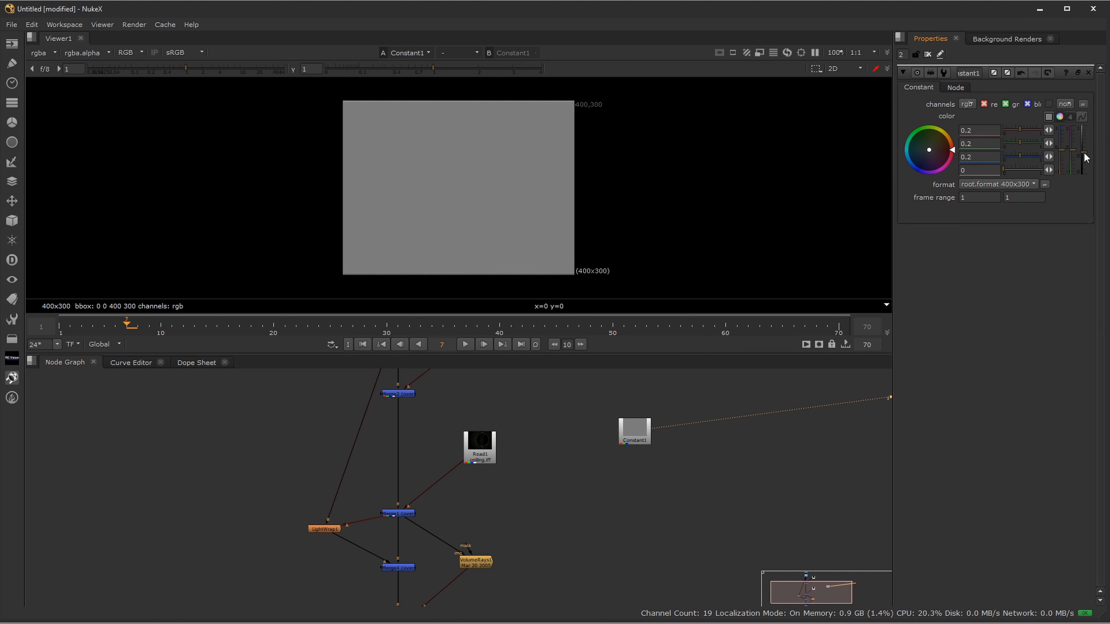
click(636, 438)
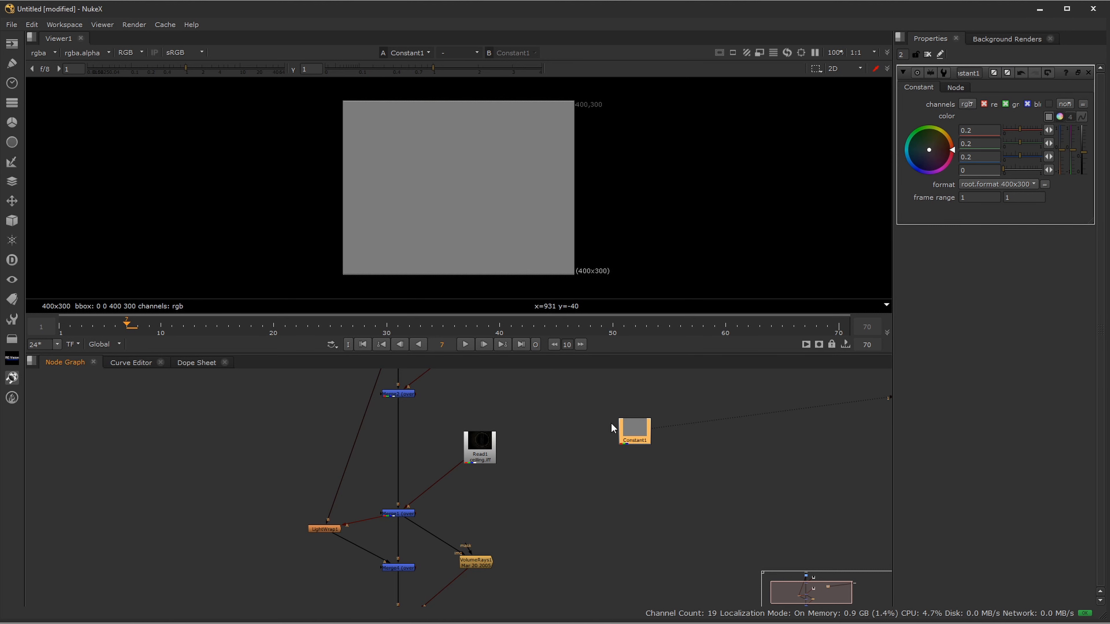
key(t)
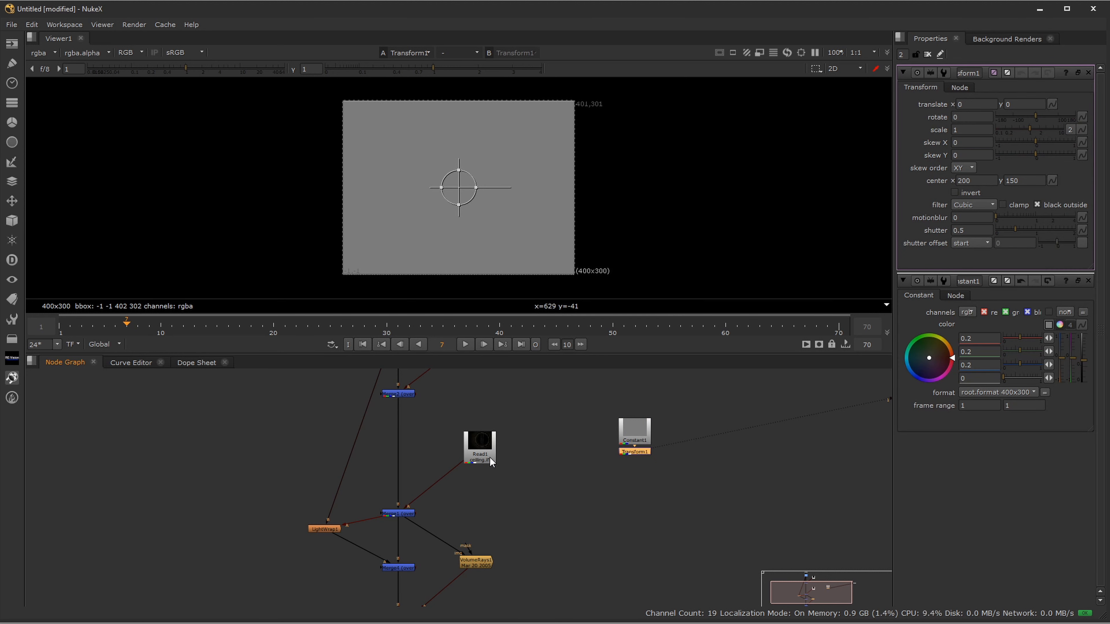
Step: Open VolumeRays' properties, view its output and move the Volumetrics Center to x 262, y 168
double_click(476, 560)
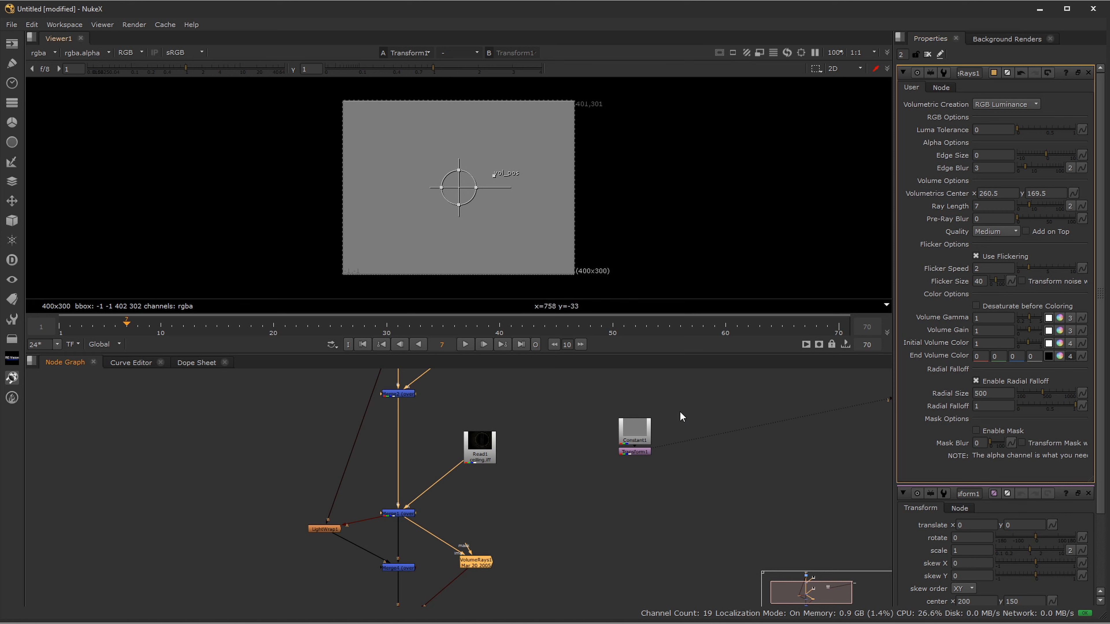
key(1)
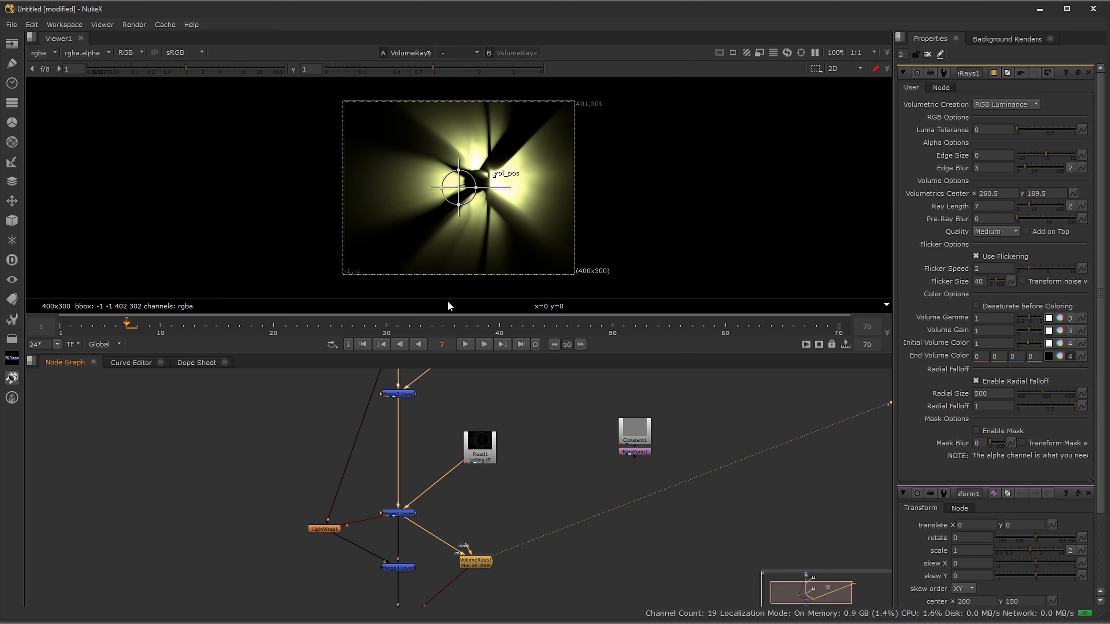
drag(496, 180, 497, 181)
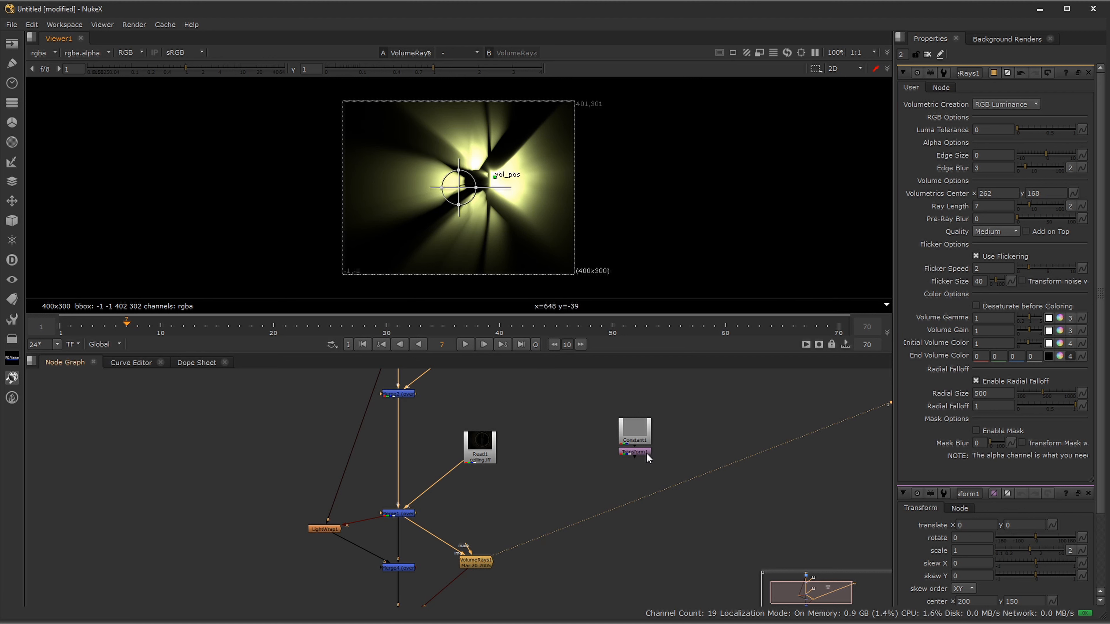
Step: View the Transform's output, close VolumeRays' properties and leave only the Transform's properties open
key(1)
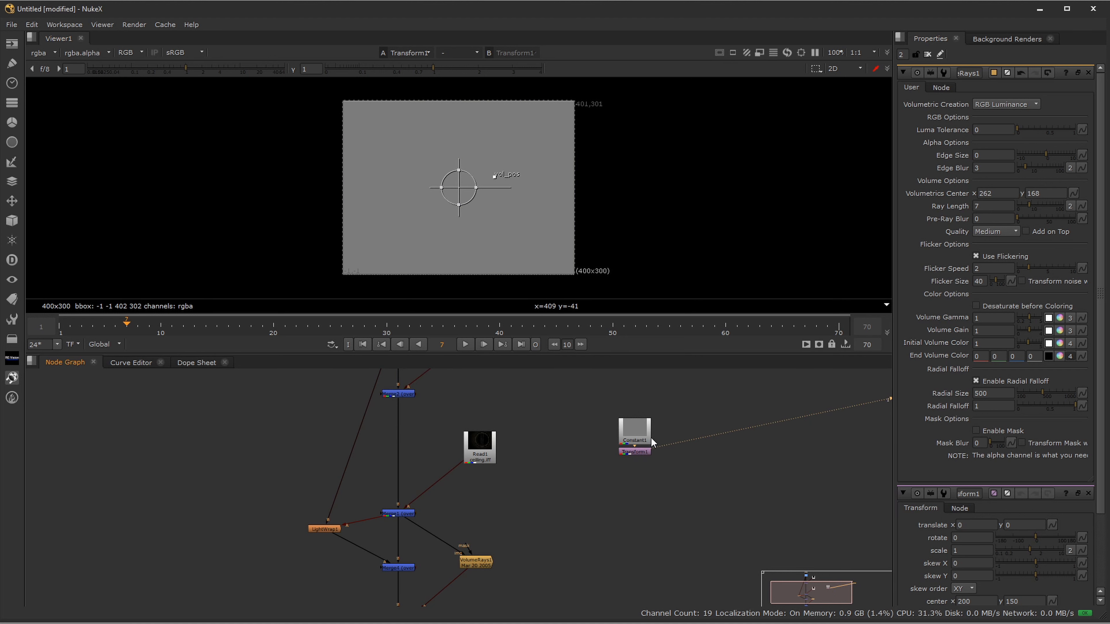
click(1088, 73)
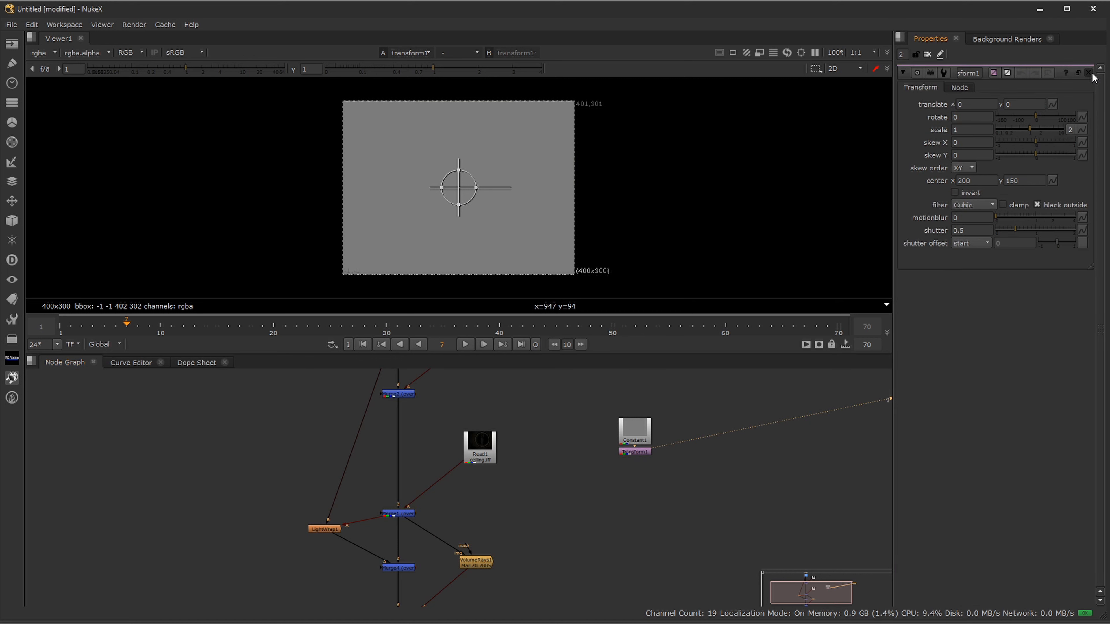
click(1088, 73)
double_click(643, 449)
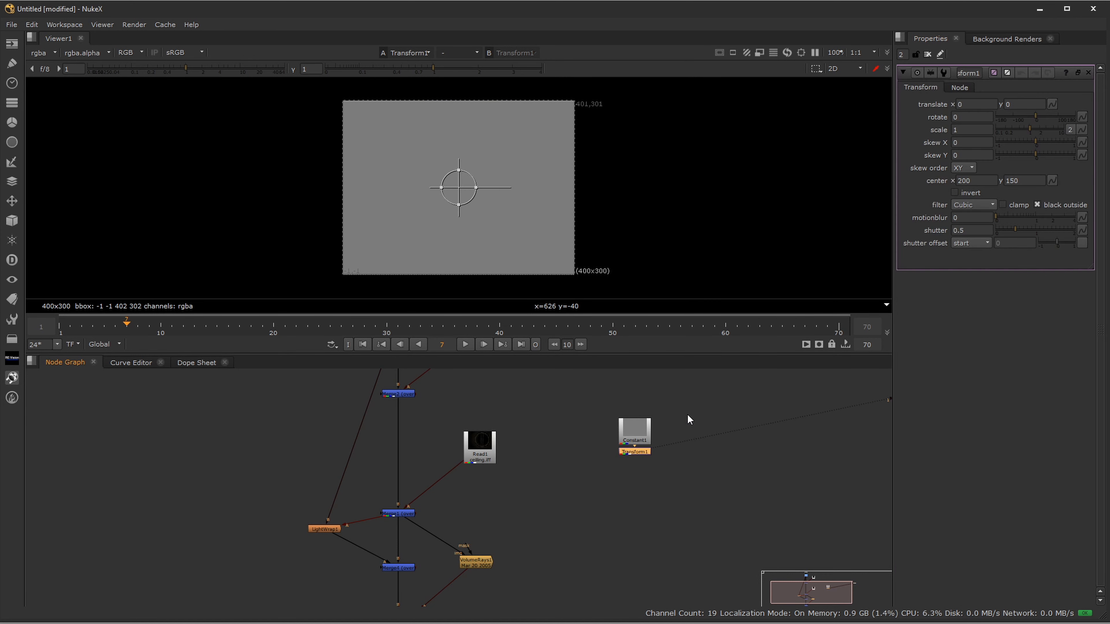
Step: Try shifting the Constant sideways with the Transform's translate x and reset the value to 0
click(976, 105)
key(Up)
key(Up)
key(Up)
key(Up)
key(Up)
key(Up)
key(Up)
key(Up)
key(Up)
key(Up)
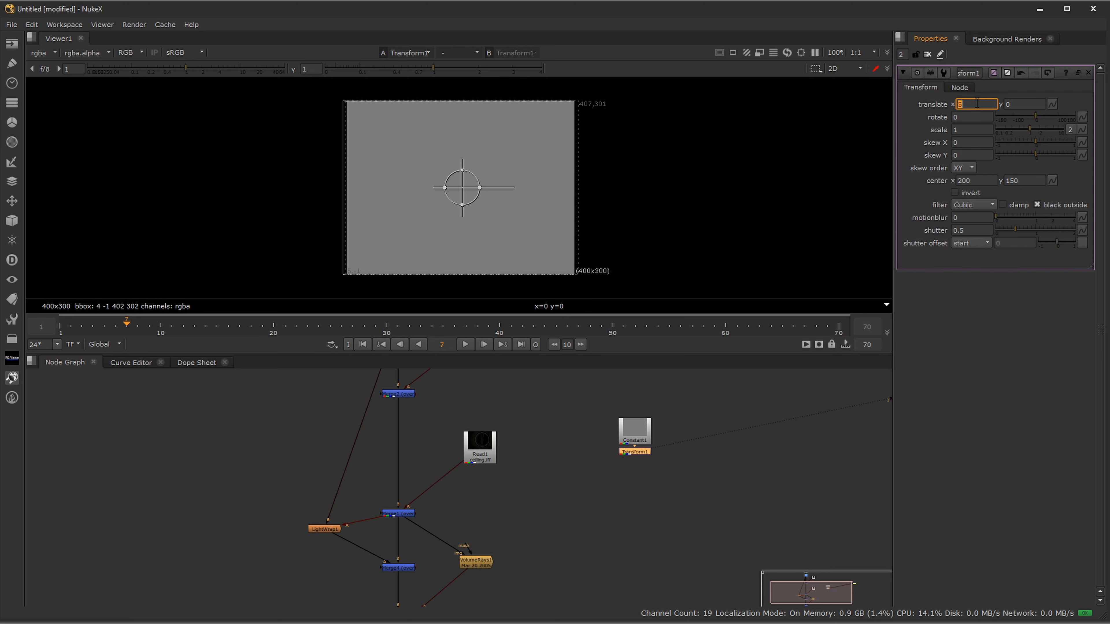
key(Down)
key(Down)
key(Down)
key(Down)
key(Down)
key(Down)
key(Down)
key(Down)
key(Down)
key(Down)
key(Down)
key(Down)
key(Down)
key(Down)
key(Down)
key(Down)
key(Down)
key(Down)
key(Down)
key(Down)
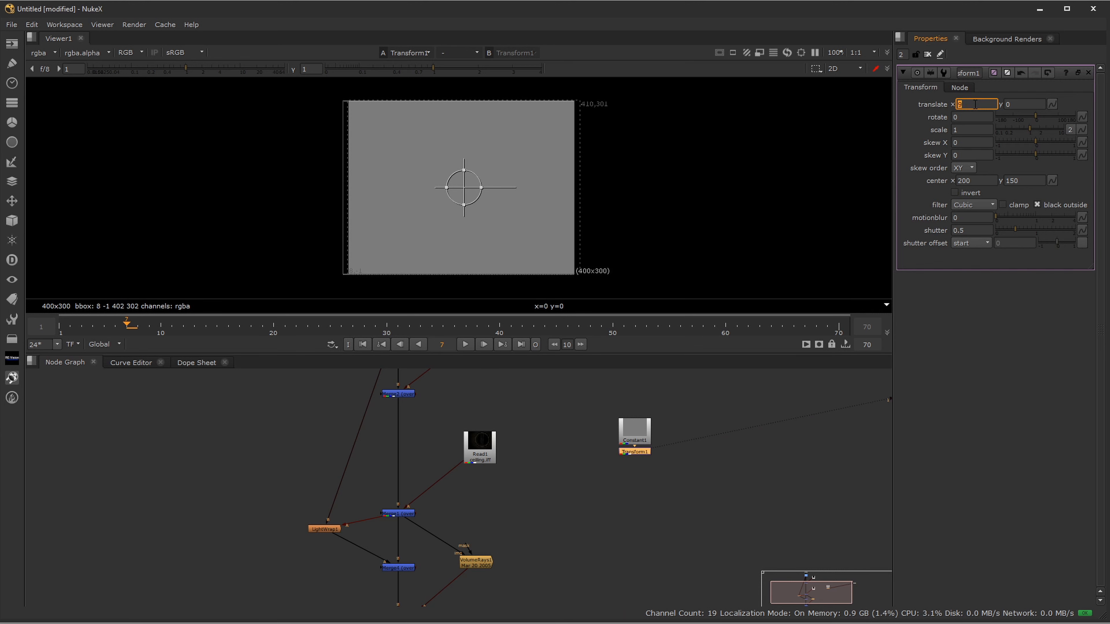
drag(975, 104, 910, 106)
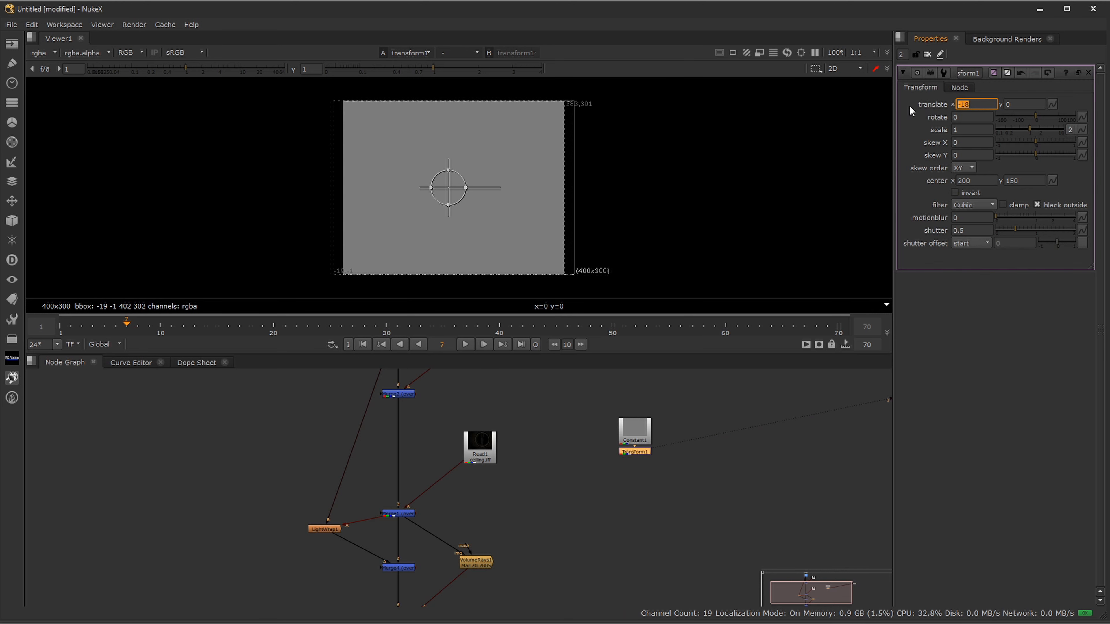
text(0)
key(Return)
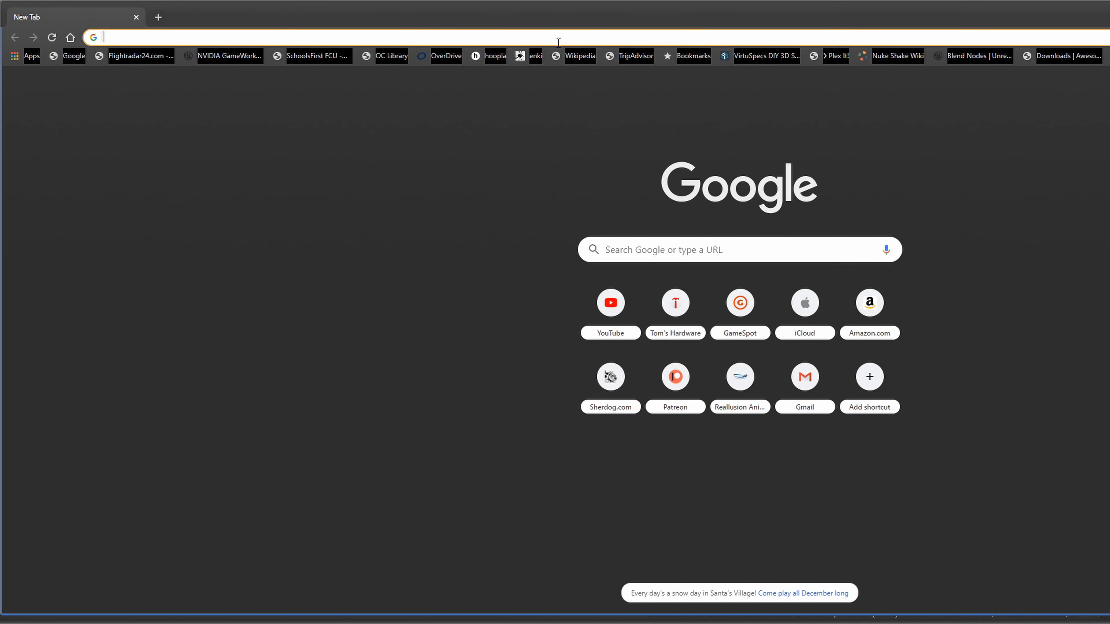
Step: Switch to Chrome, search for "nuke wave expressions" and open the first result, the Nuke Wave Expressions page
text(nuke wave expressio)
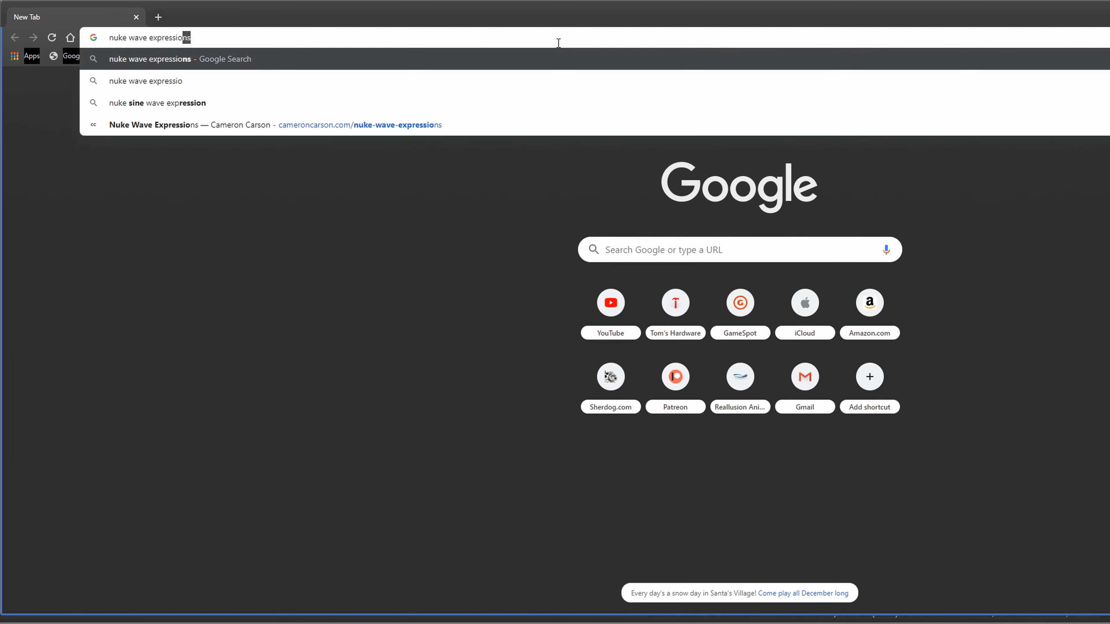
key(Return)
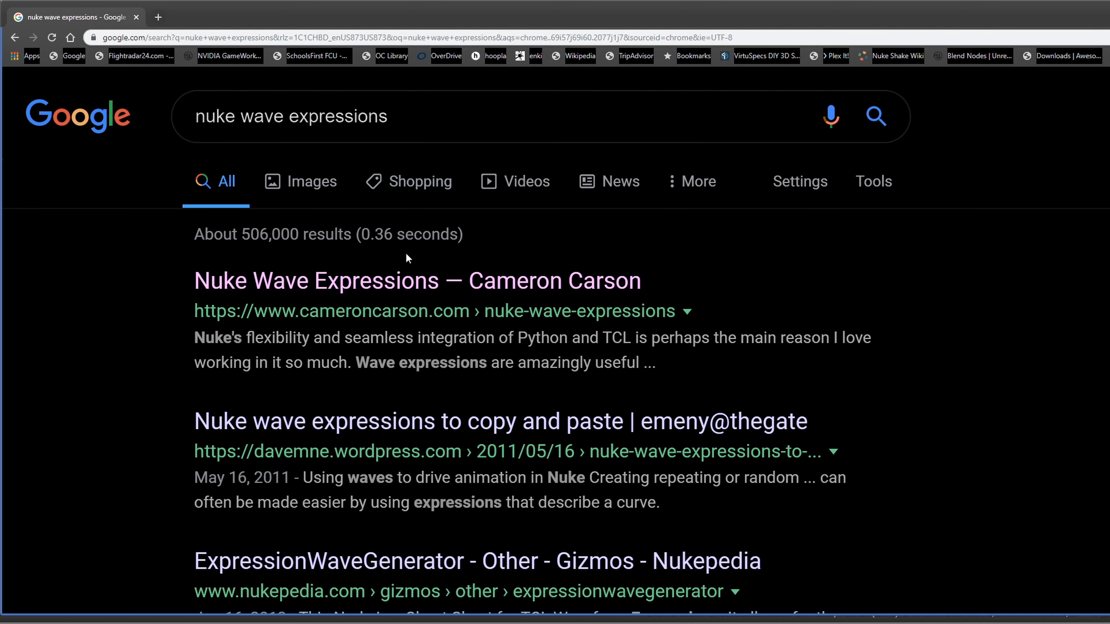
click(408, 283)
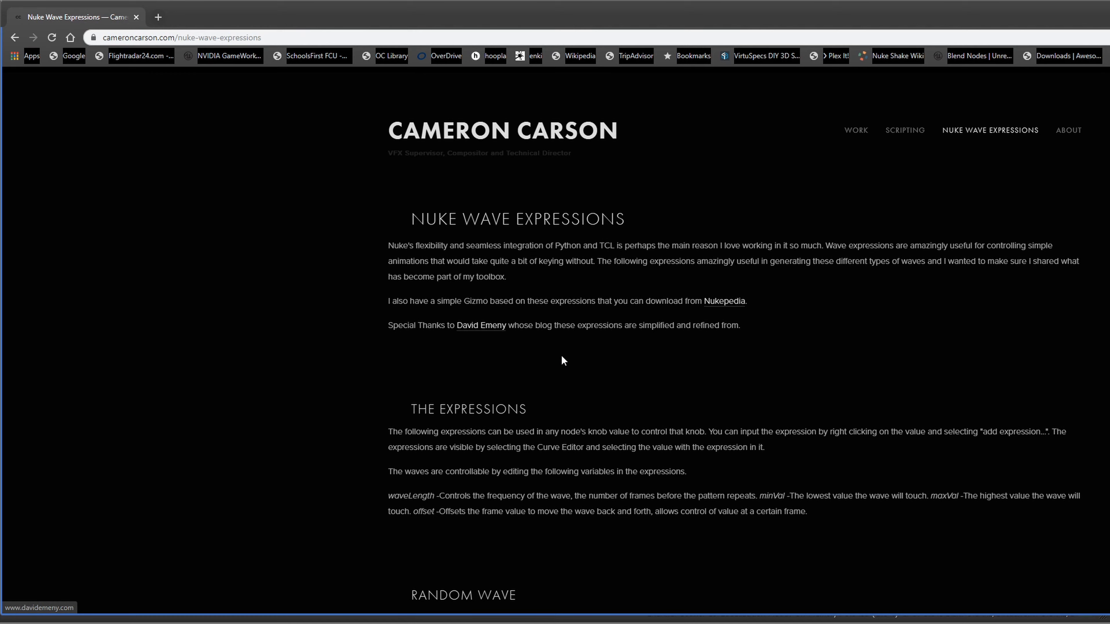
Step: Look through the page's wave curves and copy the Noise Wave's Quick Wave expression, (noise((frame)/10)+1)/2
scroll(561, 357, down, 10)
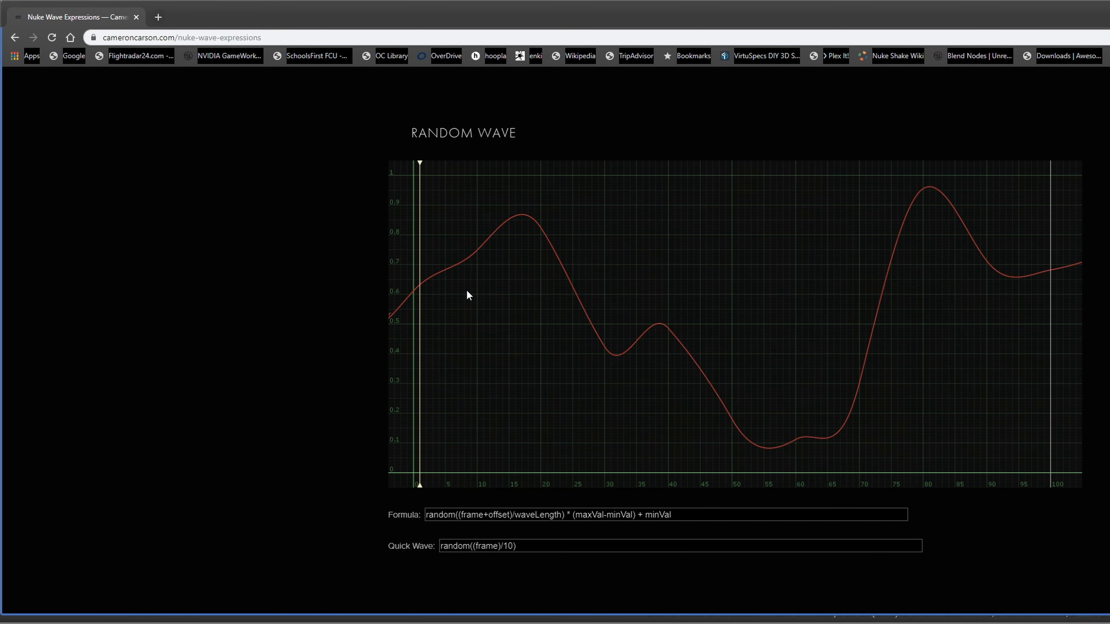
scroll(937, 508, down, 6)
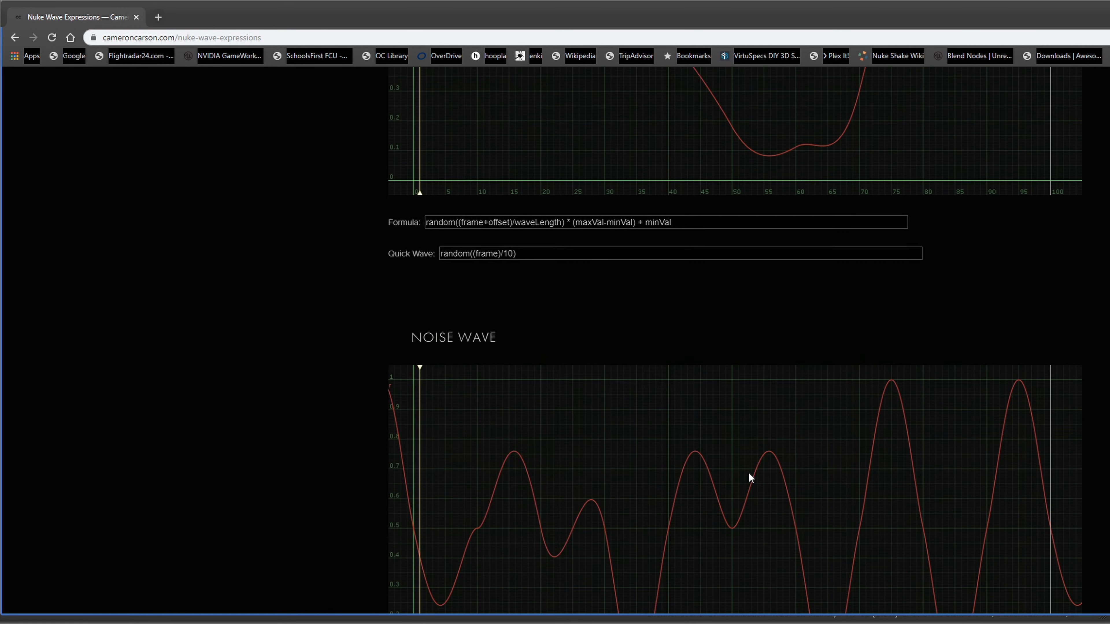
scroll(704, 439, down, 12)
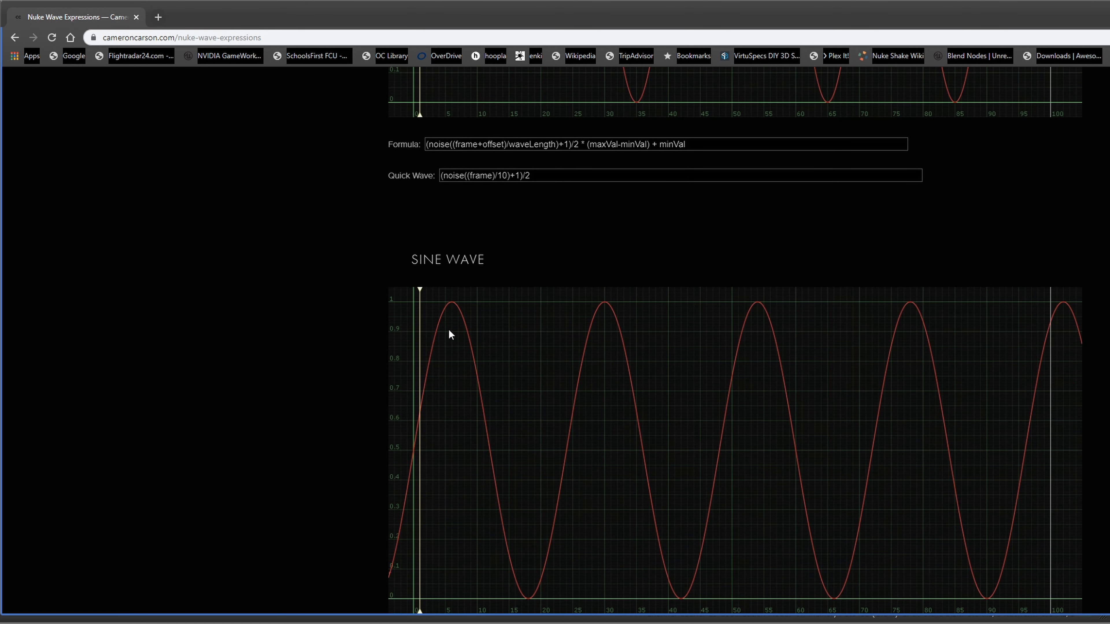
scroll(830, 302, up, 7)
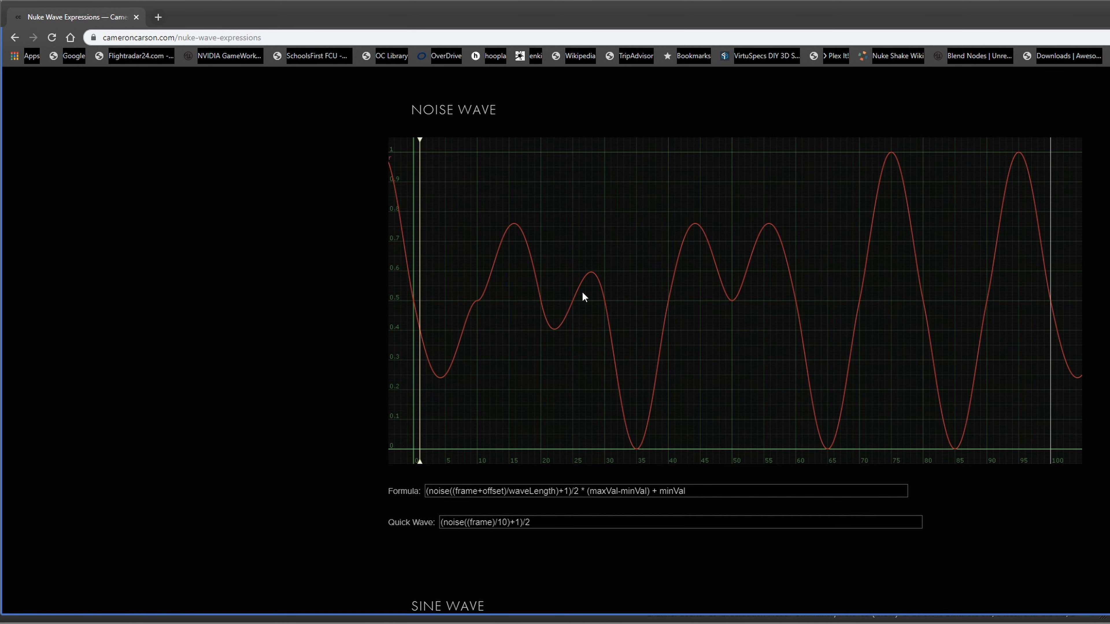
scroll(743, 310, down, 2)
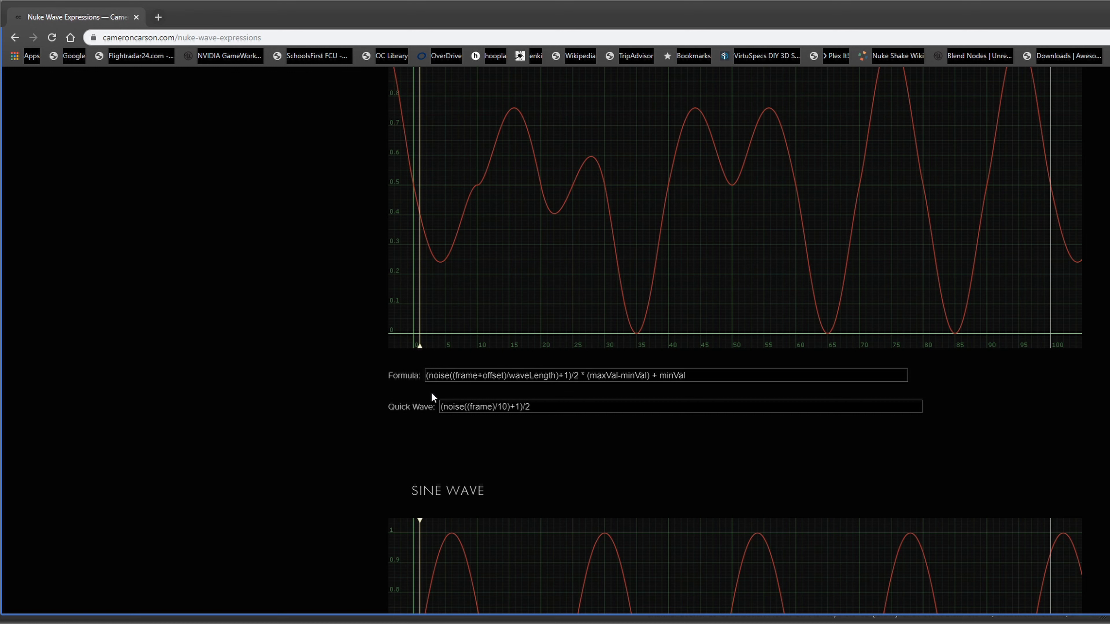
drag(559, 407, 378, 415)
key(ctrl+c)
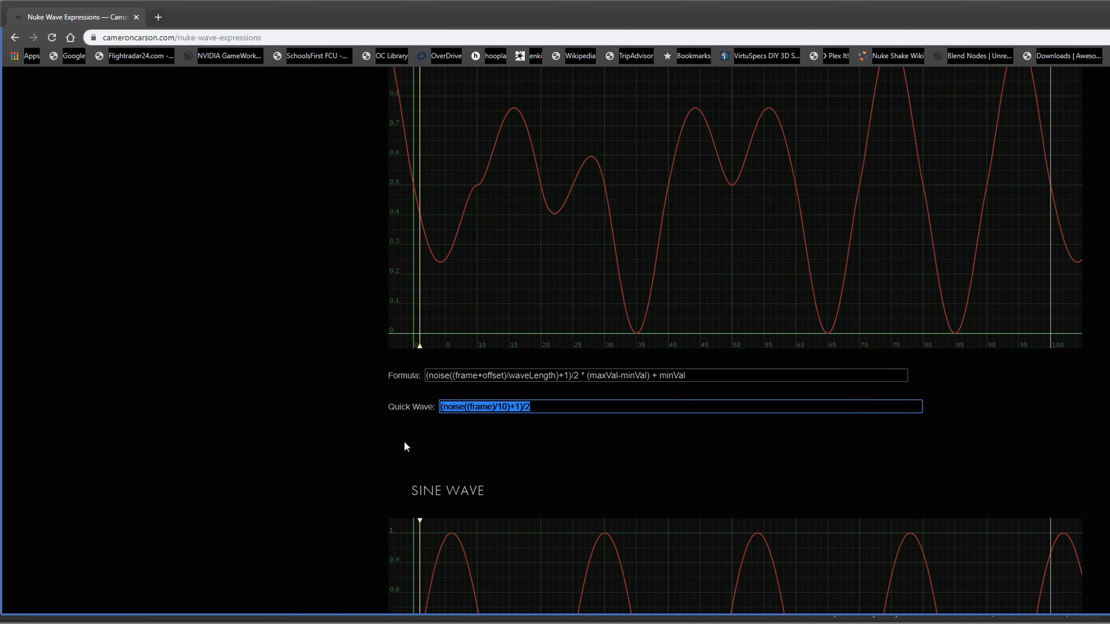
scroll(408, 441, down, 4)
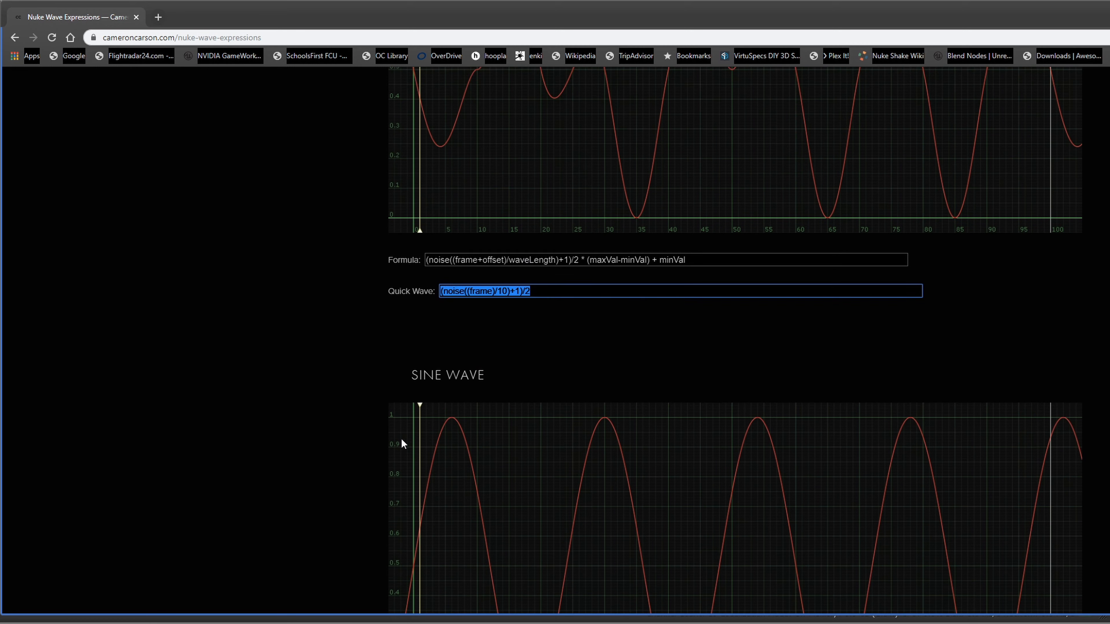
scroll(361, 448, up, 3)
scroll(361, 444, up, 2)
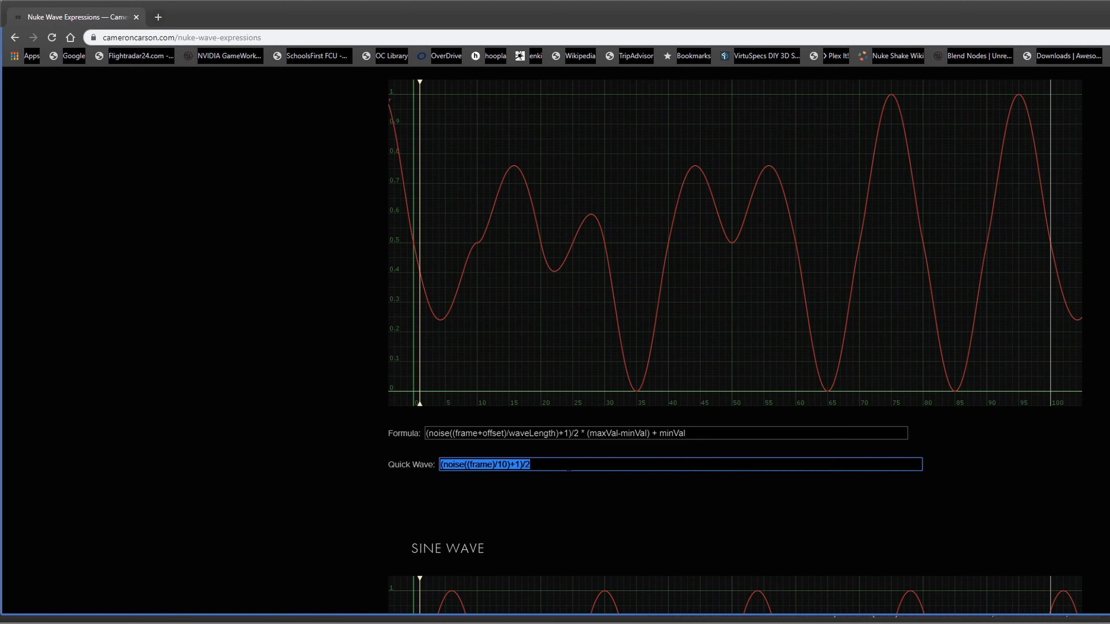
click(524, 465)
drag(530, 465, 443, 466)
Step: Switch back to NukeX and set the Transform's translate x and y expressions to the copied (noise((frame)/10)+1)/2
key(alt+Tab)
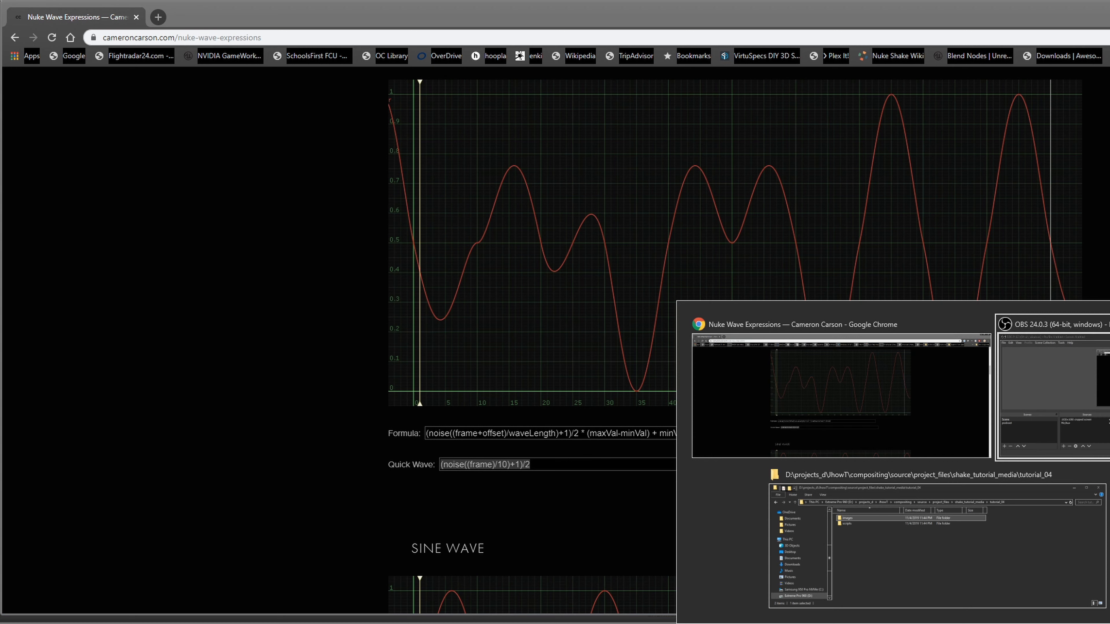
key(alt+Tab)
key(alt+Tab)
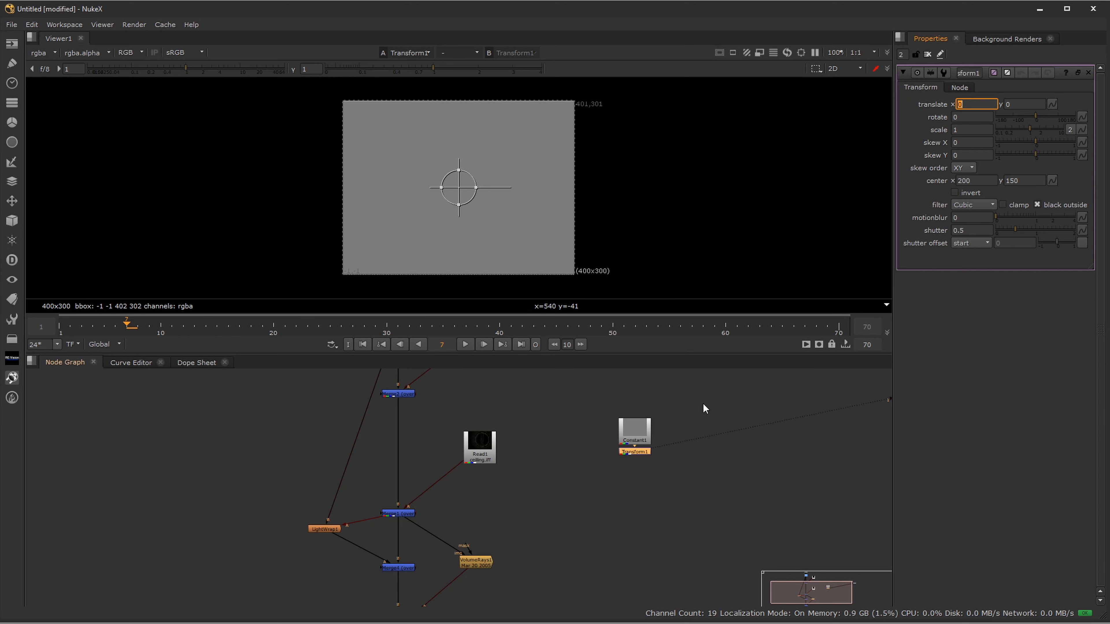
click(1054, 105)
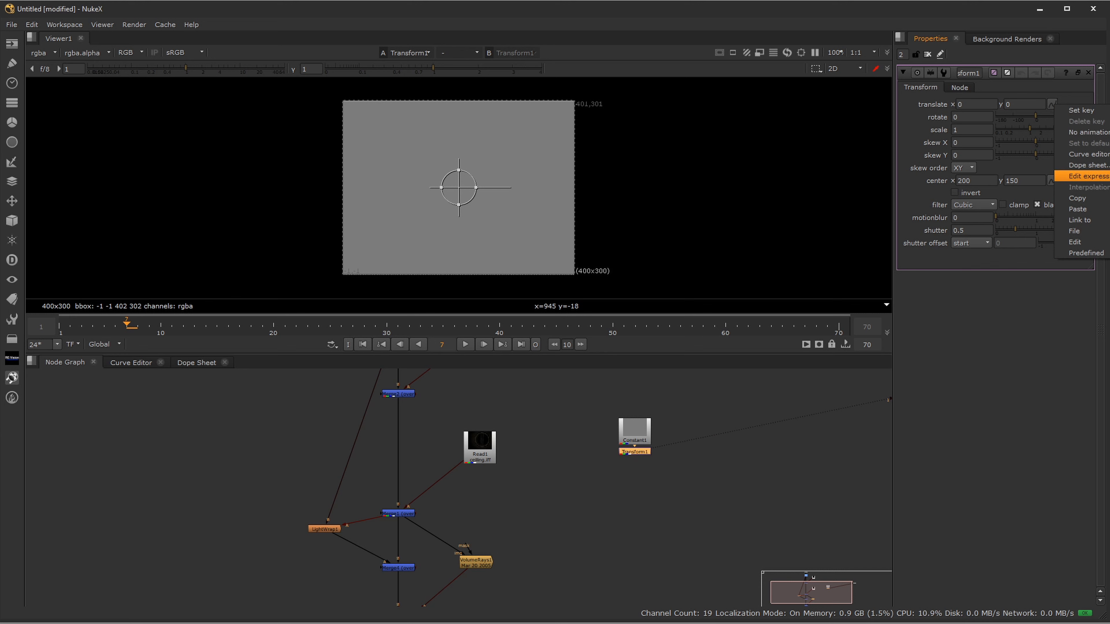
click(1088, 176)
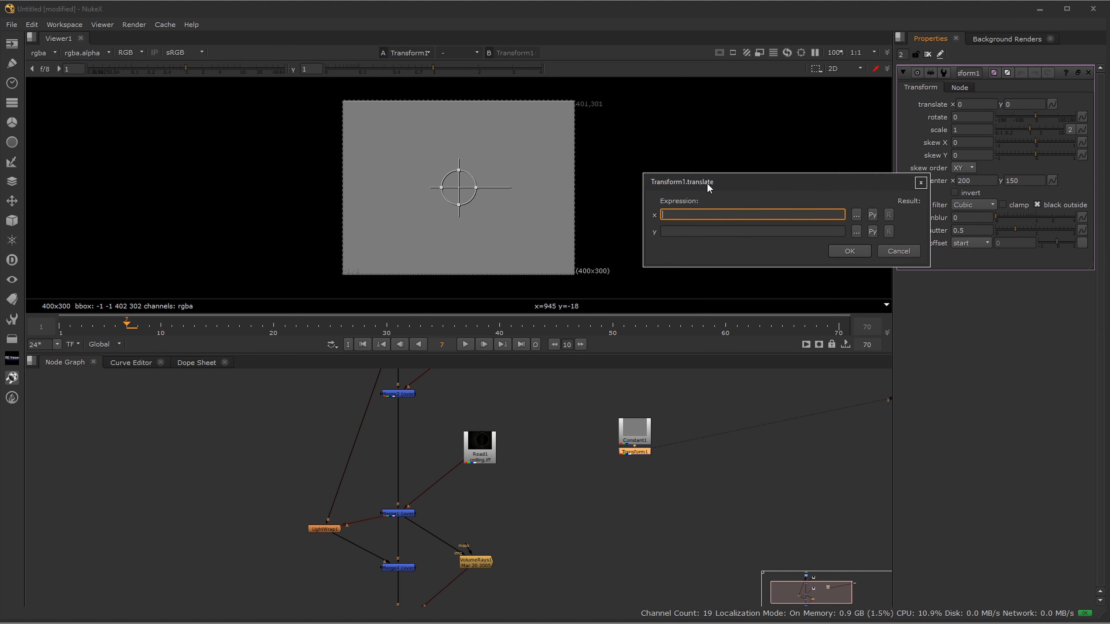
key(ctrl+v)
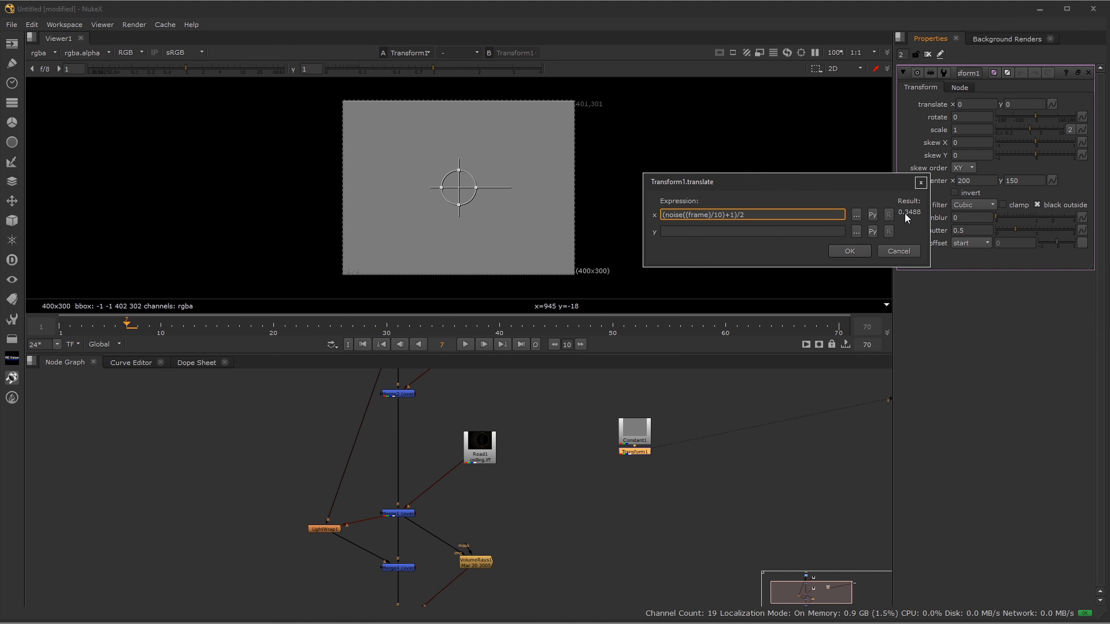
click(737, 232)
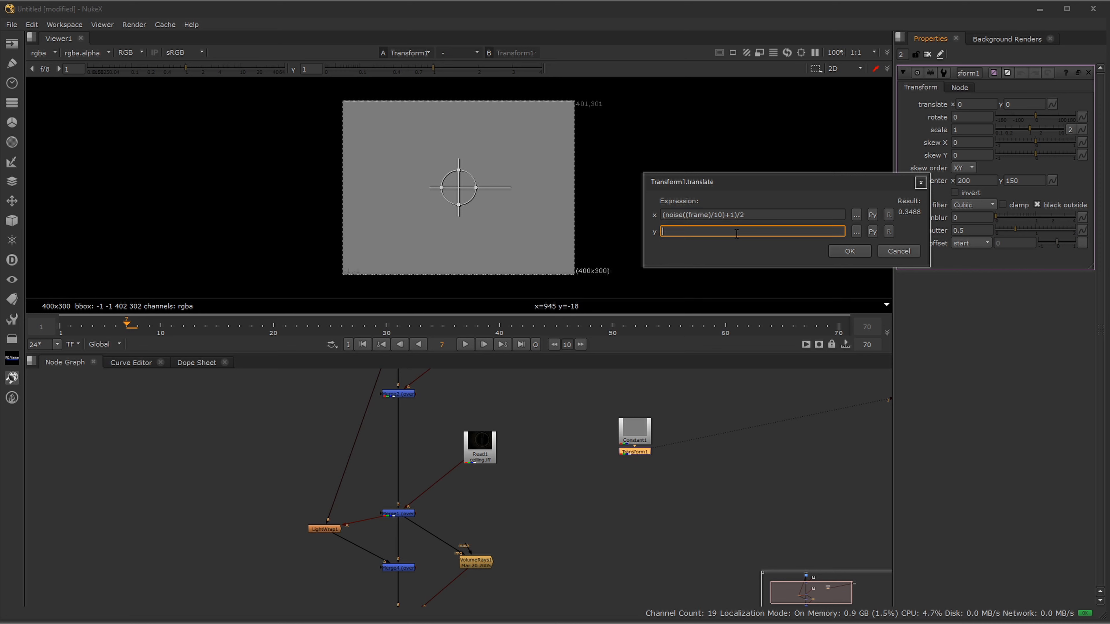
key(ctrl+v)
click(848, 251)
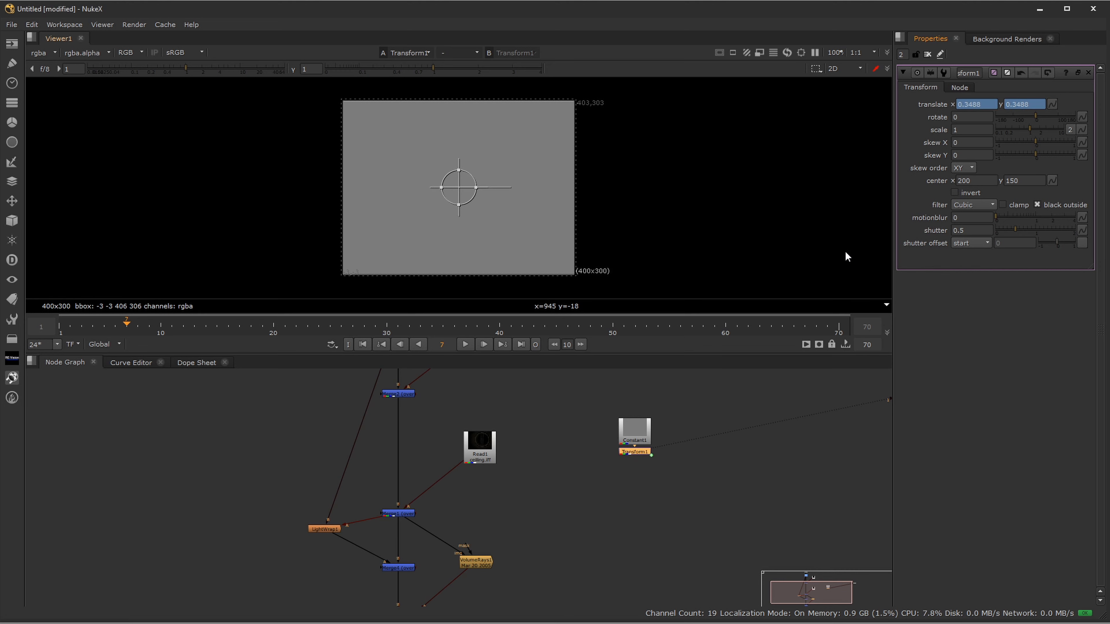
Step: Play back the Transform's animation, stop it and view the translate x and y curves in the Curve Editor
click(465, 344)
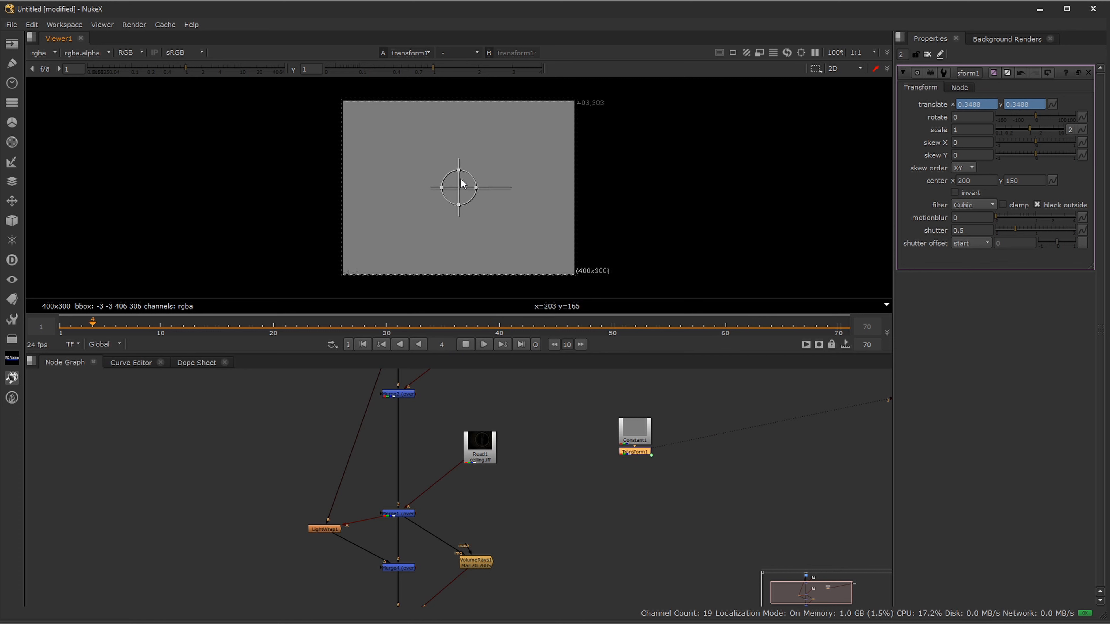
click(466, 345)
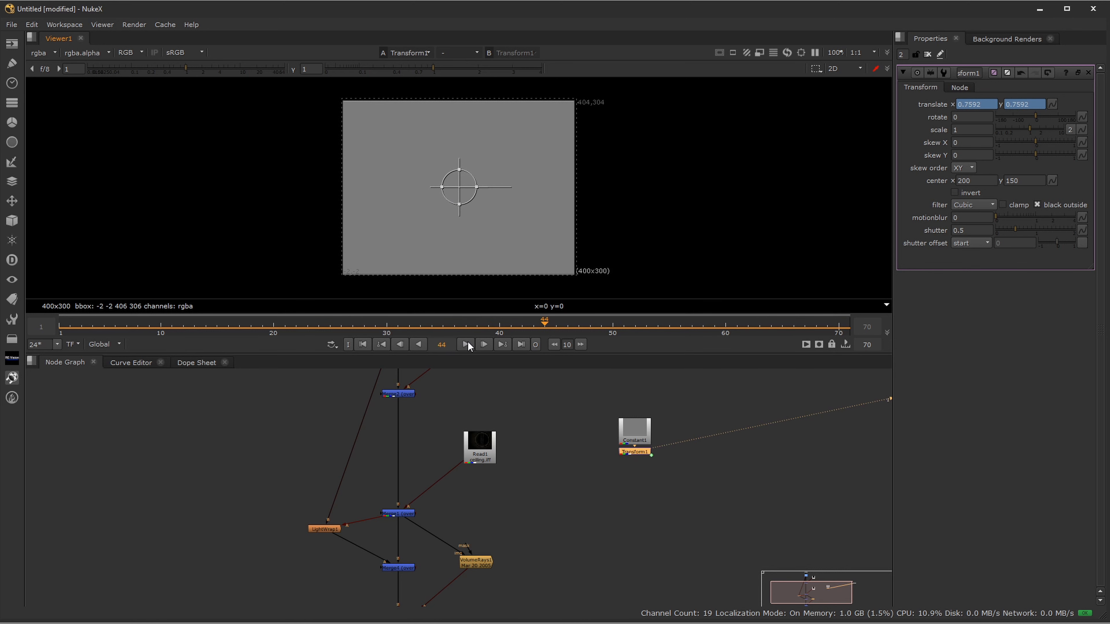
click(119, 361)
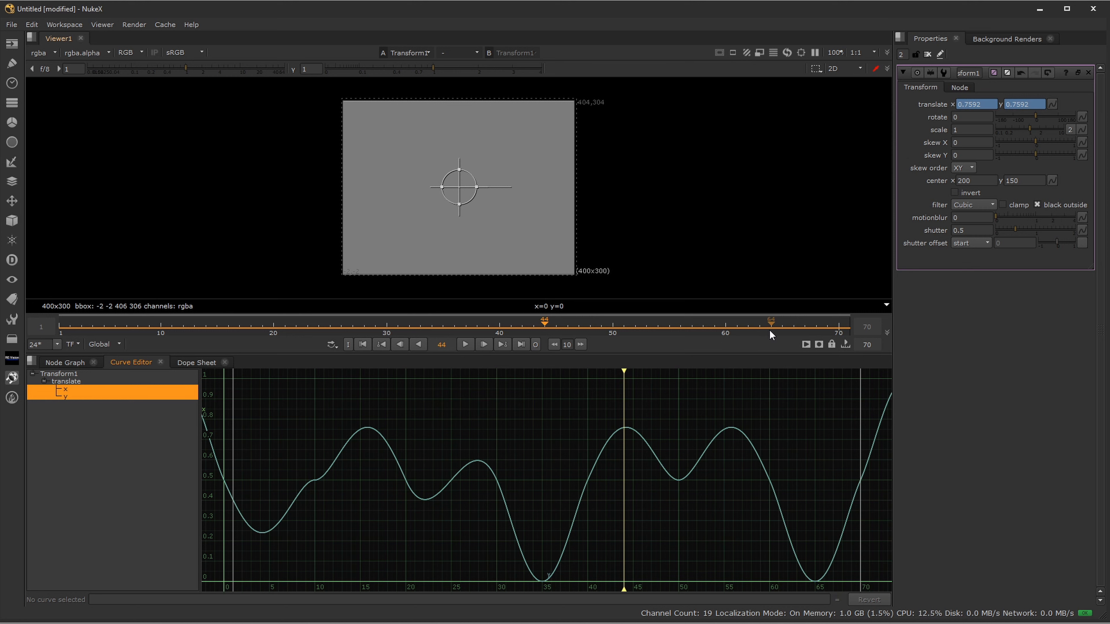
Step: Change the translate x expression to (noise((frame)/10)+1)*5 and fit the curves in the Curve Editor
click(1053, 104)
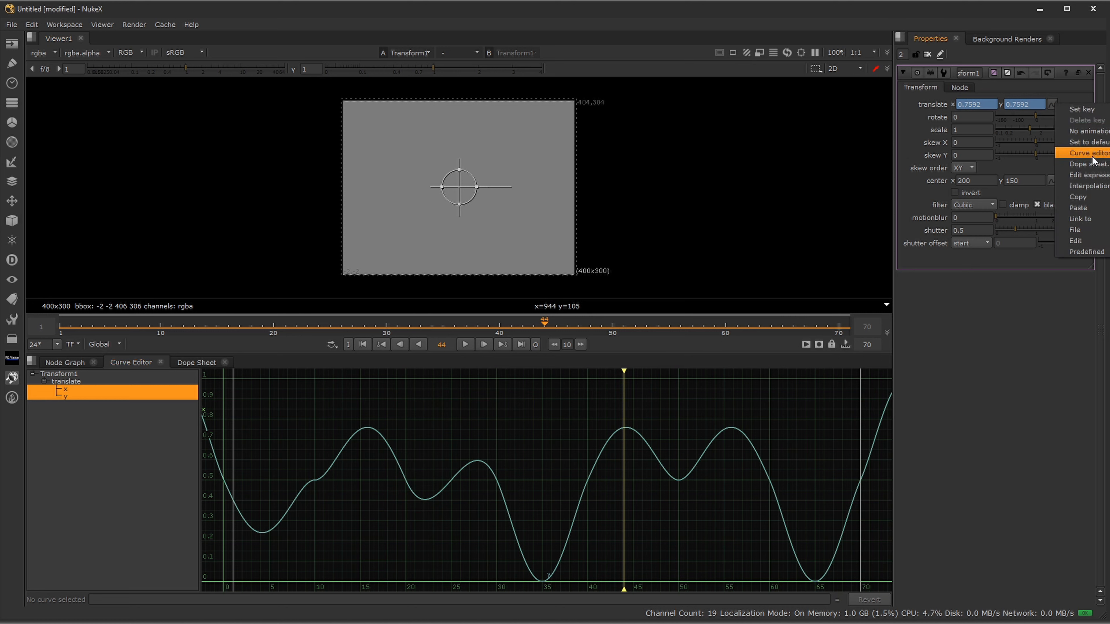
click(1088, 176)
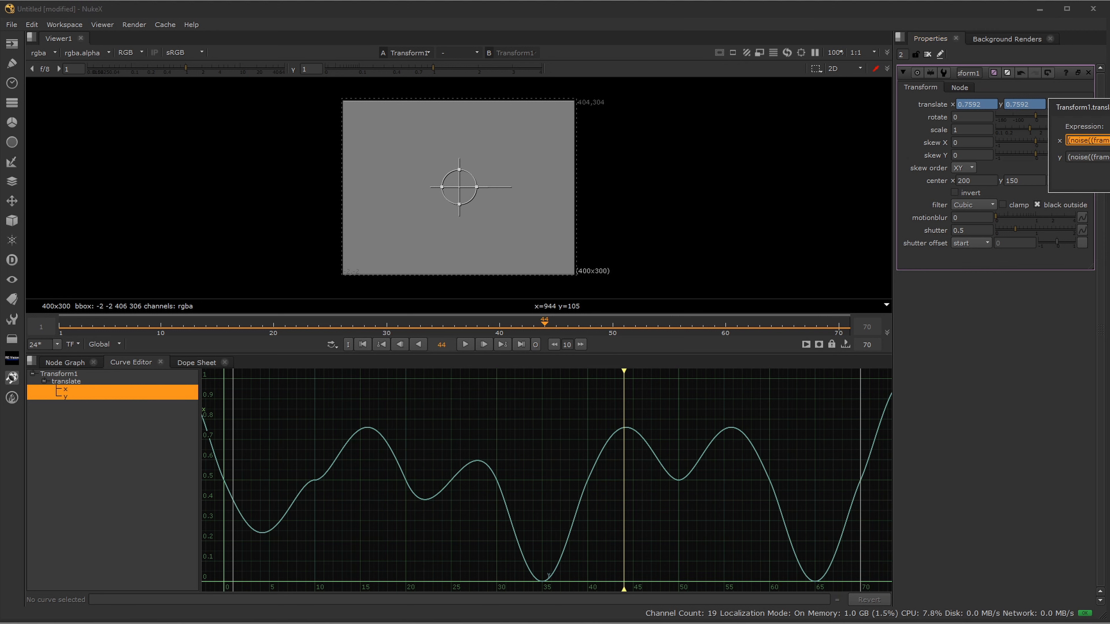
click(718, 209)
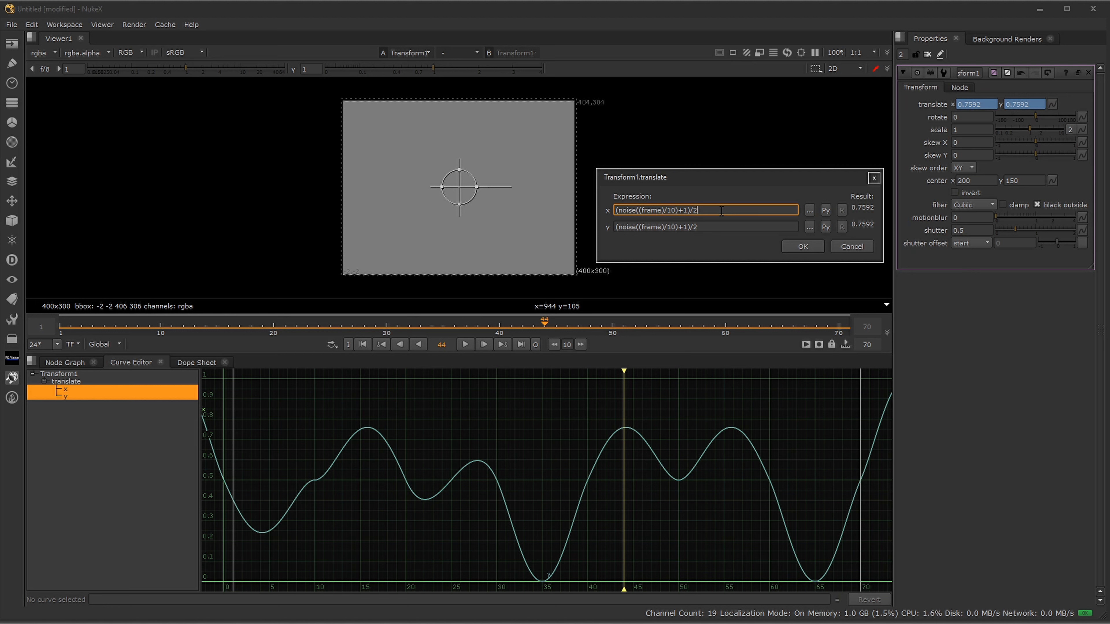
key(BackSpace)
key(BackSpace)
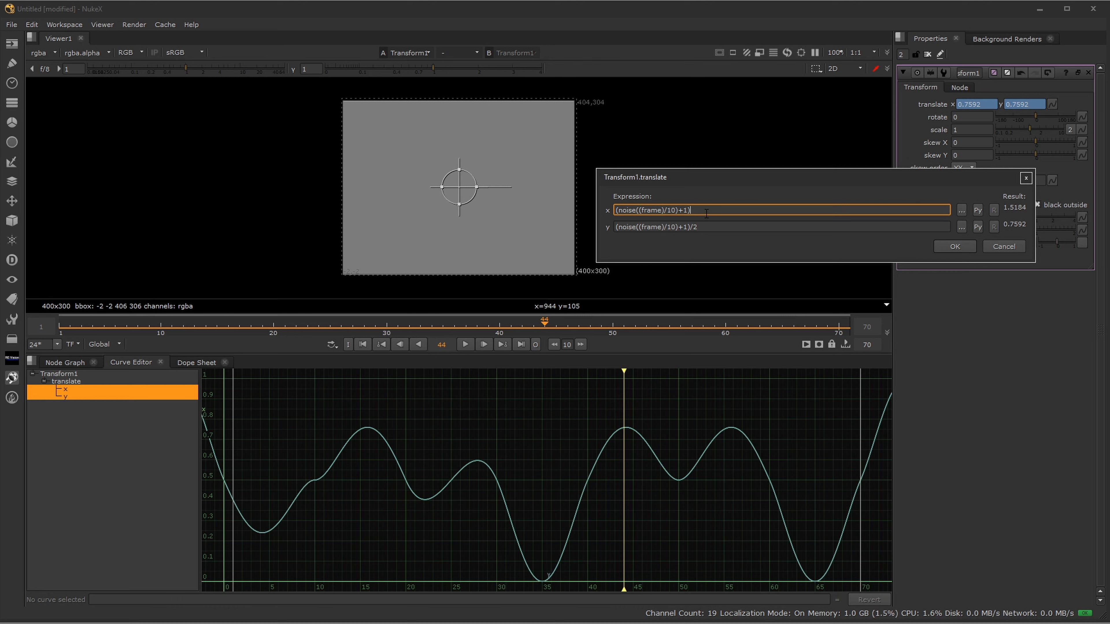
text(*)
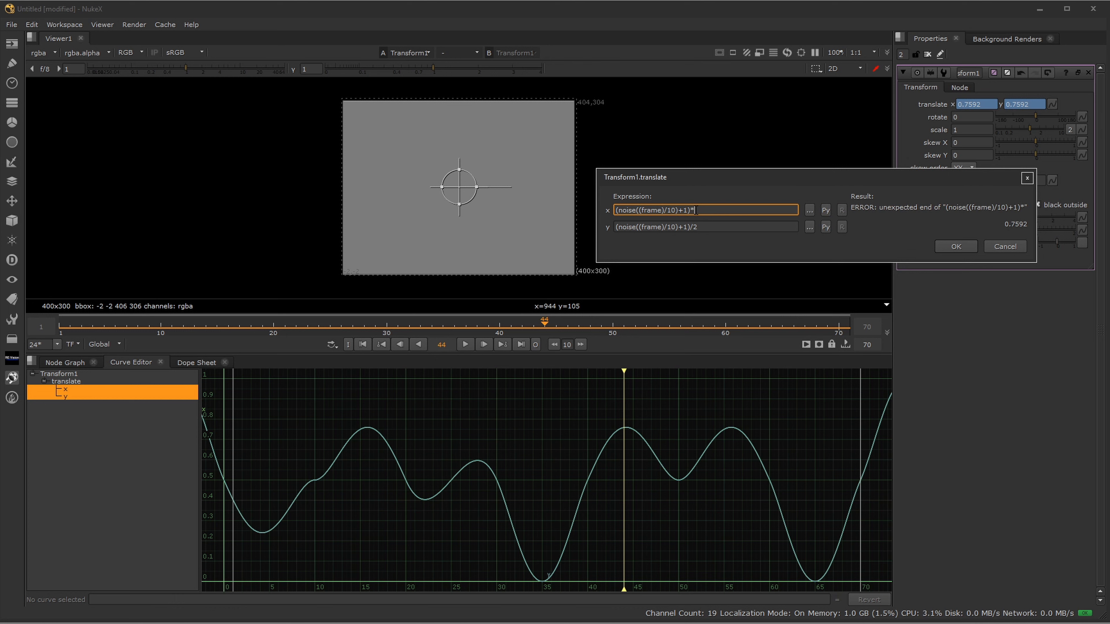
drag(691, 210, 612, 214)
click(702, 209)
text(5)
key(Return)
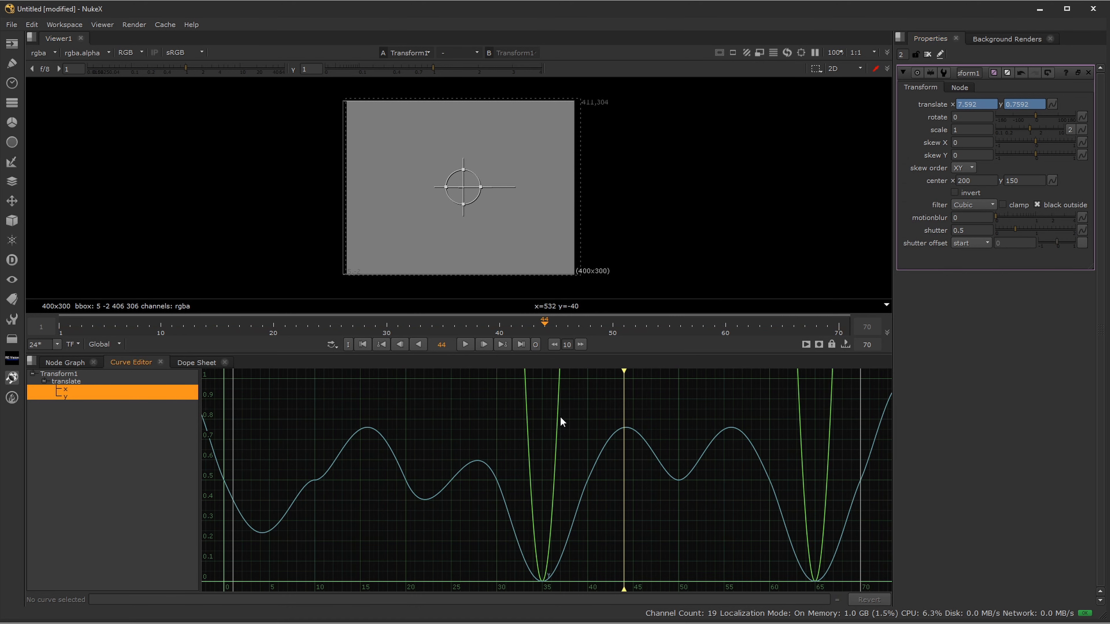
key(f)
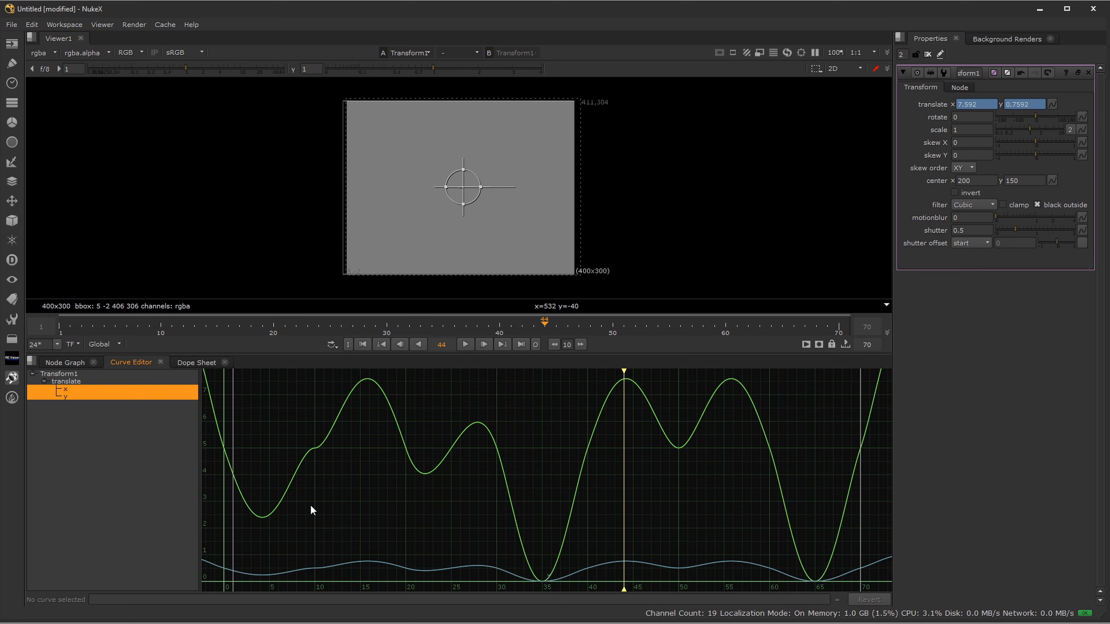
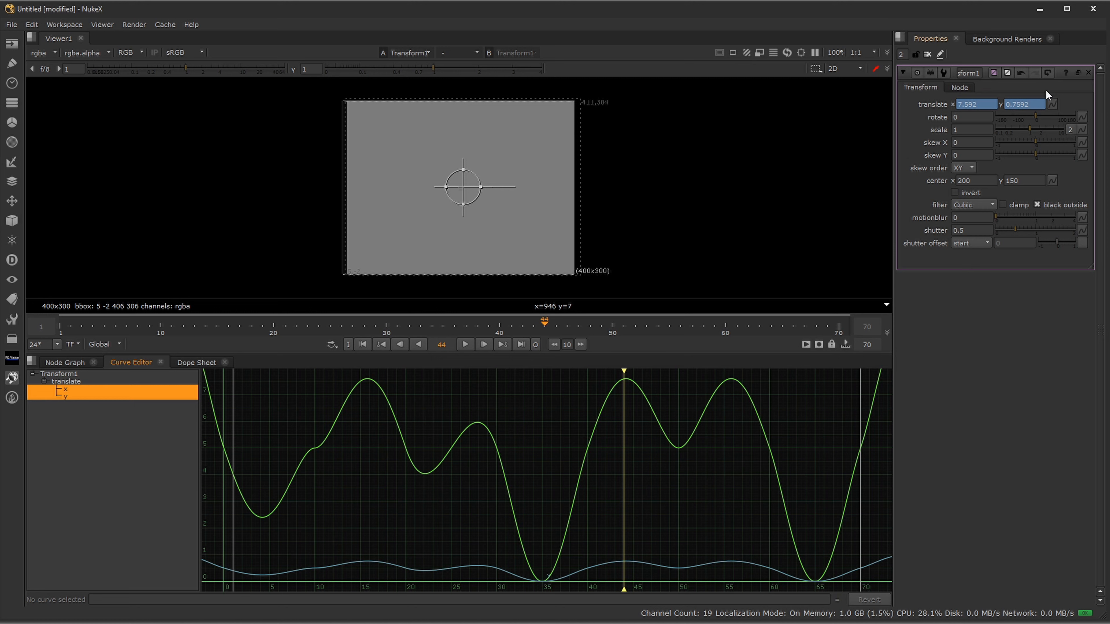
Step: Set the translate y expression to (noise((frame)/10)+1)*5, the same as x
mouse_move(1023, 104)
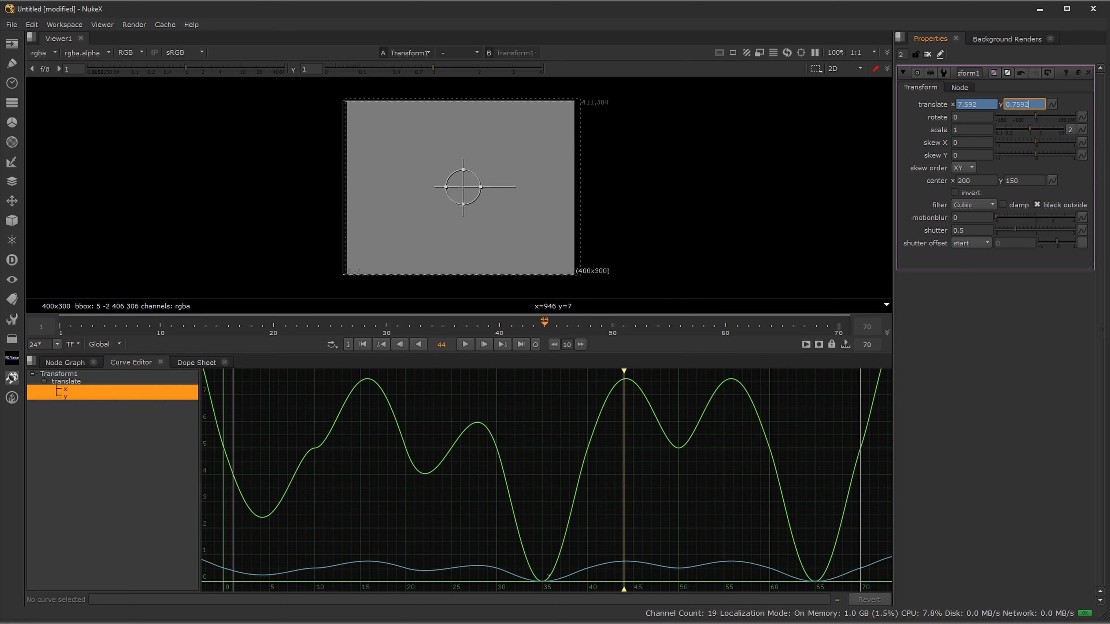
click(1053, 106)
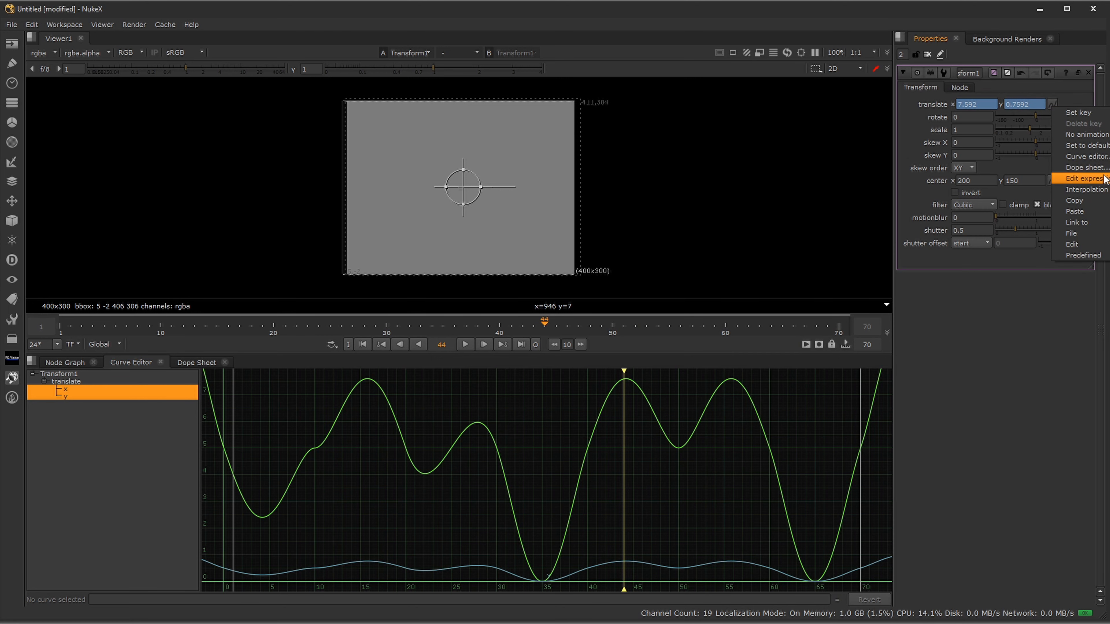
click(1080, 180)
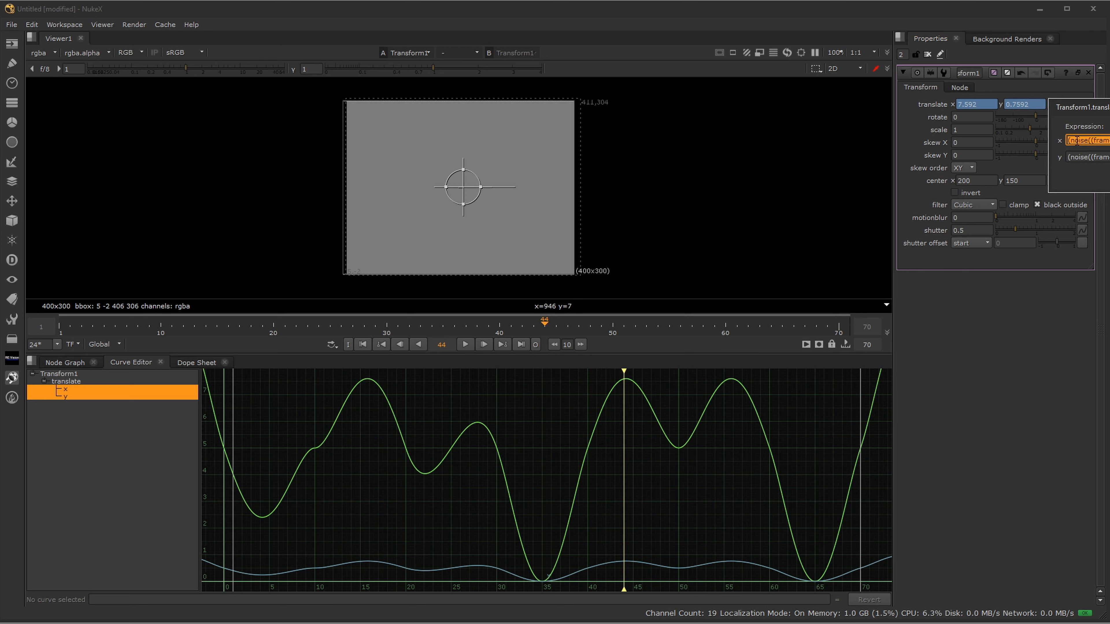
key(Tab)
key(ctrl+v)
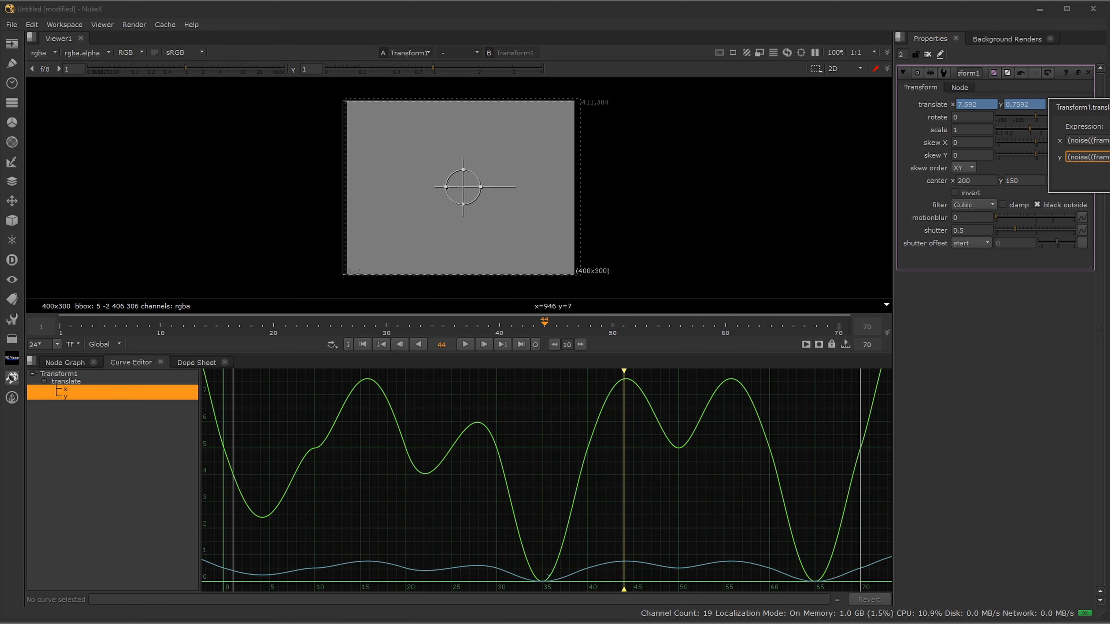
key(Return)
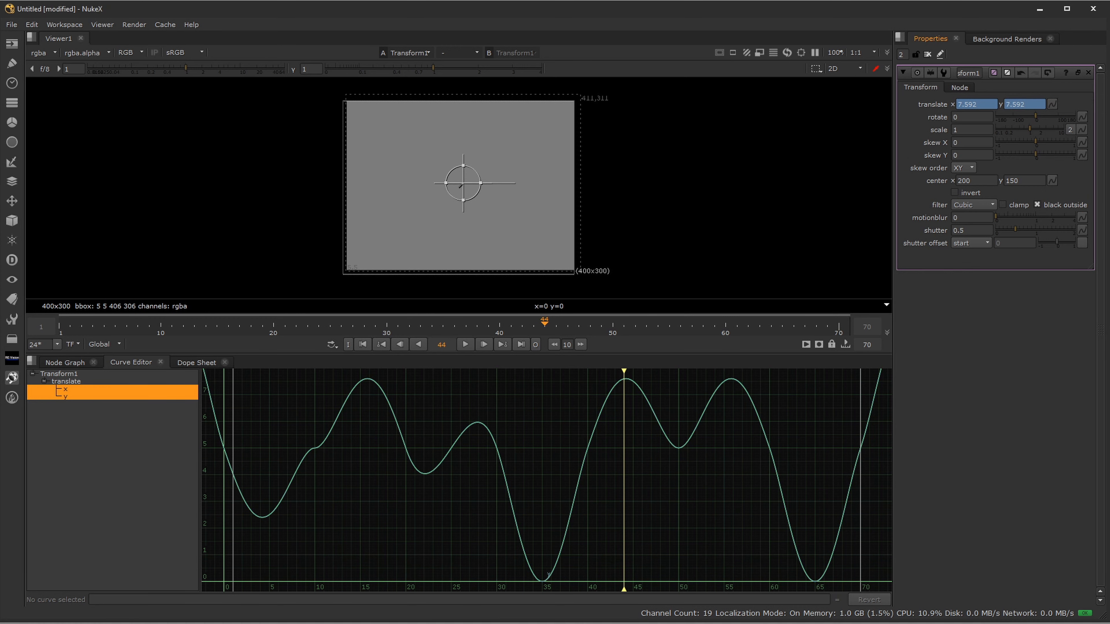
Step: Play back the stronger noise motion, stop it and return to the Node Graph
click(465, 345)
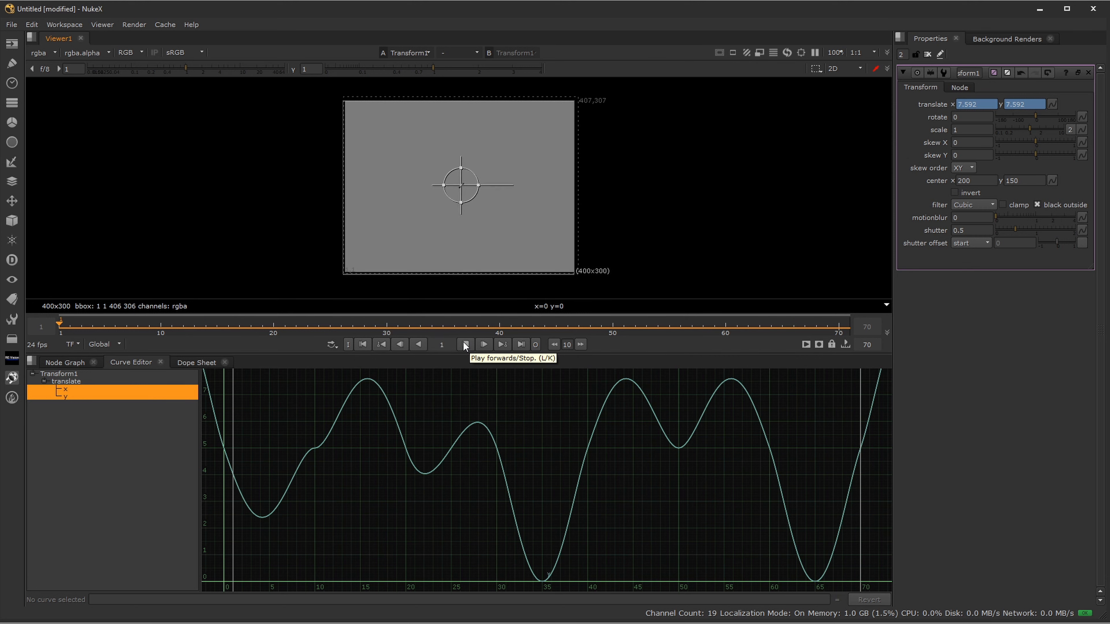
click(465, 344)
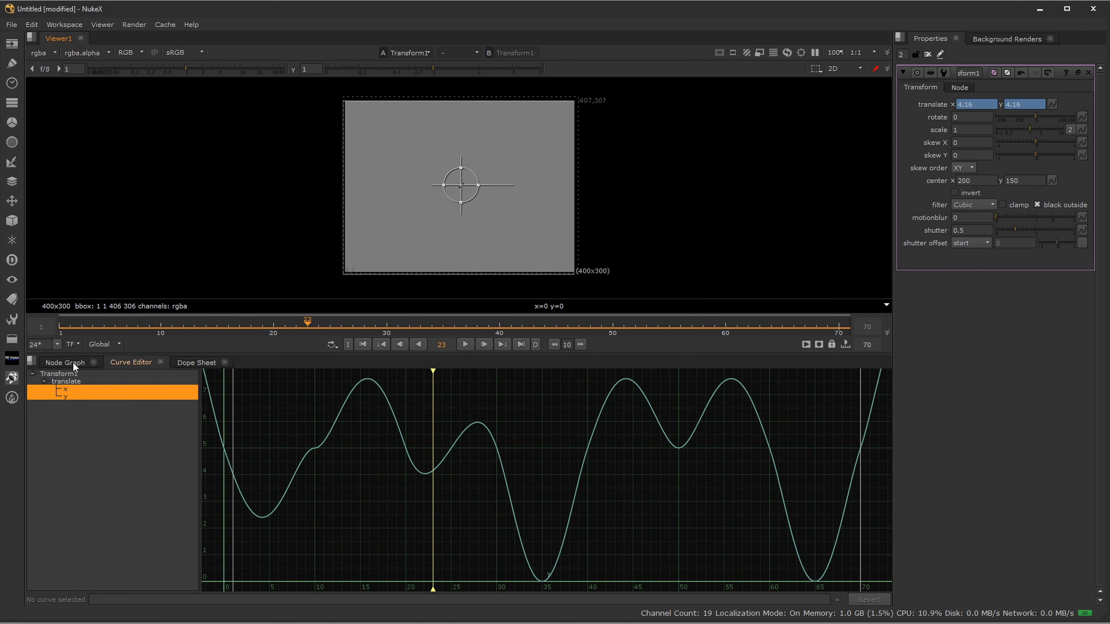
click(61, 363)
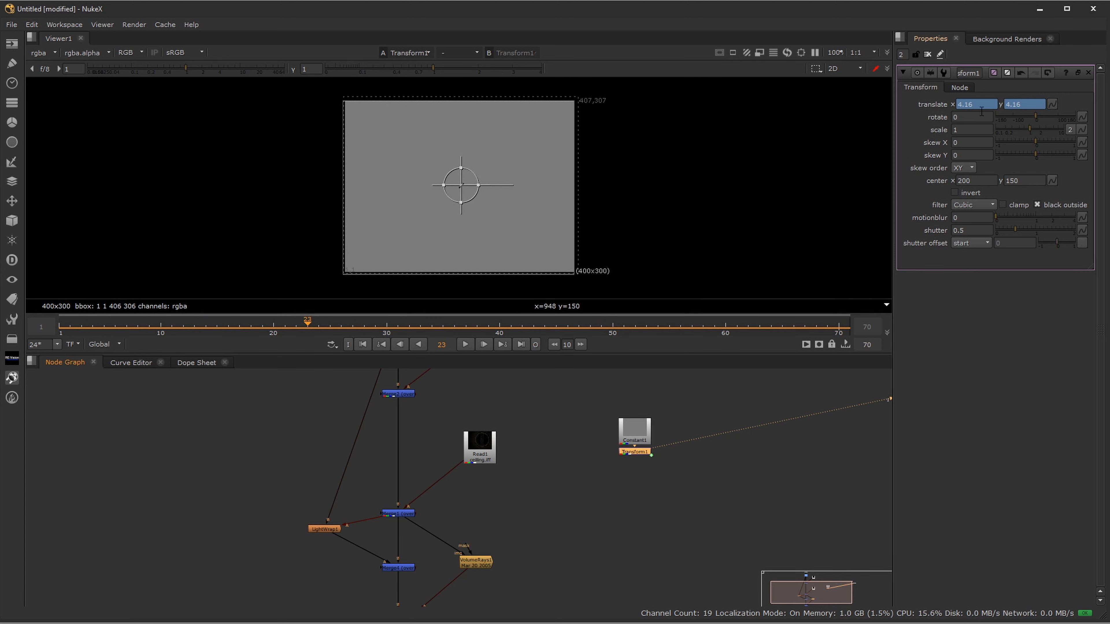
Step: Copy the Transform's translate x expression, (noise((frame)/10)+1)*5, and close its expression editor
click(987, 104)
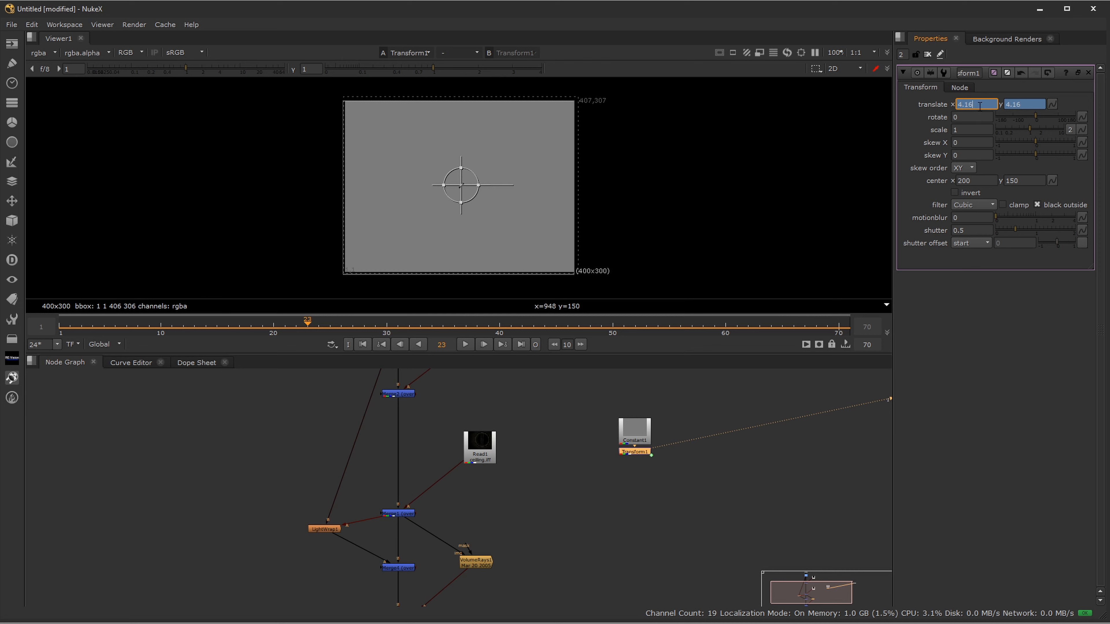
key(equal)
key(ctrl+c)
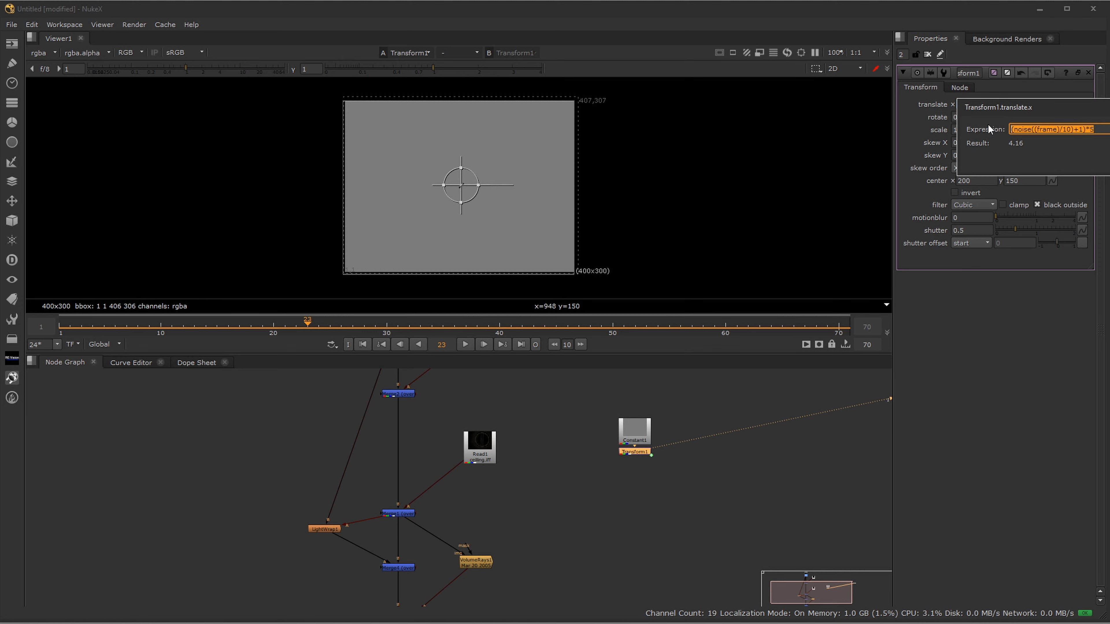
key(Return)
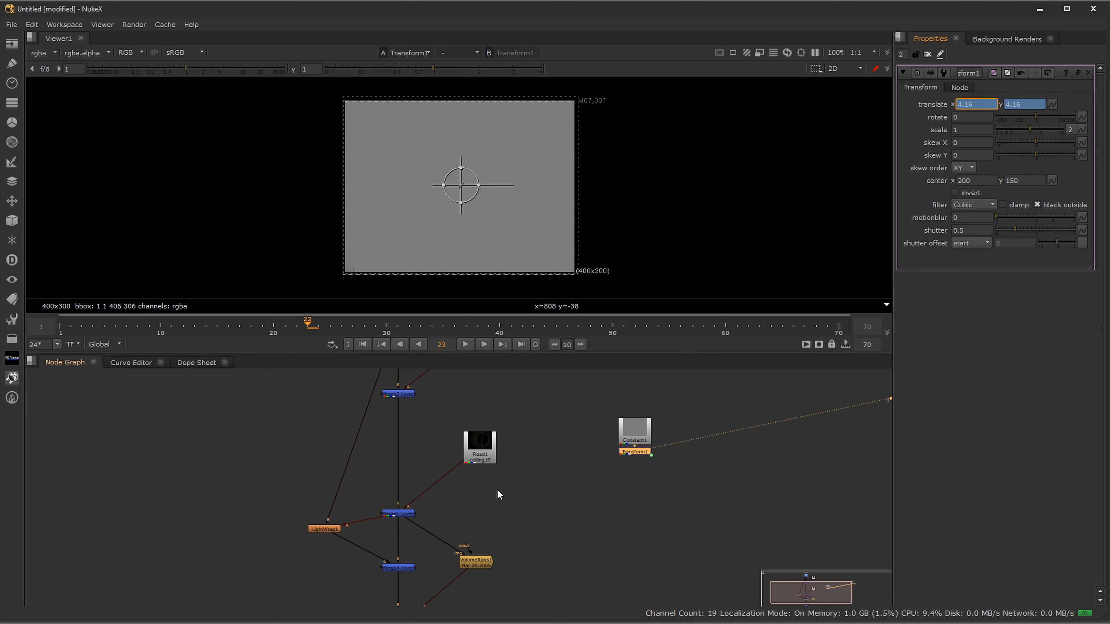
Step: Open VolumeRays' properties and give Volumetrics Center x the copied (noise((frame)/10)+1)*5 expression plus 262, with added enclosing parentheses
middle_drag(498, 493, 537, 479)
double_click(518, 544)
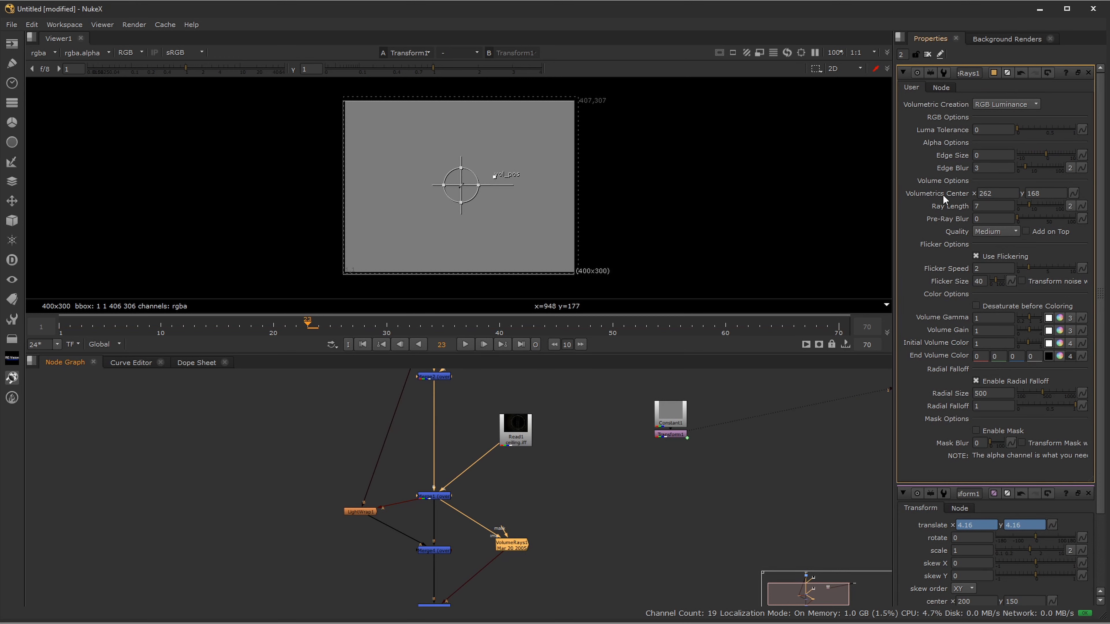
click(1001, 193)
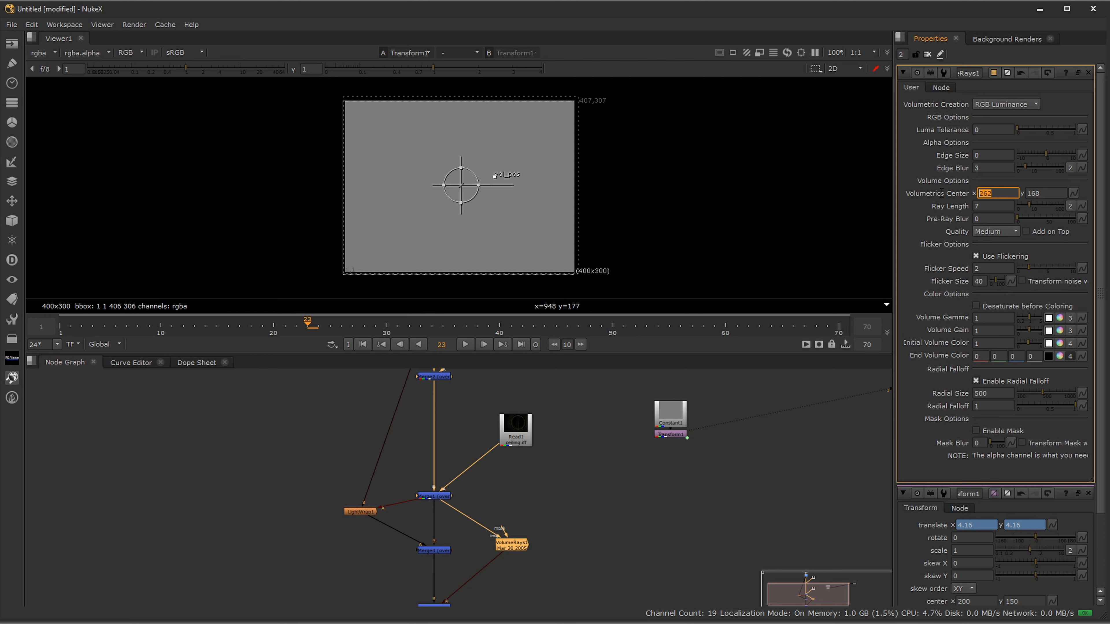
drag(1002, 193, 952, 193)
click(994, 193)
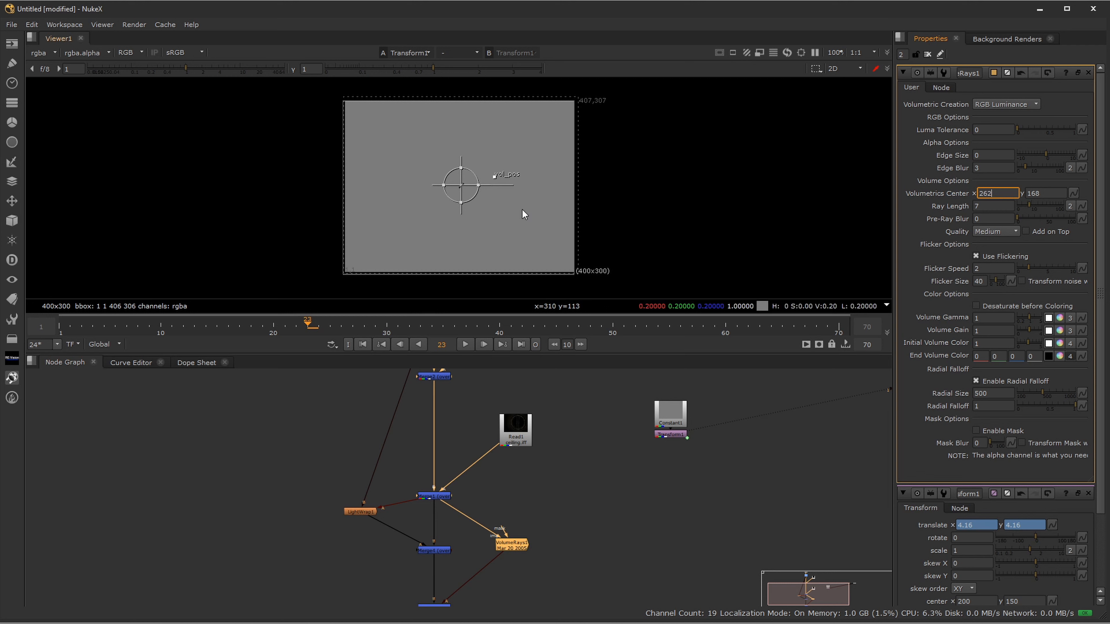
key(equal)
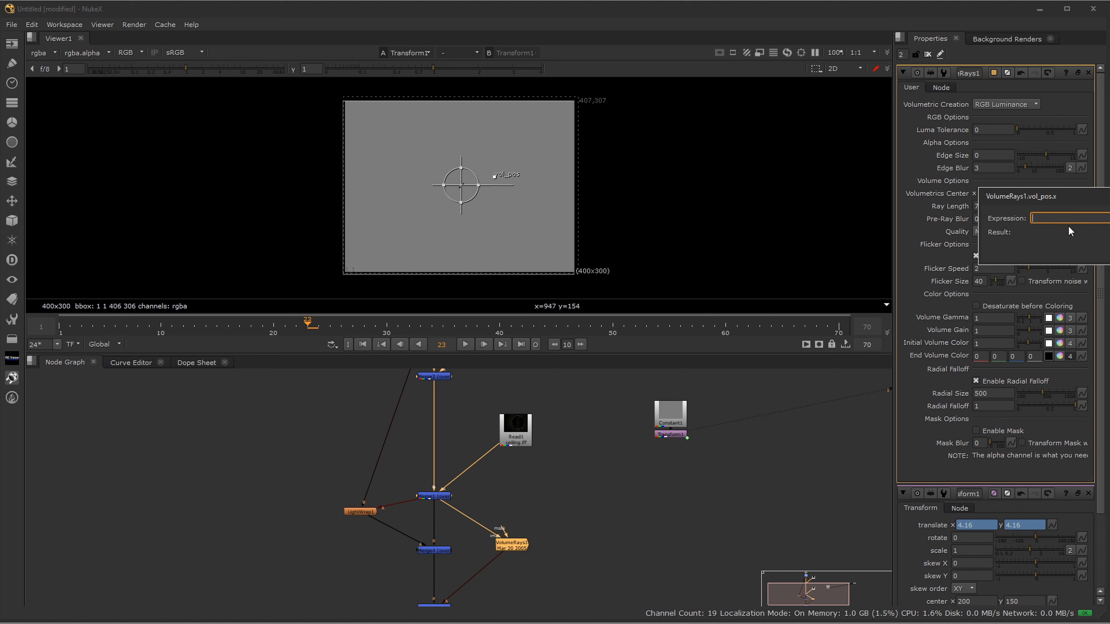
key(ctrl+v)
key(ctrl+a)
click(1070, 218)
text(+262)
text())
text(()
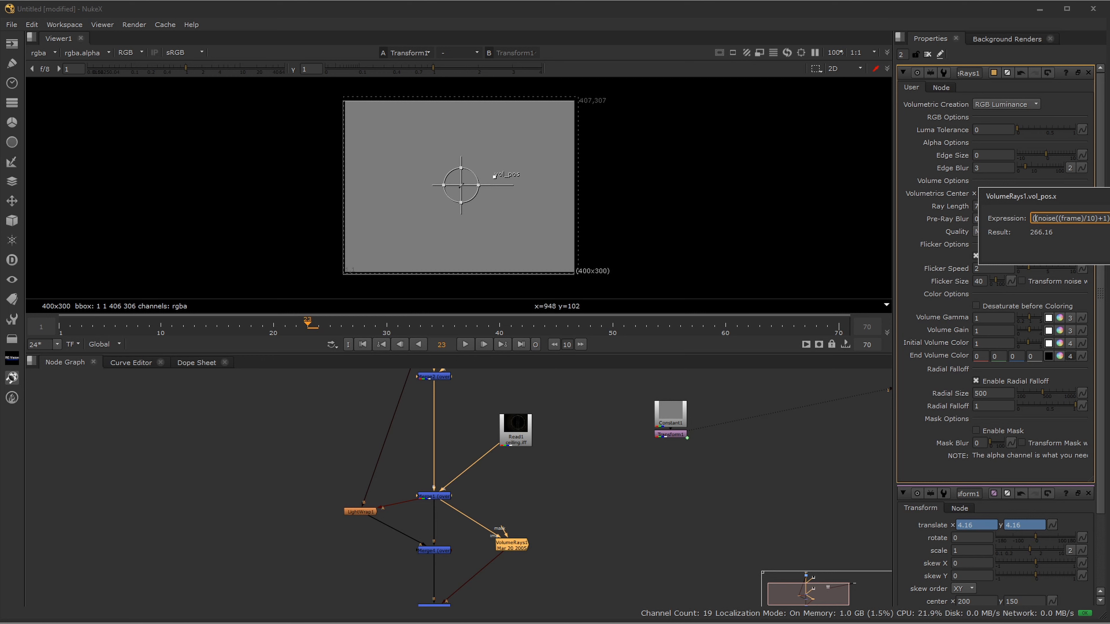
key(Return)
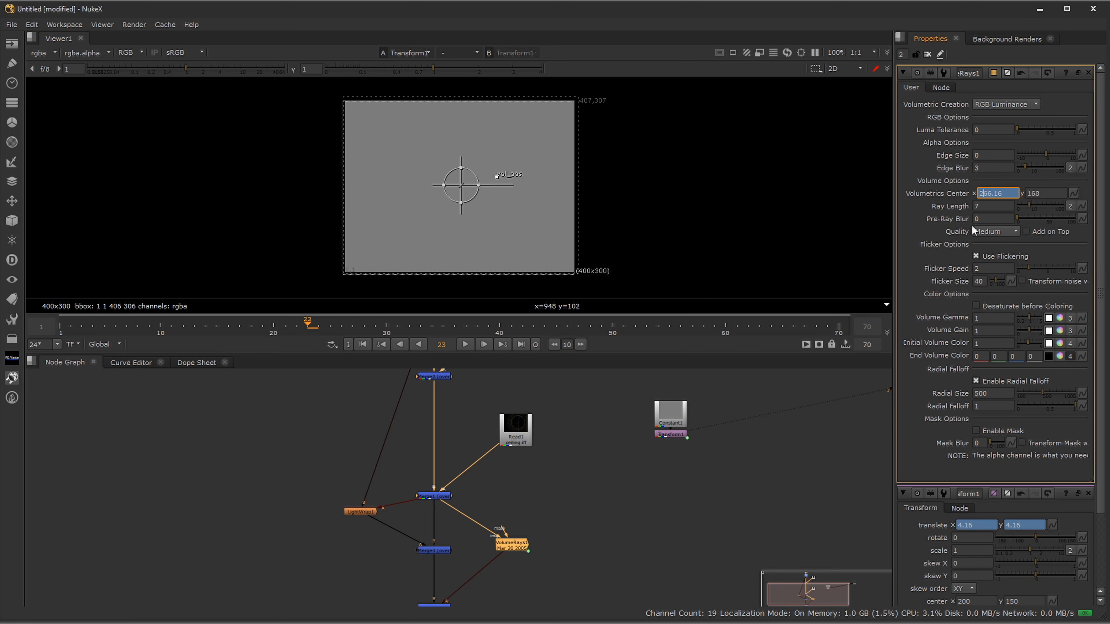
Step: Copy the Volumetrics Center x expression to Volumetrics Center y and replace its 262 offset with 168
key(equal)
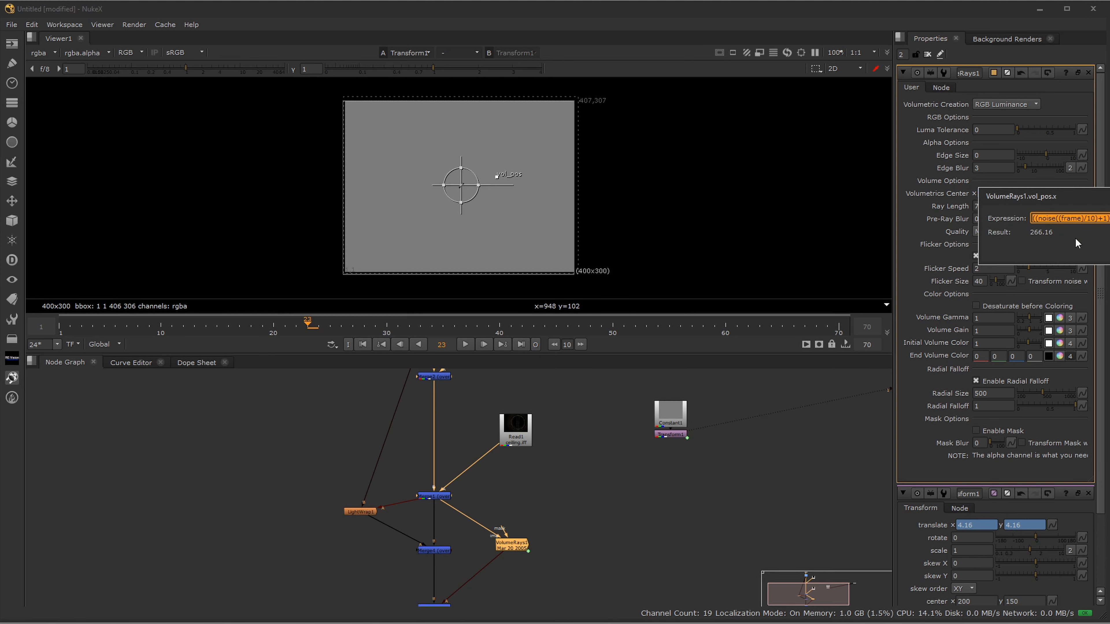
key(Return)
click(1053, 196)
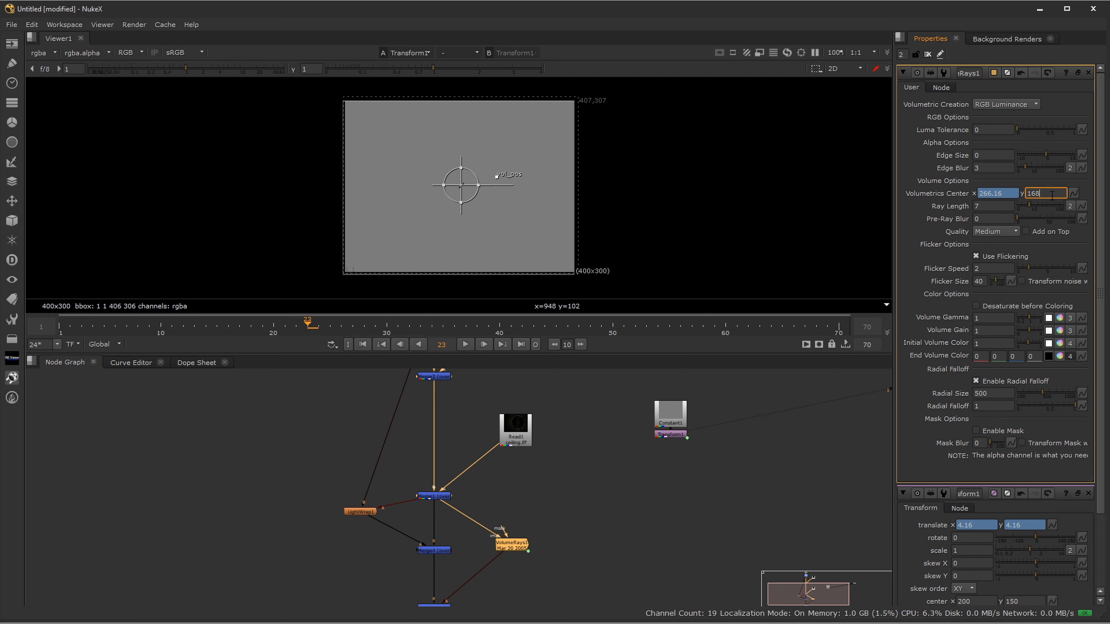
key(equal)
key(ctrl+v)
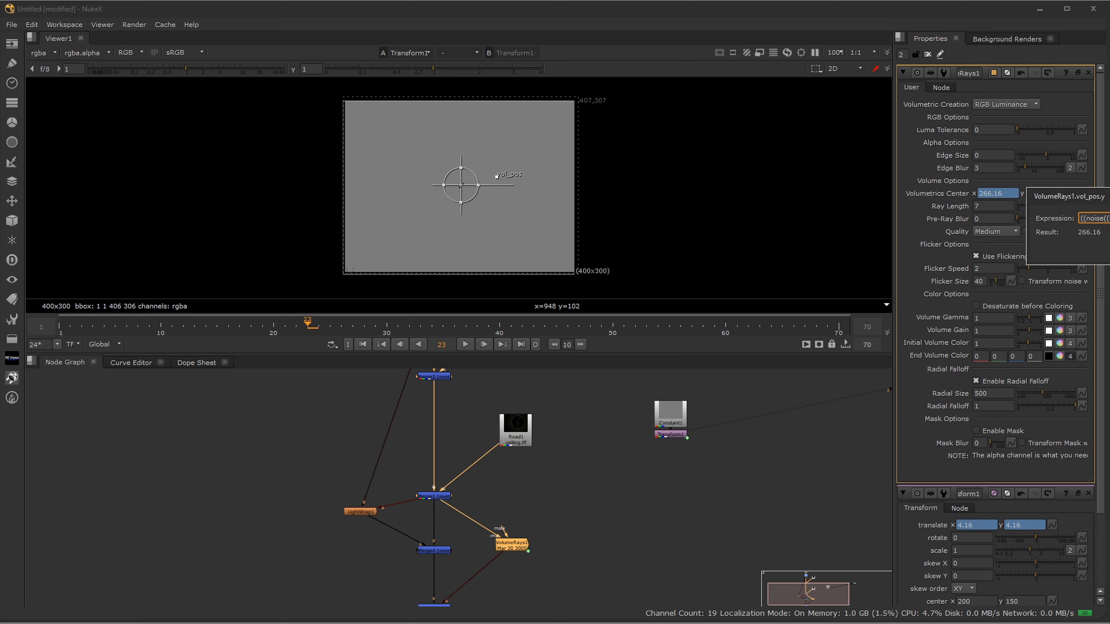
key(Return)
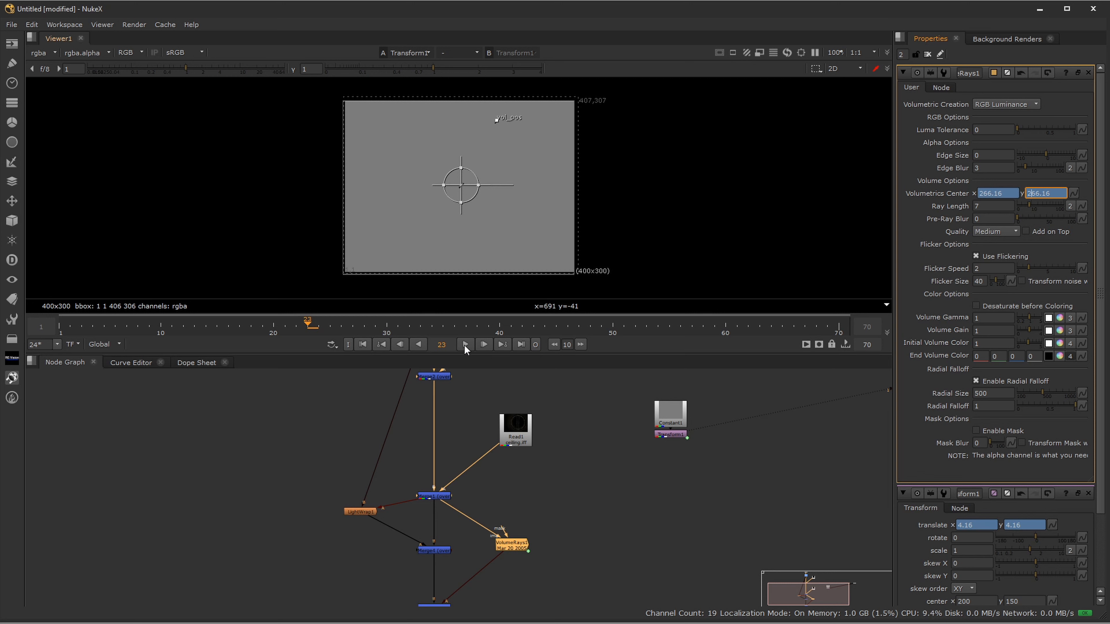
text(158)
key(Return)
key(equal)
key(ctrl+v)
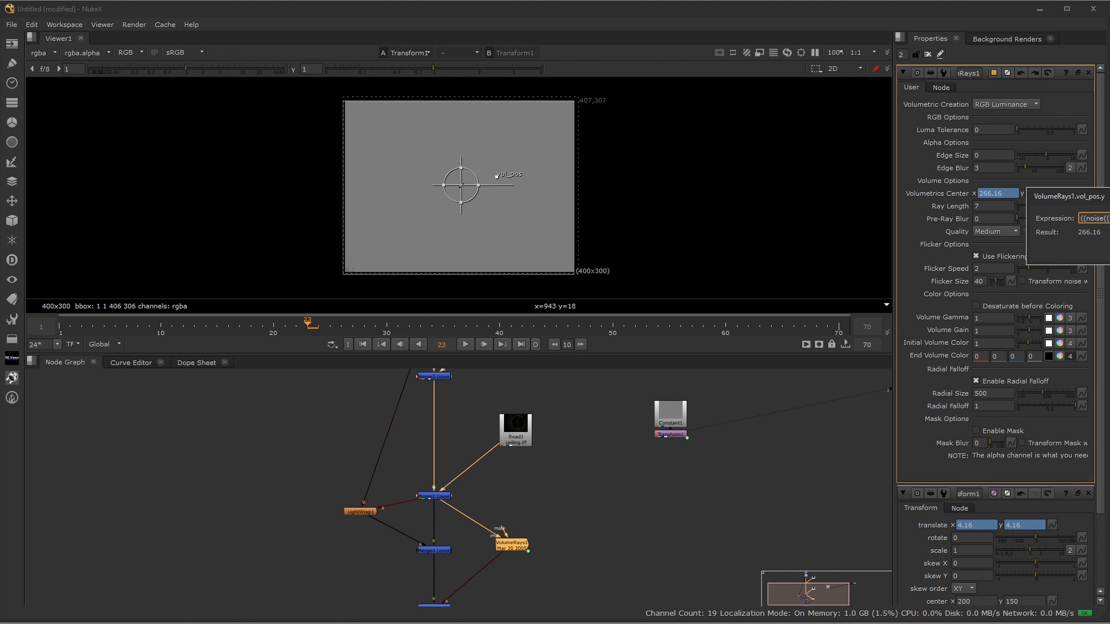
key(Return)
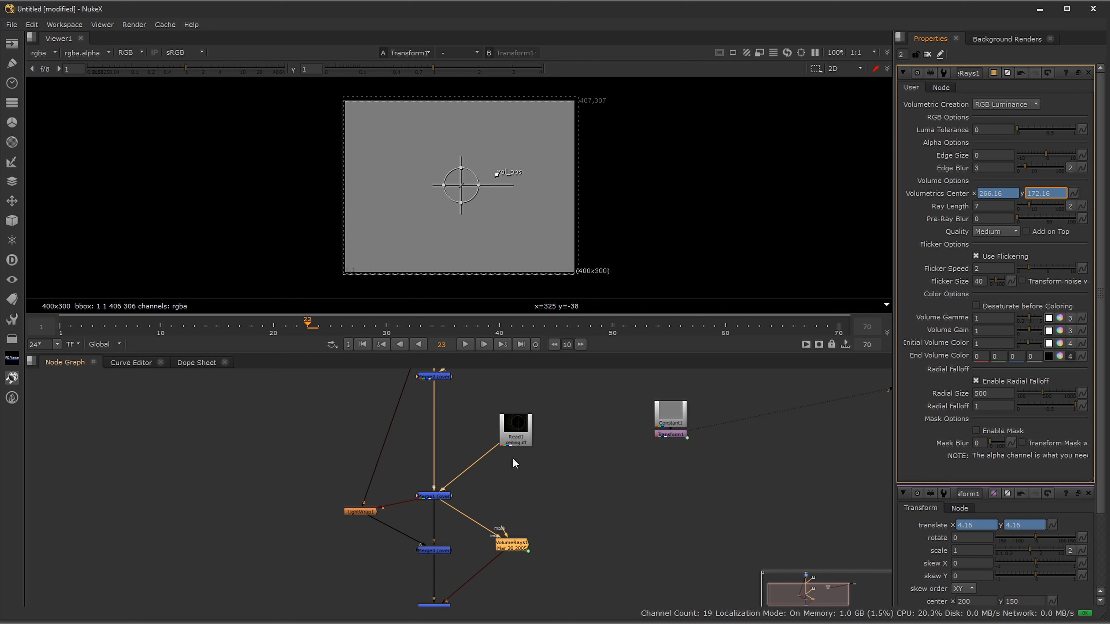
Step: View VolumeRays in the viewer, close the Transform's properties, and play back the animated light rays, stopping after a pass
key(1)
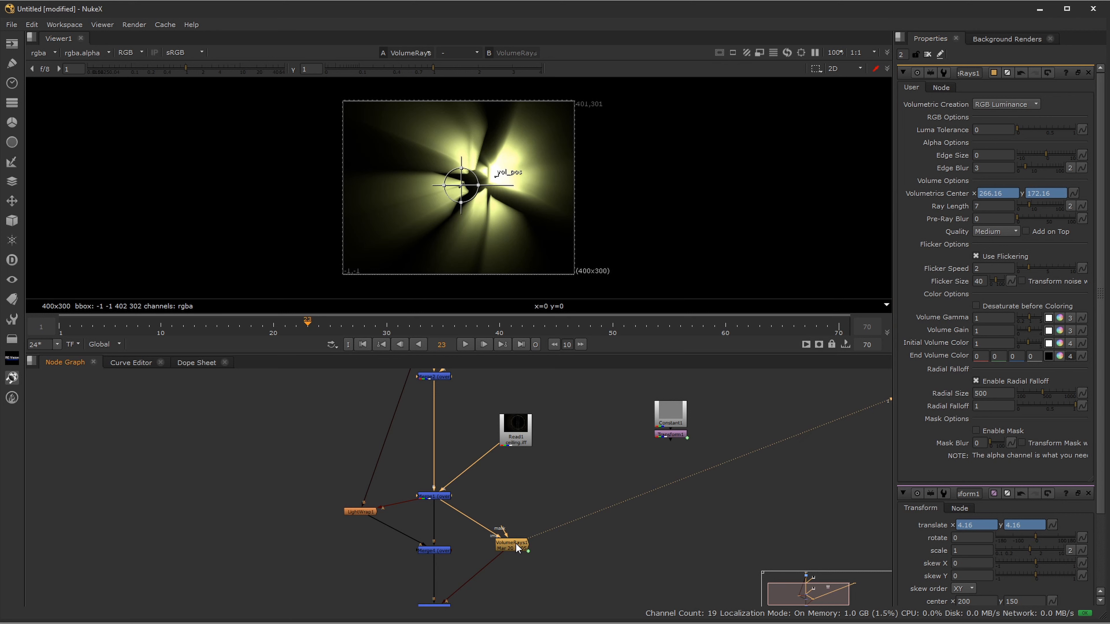
click(1088, 493)
click(465, 344)
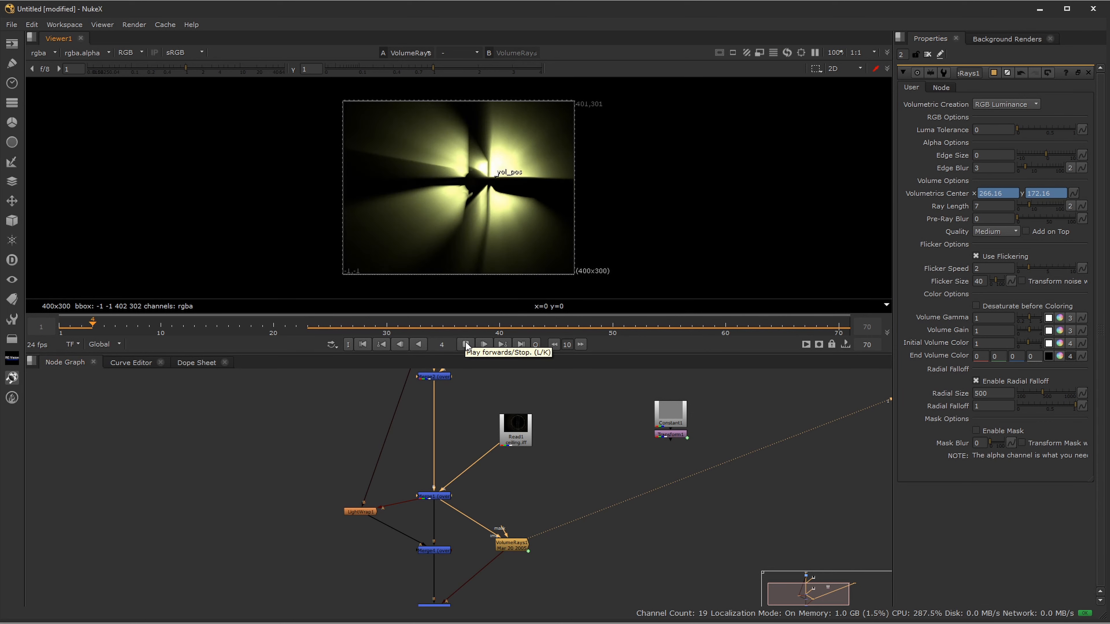
click(465, 344)
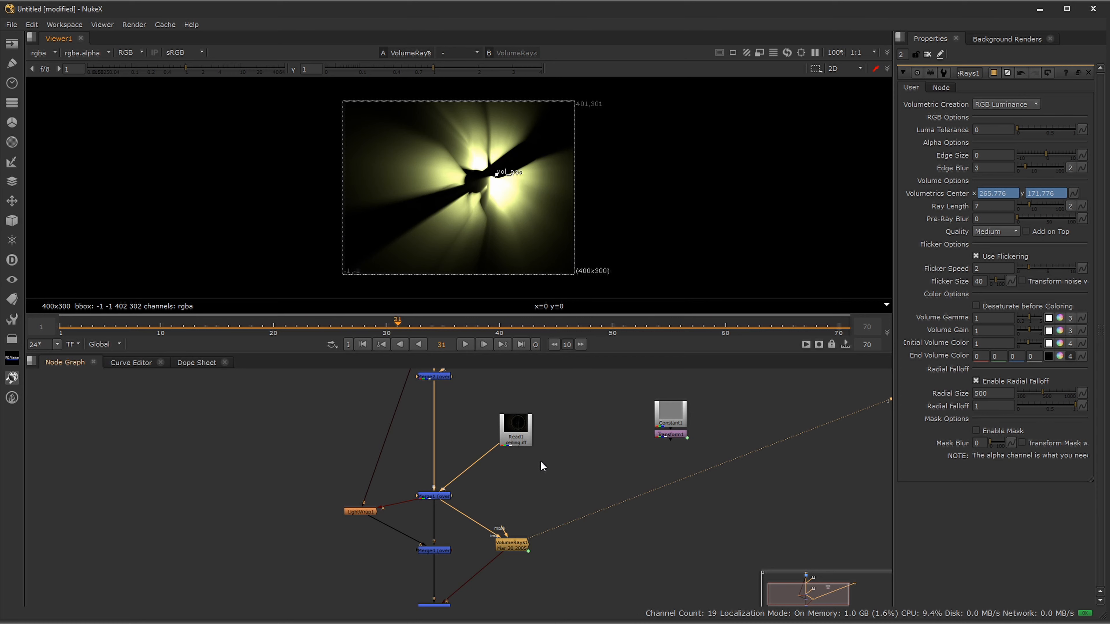
Step: Freeze the fan on its first image by setting Read2's frame expression to 1
middle_drag(530, 452, 537, 540)
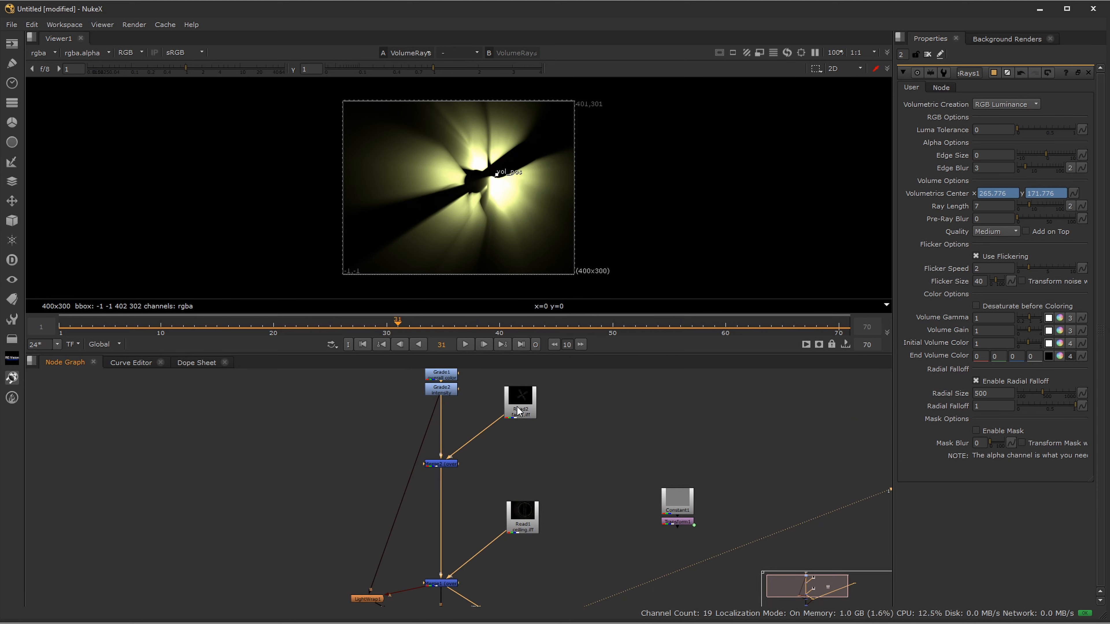
double_click(534, 398)
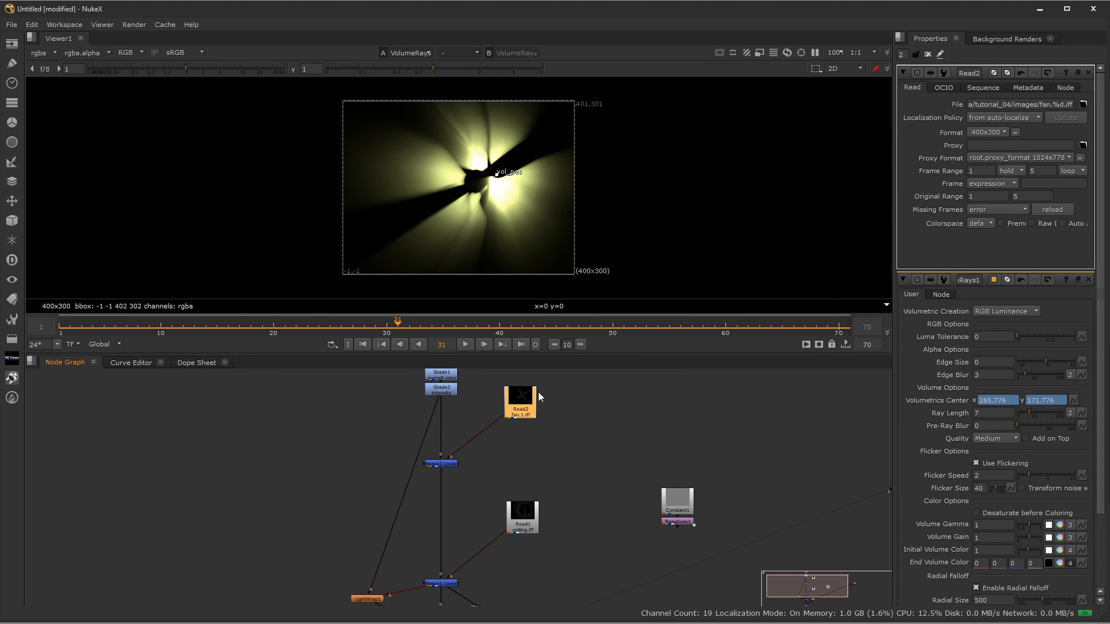
click(1005, 183)
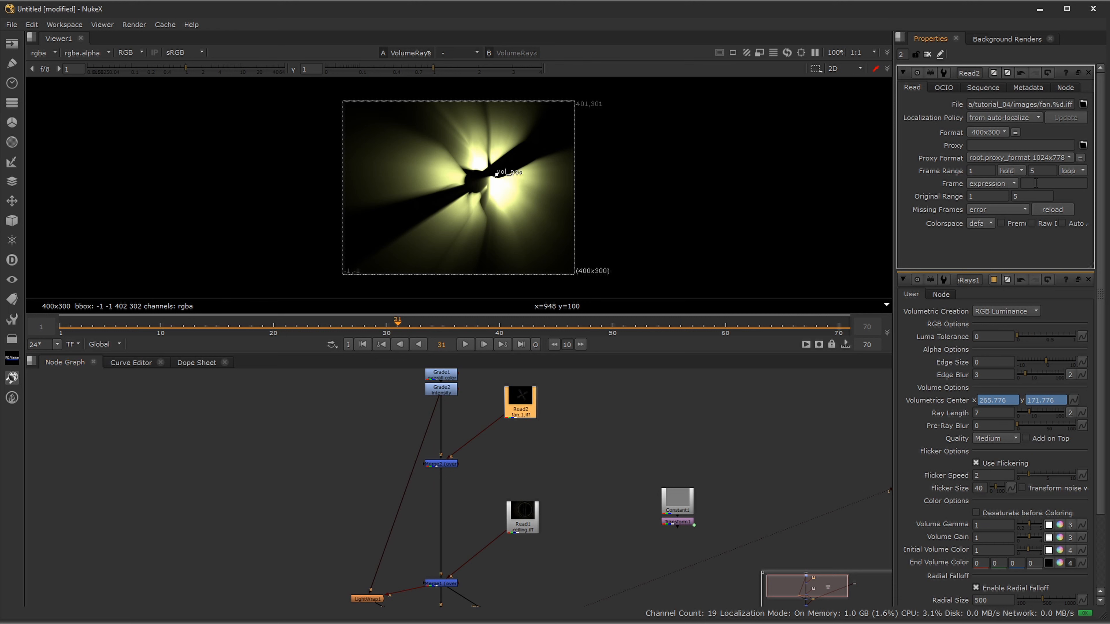
click(1027, 186)
key(Return)
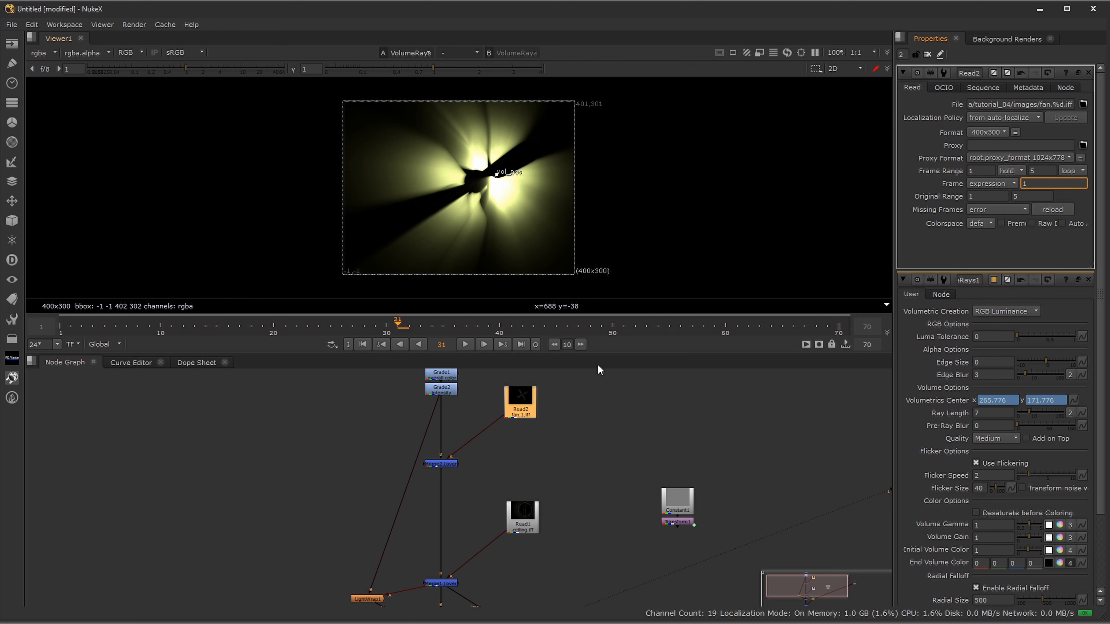
Step: Play back the VolumeRays output with the fan frozen to judge the ray movement alone, then stop
click(449, 586)
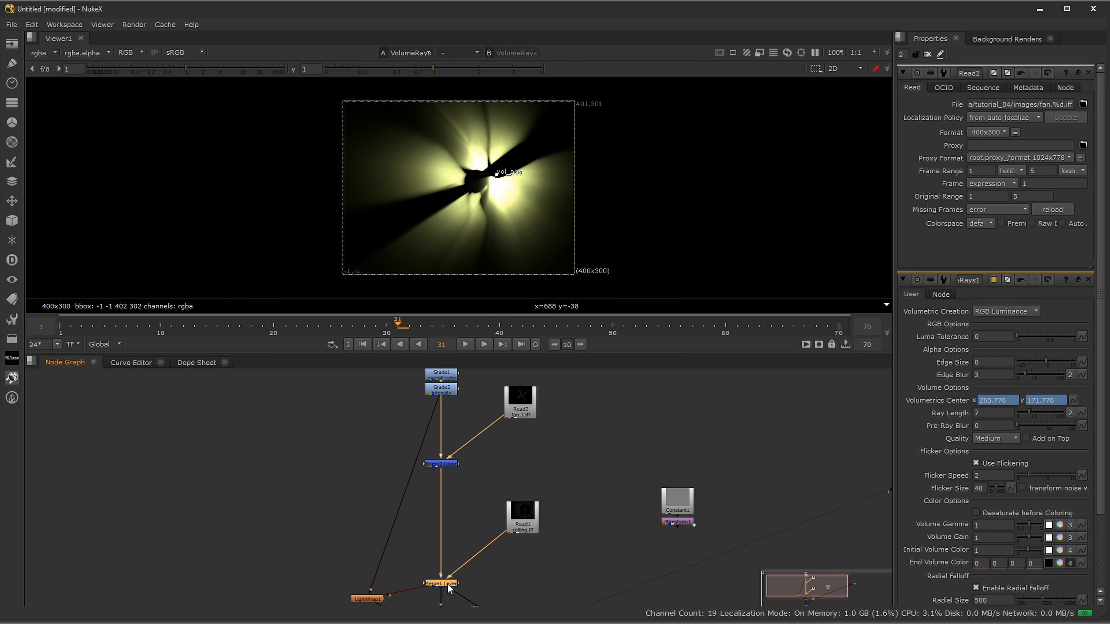
middle_drag(498, 560, 481, 484)
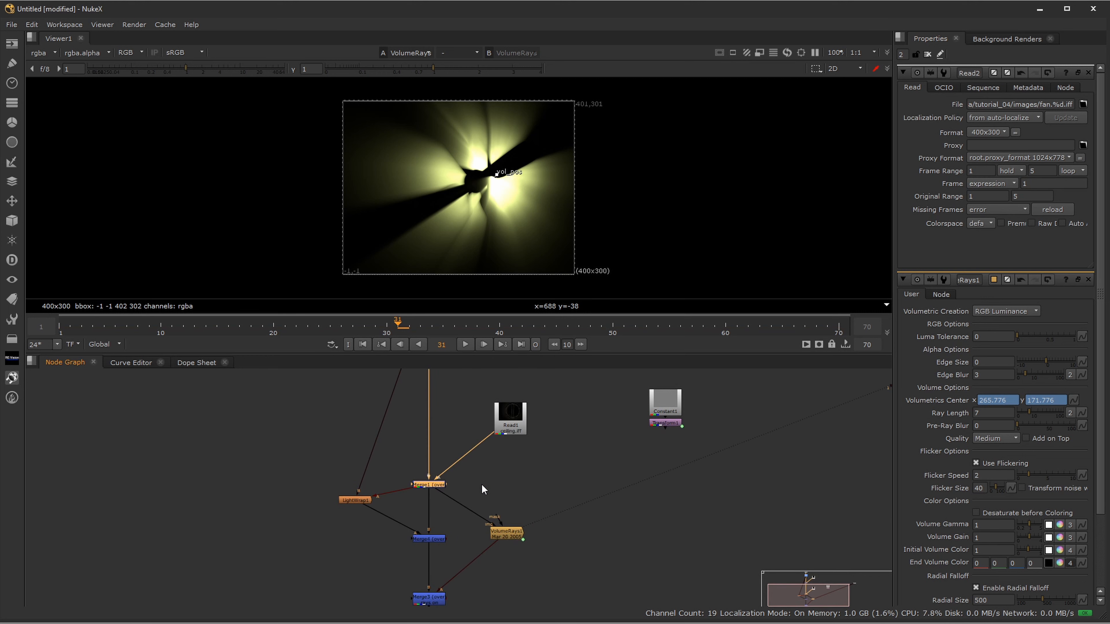
click(507, 534)
click(466, 345)
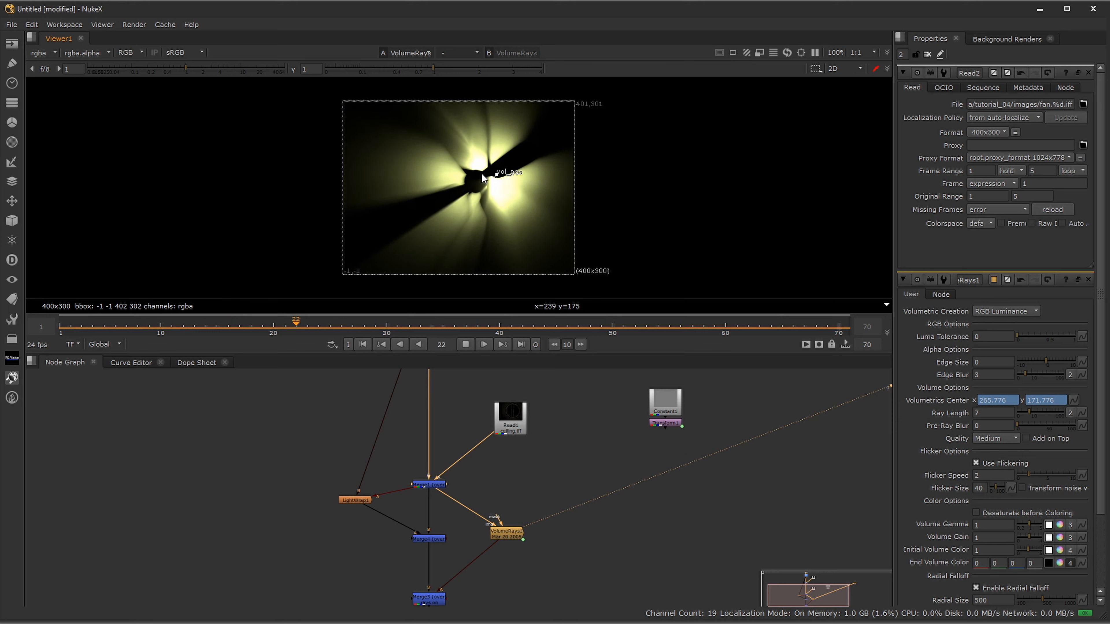
click(464, 345)
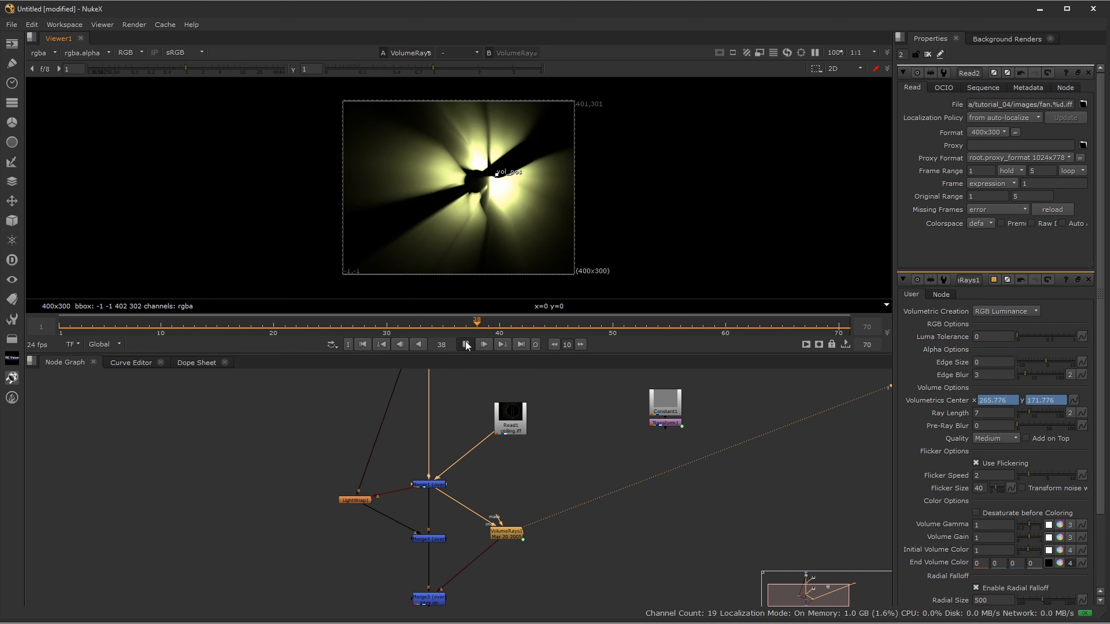
Step: Increase the noise multiplier in VolumeRays' Volumetrics Center x and y expressions
click(508, 533)
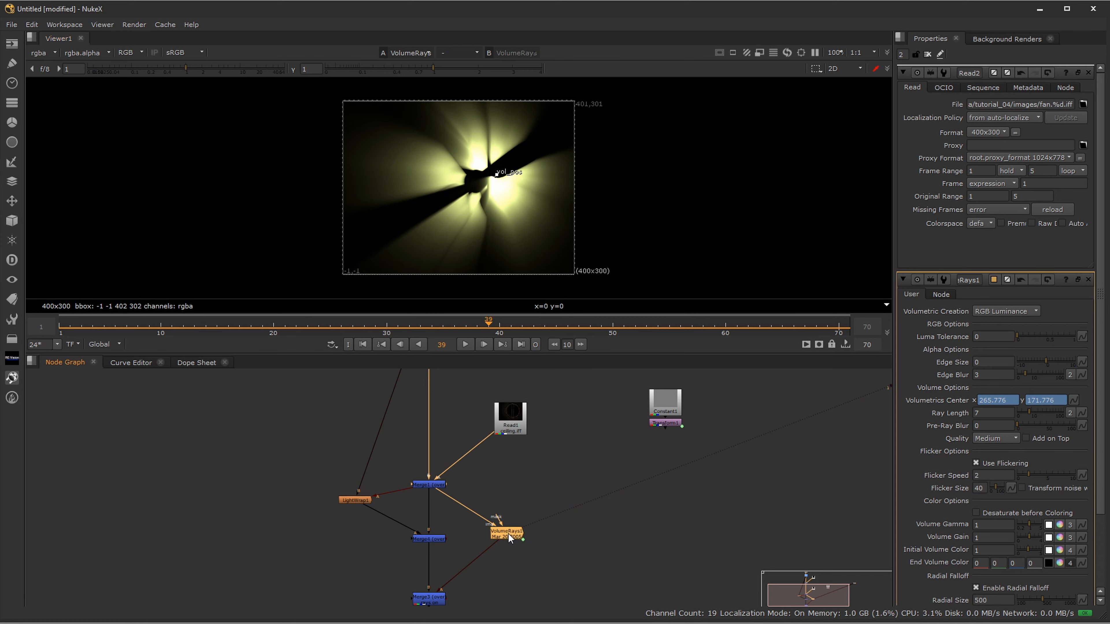
double_click(509, 535)
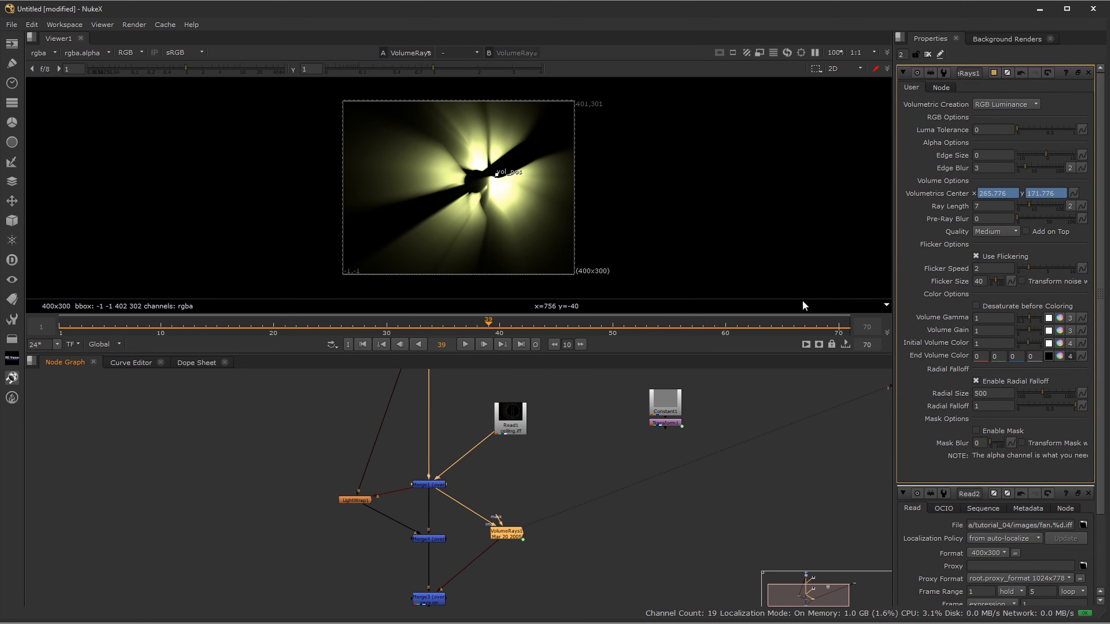
click(1072, 189)
click(1091, 261)
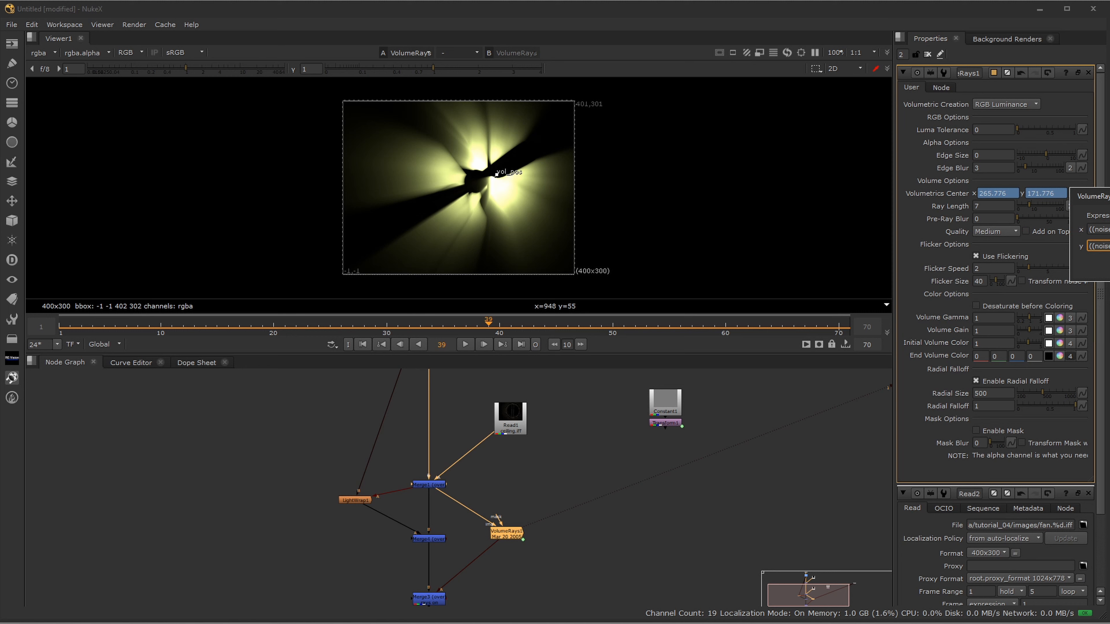
key(Return)
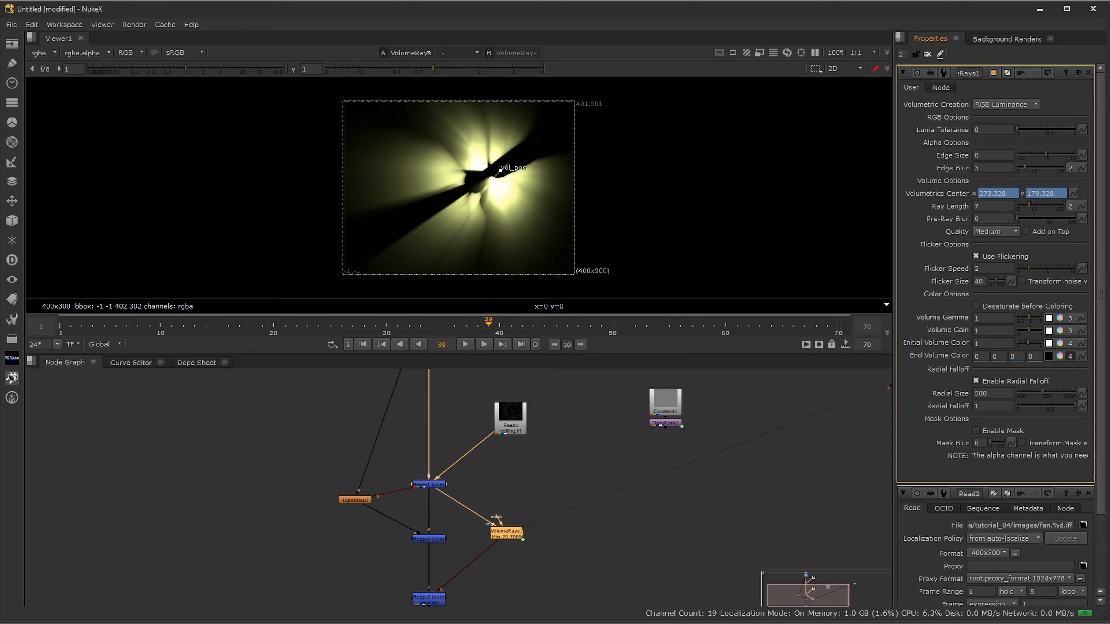
Step: Play back the stronger light ray motion, then view Merge3 and play back the full composite
click(462, 344)
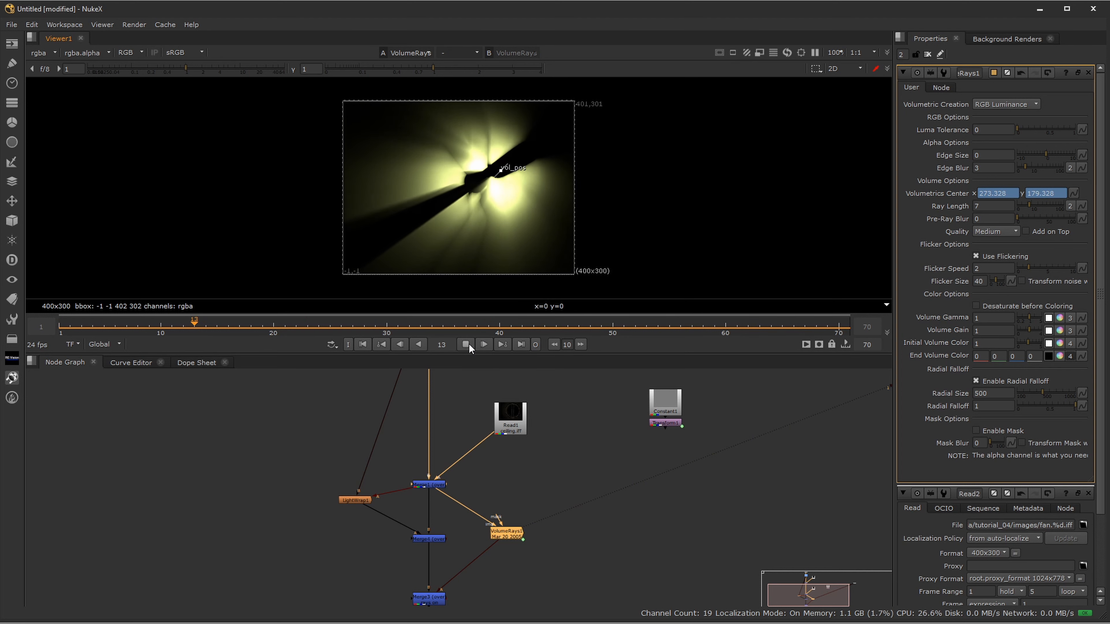
click(469, 340)
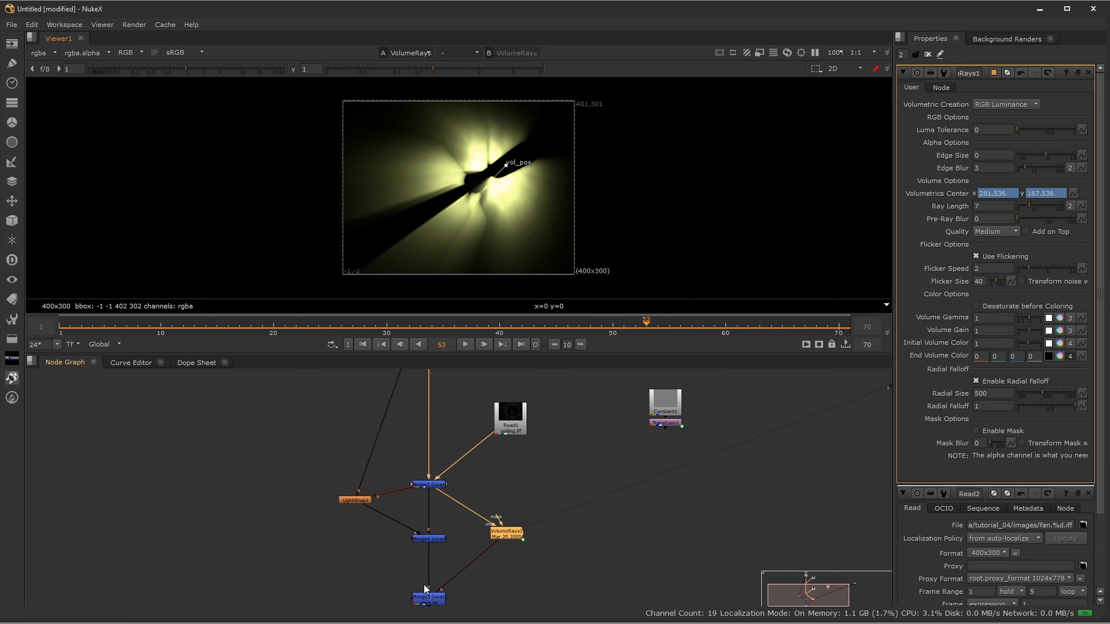
click(434, 602)
key(1)
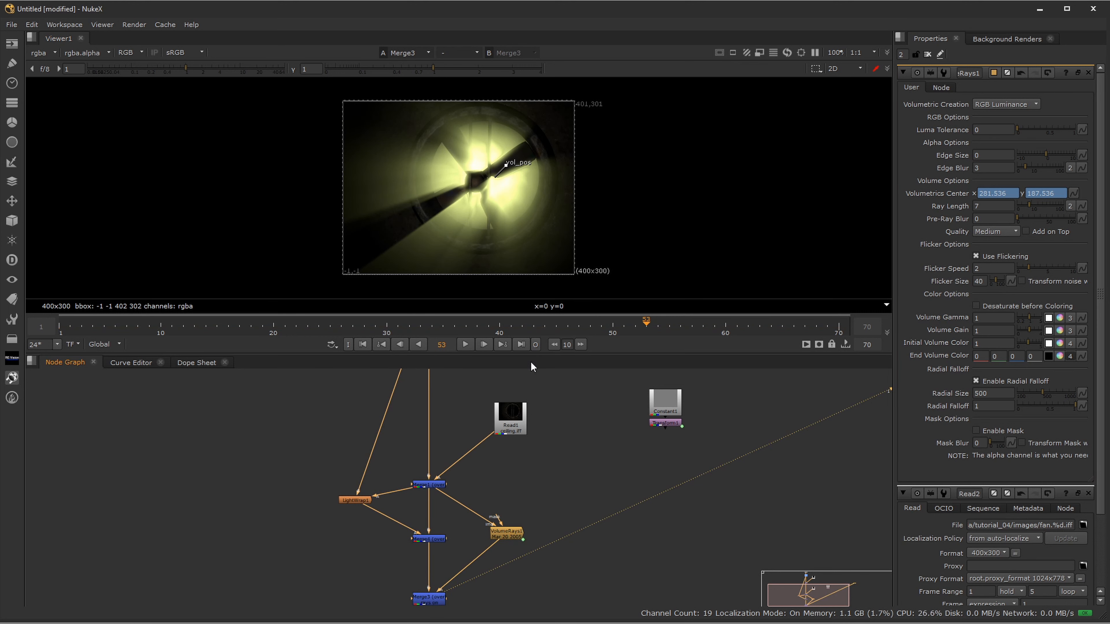
click(464, 346)
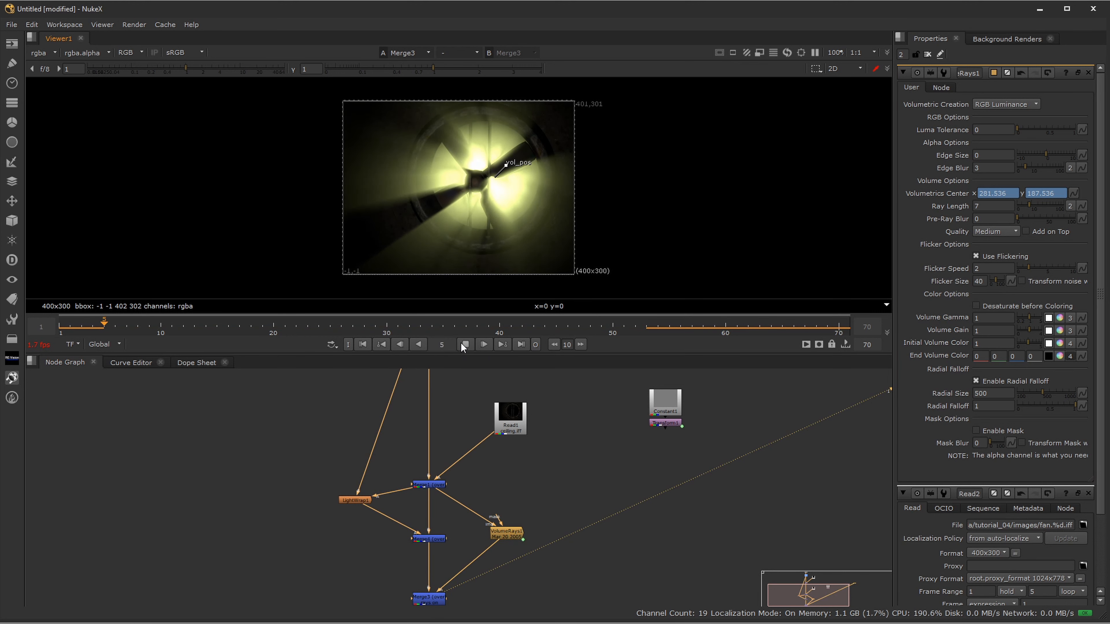
middle_drag(545, 444, 543, 515)
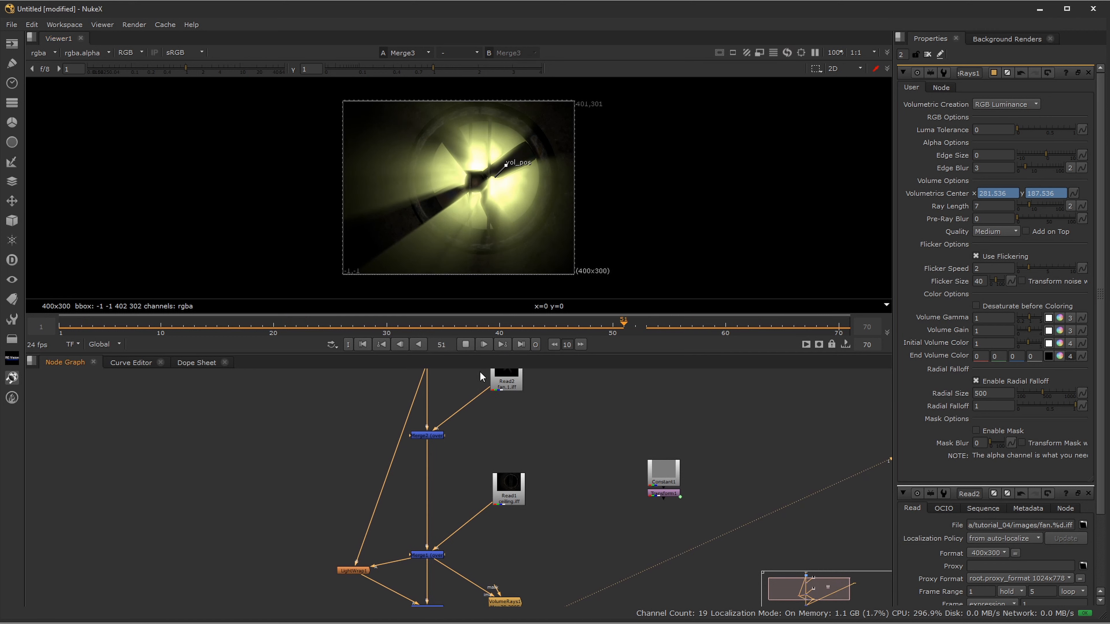
click(465, 346)
Step: Clear the frame expression in Read2 so the fan animates again
middle_drag(523, 457, 529, 530)
double_click(512, 454)
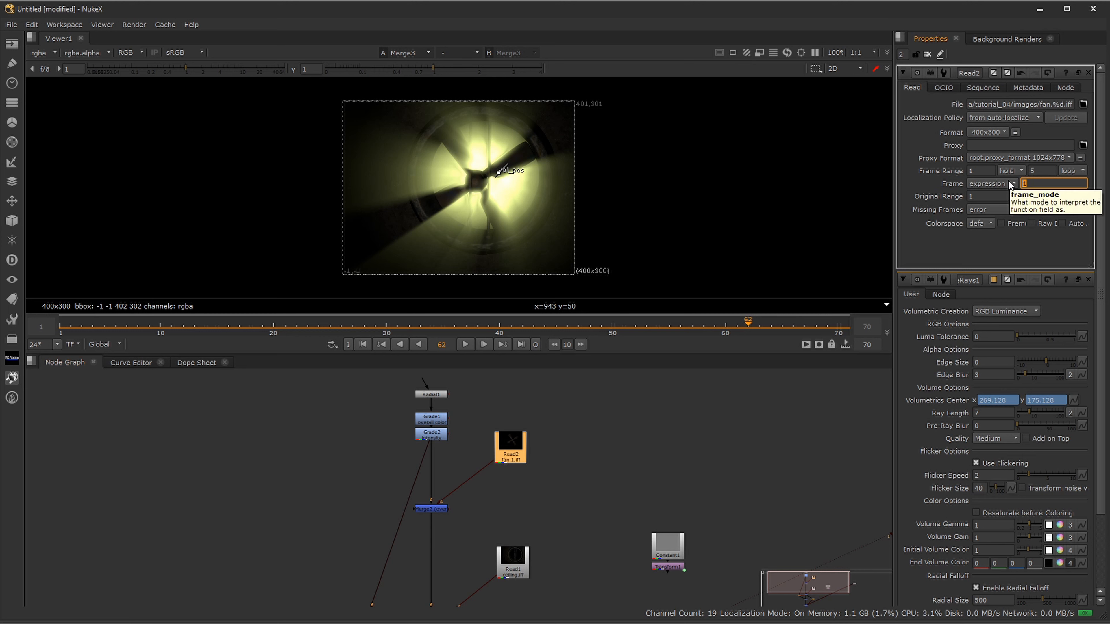
middle_drag(554, 529, 563, 371)
Step: Play back the Merge3 composite with the spinning fan and moving rays, then stop
click(453, 536)
click(479, 382)
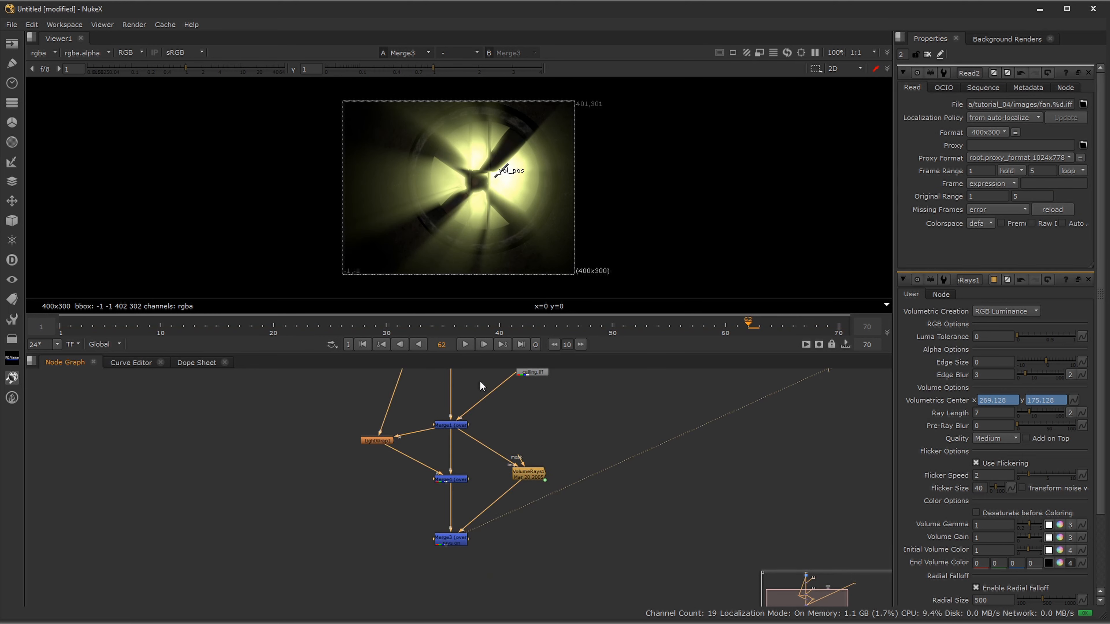
click(466, 344)
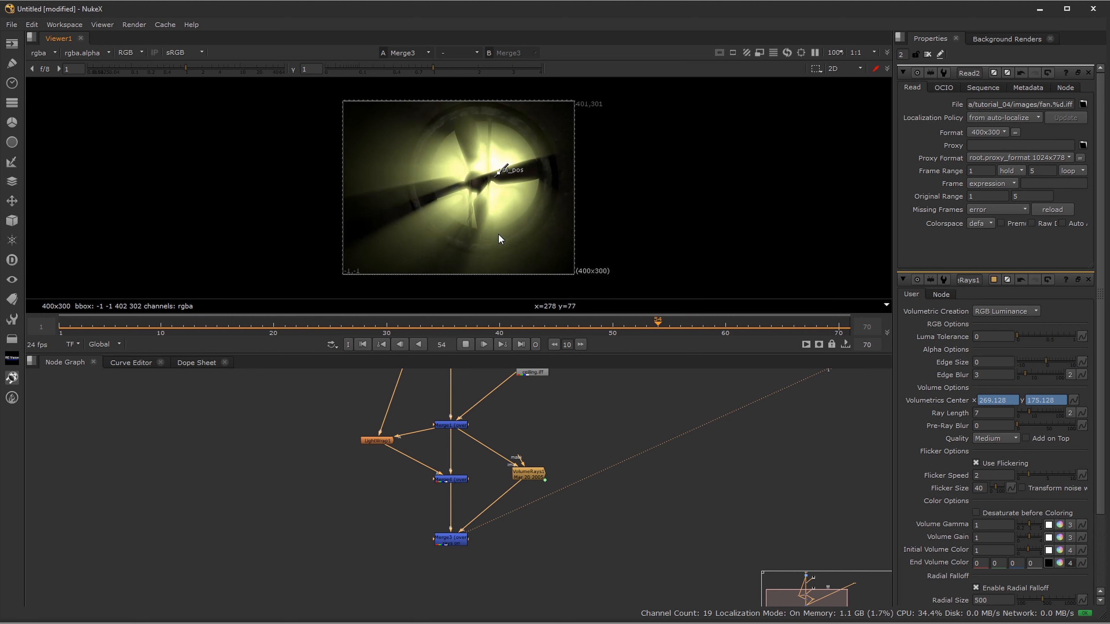
click(465, 345)
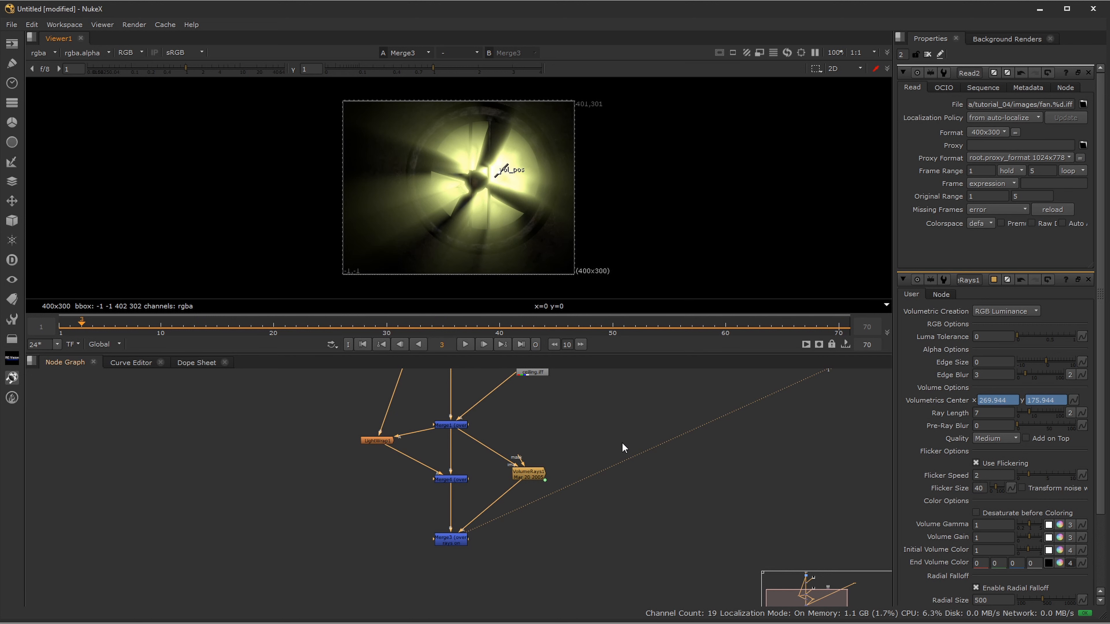
Step: Add a Grain node directly after VolumeRays, before Merge3
middle_drag(562, 415, 572, 457)
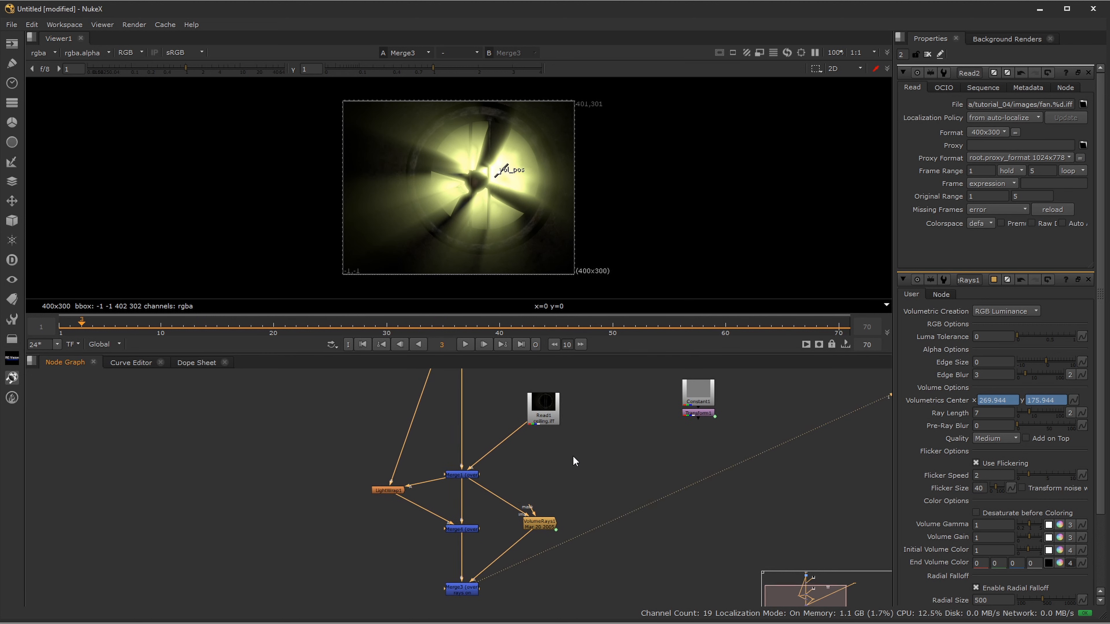
drag(538, 516, 535, 508)
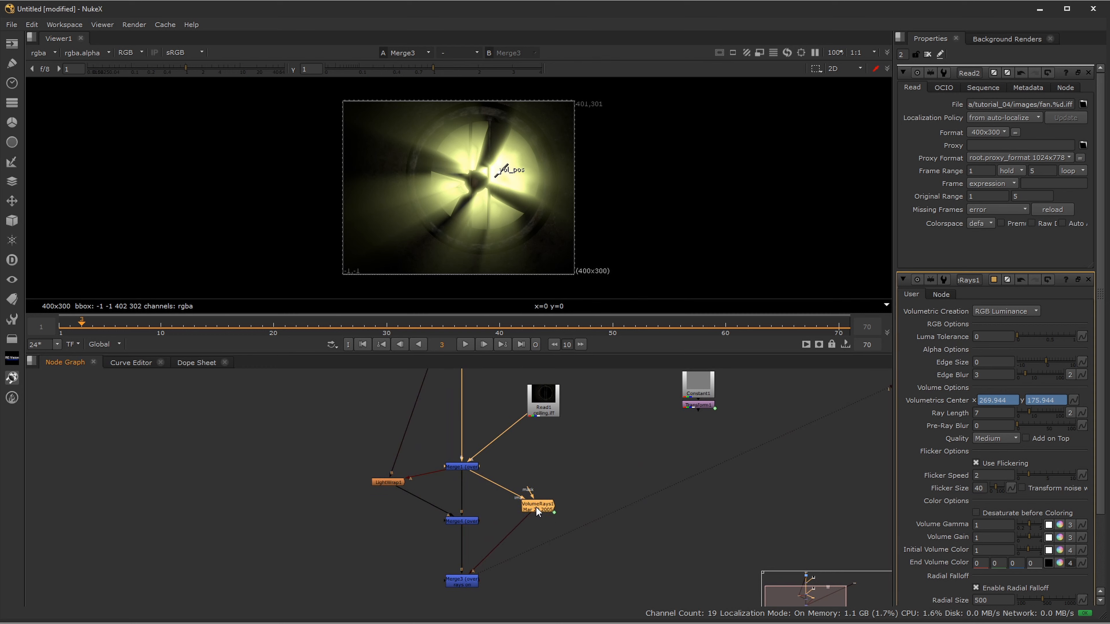
key(Tab)
text(grain)
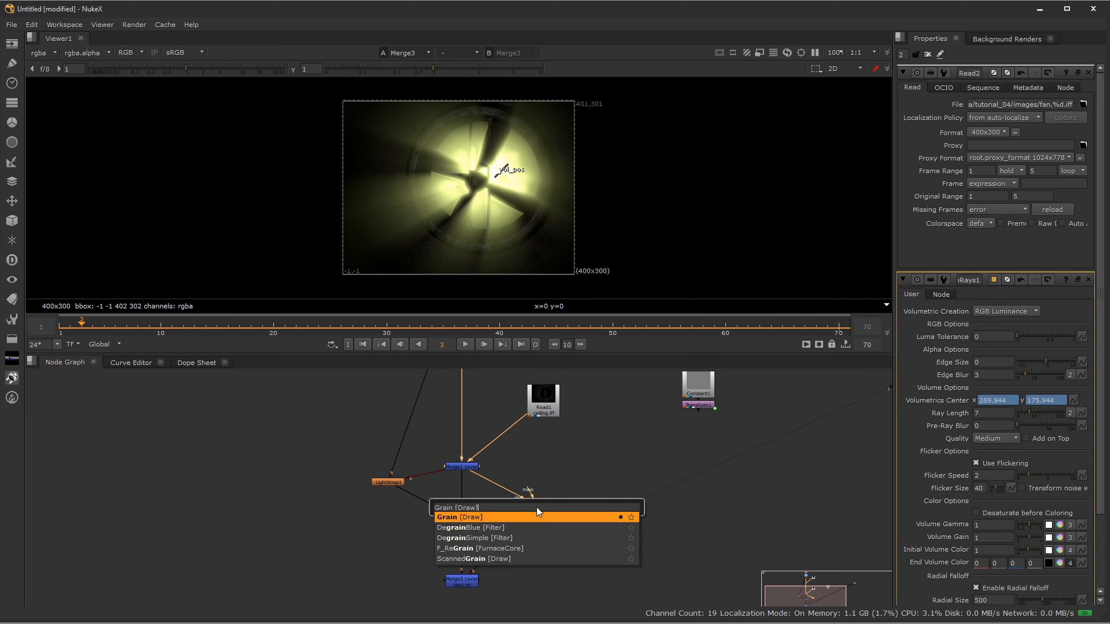
key(Return)
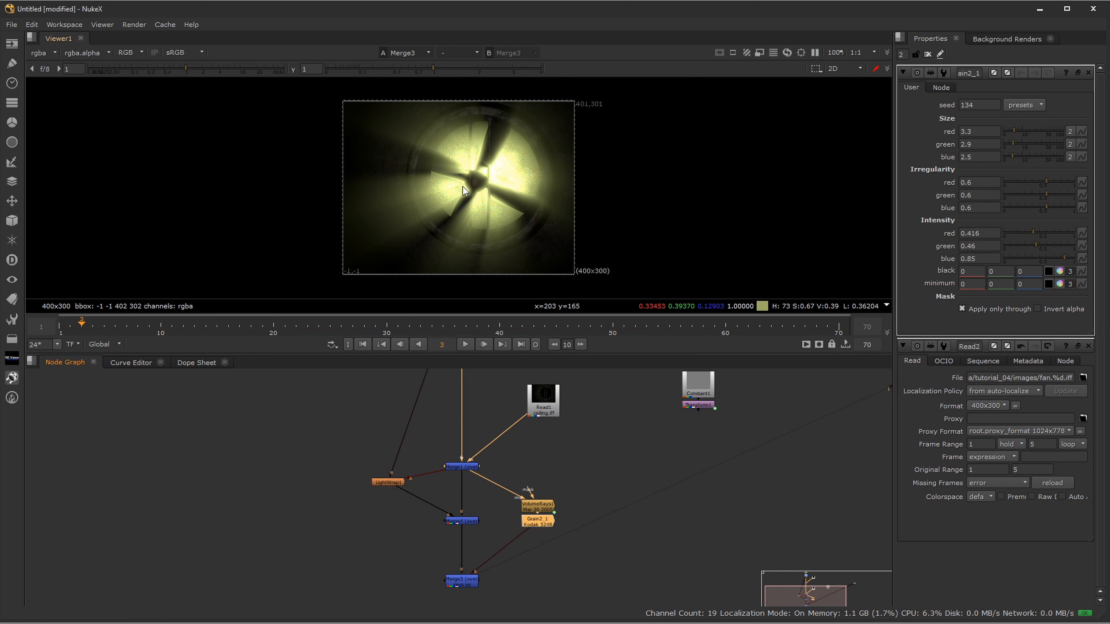
Step: Add a Grain node directly after the Radial node and apply the Kodak FX214 preset
mouse_move(570, 413)
middle_down()
mouse_move(569, 509)
mouse_move(550, 508)
mouse_move(578, 528)
middle_up()
drag(468, 422, 468, 410)
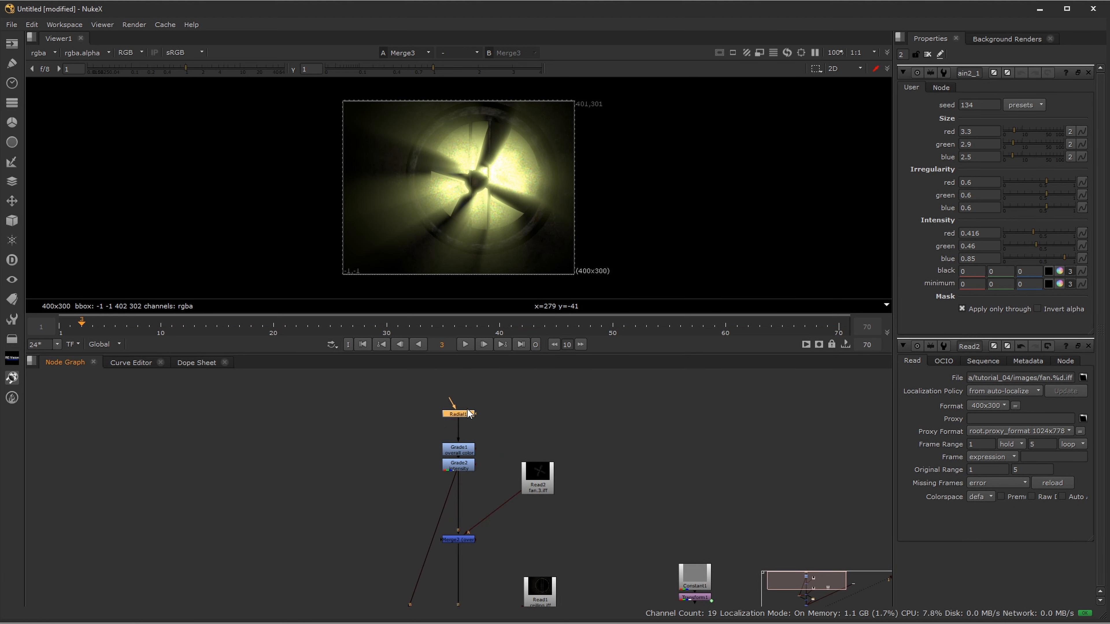
key(Tab)
text(grain)
key(Return)
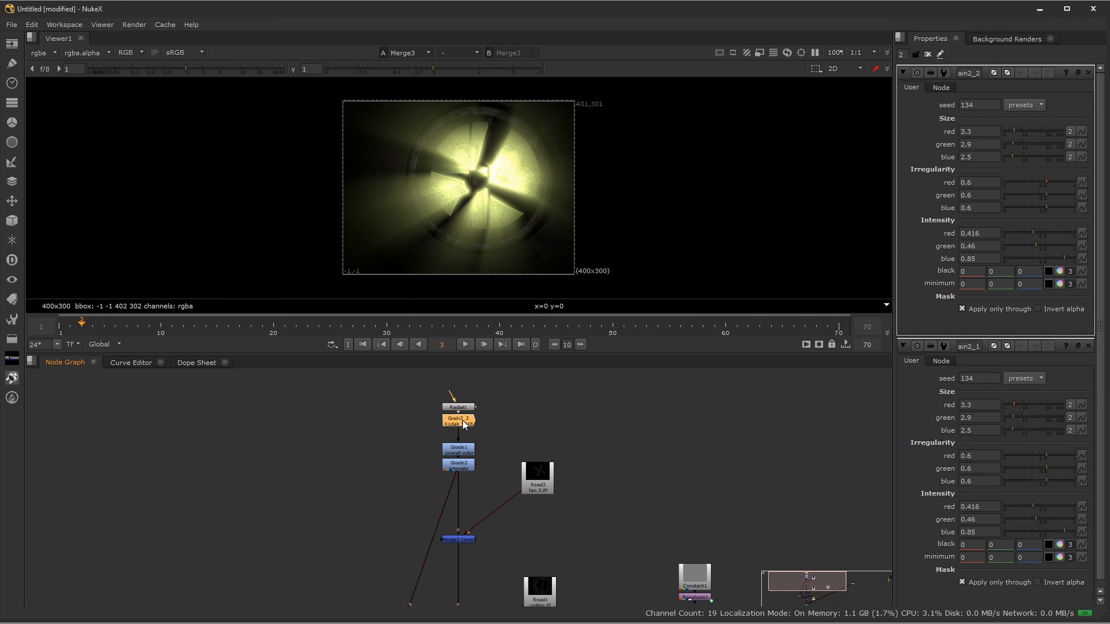
click(1024, 106)
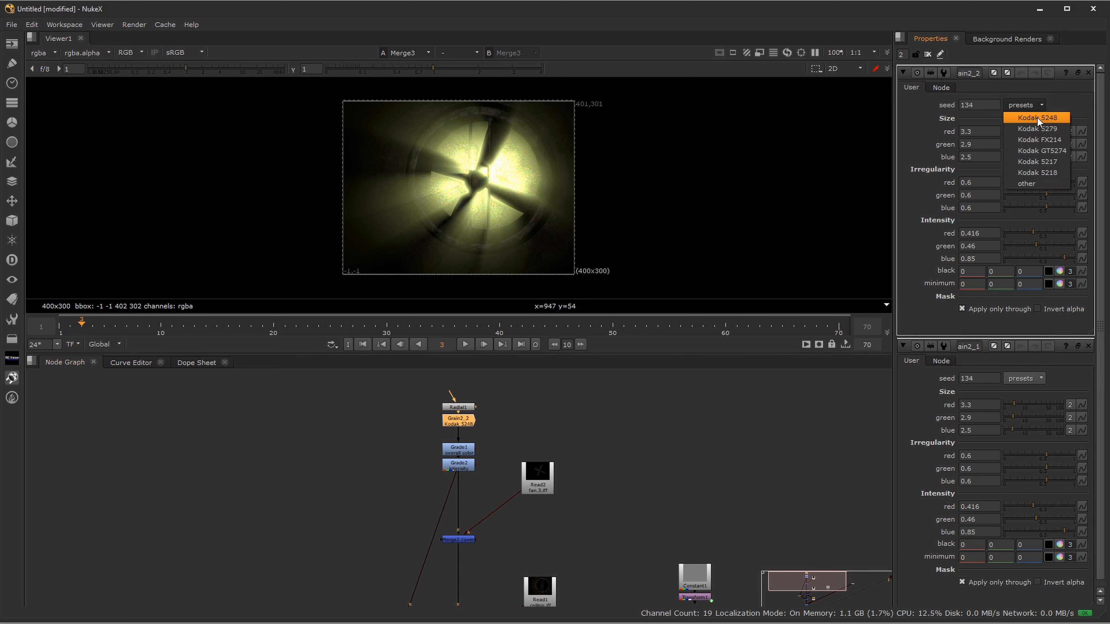
click(1041, 139)
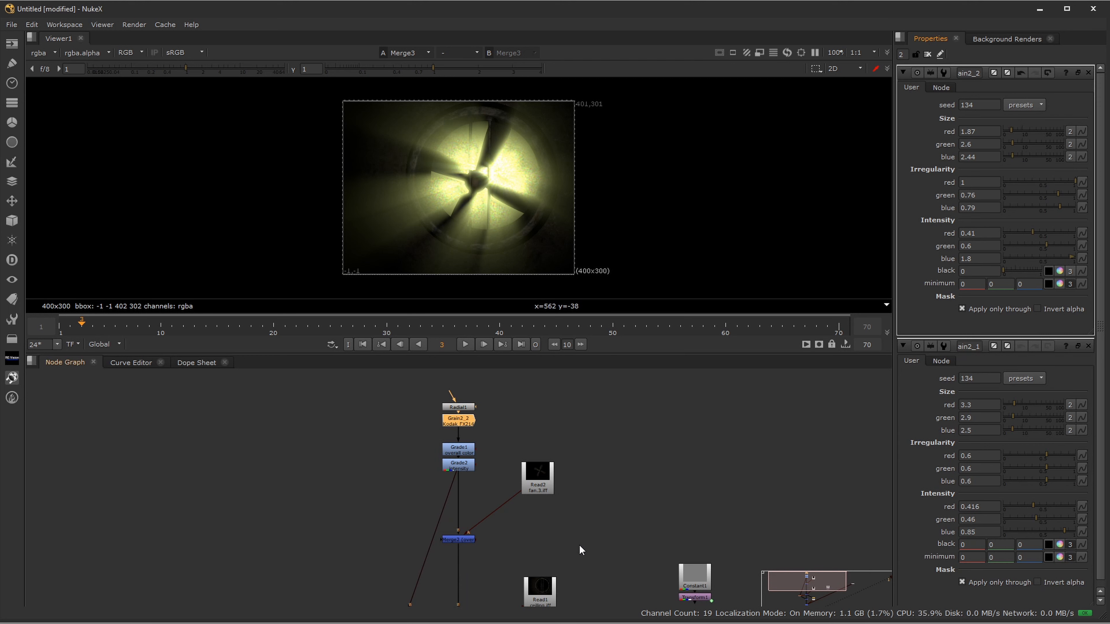
Step: Switch the grain node below VolumeRays to the Kodak FX214 preset
scroll(579, 545, down, 5)
click(543, 545)
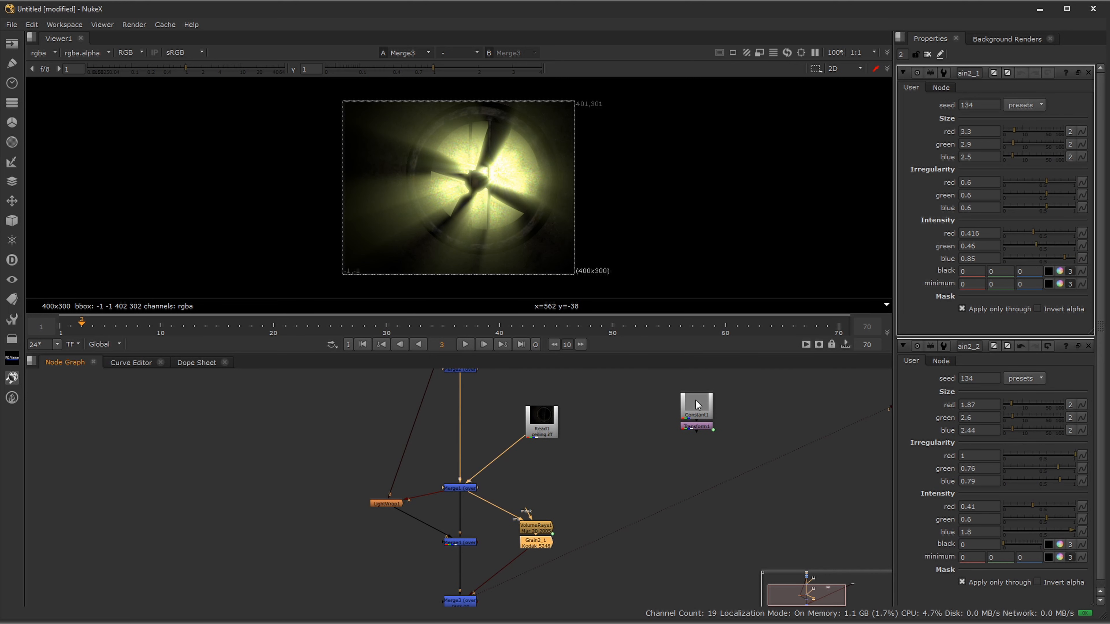
click(1008, 105)
click(1026, 139)
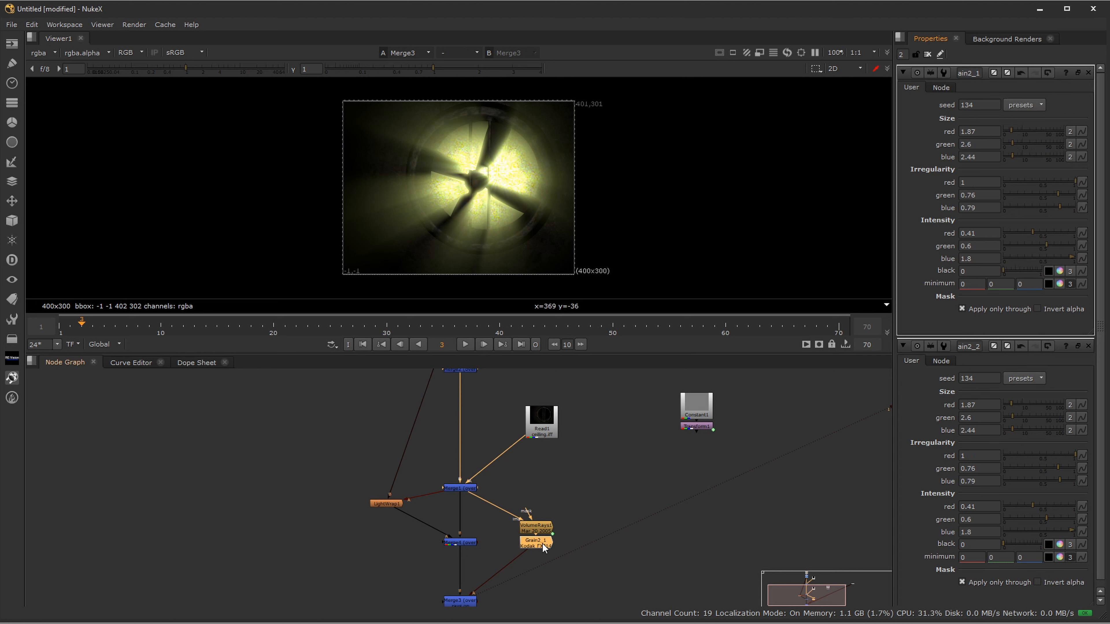
Step: Lower the VolumeRays grain intensity to red 0.23, green 0.29 and blue 0.53, and play back the composite
drag(533, 543, 533, 547)
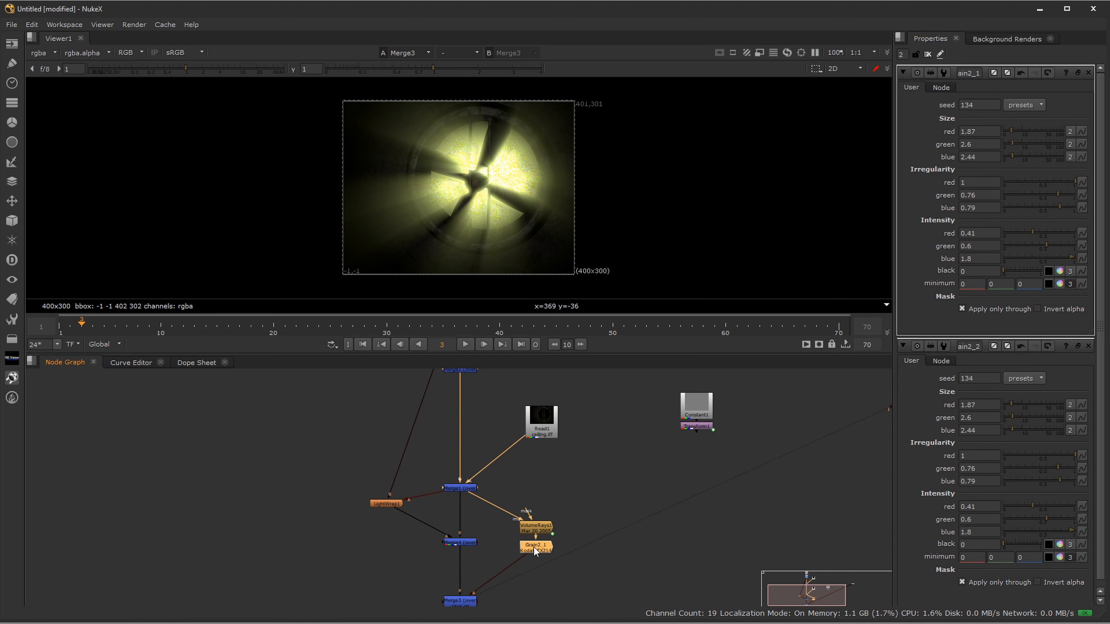
key(d)
mouse_move(1033, 231)
mouse_down()
mouse_move(1020, 234)
mouse_move(1021, 247)
mouse_move(1042, 256)
mouse_move(1024, 246)
mouse_up()
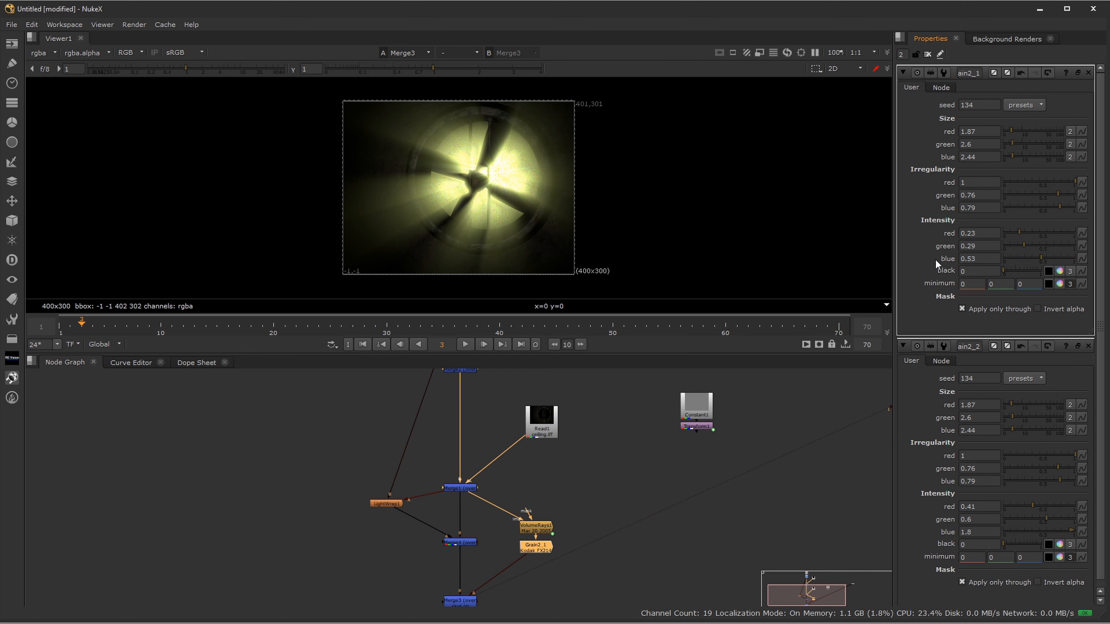
click(467, 344)
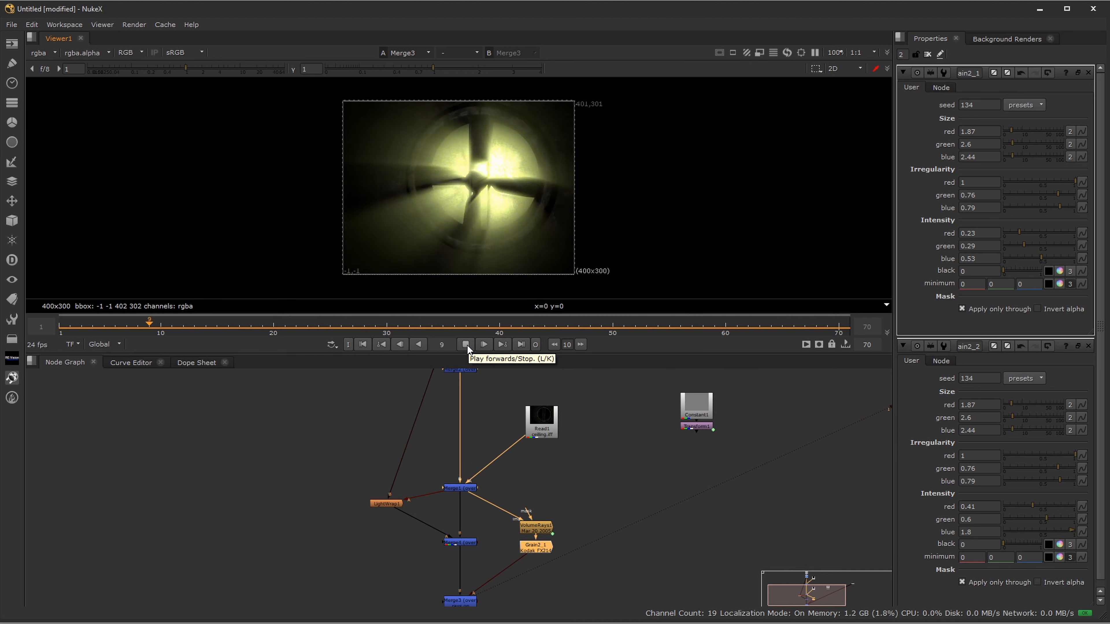
click(466, 345)
Step: Create an unconnected Noise node and place it beside the grain node below VolumeRays
scroll(684, 498, down, 4)
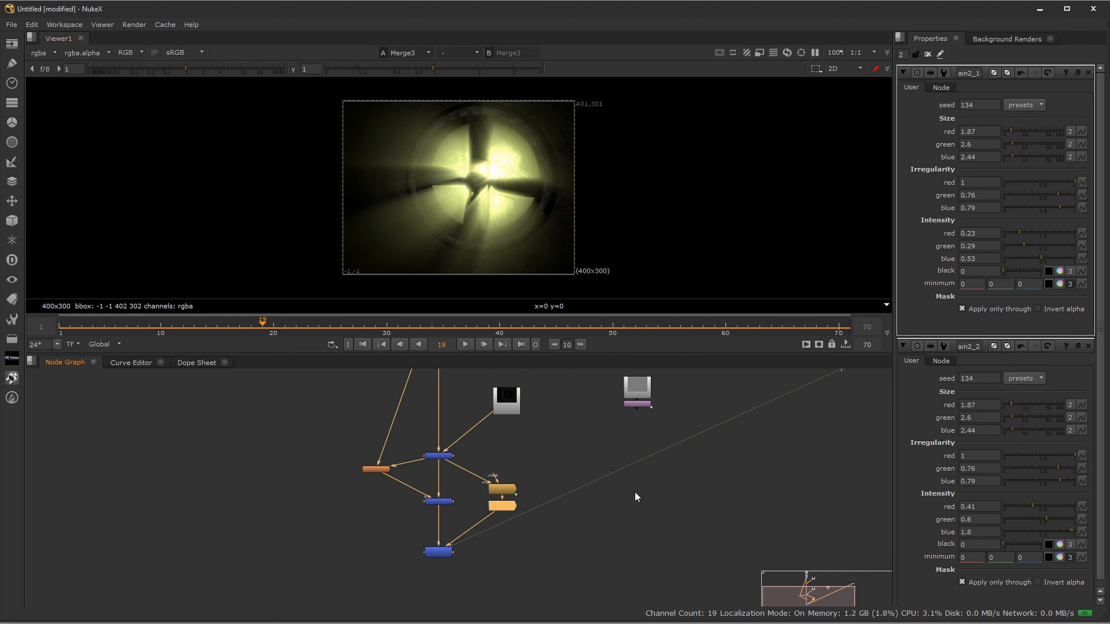
scroll(712, 494, down, 1)
middle_drag(708, 489, 652, 496)
click(696, 501)
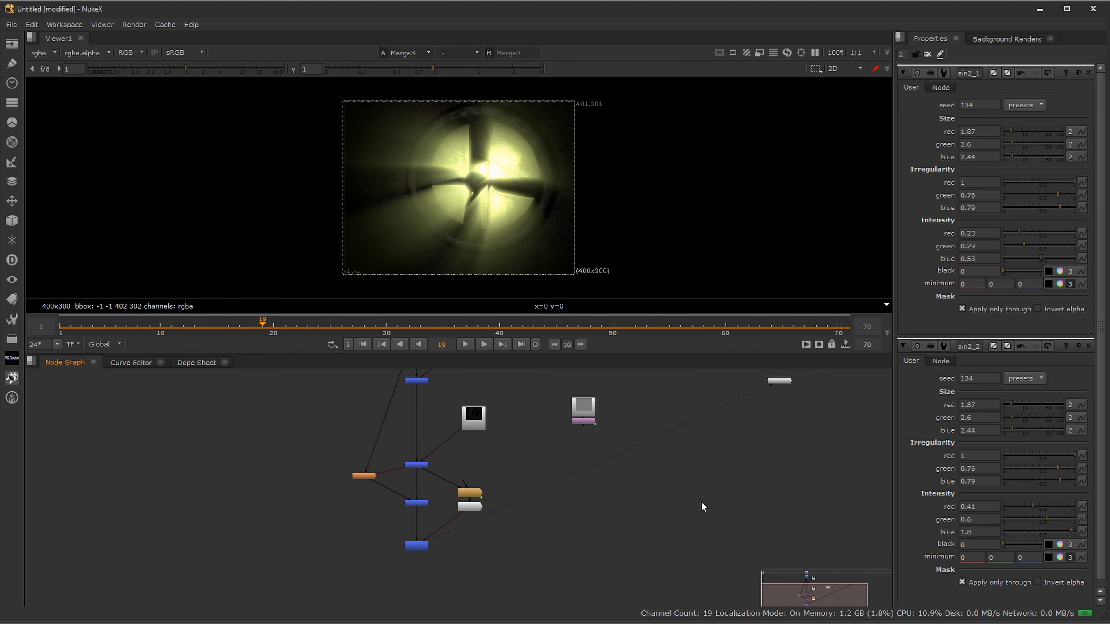
key(Tab)
text(noise)
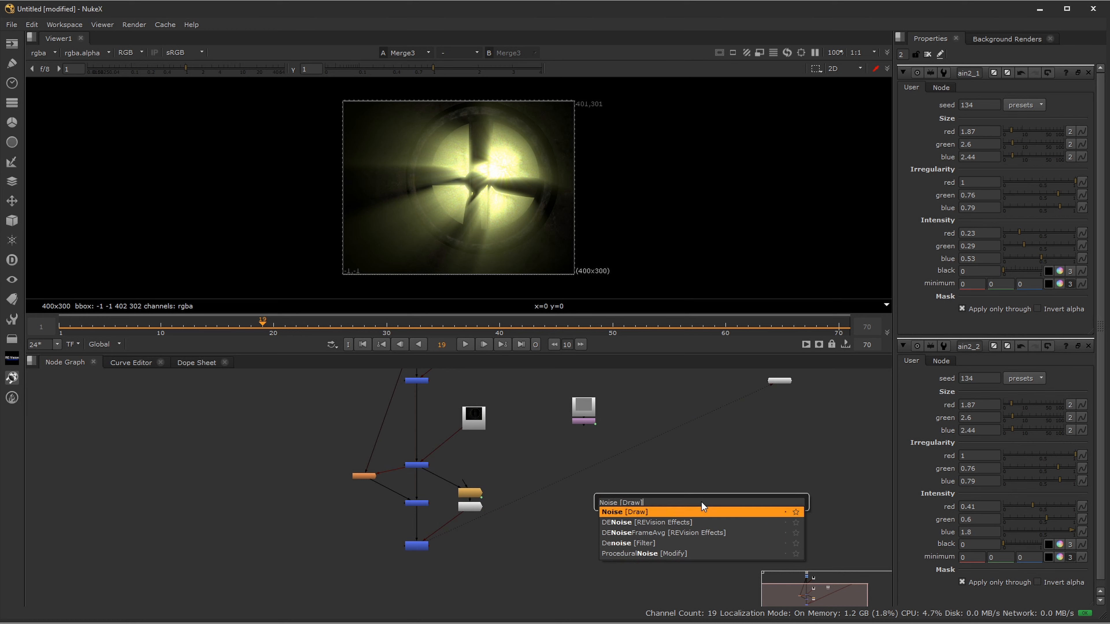
key(Return)
drag(703, 507, 532, 512)
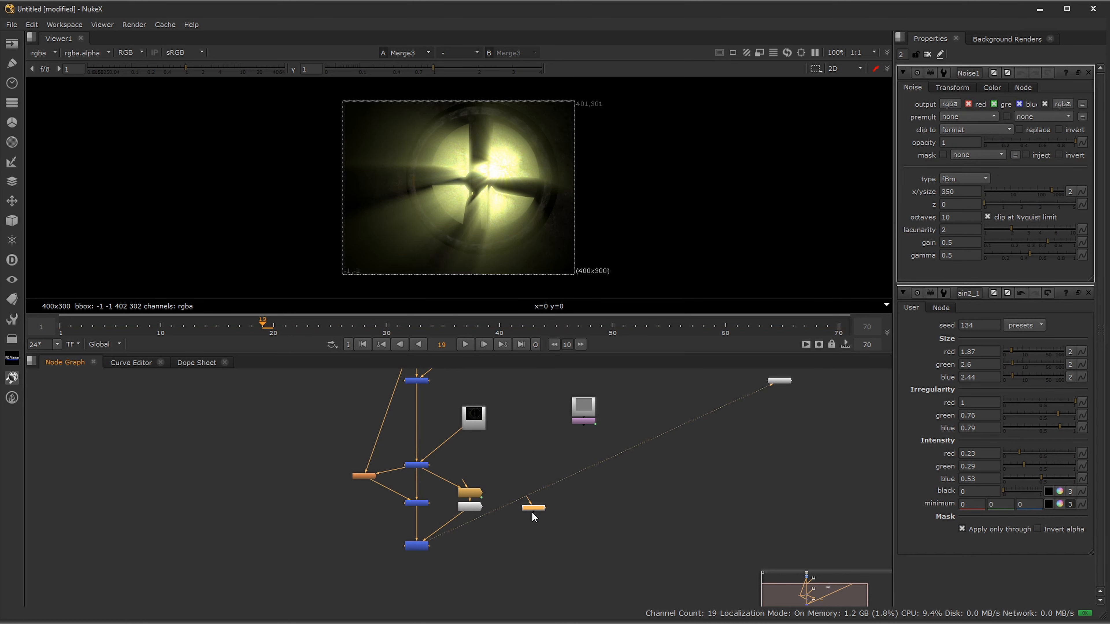
Step: View the Noise node and set its x/ysize to 120 and z to 1.7
scroll(533, 517, up, 5)
key(1)
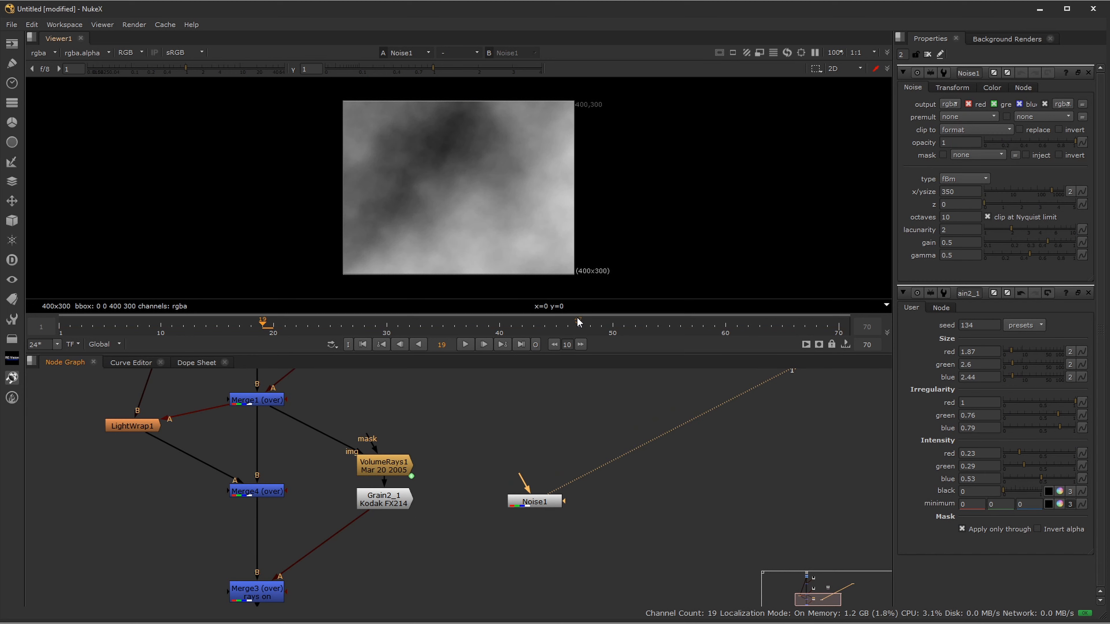
drag(984, 202, 1039, 197)
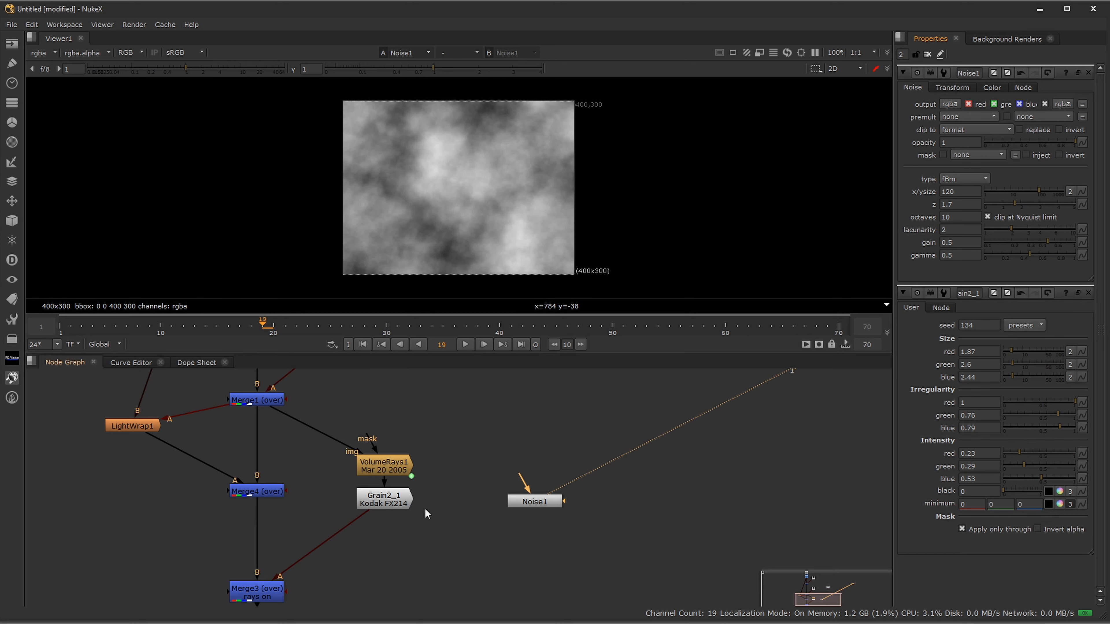
Step: Merge the noise over the Merge3 output with a new Merge node, placing the Noise node on the opposite side of the main pipe from VolumeRays
middle_drag(426, 511, 589, 487)
scroll(687, 489, down, 2)
click(695, 486)
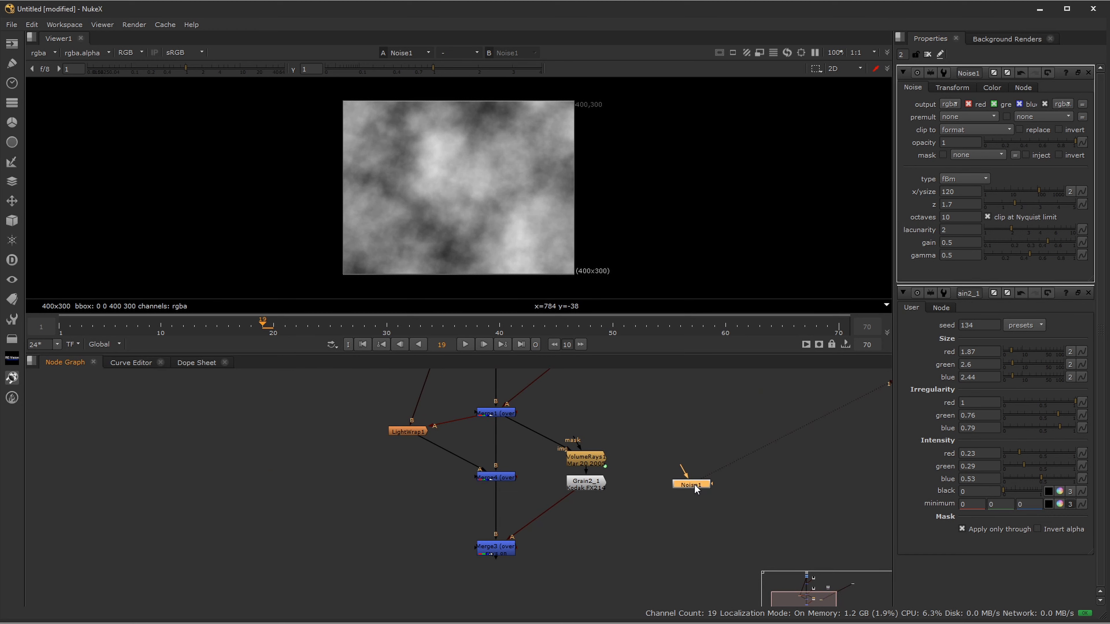
middle_drag(698, 521, 685, 467)
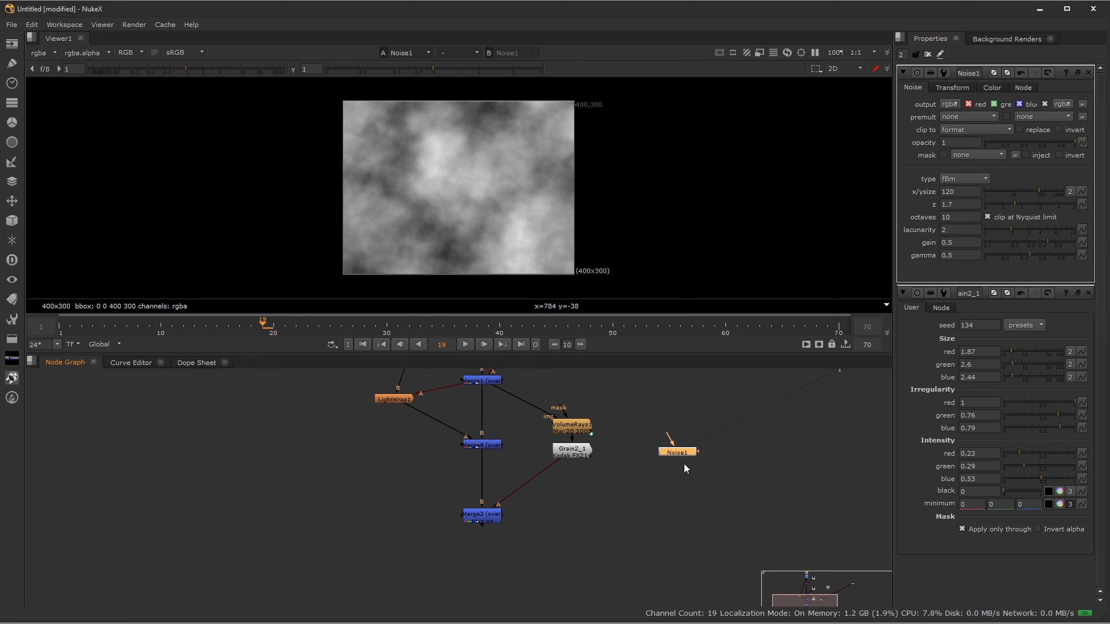
key(m)
drag(724, 453, 477, 583)
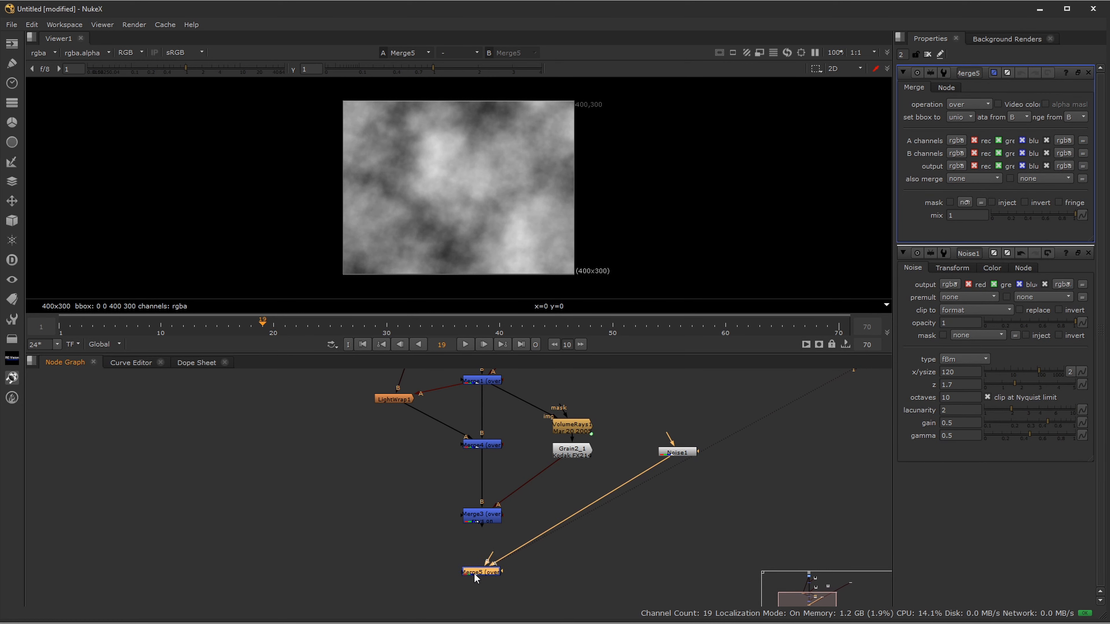
drag(480, 544, 479, 520)
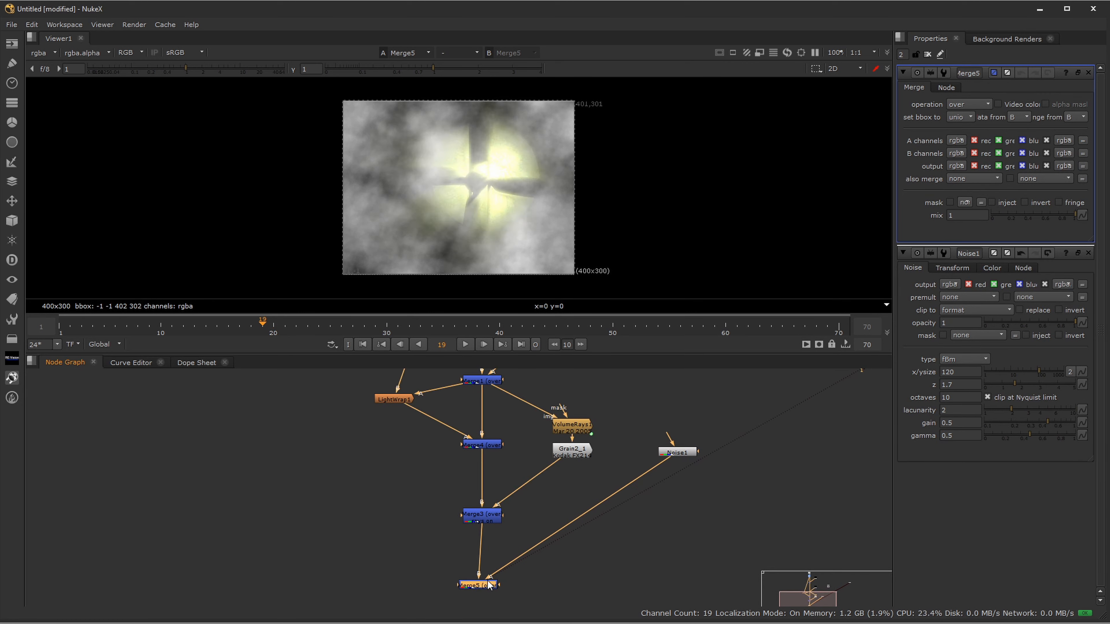
drag(483, 584, 487, 584)
drag(674, 453, 394, 540)
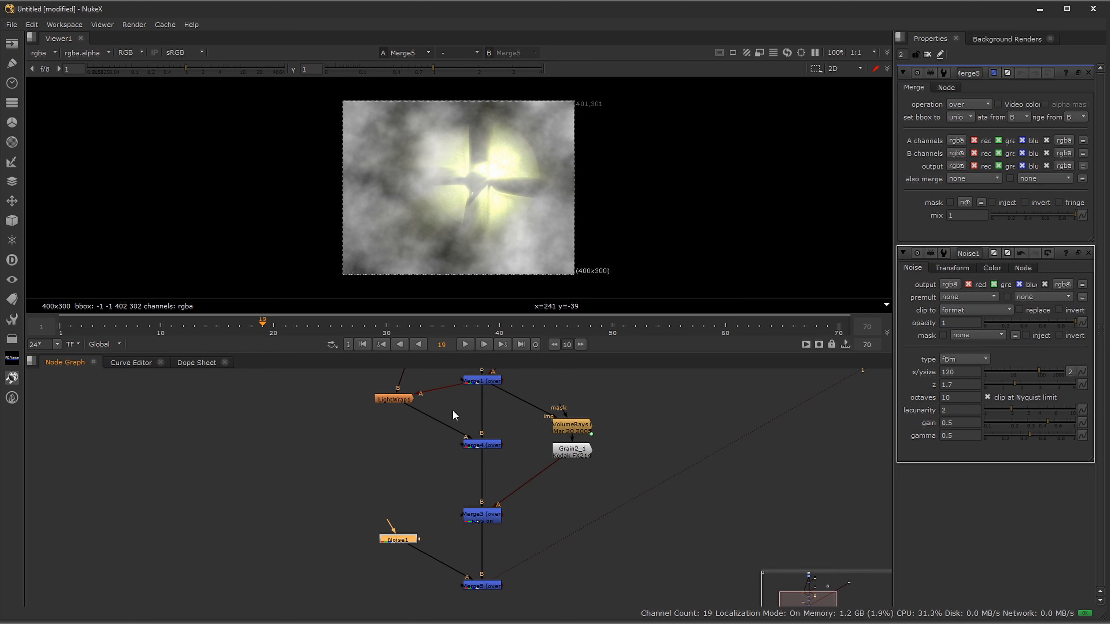
Step: Set the operation of the noise's Merge node to screen
click(482, 585)
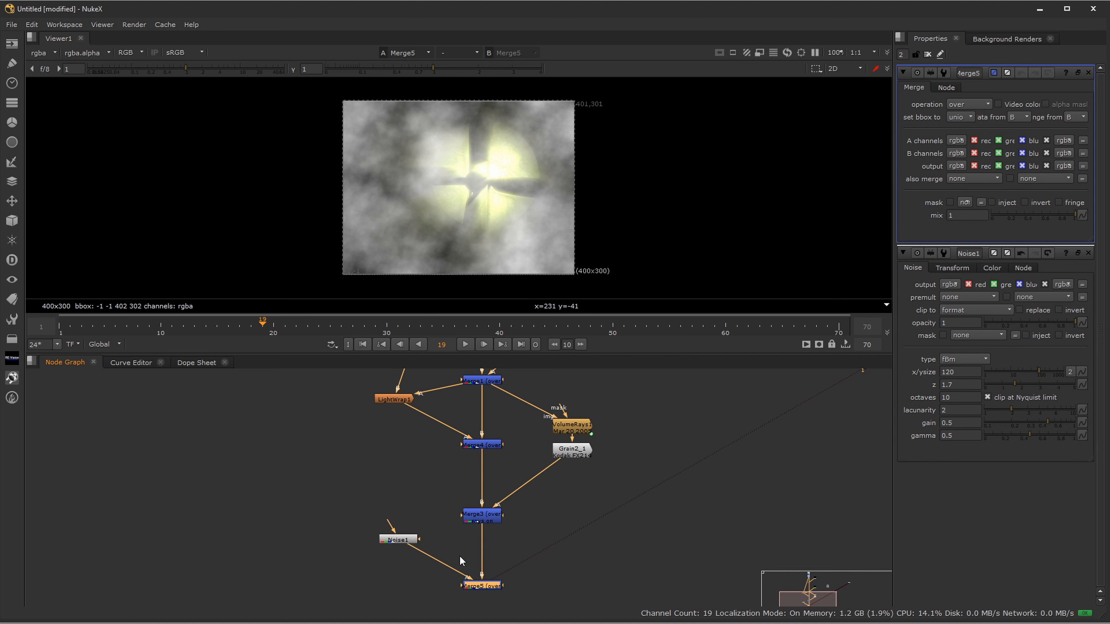
click(965, 104)
click(991, 279)
drag(1072, 213, 1100, 233)
Step: Add a math Multiply node after Noise1 and set its value to 0.08
click(397, 541)
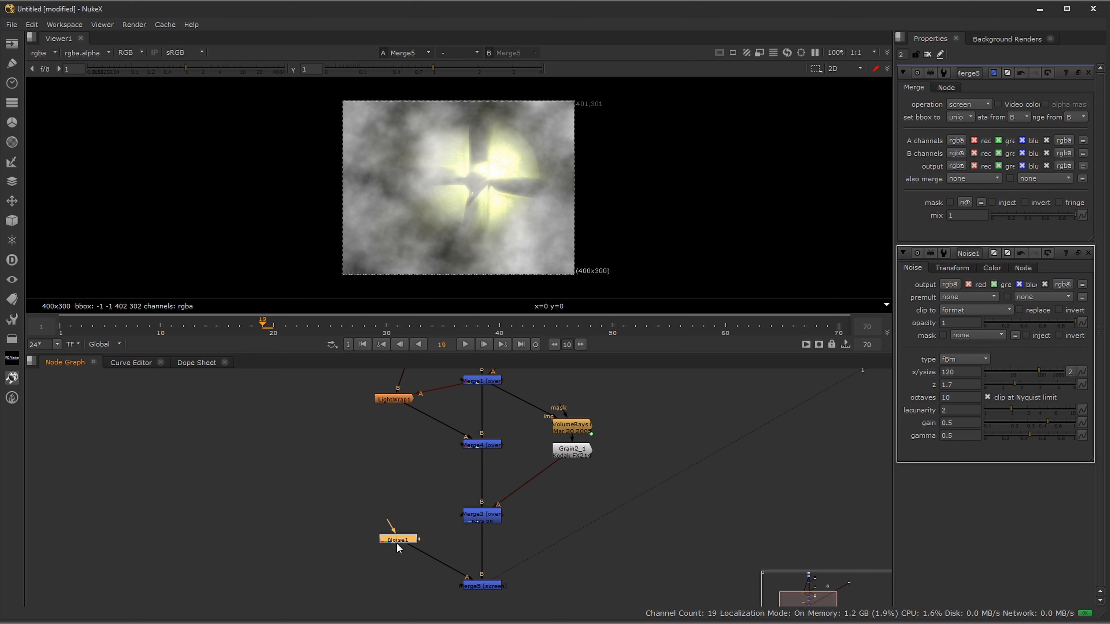
key(Tab)
text(mult)
key(Down)
key(Down)
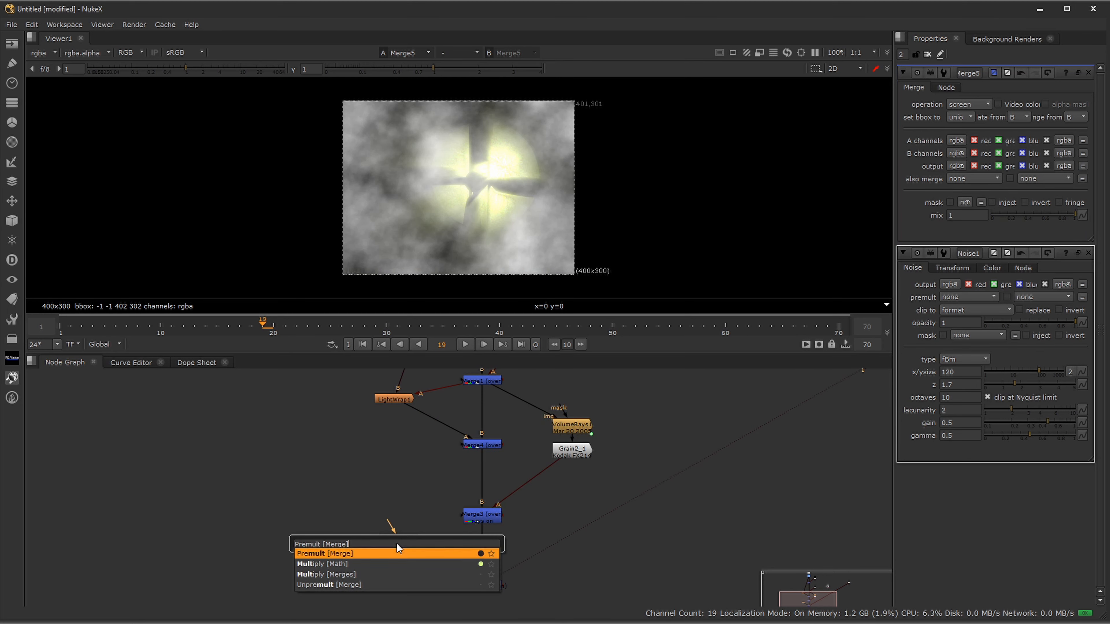
key(Return)
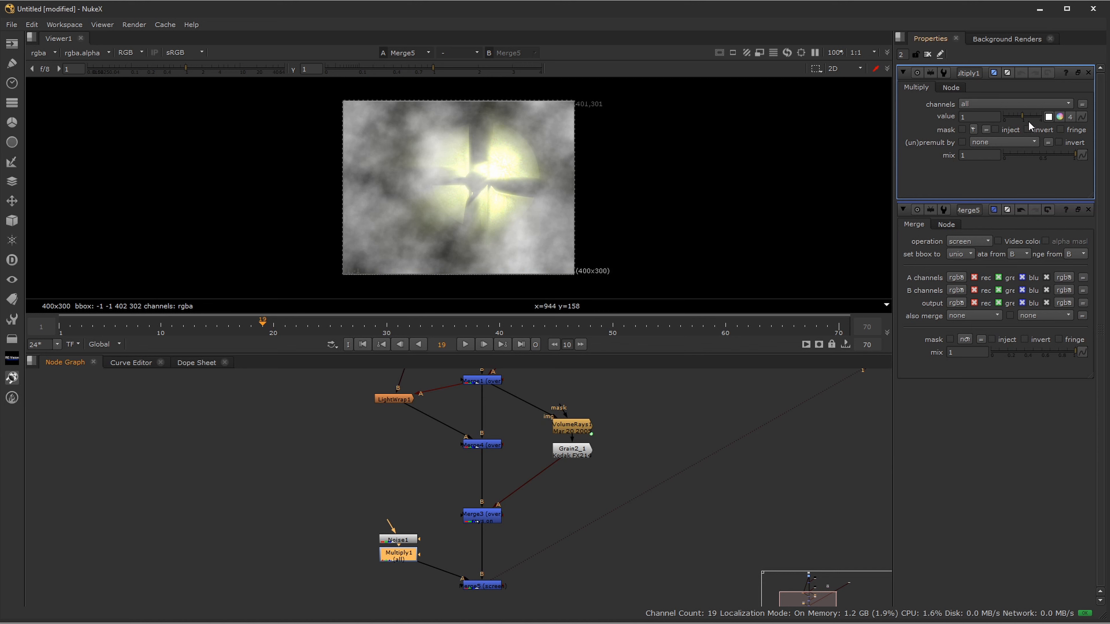
drag(1022, 115, 1008, 122)
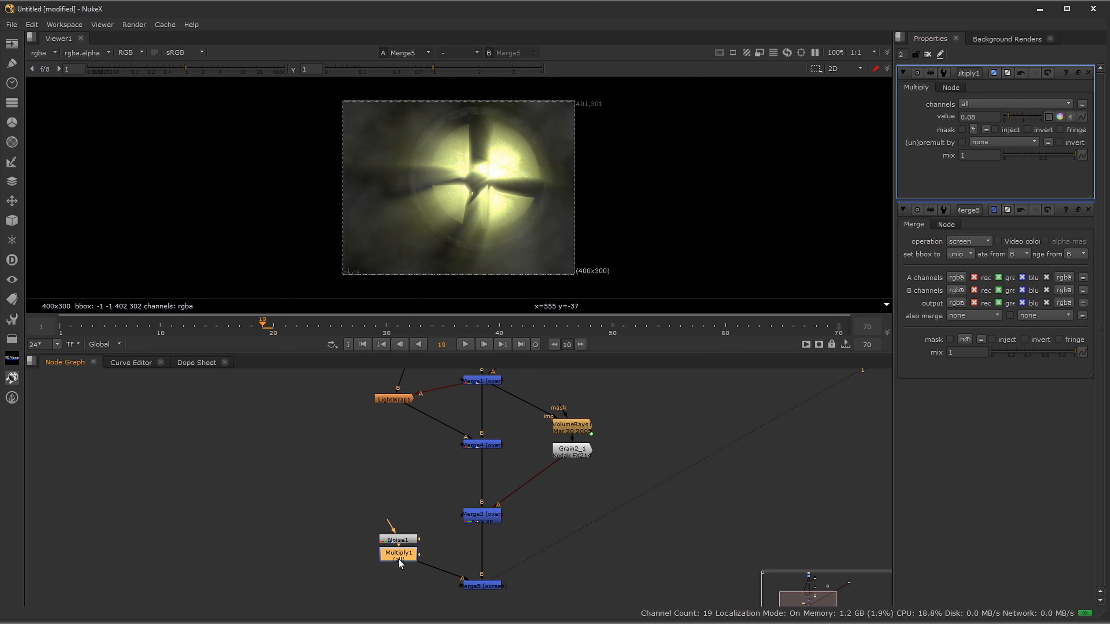
Step: Add a Grade node after Multiply1 and tint its multiply yellow-green with red 0.765415, green 1 and blue 0.458691
key(g)
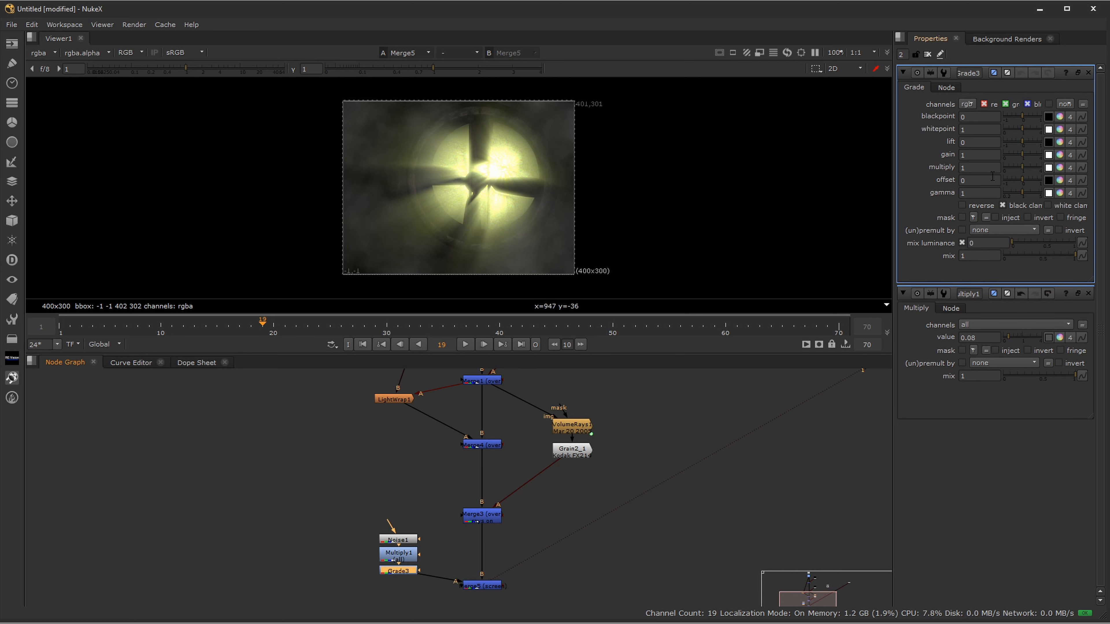
click(1060, 167)
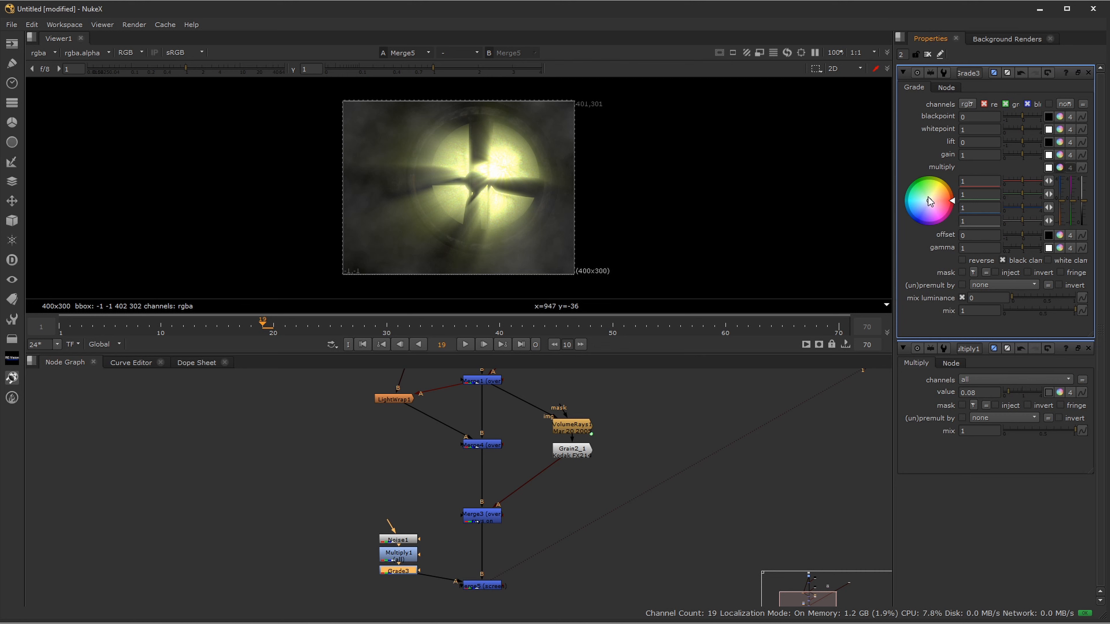
mouse_move(929, 201)
mouse_down()
mouse_move(835, 131)
mouse_move(890, 75)
mouse_move(865, 90)
mouse_move(909, 126)
mouse_move(934, 90)
mouse_up()
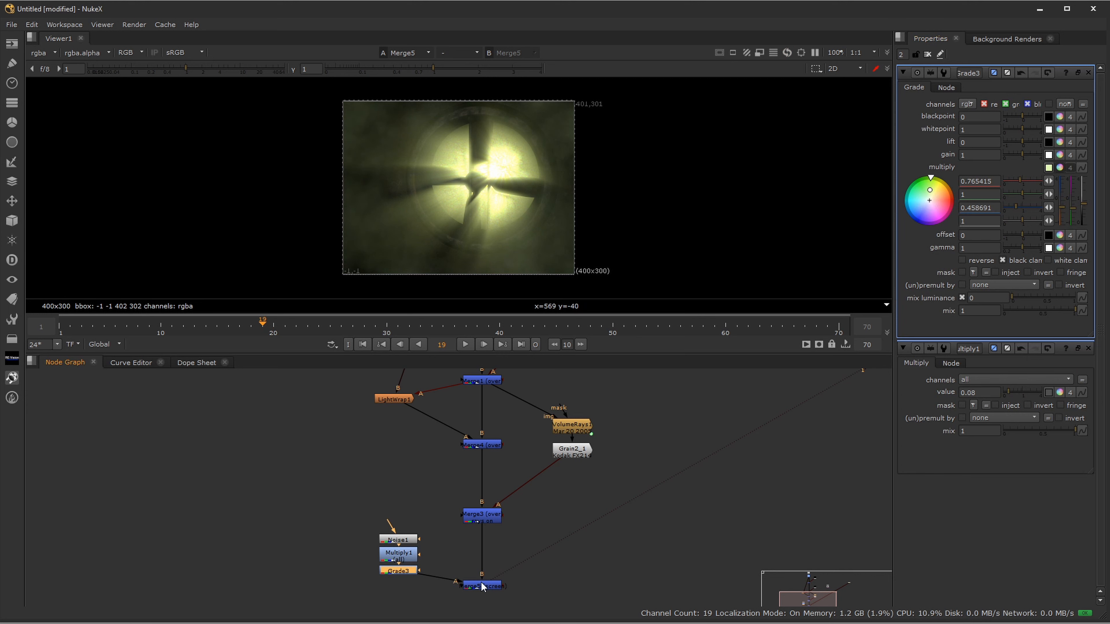
Step: Move the screen Merge down and add a Saturation node after Grade3 with saturation 0.5
drag(484, 587, 485, 609)
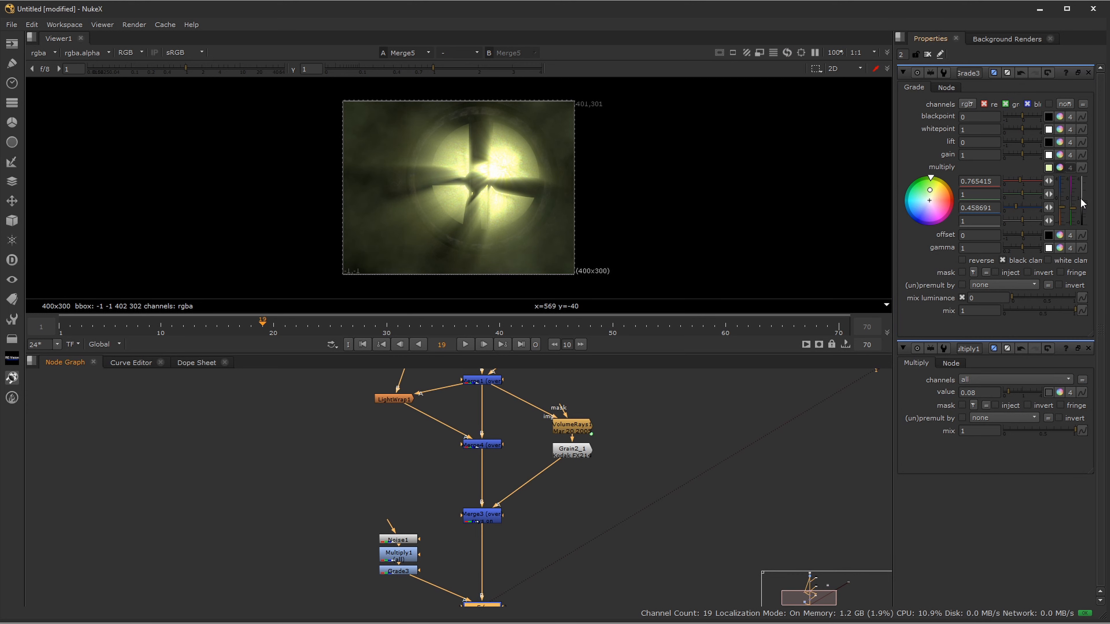
middle_drag(681, 494, 630, 444)
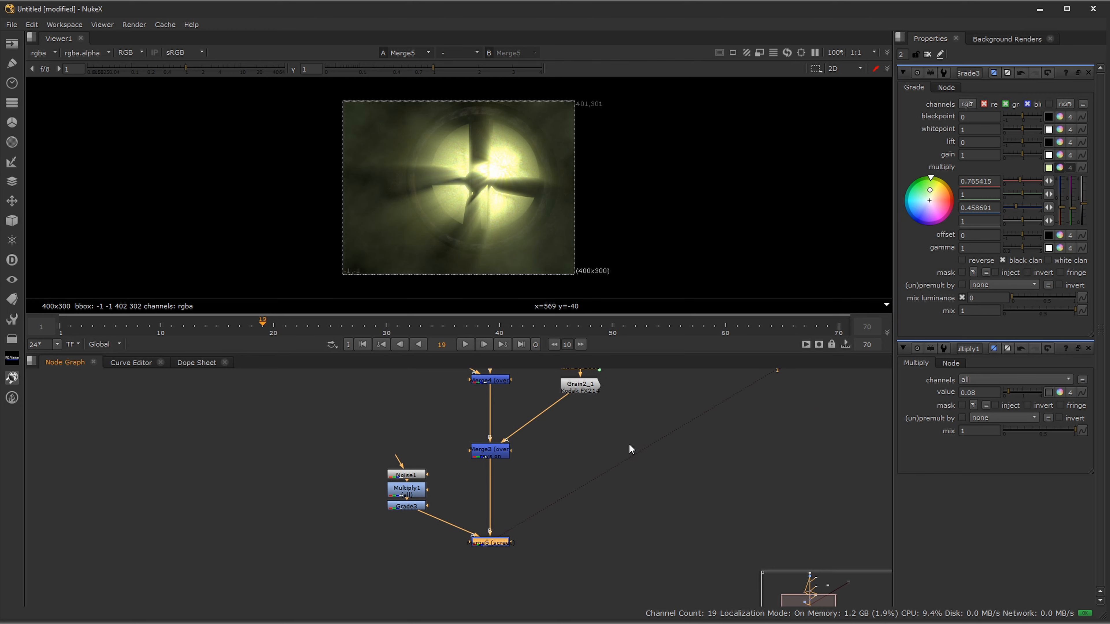
click(421, 505)
key(Tab)
text(sat)
key(Down)
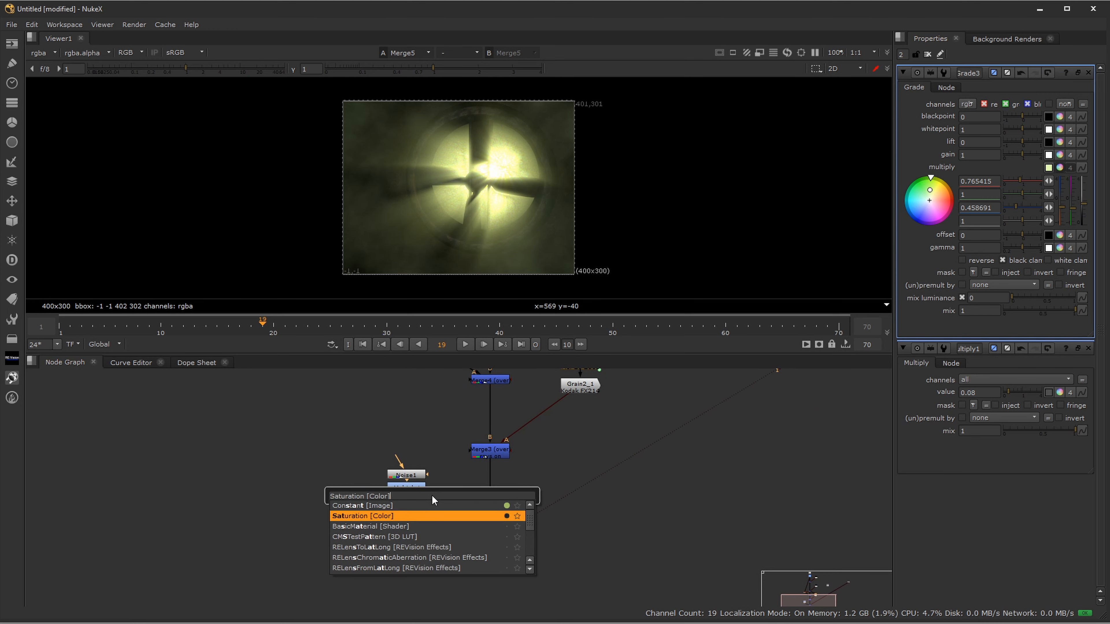
key(Return)
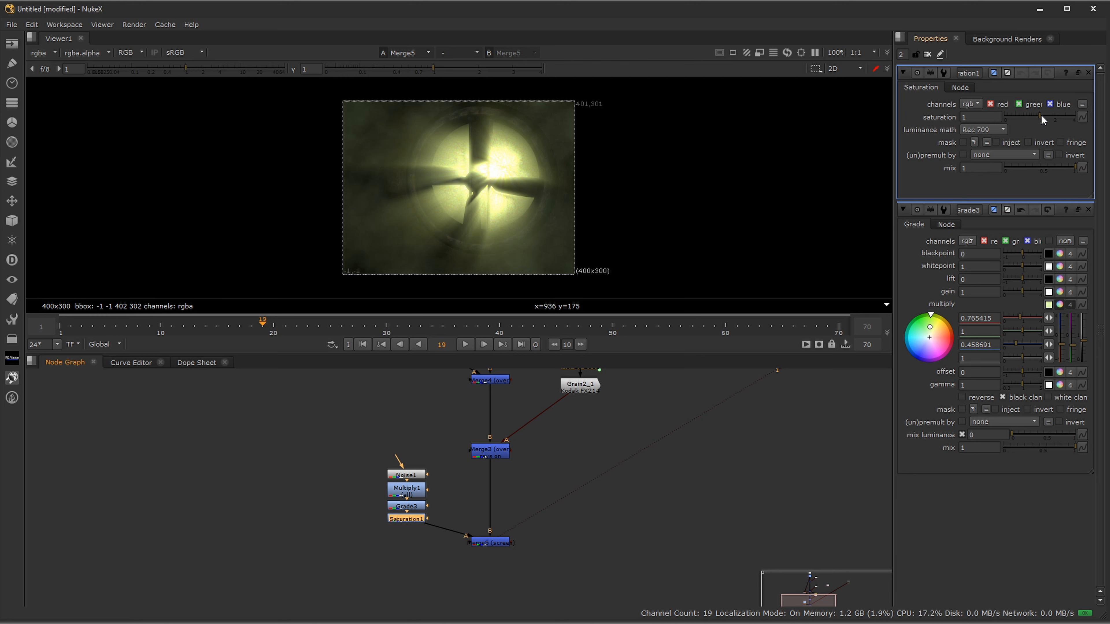
mouse_move(1041, 115)
mouse_down()
mouse_move(1013, 125)
mouse_move(1032, 126)
mouse_up()
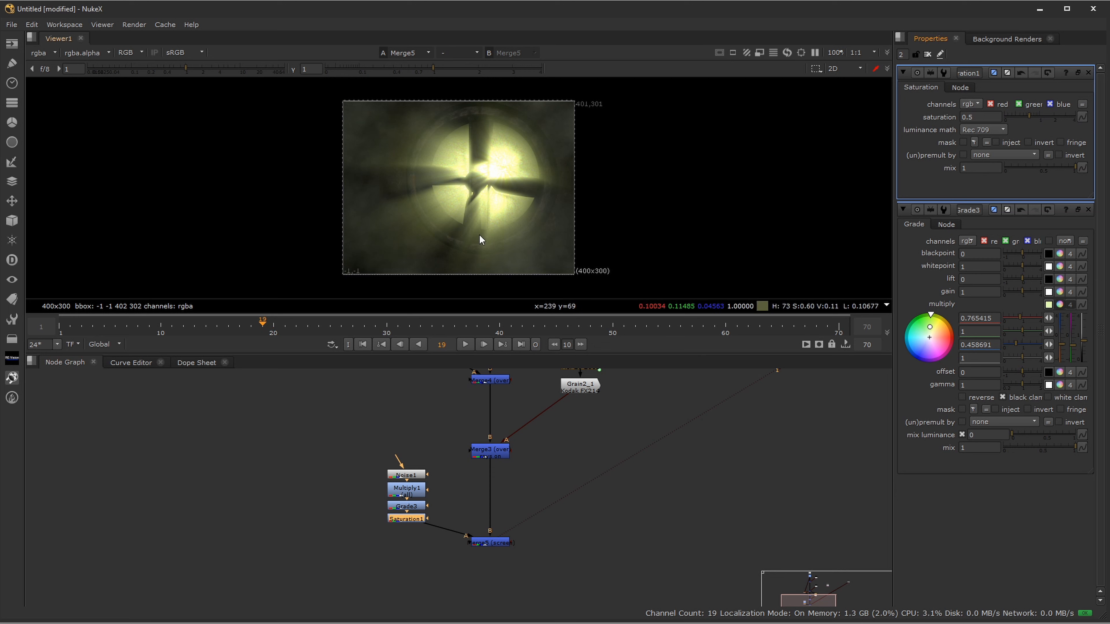
Step: Move the screen Merge further down and add a Transform node after Saturation1
drag(499, 543, 500, 569)
click(405, 521)
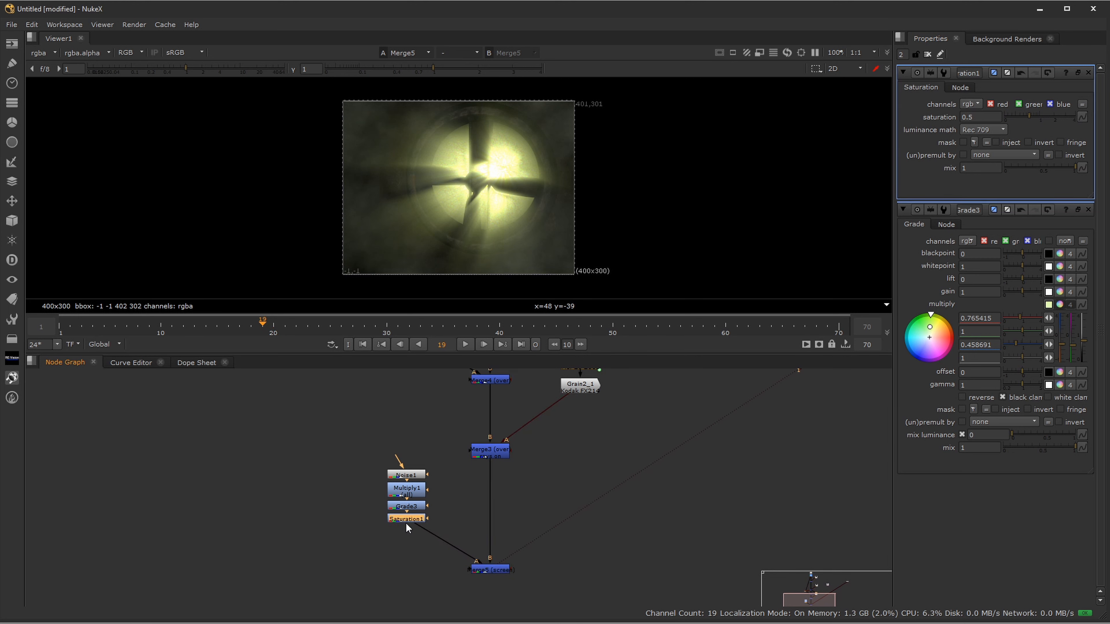
key(t)
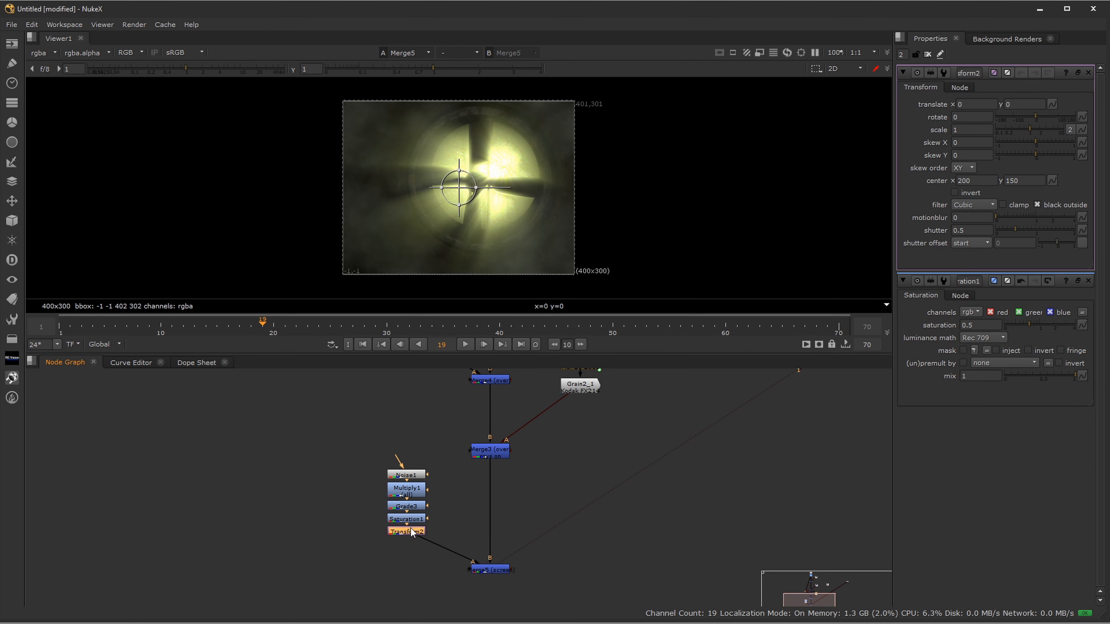
Step: Move Transform2 lower, scale the smoke to 1.427, and keyframe its translate at x -79, y 9 on frame 1
drag(411, 528, 411, 563)
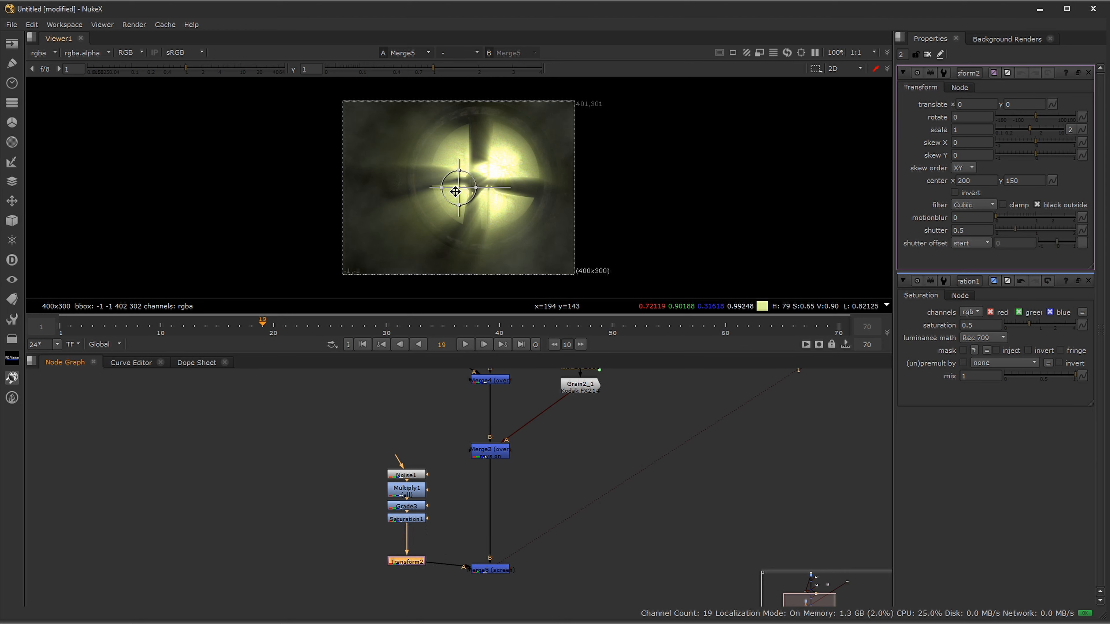
drag(469, 202, 413, 183)
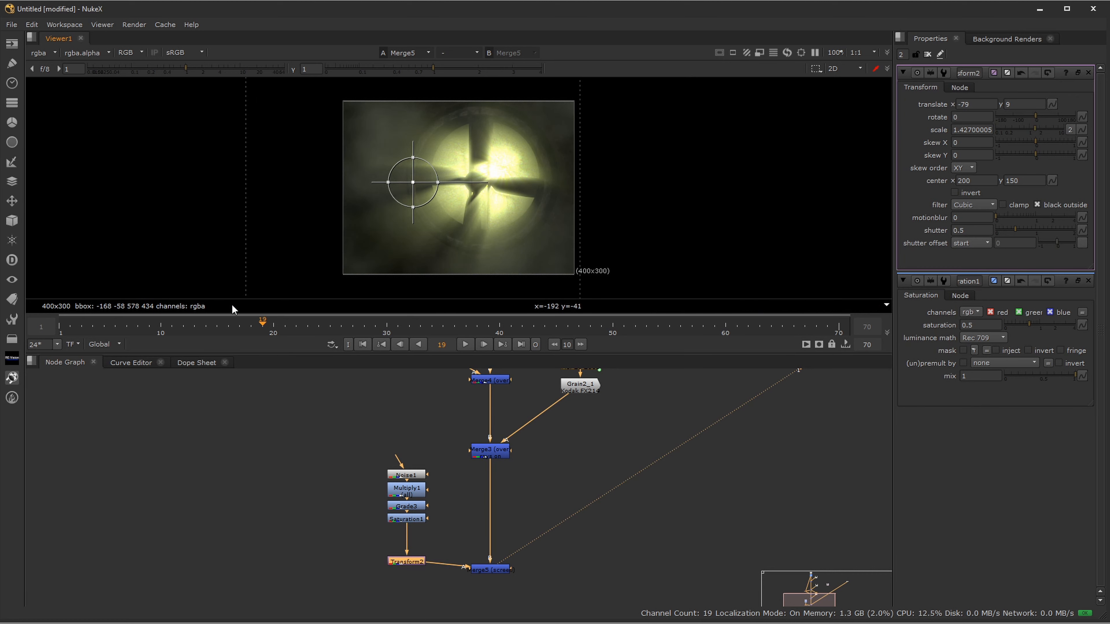
drag(239, 328, 57, 343)
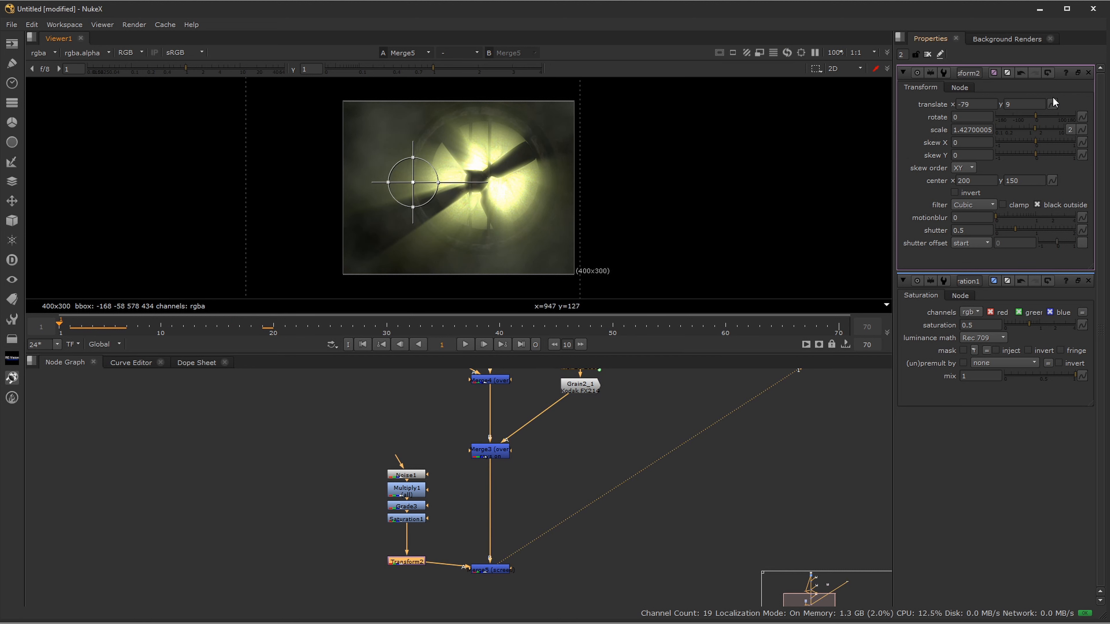
click(1051, 105)
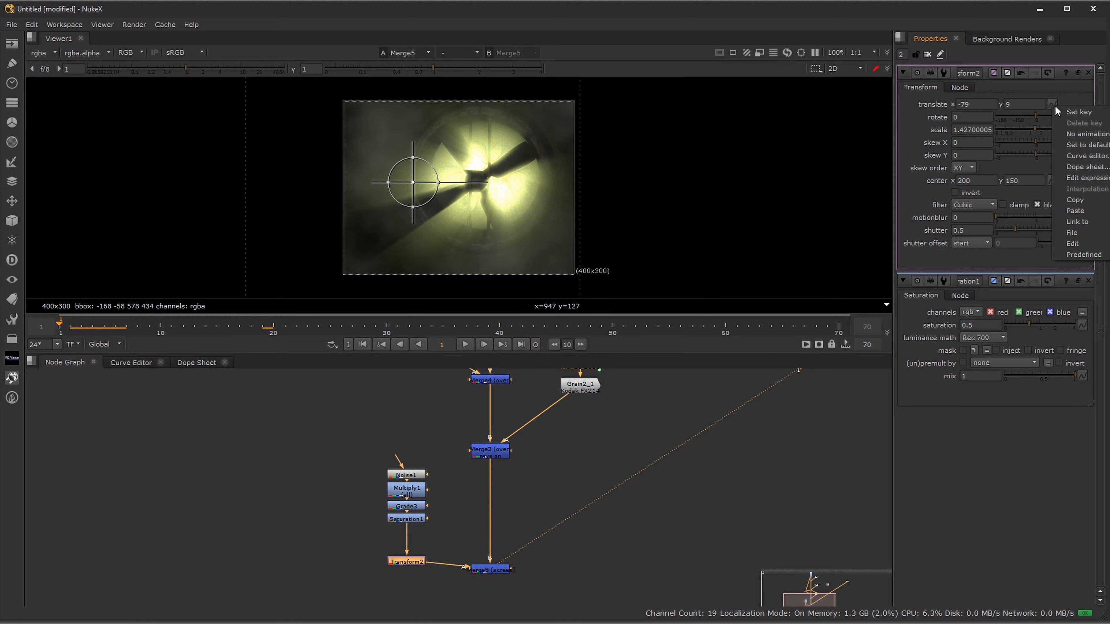
click(1077, 110)
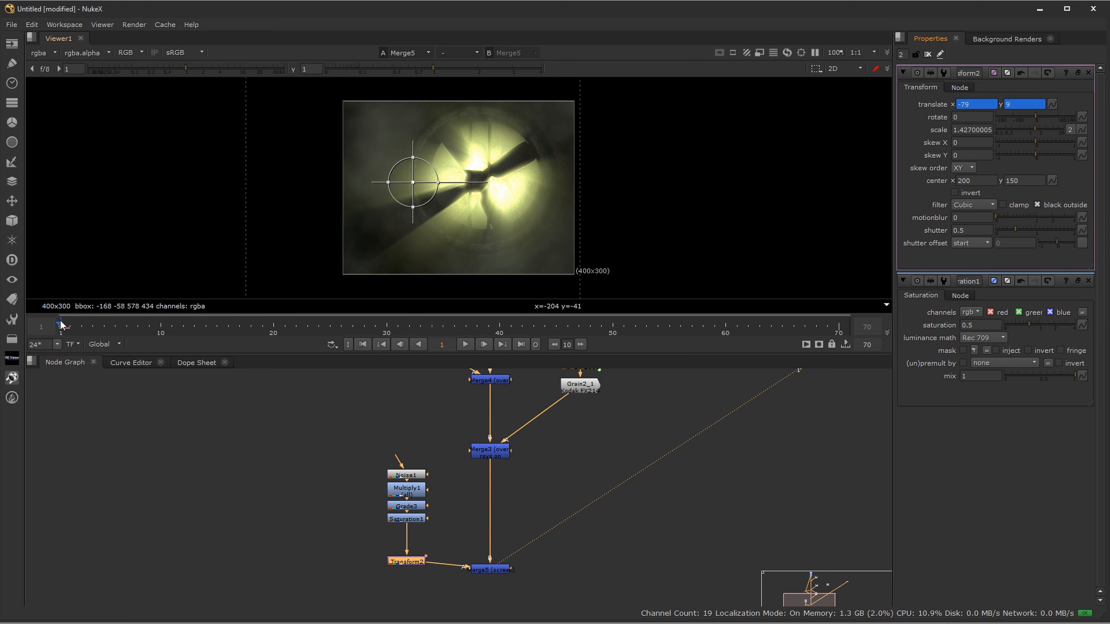
Step: Keyframe Transform2's translate at x -17, y 10 on frame 70 and close the open node properties
drag(70, 329, 843, 353)
drag(411, 185, 446, 184)
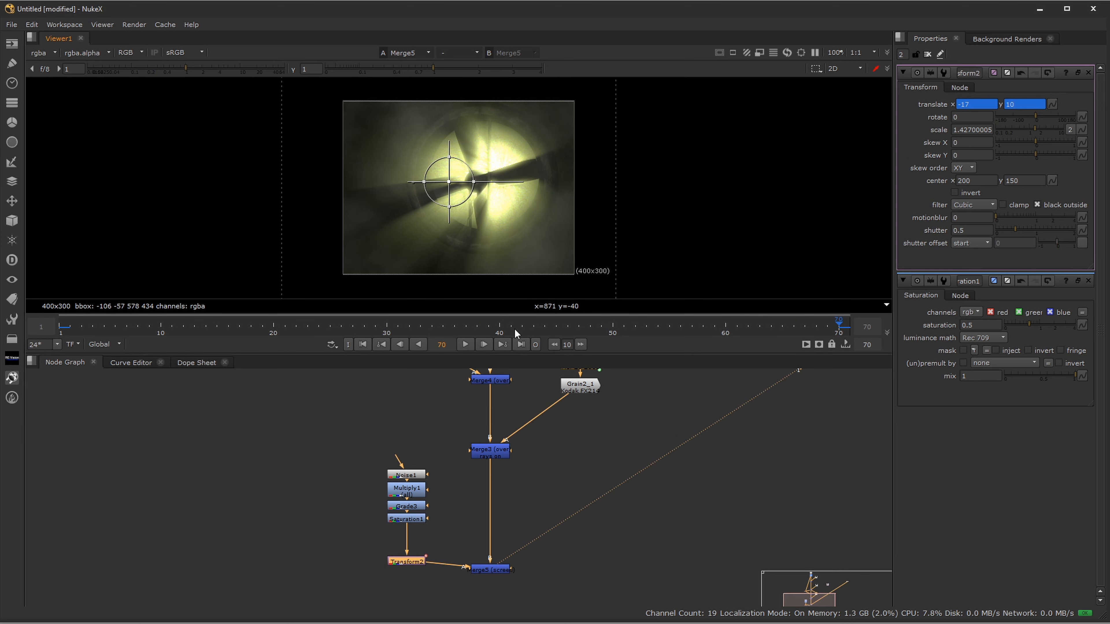
click(1088, 73)
click(1088, 73)
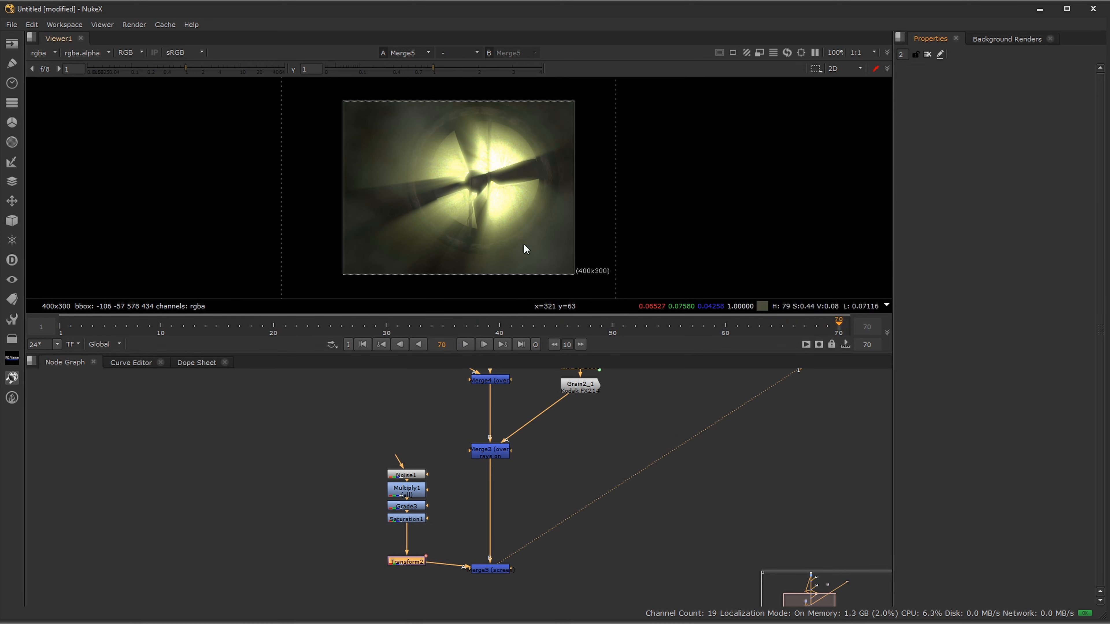
Step: Play back the composite in an enlarged viewer to check the drifting smoke
key(space)
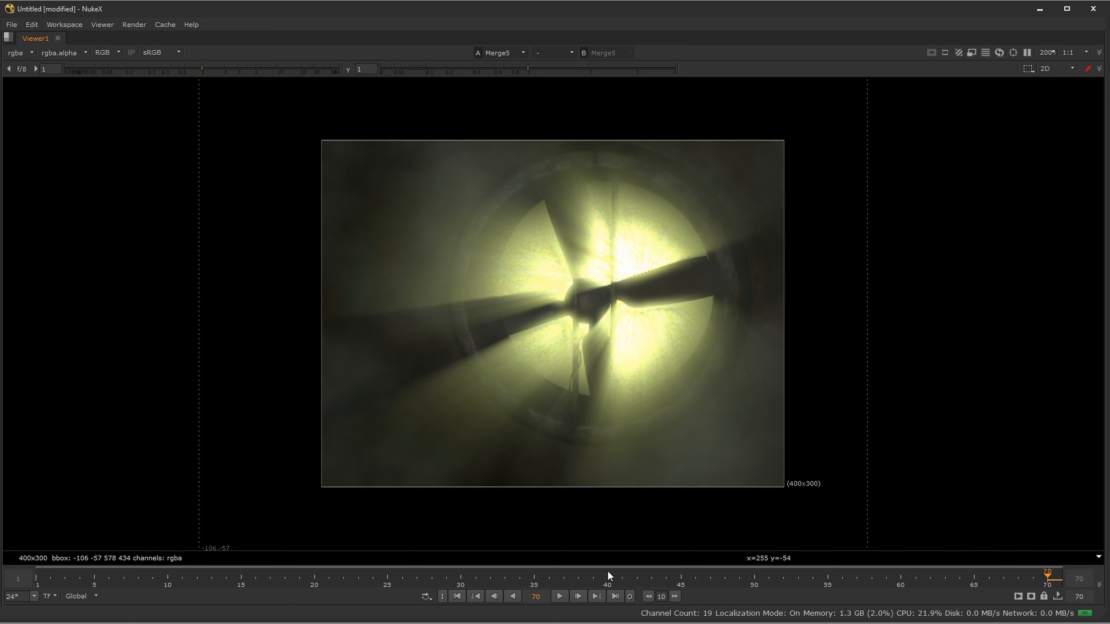
click(561, 597)
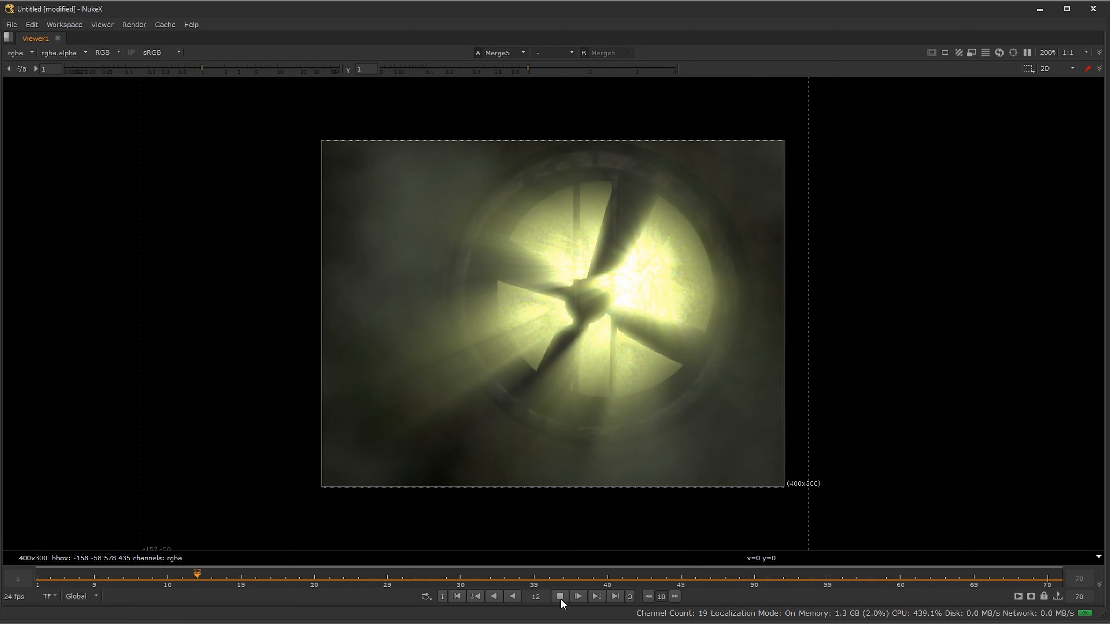
click(560, 598)
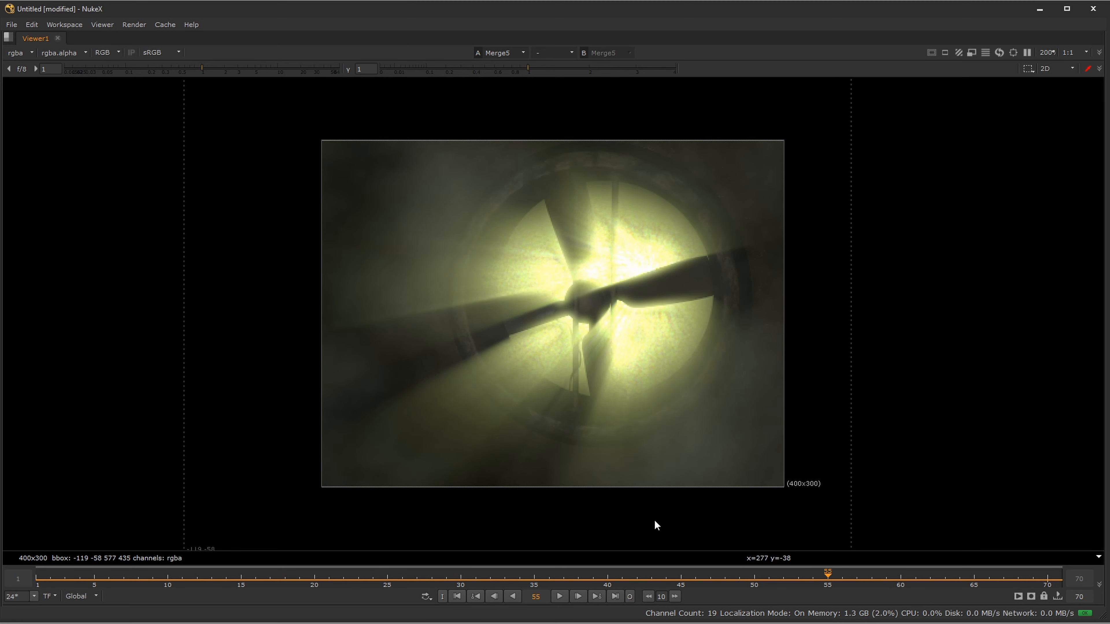
key(space)
Step: Keyframe Noise1's z at 1.7 on frame 1 and 2.3 on frame 70
double_click(405, 475)
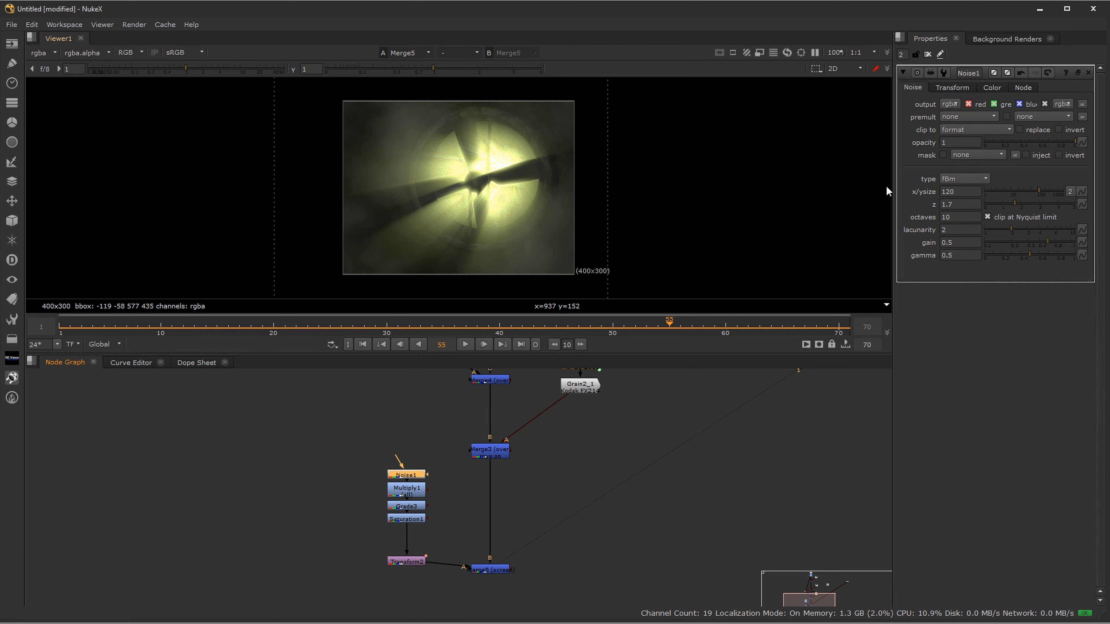
click(59, 332)
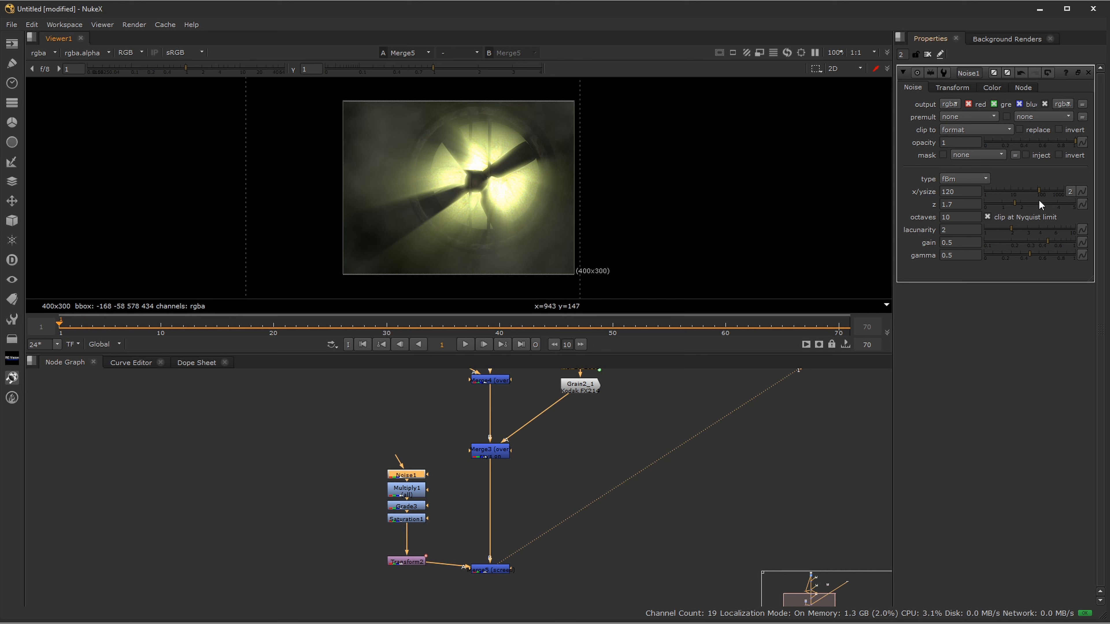
click(1083, 203)
click(1100, 214)
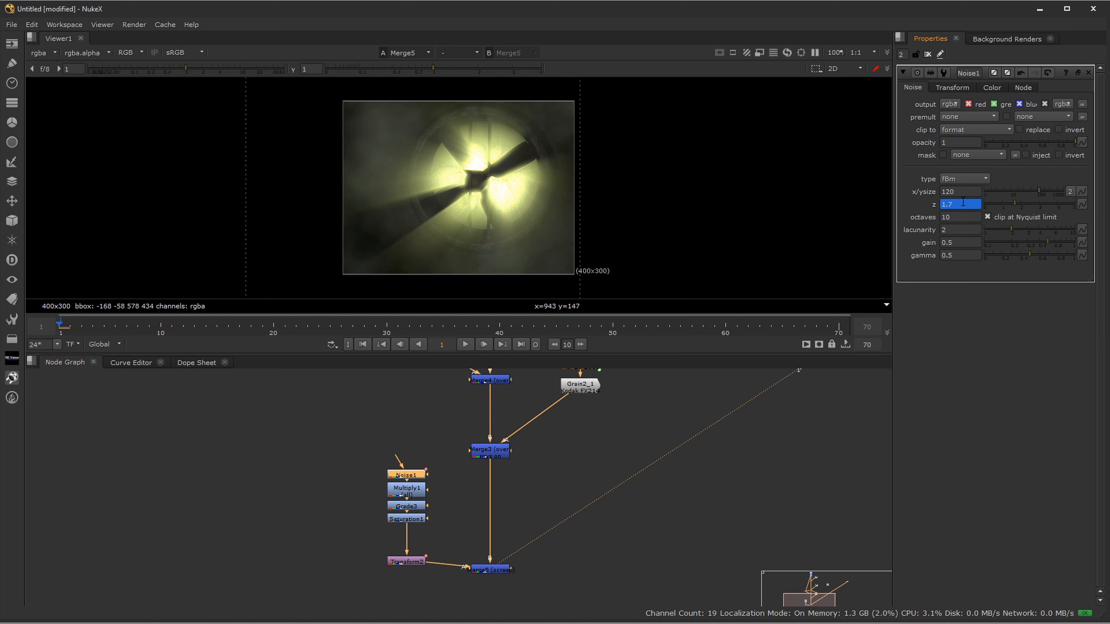
drag(782, 327, 836, 329)
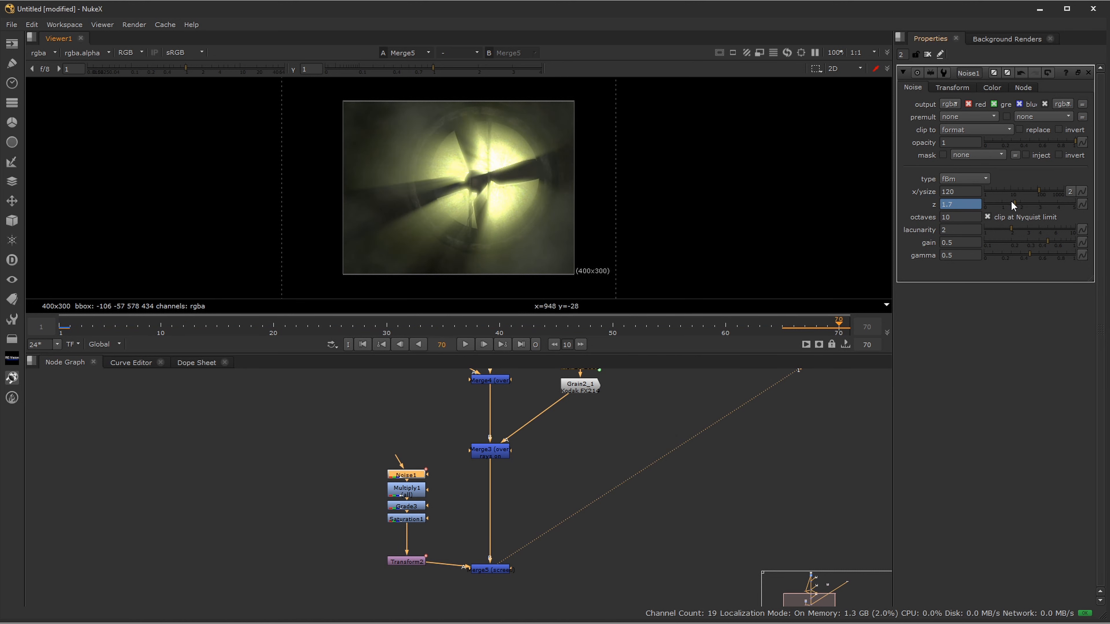
drag(1017, 204, 1026, 204)
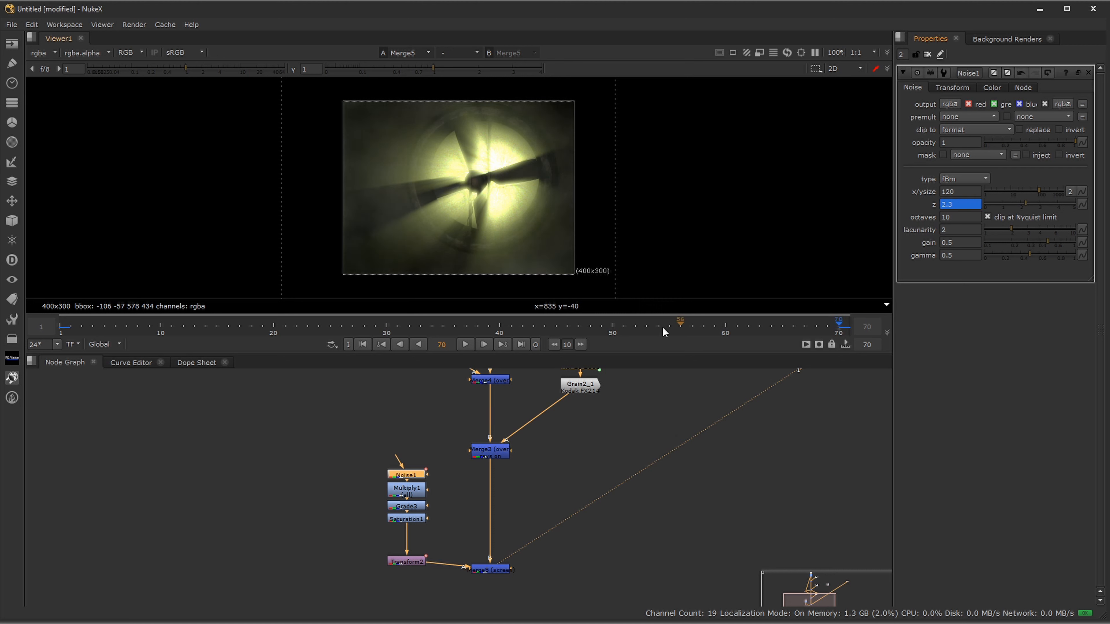
Step: Play the composite from frame 1 in an enlarged viewer to check how the smoke evolves
click(69, 331)
drag(69, 329, 60, 329)
key(space)
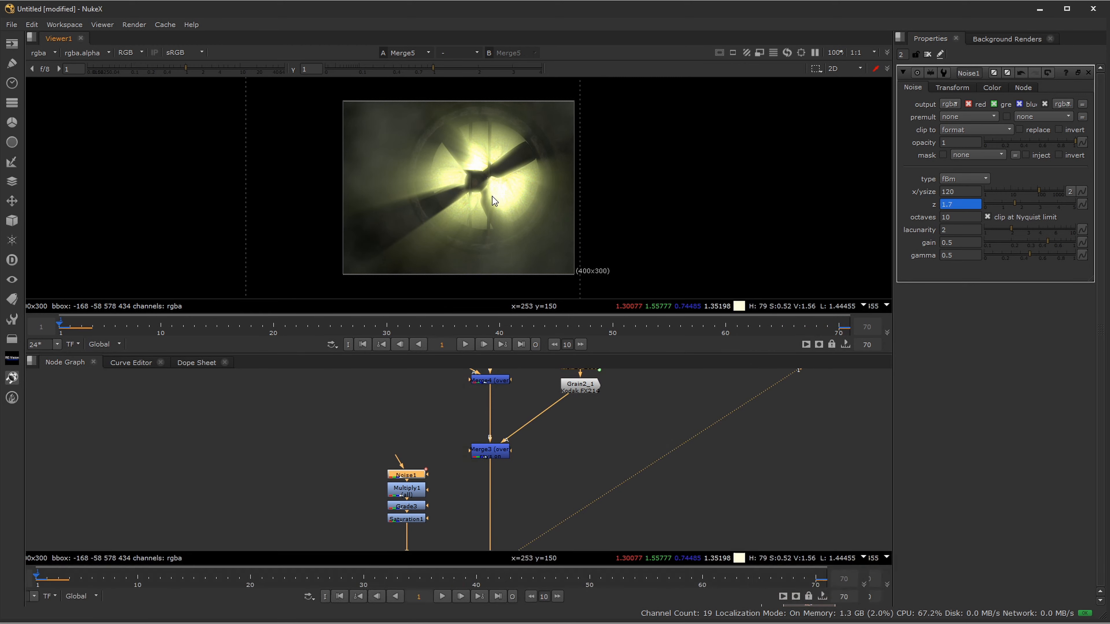
click(557, 596)
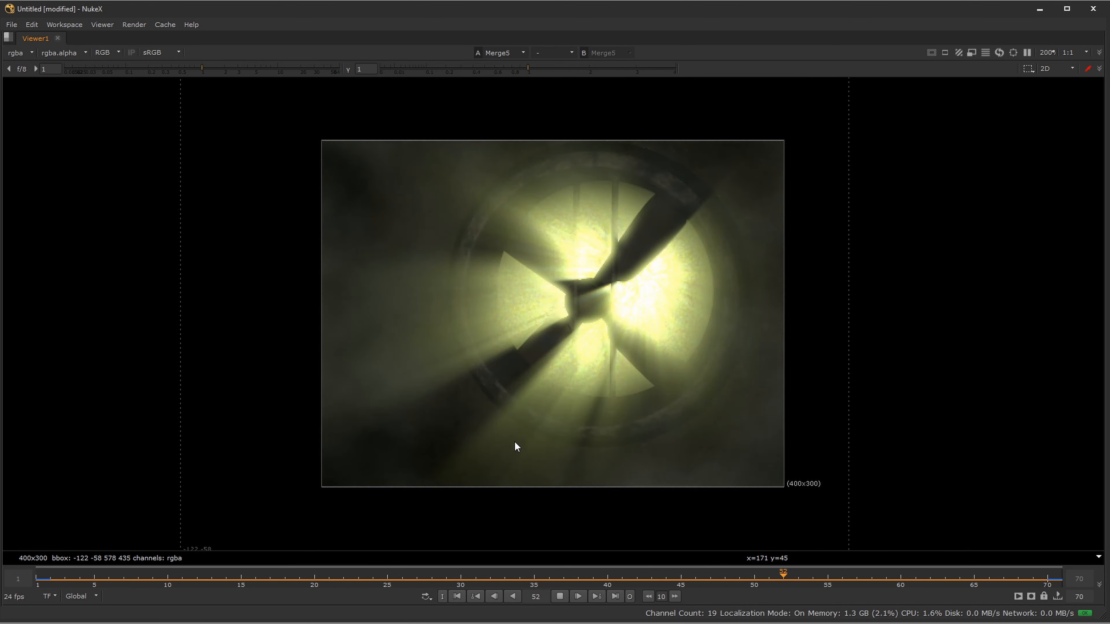
click(561, 596)
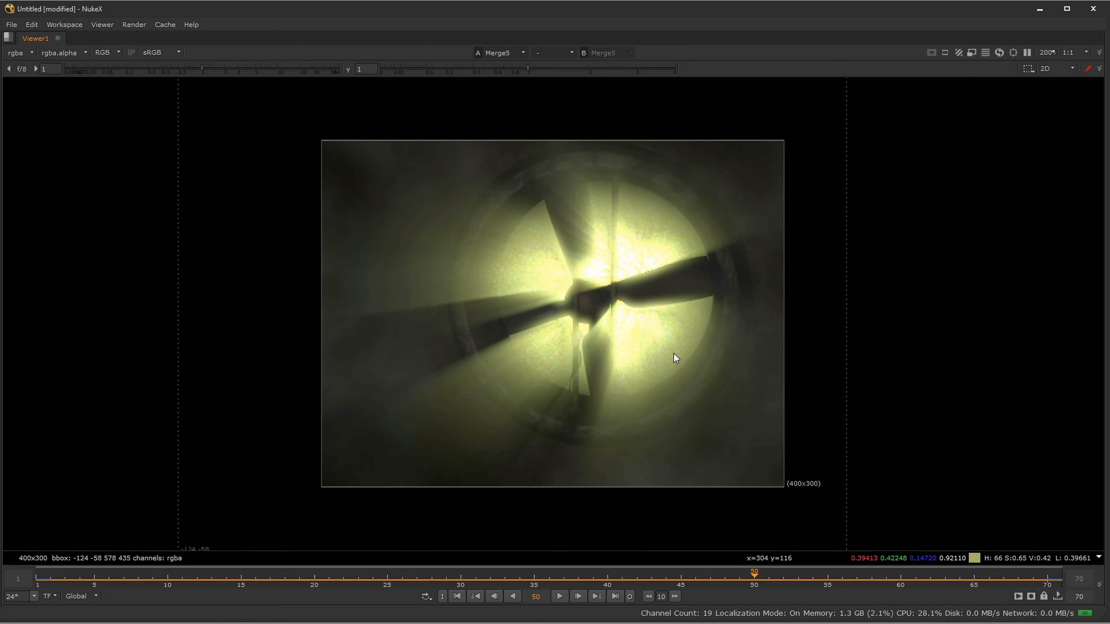
key(space)
Step: Move Transform2 up towards Saturation1 and view the outputs of Noise1, Merge5 and Transform2 in turn
drag(421, 562, 407, 538)
click(418, 476)
key(1)
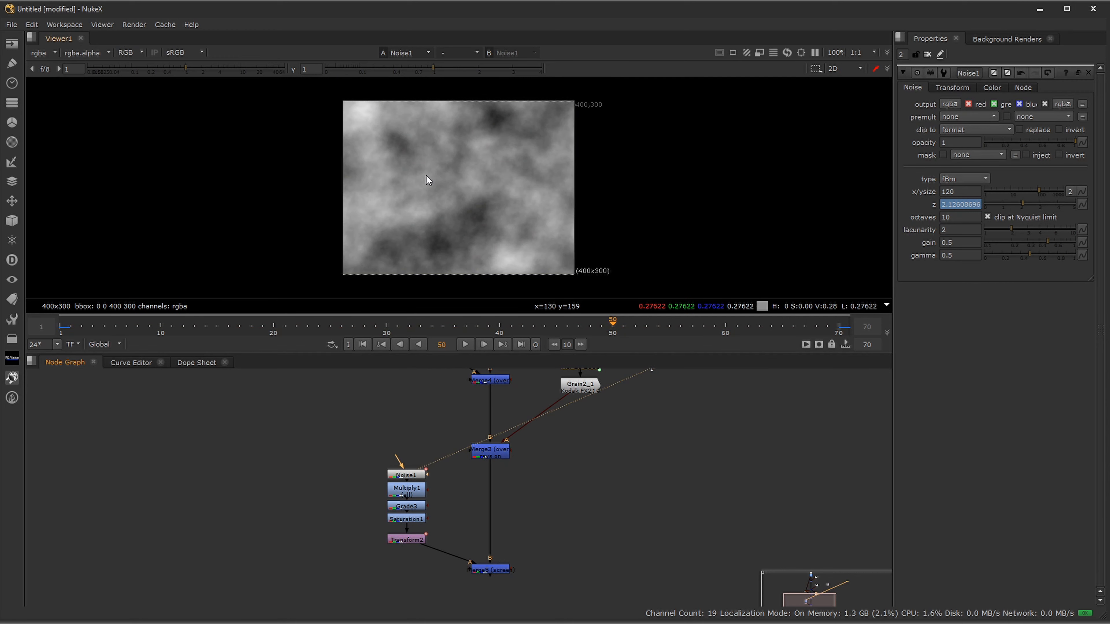
click(494, 571)
key(1)
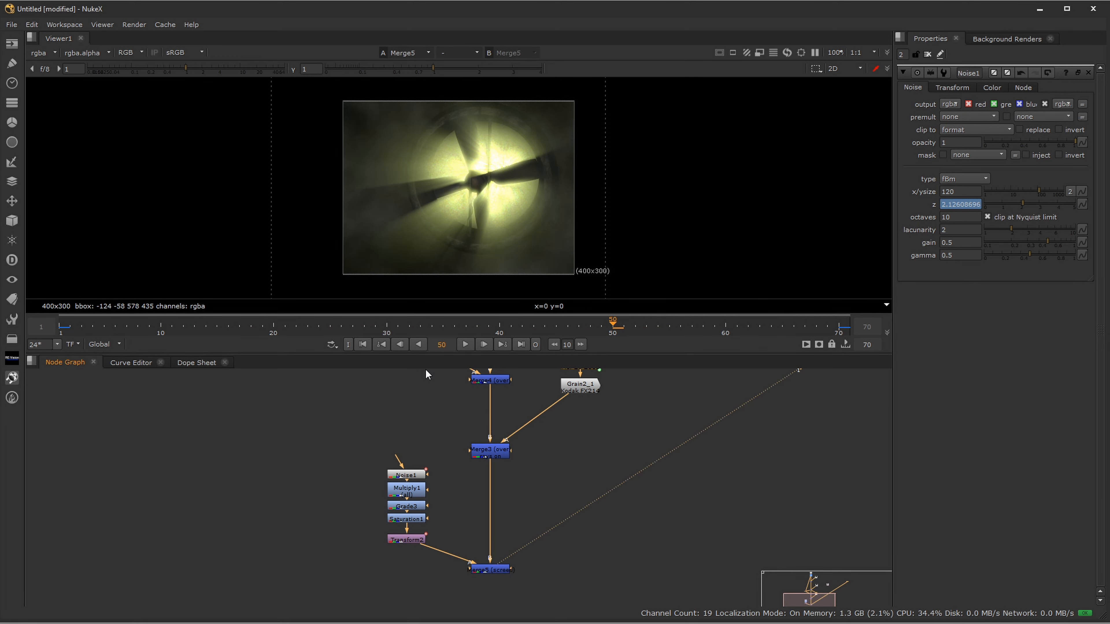
click(399, 541)
key(1)
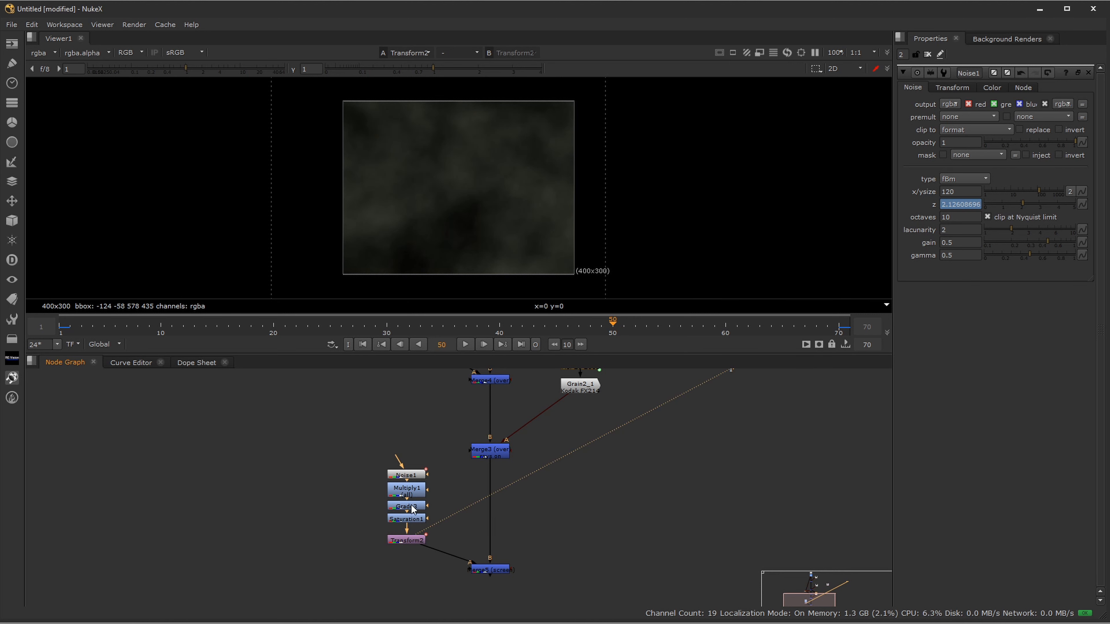
Step: Disable and re-enable Multiply1 to compare the smoke with and without it
click(413, 496)
key(d)
key(d)
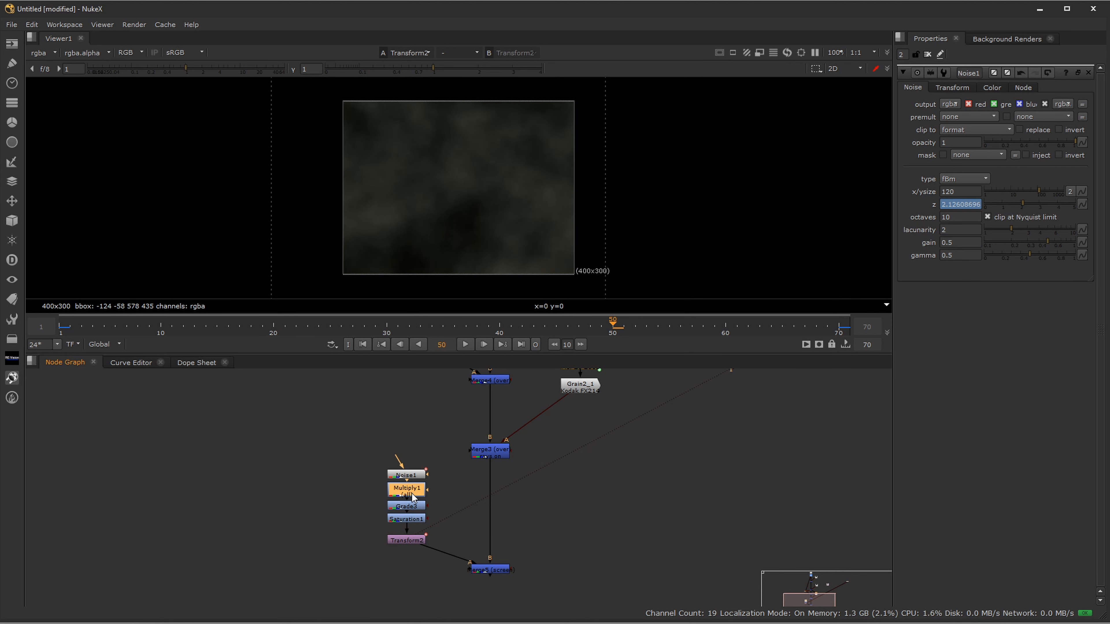
Step: Move Transform2 and Saturation1 down below Grade3 and label Grade3 "green"
mouse_move(407, 538)
mouse_down()
mouse_move(408, 549)
mouse_move(414, 529)
mouse_up()
click(415, 519)
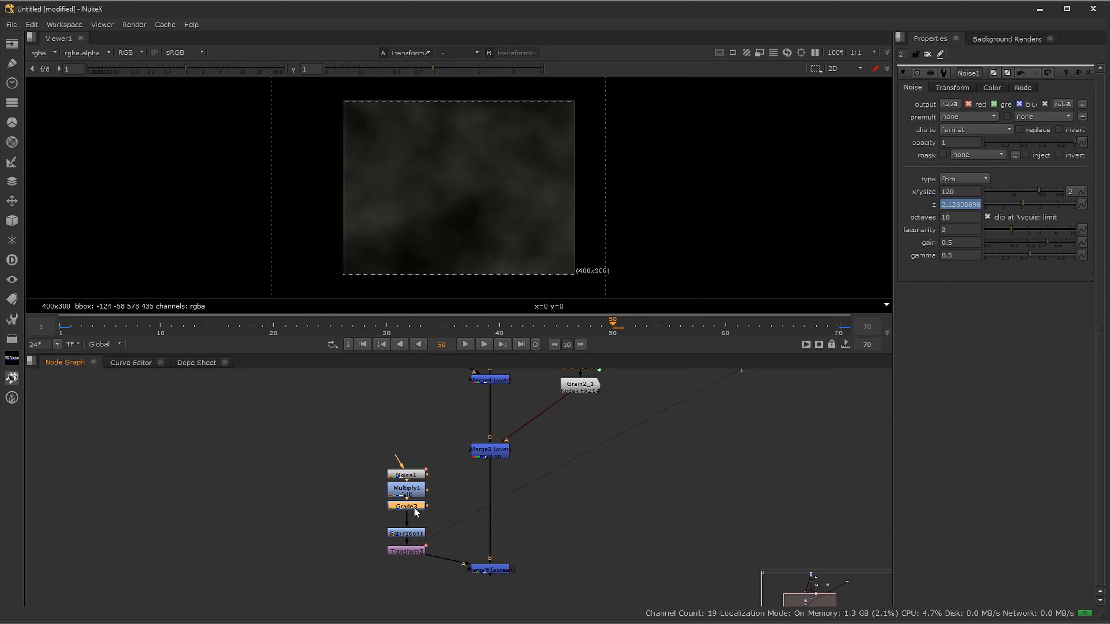
double_click(414, 507)
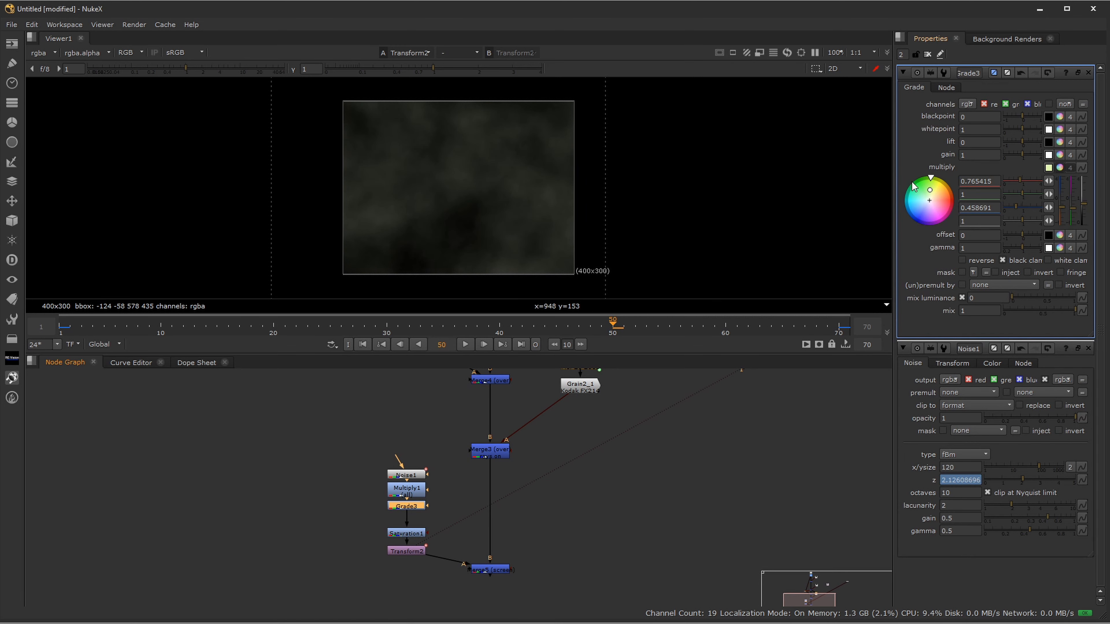
click(954, 87)
click(963, 127)
text(green)
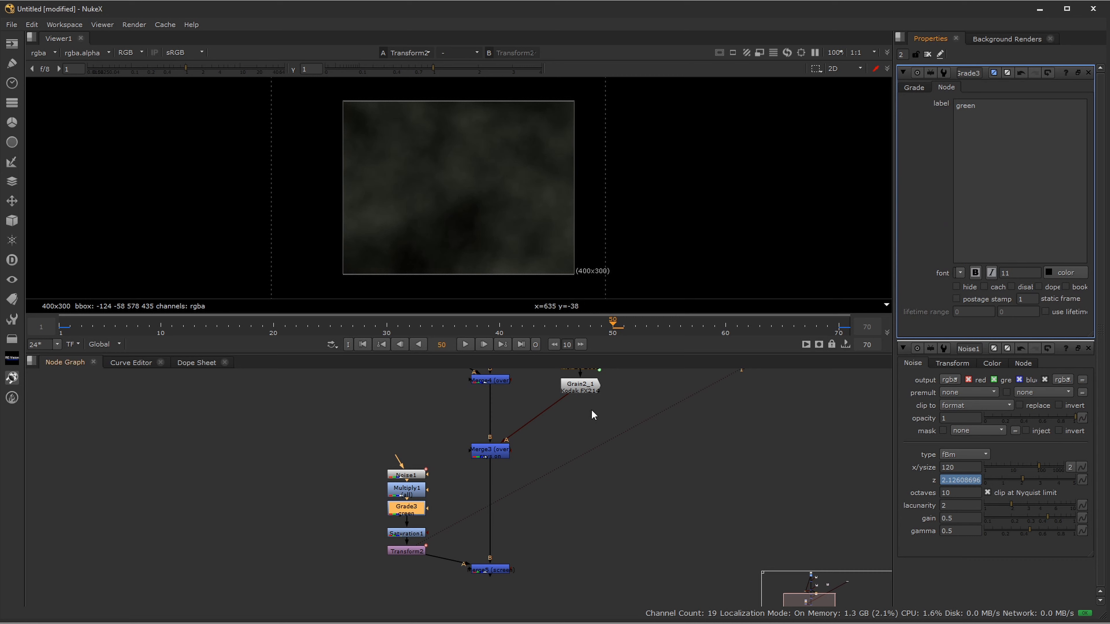
Step: Label Multiply1 "opac" and shift Grade3 down clear of it
double_click(417, 493)
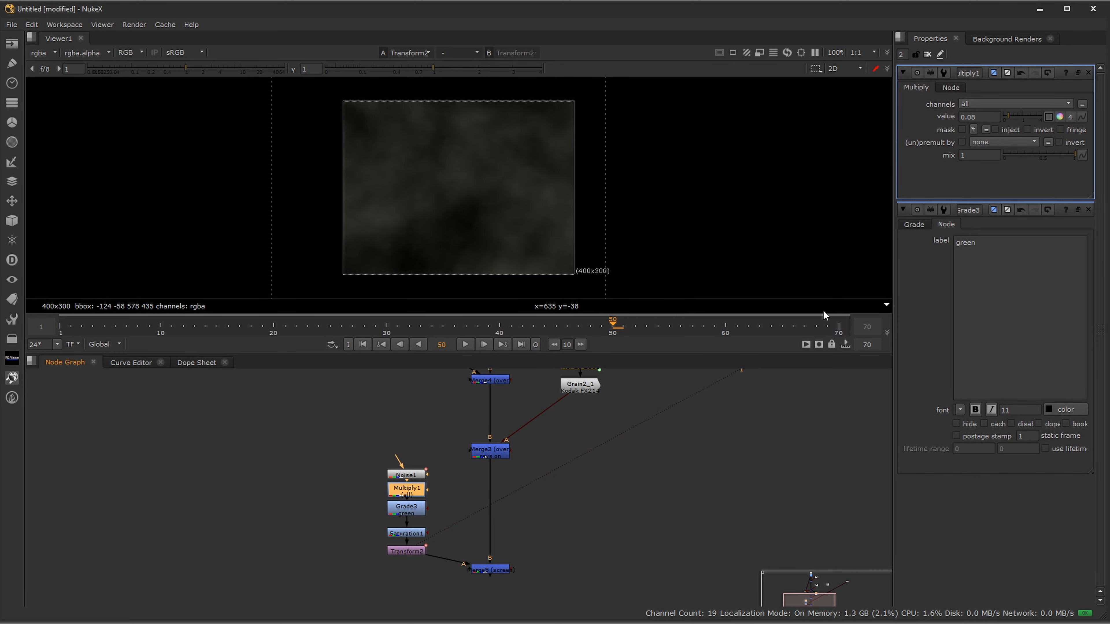
click(948, 87)
click(1004, 112)
text(opac)
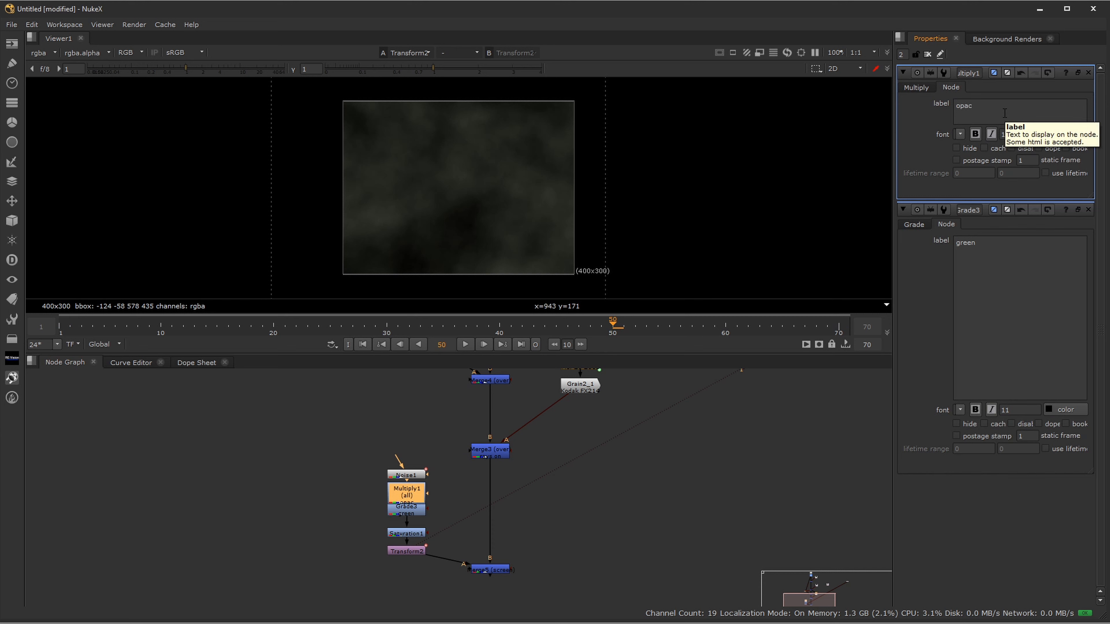
click(414, 512)
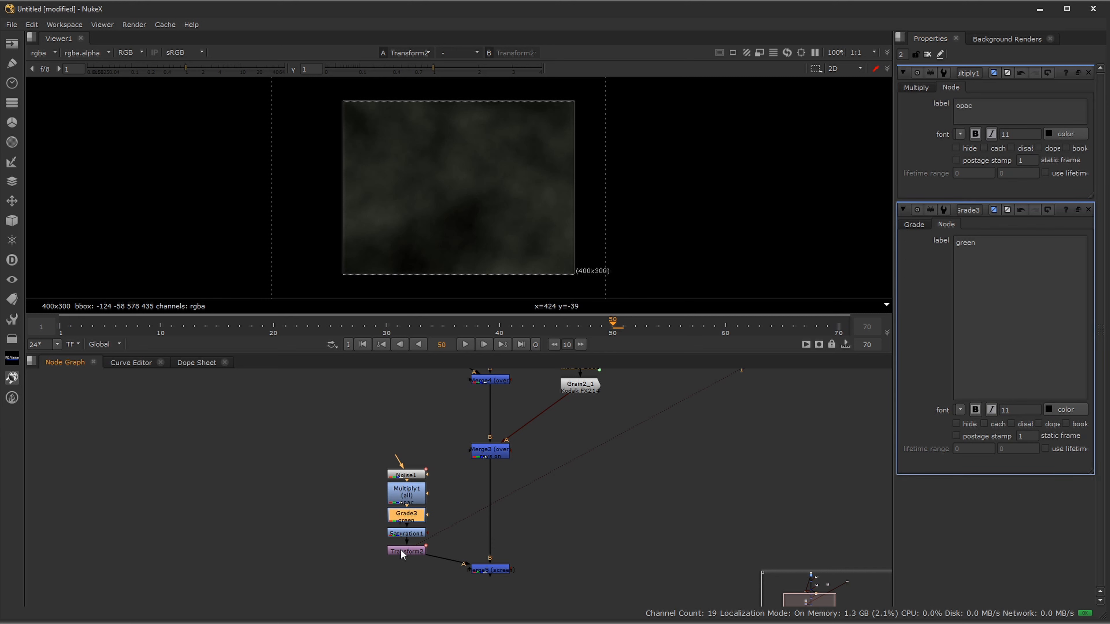
Step: Move Saturation1, Transform2 and Merge5 further down to make room below Grade3
drag(401, 551, 405, 554)
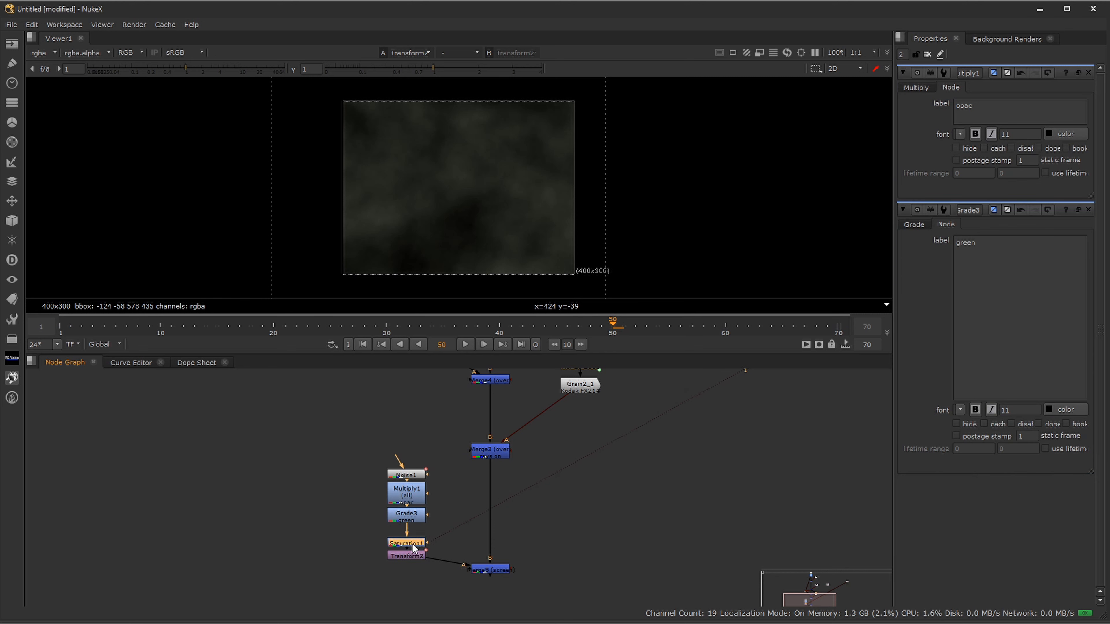
drag(482, 569, 381, 540)
drag(435, 574, 395, 556)
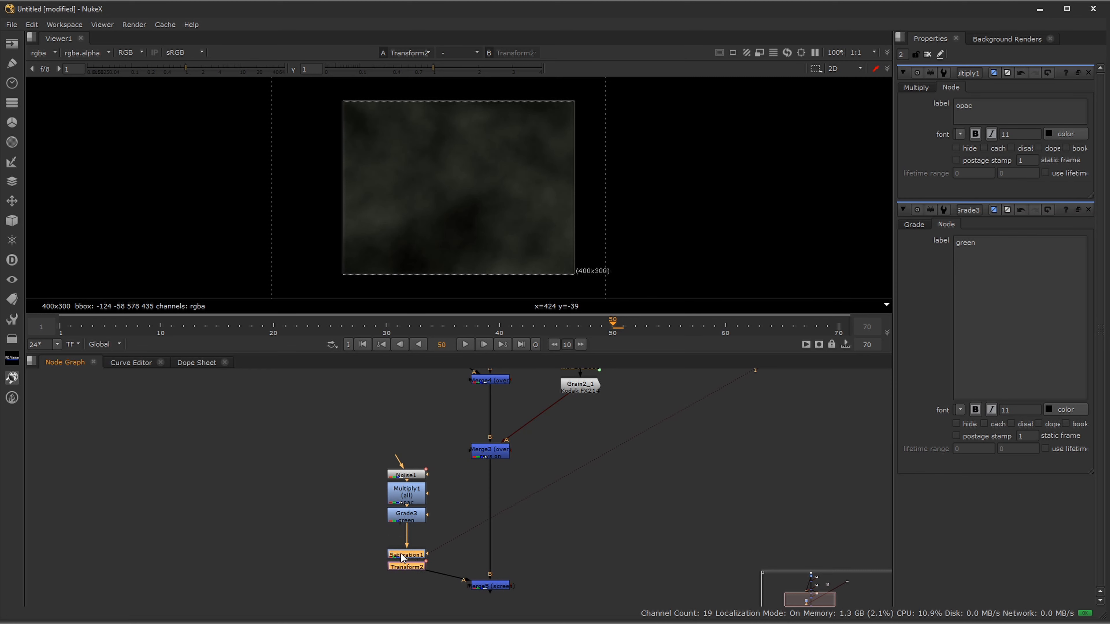
Step: Add a Grade node labelled "cont" after Grade3 with multiply 4 and gamma 0.55
click(408, 525)
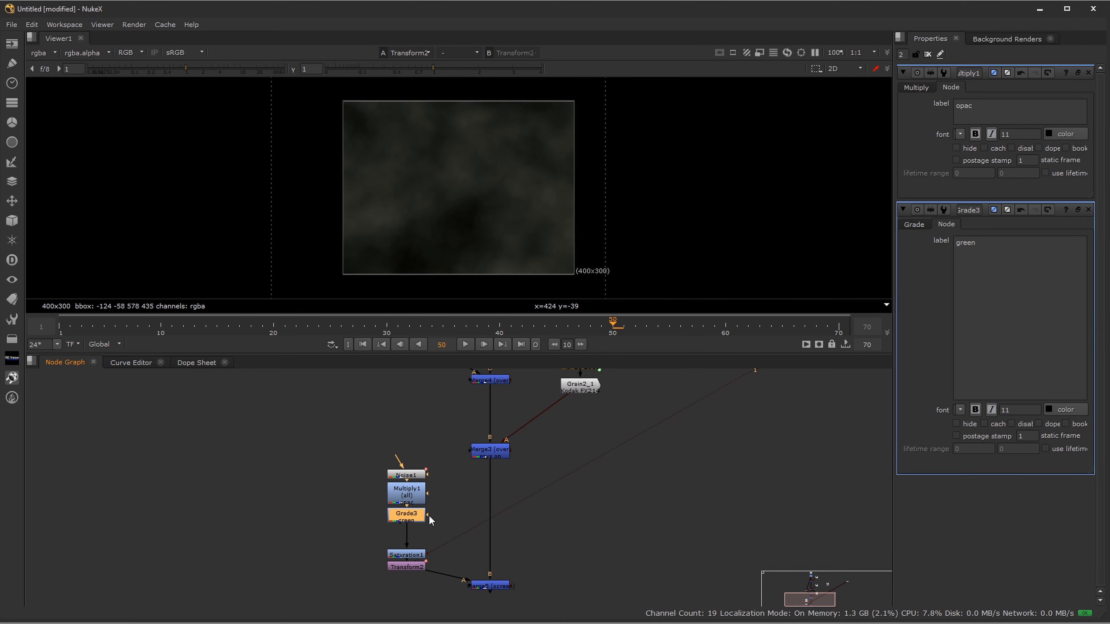
key(g)
click(953, 91)
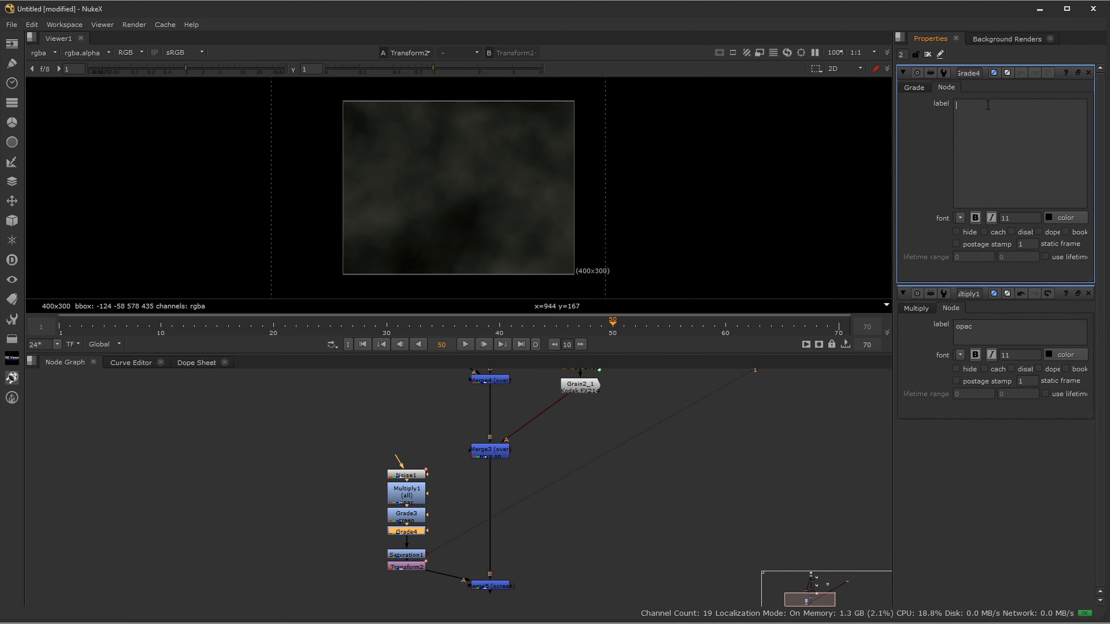
text(cont)
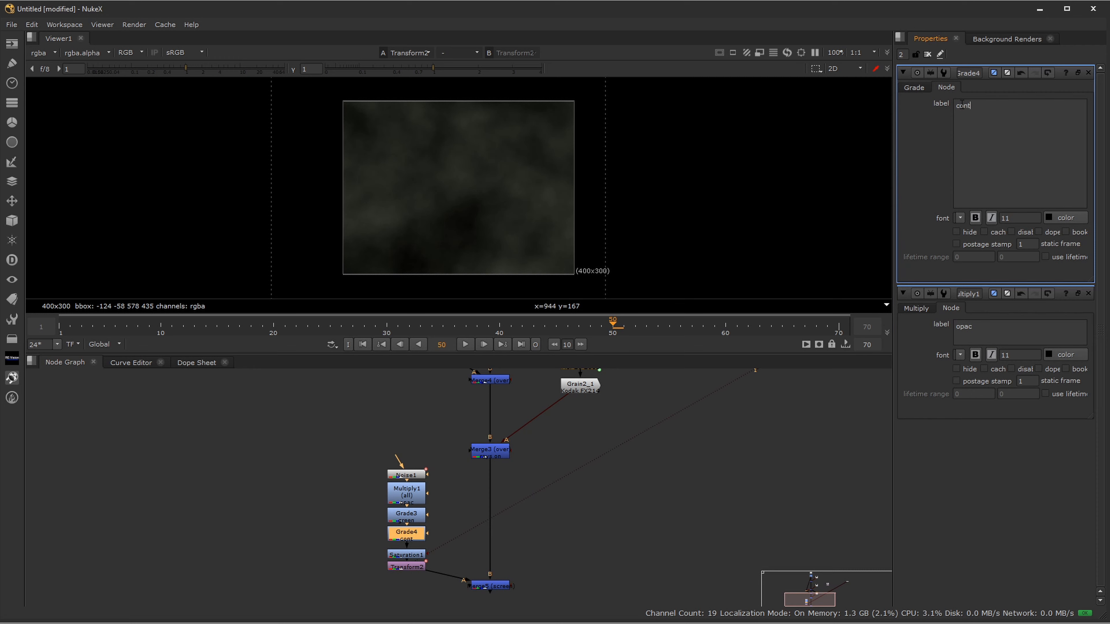
click(913, 88)
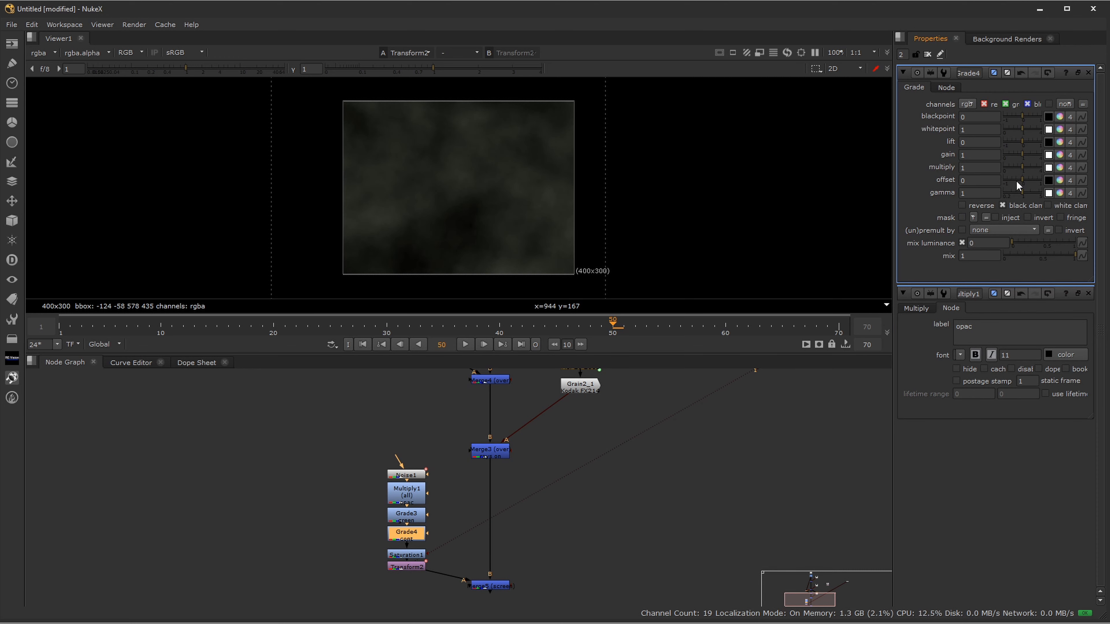
mouse_move(1021, 193)
mouse_down()
mouse_move(1026, 166)
mouse_move(1017, 193)
mouse_move(1044, 166)
mouse_move(1017, 192)
mouse_up()
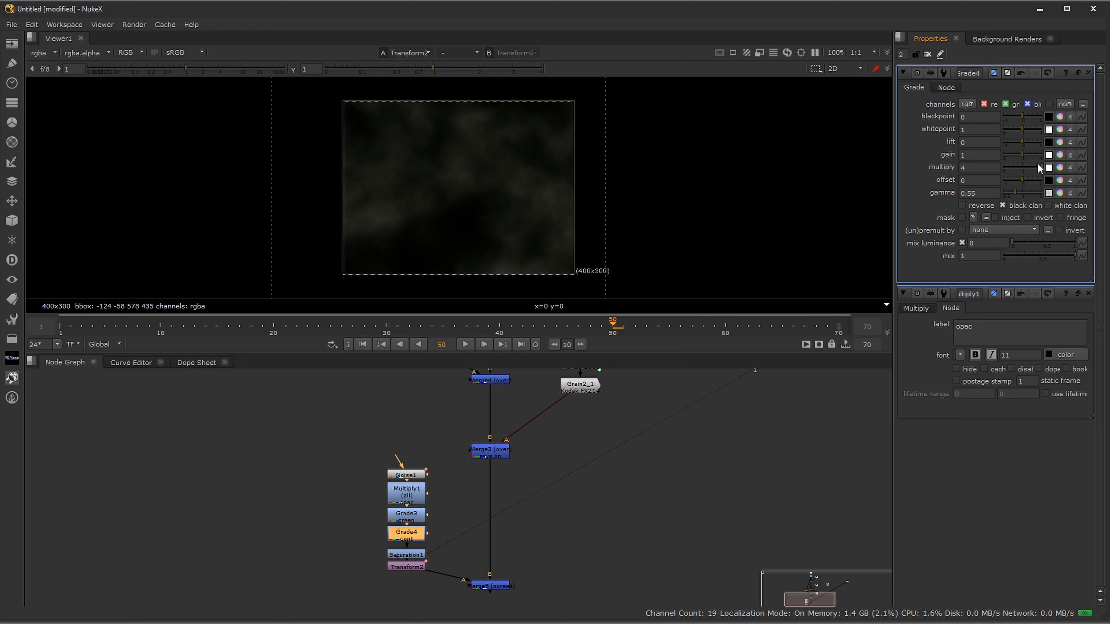
Step: View Merge5 and toggle Grade4 off and on to compare the smoke's contrast in the composite
click(503, 586)
key(1)
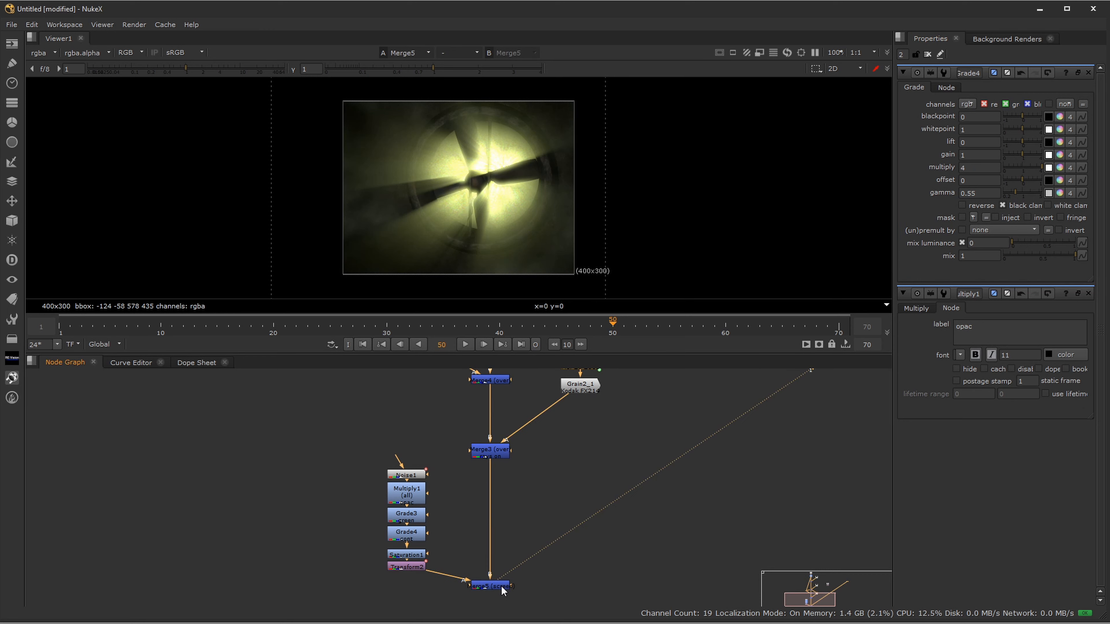
scroll(559, 208, up, 2)
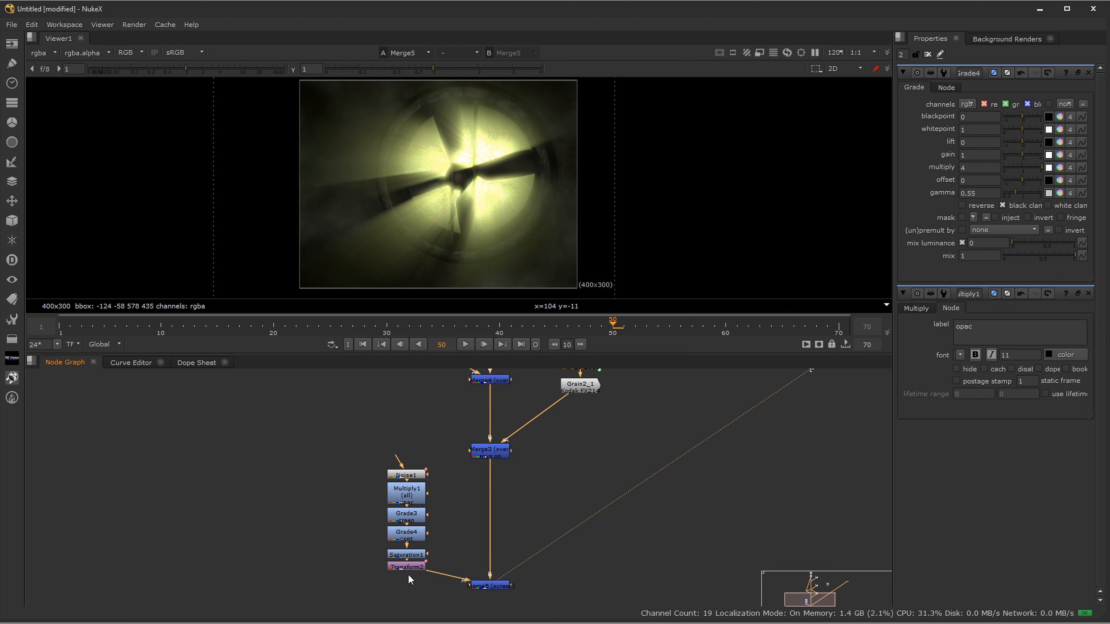
click(414, 534)
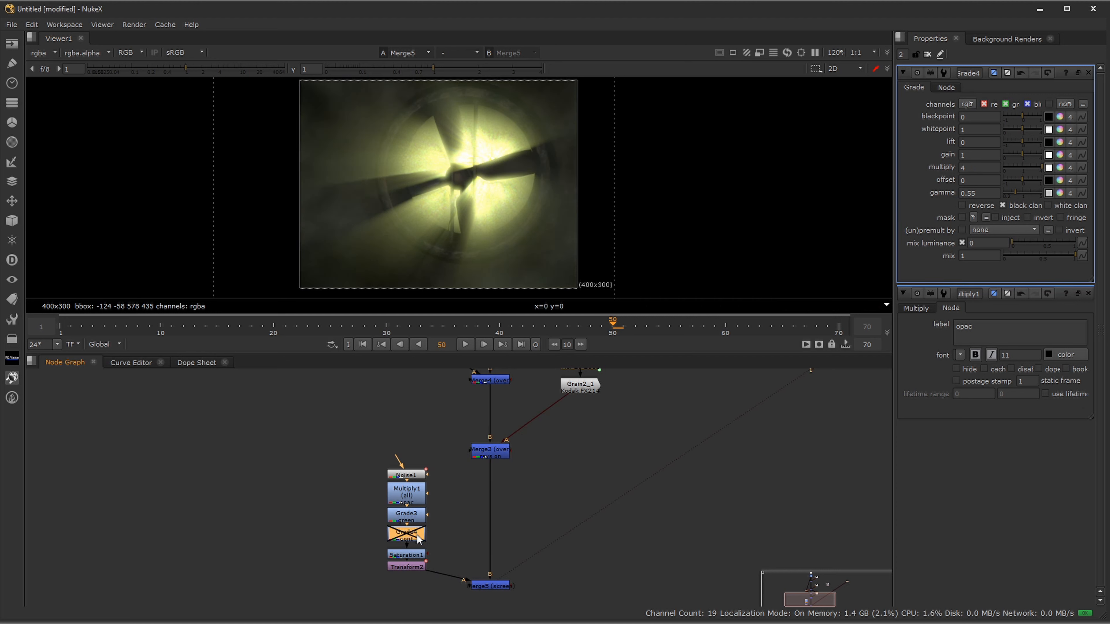
key(d)
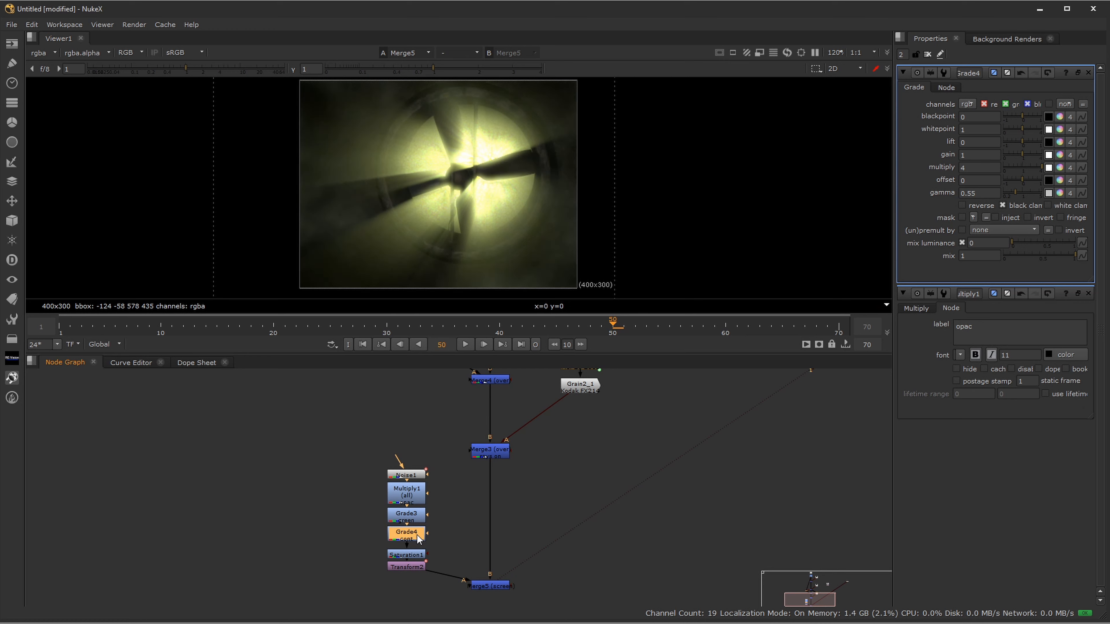